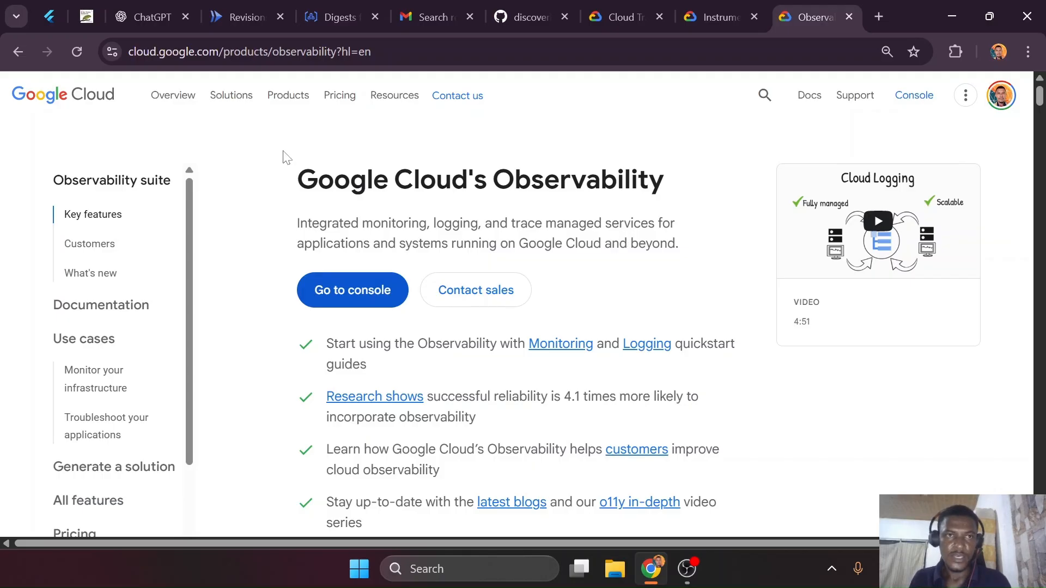
Switch to the Zed editor and examine the Firestore client setup in main.py, highlighting its initialization error message
left_click(245, 17)
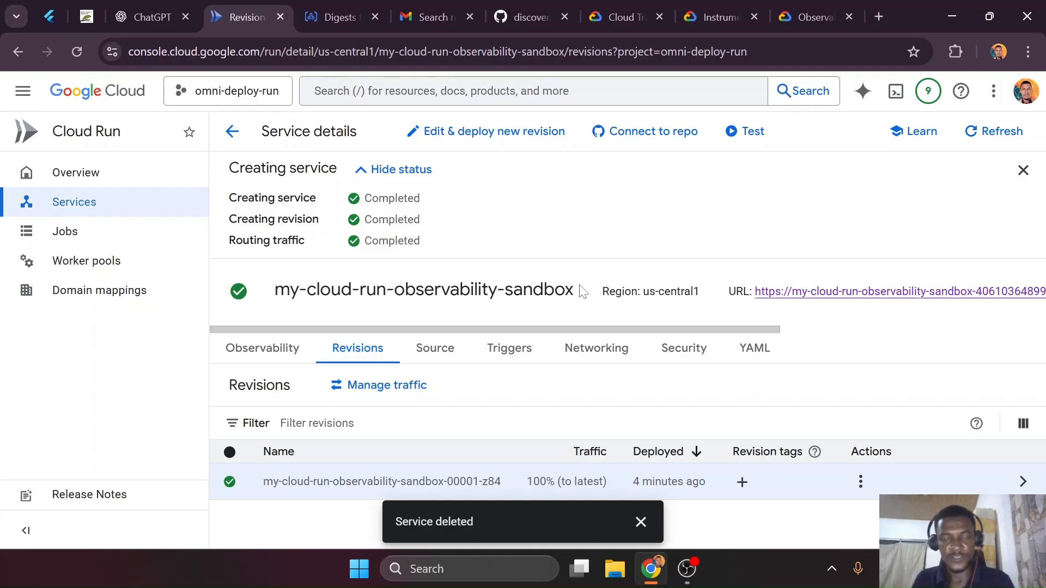
key("ctrl+super+Right")
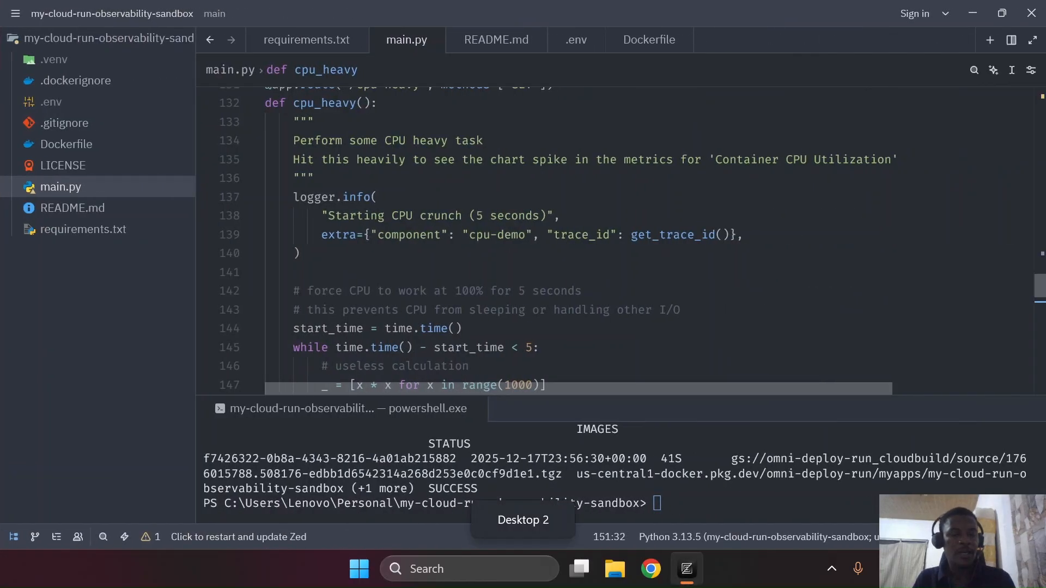
scroll(616, 240, "up", 20)
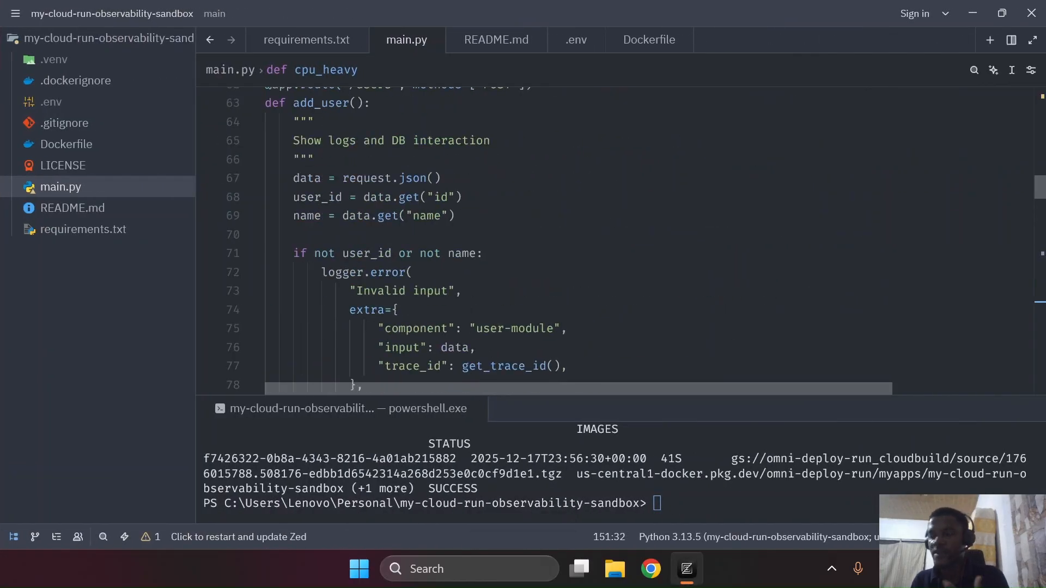
scroll(616, 240, "up", 9)
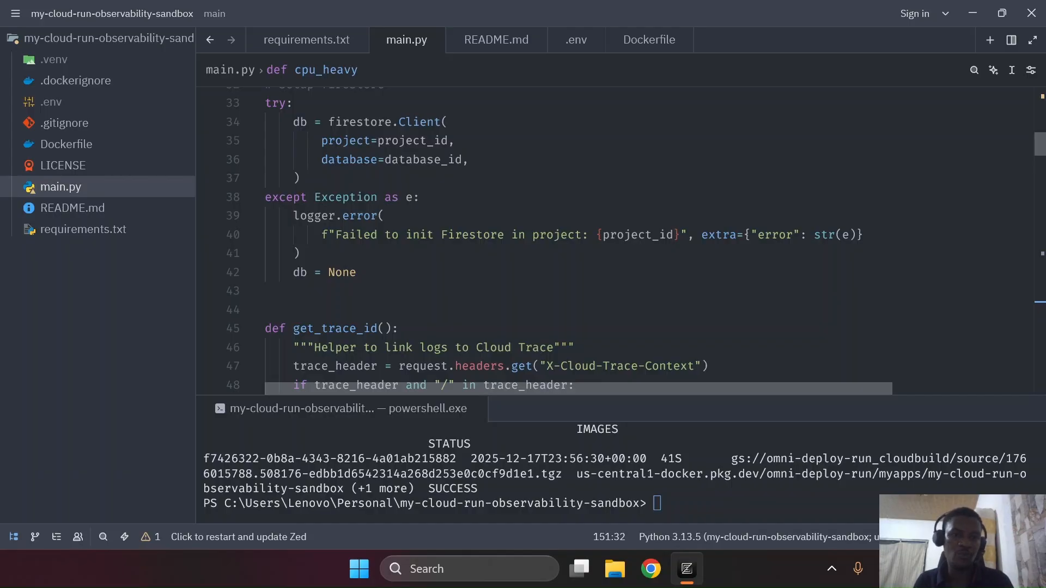
left_click_drag(336, 235, 582, 235)
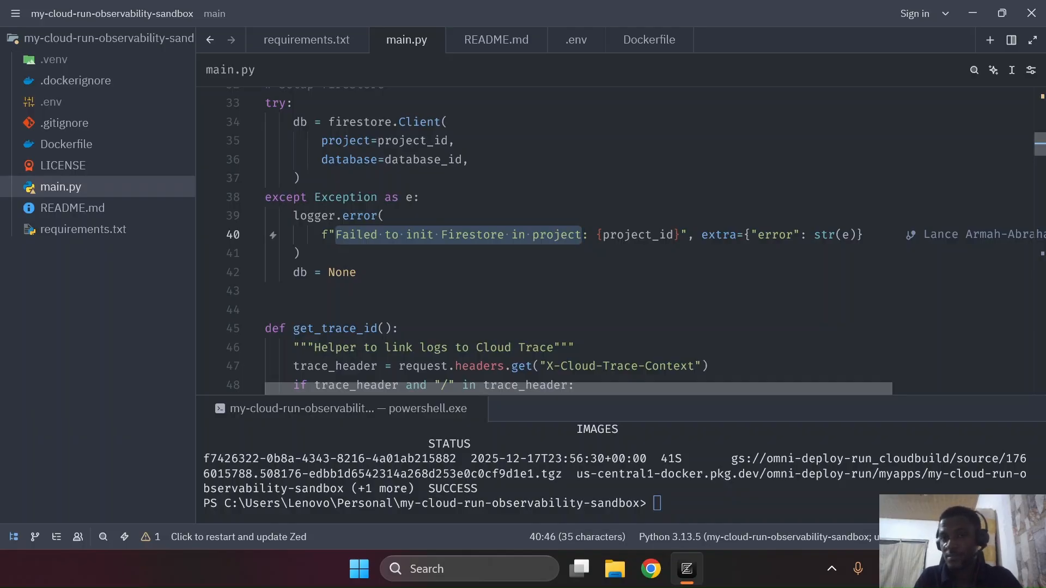
Review the imports at the start of main.py, highlighting traceback, pythonjsonlogger and JsonFormatter
scroll(616, 240, "up", 6)
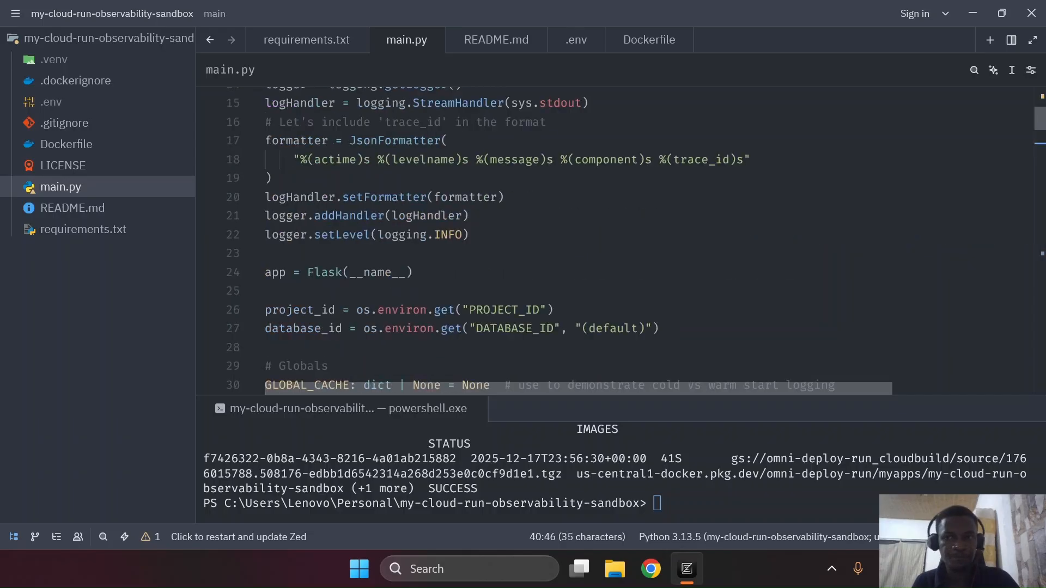
scroll(616, 240, "up", 3)
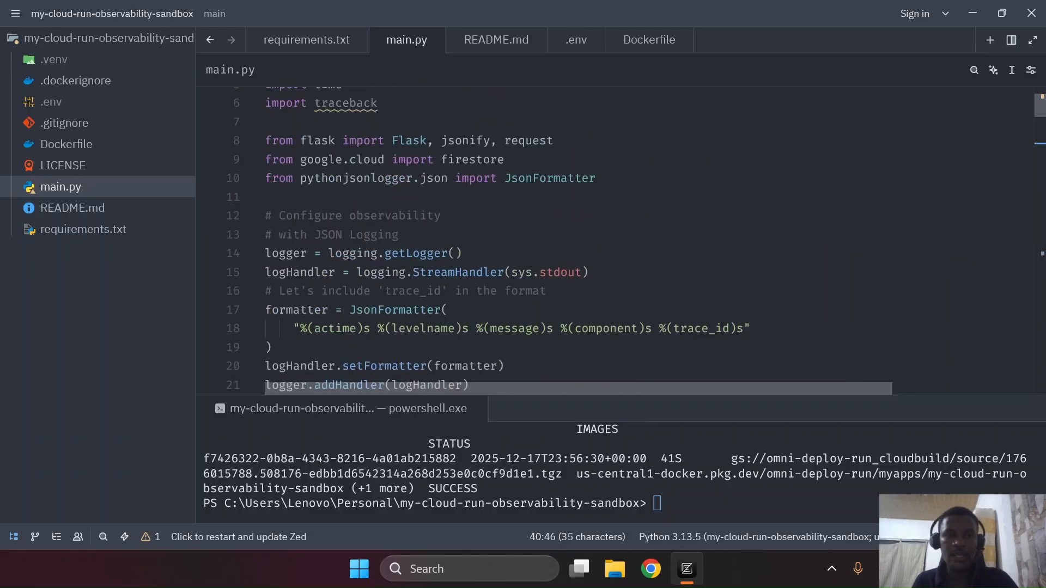
scroll(616, 239, "up", 2)
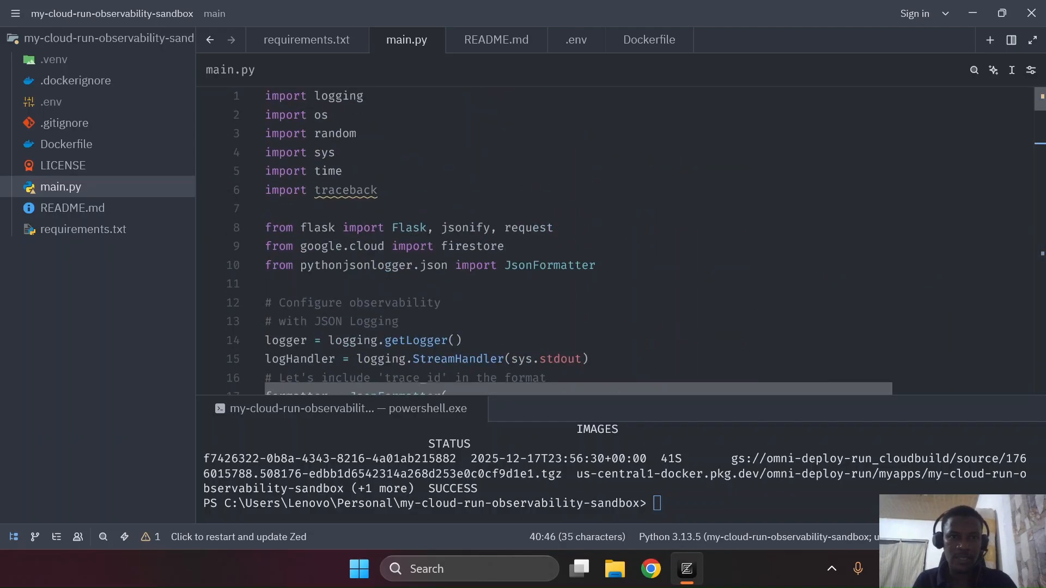
left_click_drag(383, 204, 264, 194)
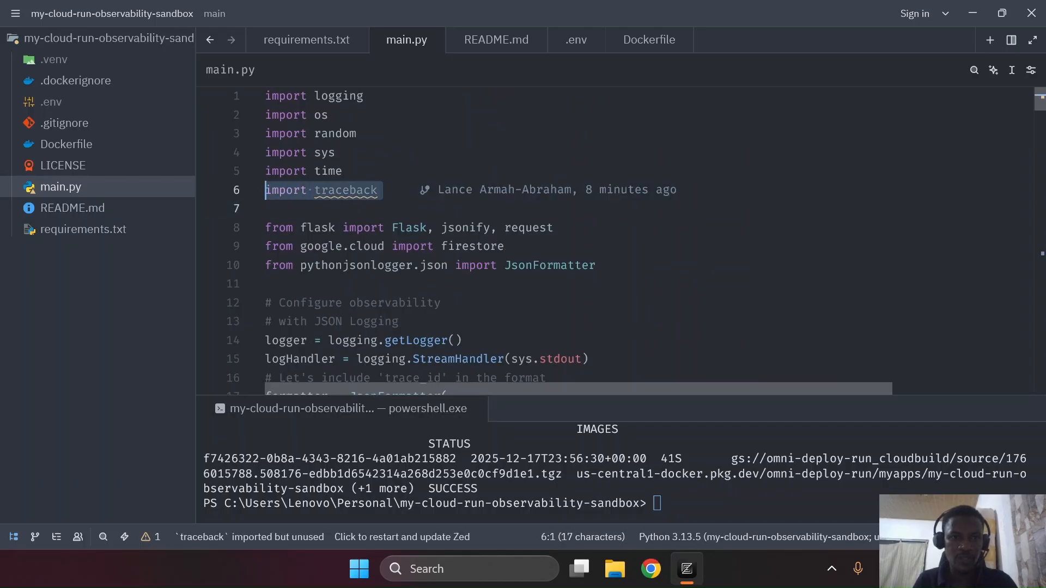
left_click(305, 283)
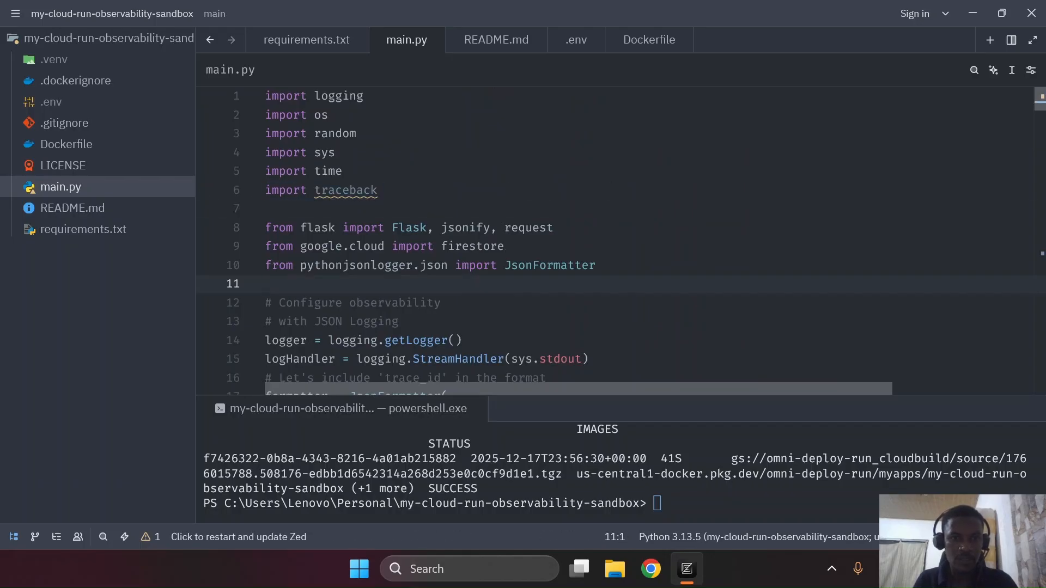
left_click_drag(301, 266, 415, 265)
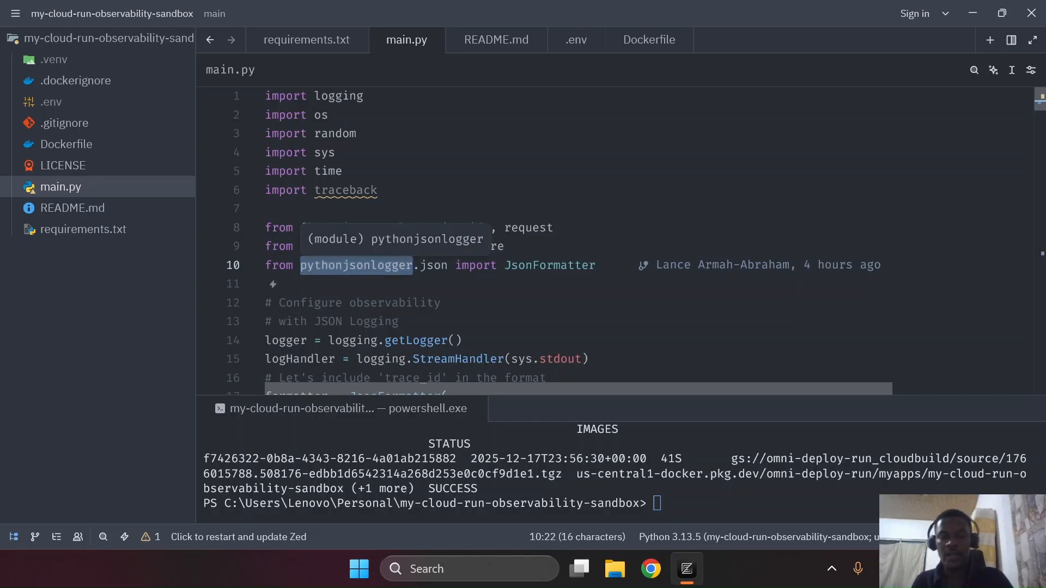
left_click_drag(505, 266, 597, 266)
Examine the JSON logging configuration in main.py, highlighting the sys.stdout stream target and the JsonFormatter format string
scroll(597, 265, "down", 4)
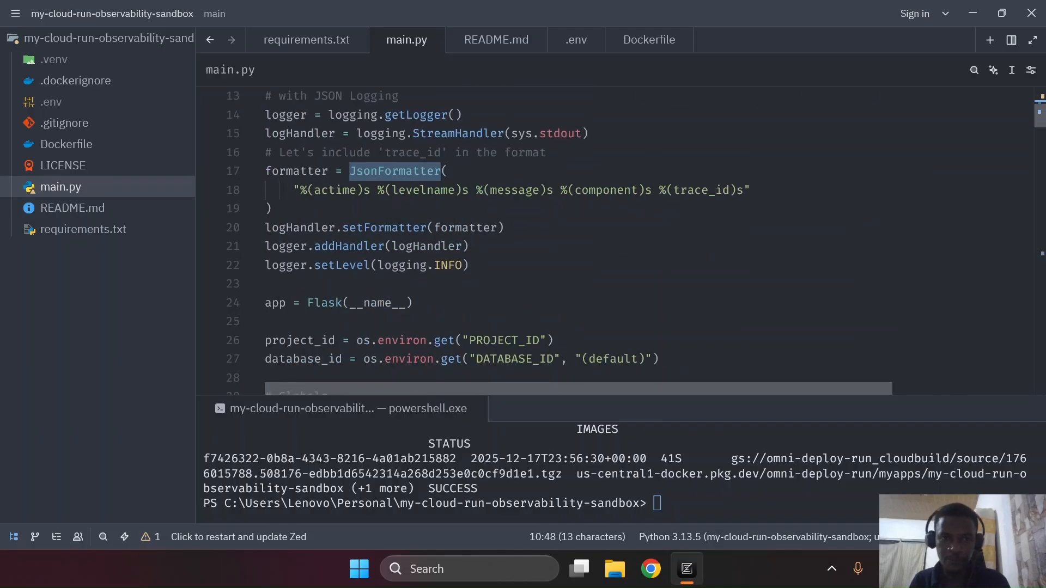
left_click(272, 209)
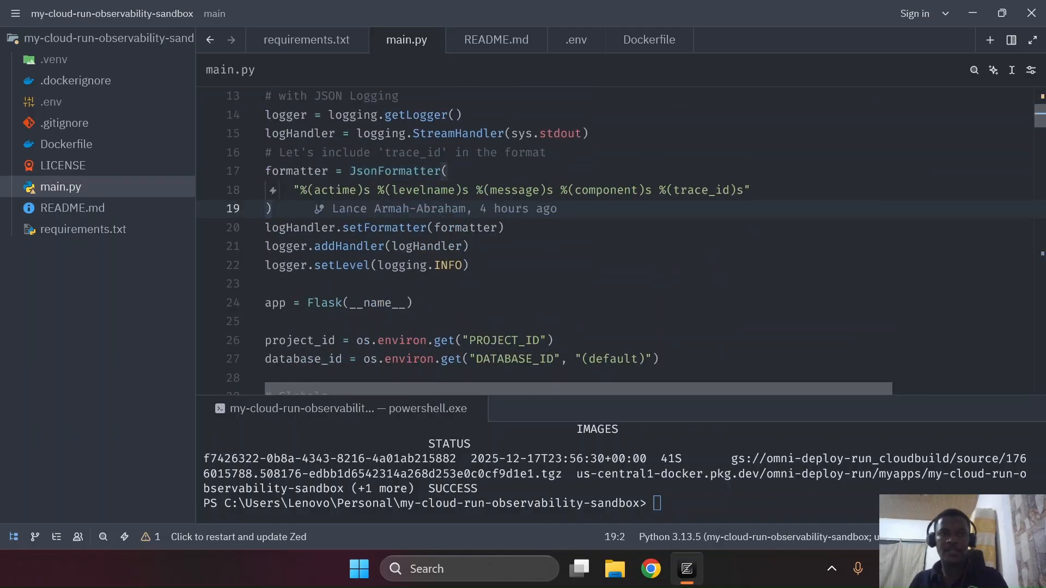
scroll(597, 239, "up", 2)
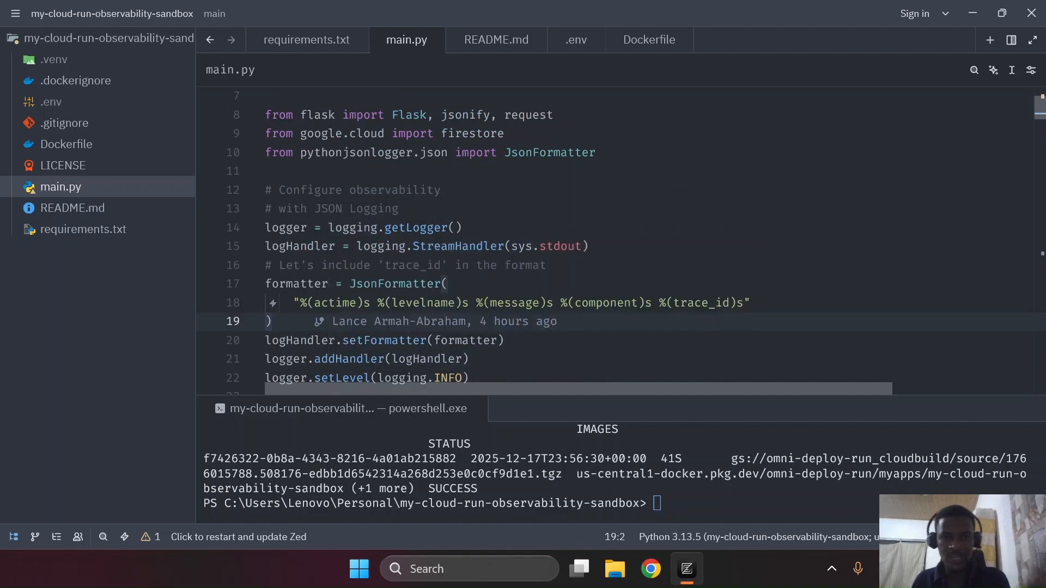
left_click_drag(512, 246, 583, 246)
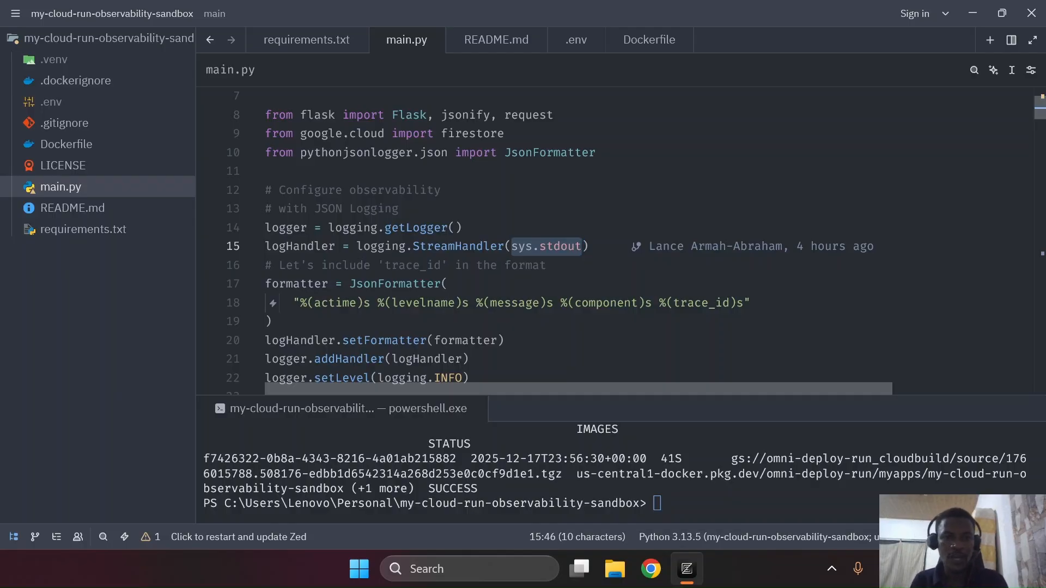
left_click_drag(300, 302, 386, 303)
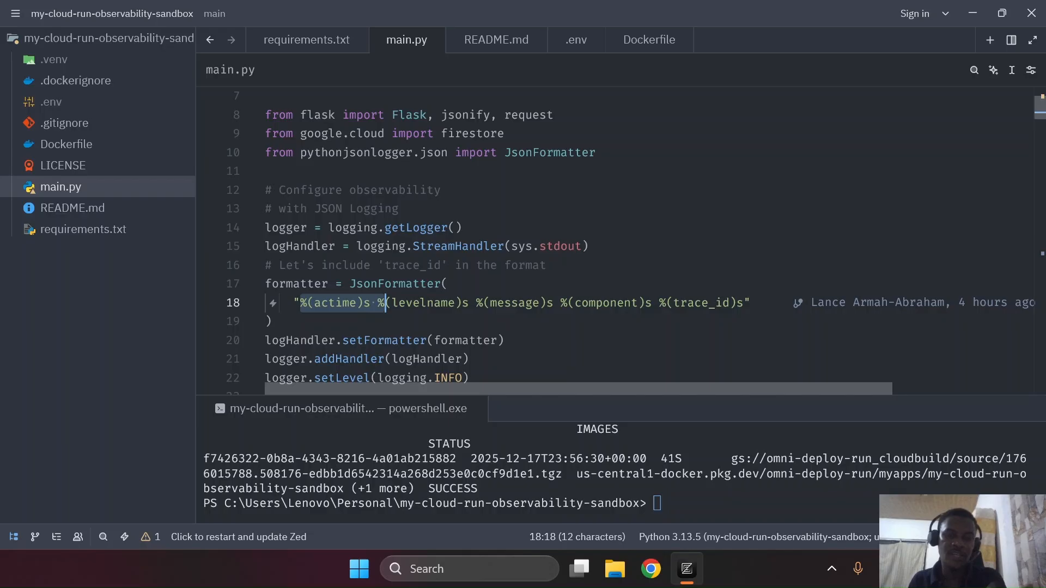
left_click_drag(385, 303, 738, 302)
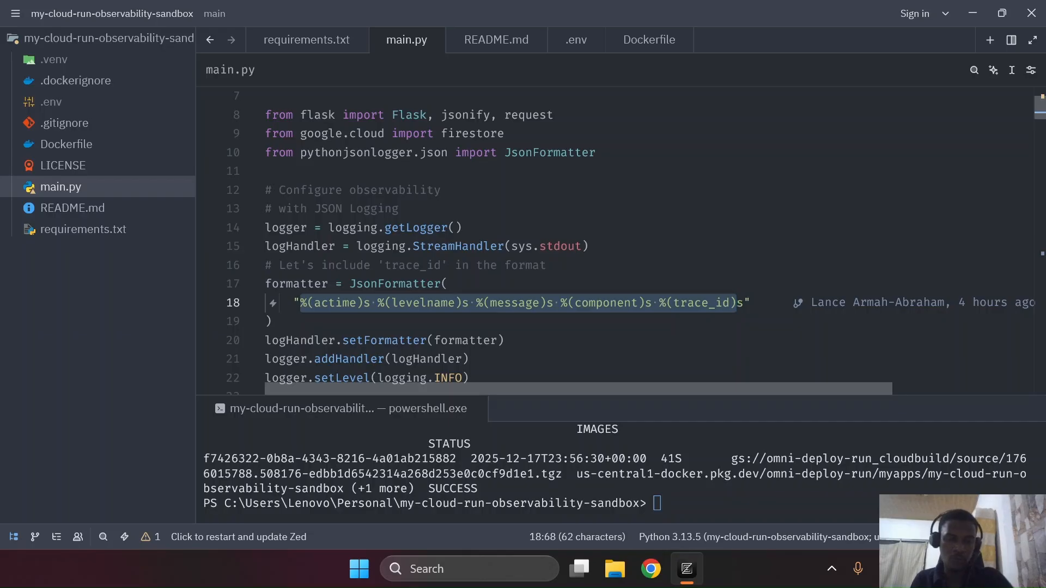
left_click(506, 341)
scroll(448, 266, "down", 2)
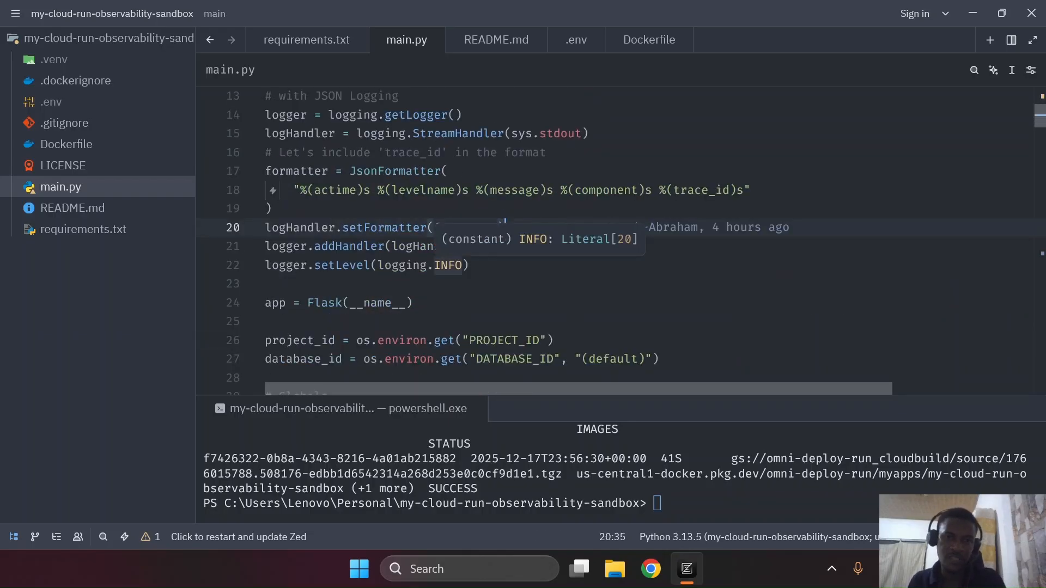
Inspect the logging call in the root route's welcome function, including its message, component value and get_trace_id helper
scroll(448, 265, "down", 9)
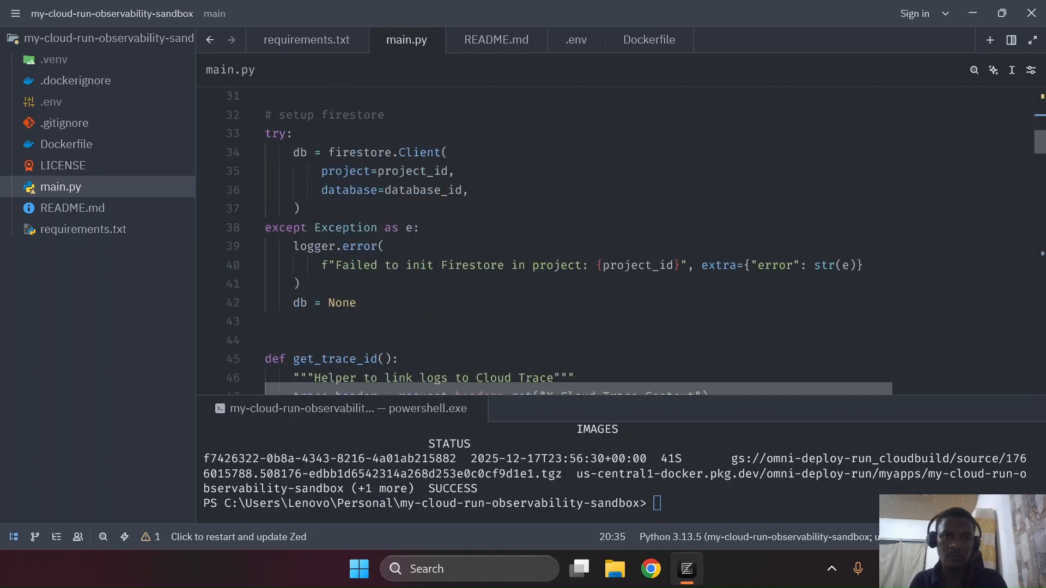
scroll(448, 266, "down", 4)
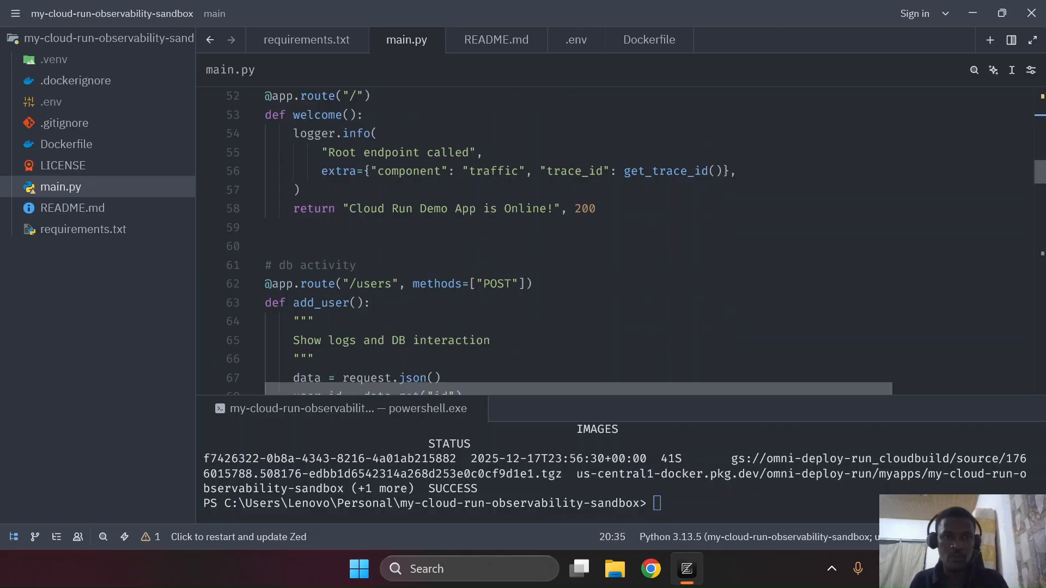
left_click_drag(328, 153, 478, 152)
left_click_drag(378, 172, 520, 171)
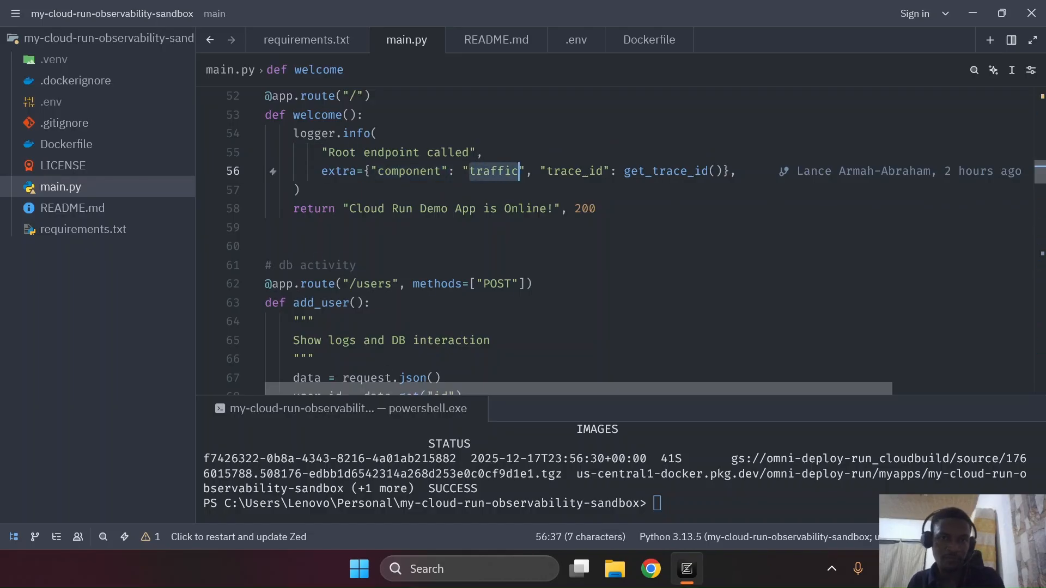
mouse_move(665, 171)
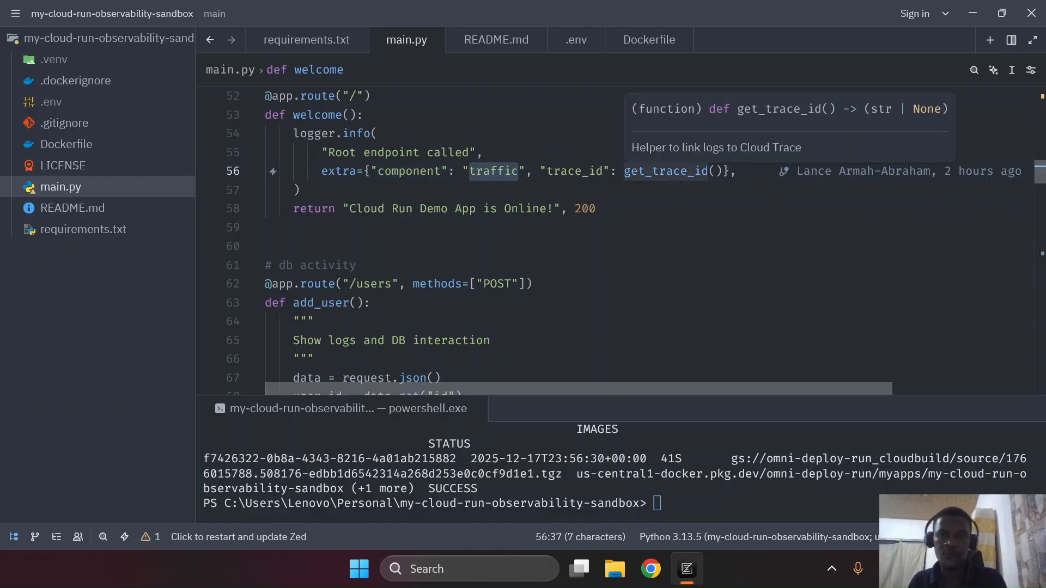
Examine how get_trace_id reads the X-Cloud-Trace-Context header and how the welcome function logs it as trace_id
scroll(621, 240, "up", 3)
scroll(621, 240, "up", 1)
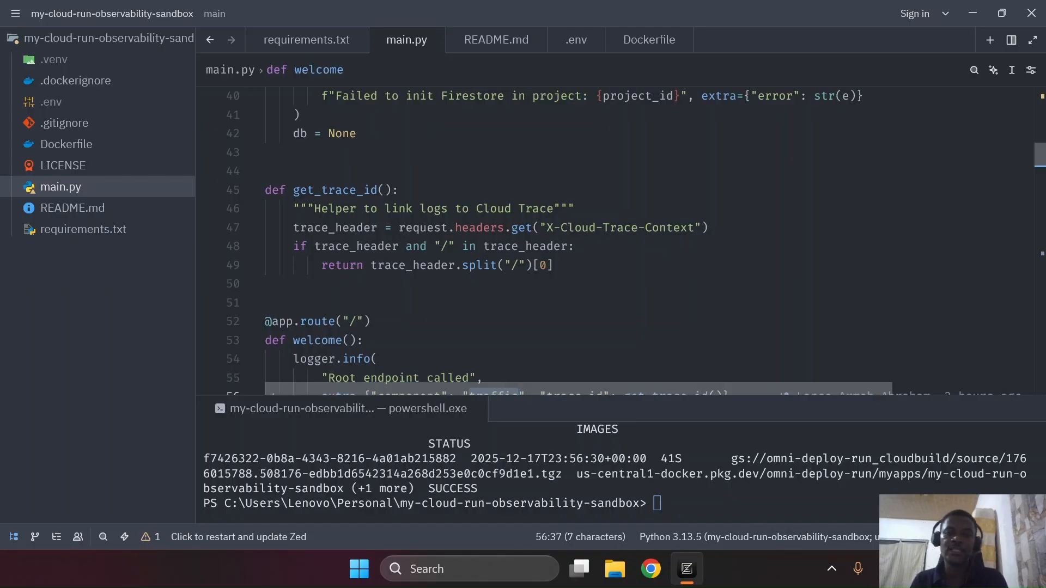
left_click_drag(547, 227, 696, 227)
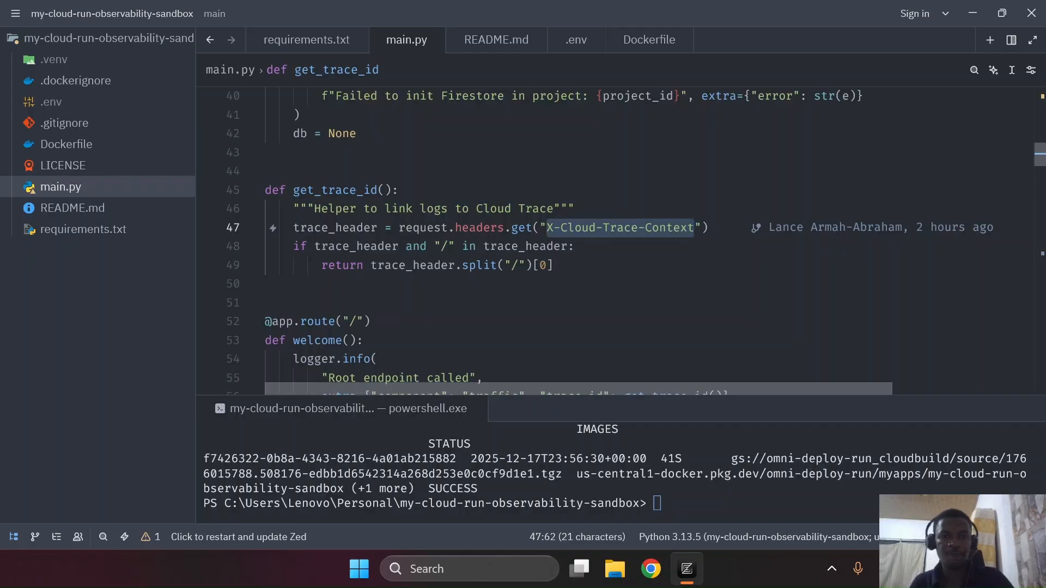
scroll(616, 240, "down", 2)
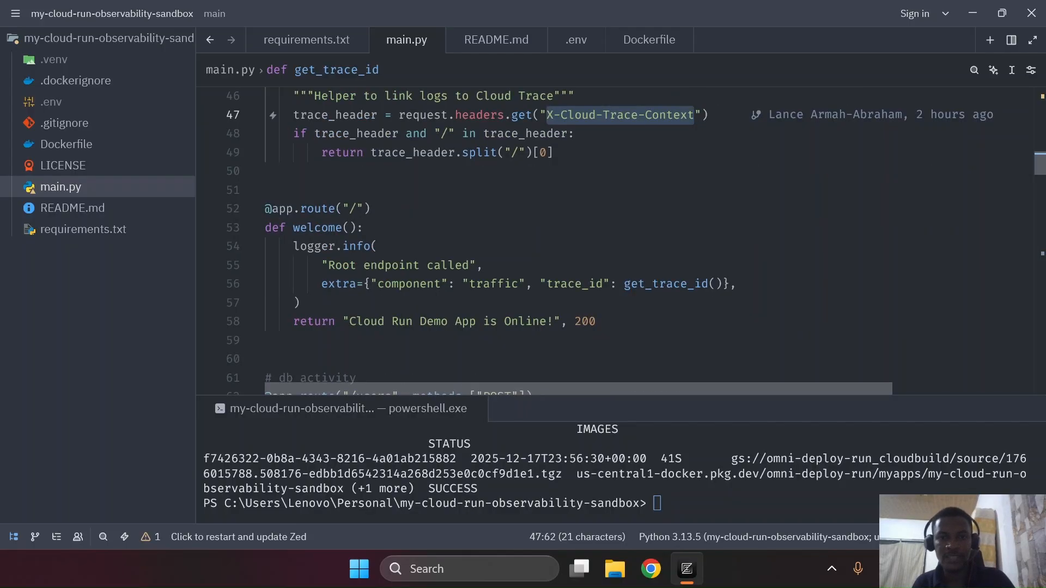
left_click_drag(546, 284, 603, 285)
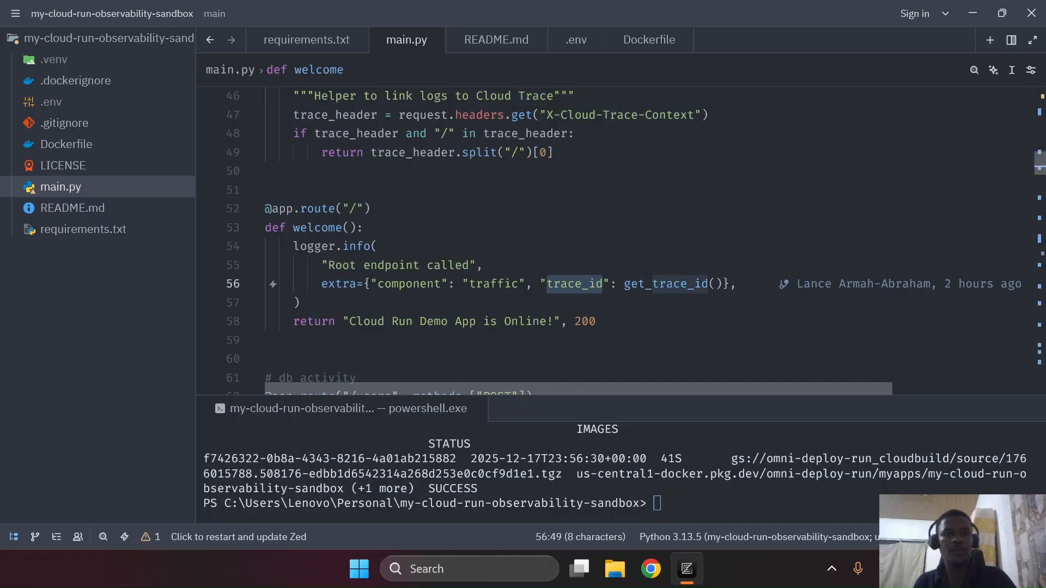
Switch to Chrome and open the my-cloud-run-observability-sandbox service URL in a new tab from its Cloud Run details page
key("ctrl+super+Left")
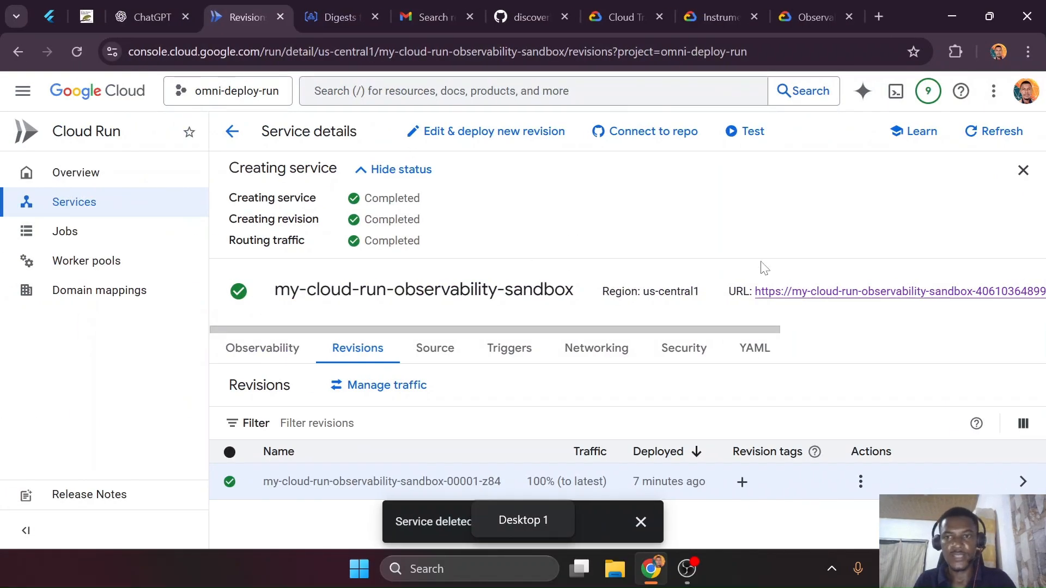
right_click(785, 290)
left_click(806, 306)
left_click(300, 17)
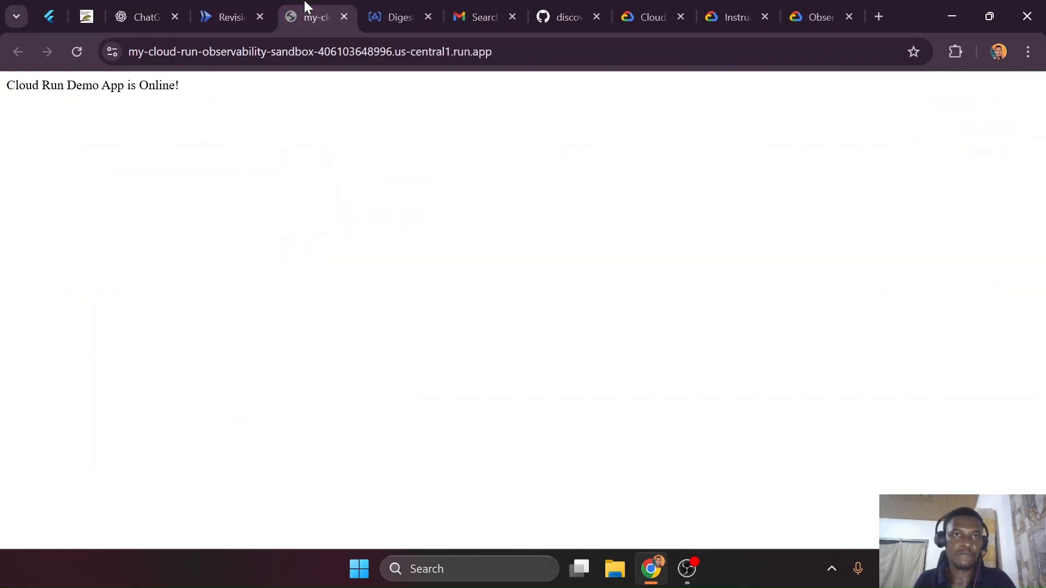
left_click(218, 20)
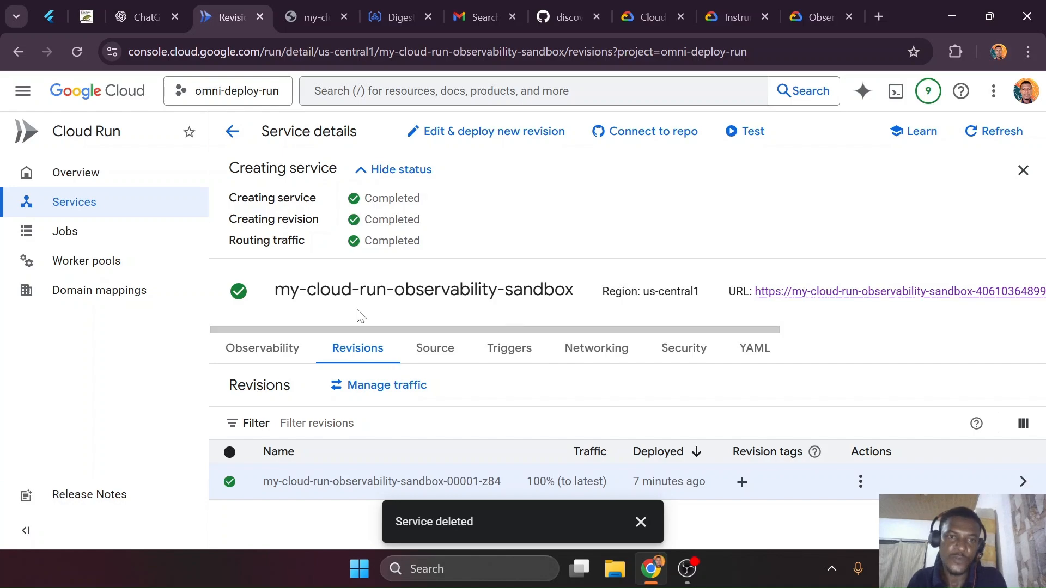
left_click(315, 15)
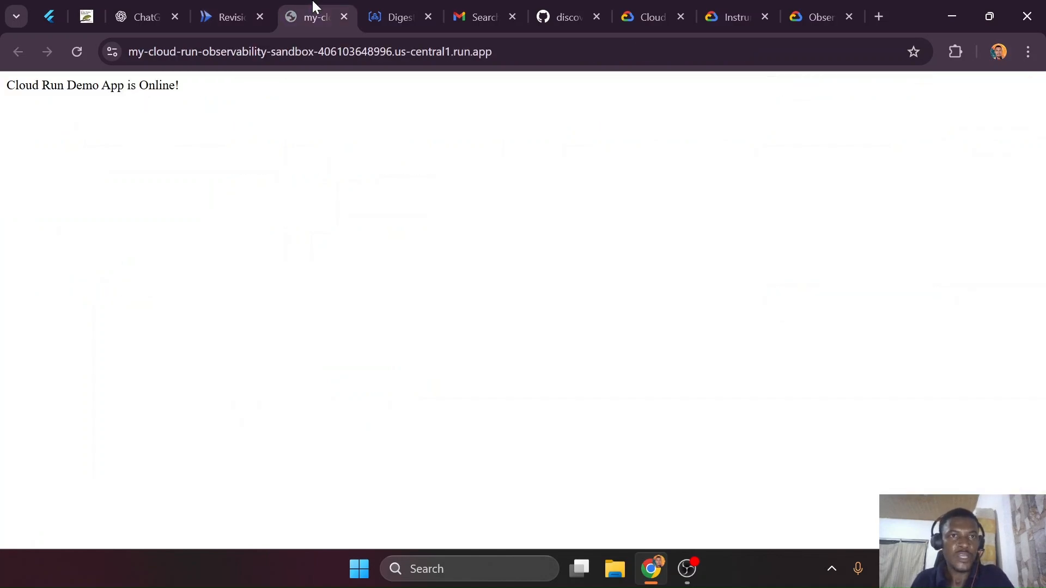
Reload the demo app with network recording in the developer tools and inspect the request's X-Cloud-Trace-Context response header
key("F12")
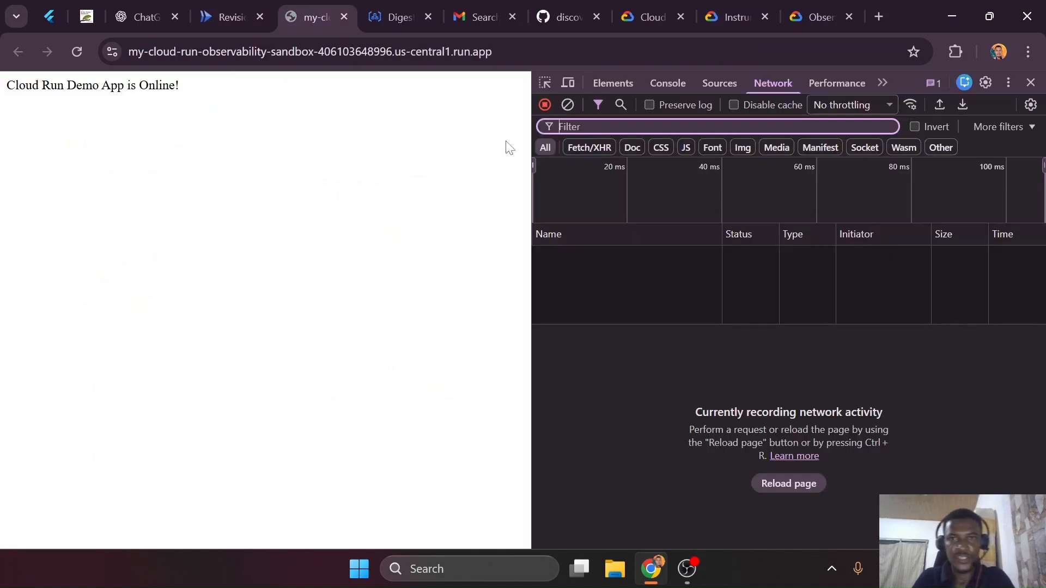
key("ctrl+l")
key("Return")
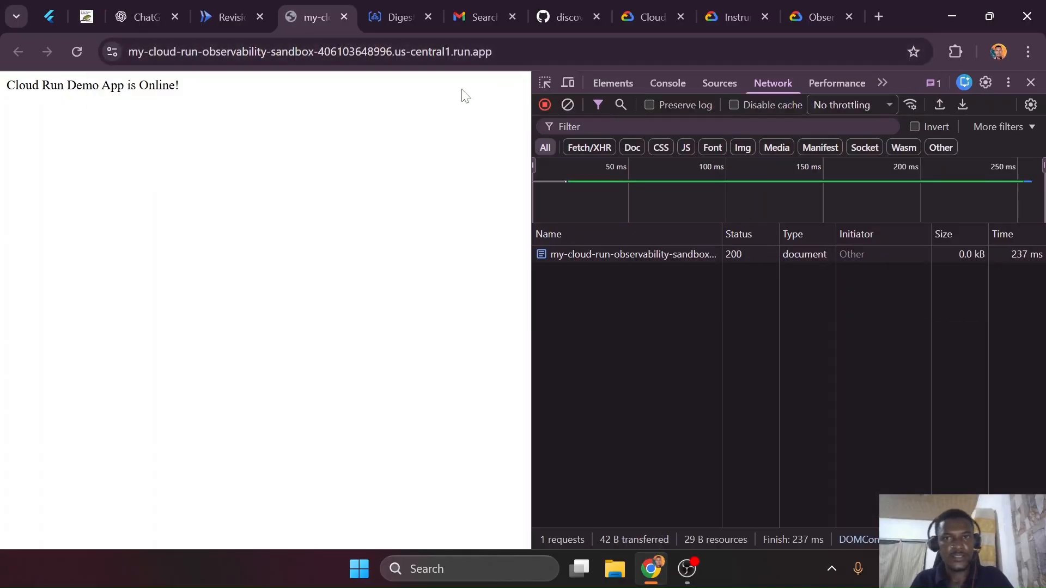
left_click(601, 254)
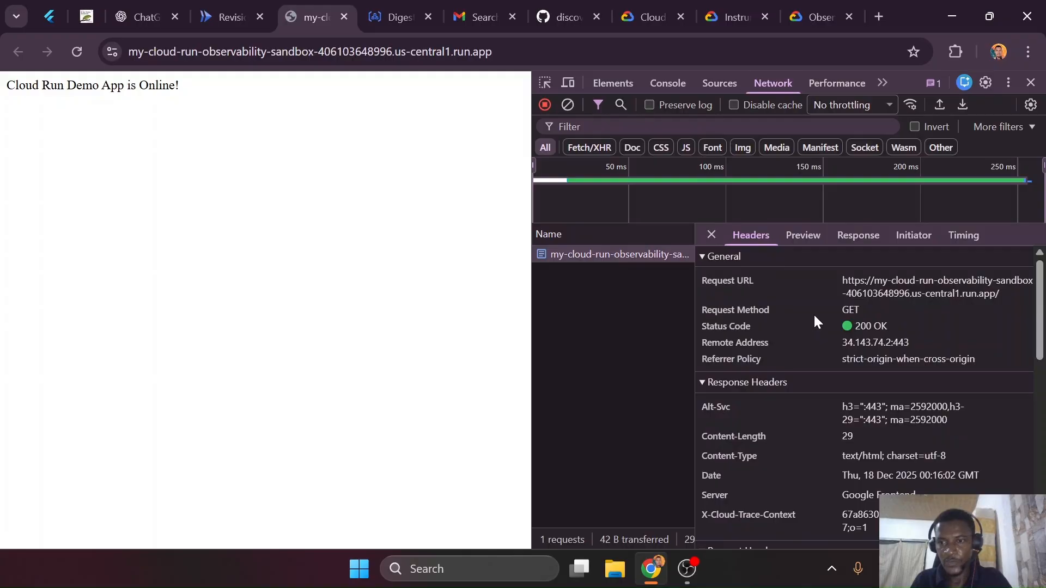
scroll(813, 313, "down", 3)
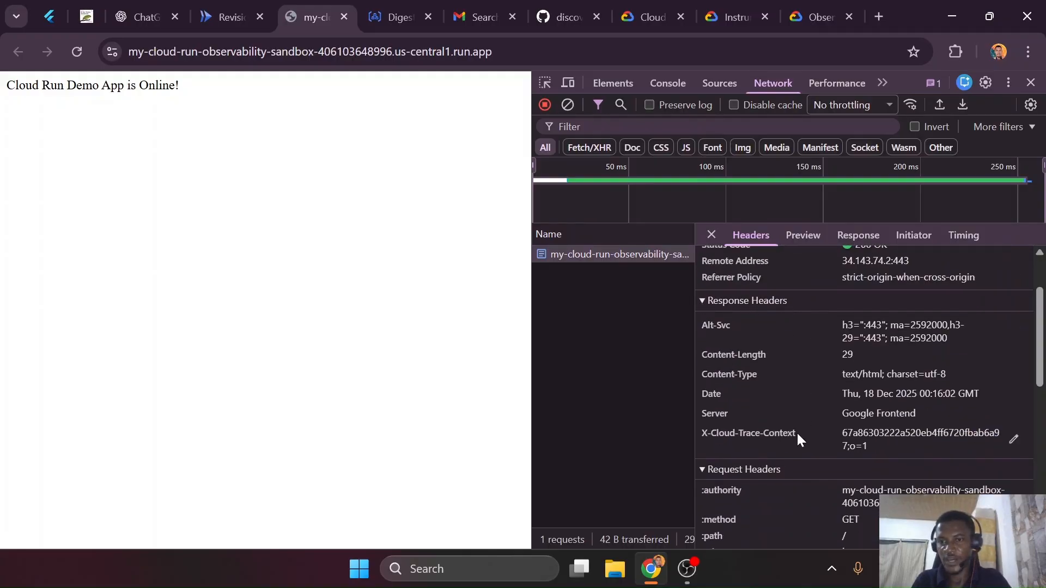
mouse_move(796, 432)
left_mouse_down()
mouse_move(698, 432)
mouse_move(711, 433)
left_mouse_up()
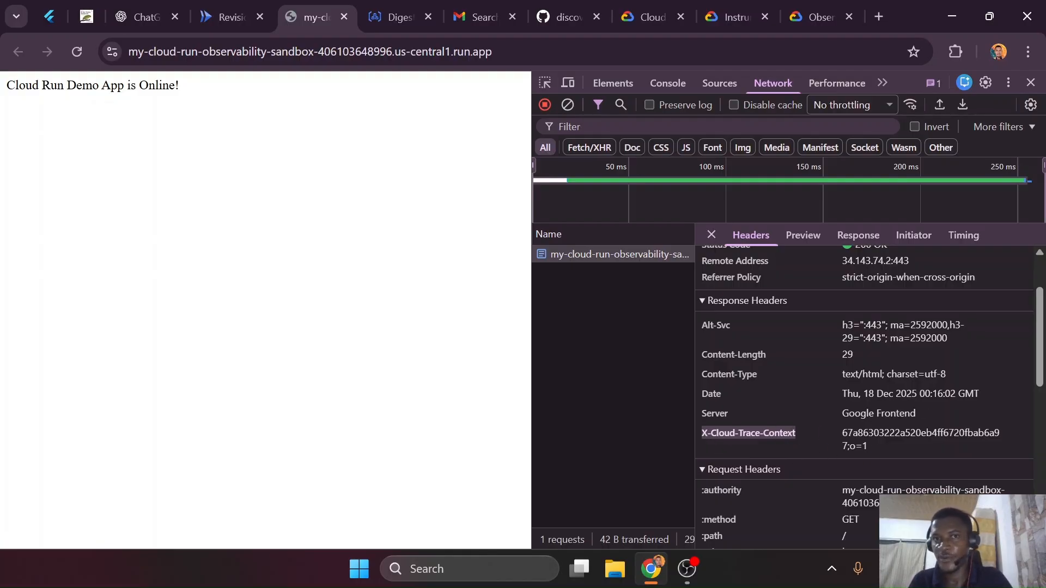
Reload the demo app's page and inspect the X-Cloud-Trace-Context value in the new request's response headers
key("ctrl+l")
key("Return")
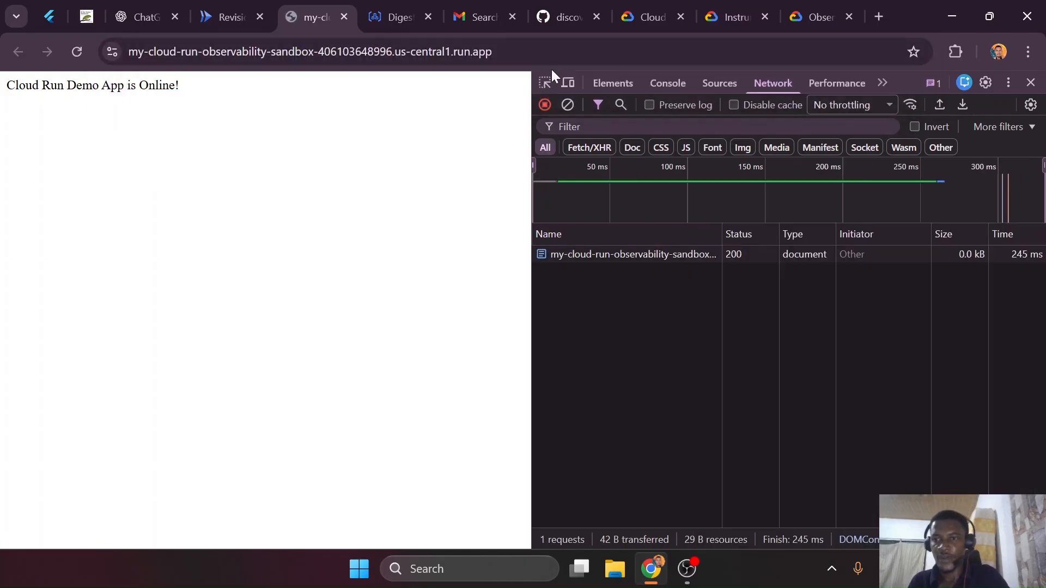
left_click(625, 257)
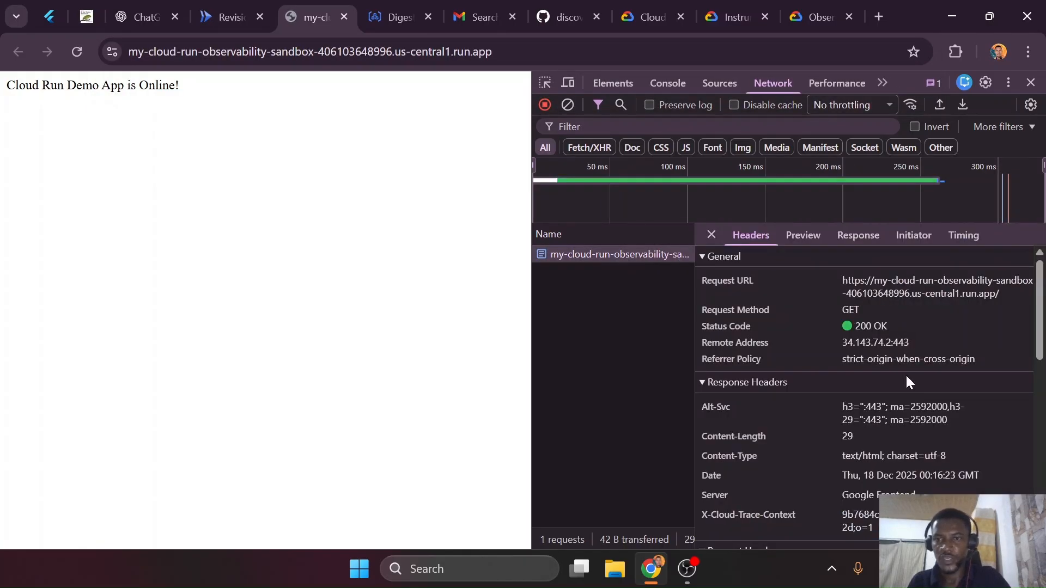
left_click_drag(842, 512, 852, 535)
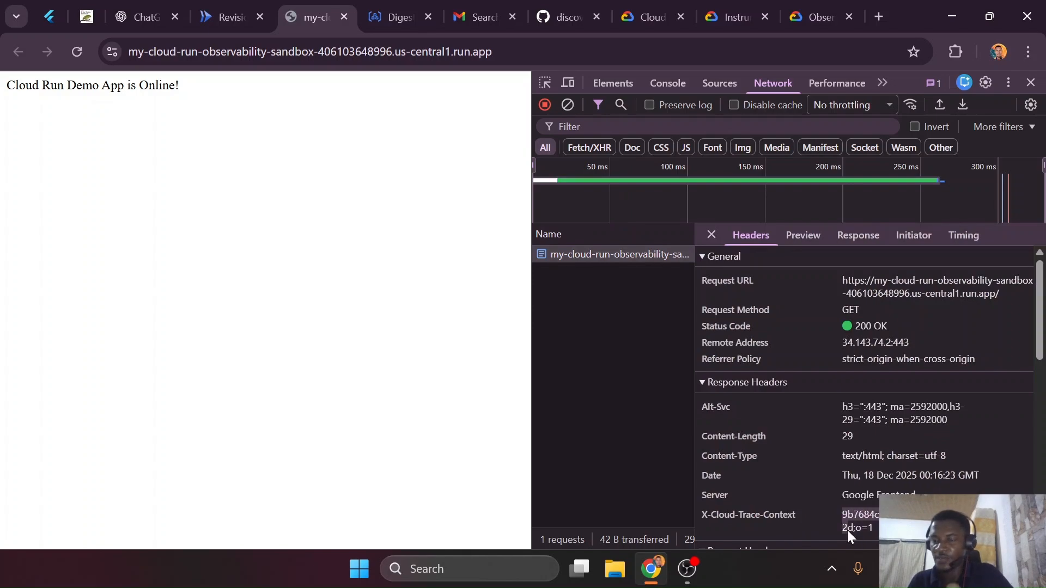
left_click(828, 493)
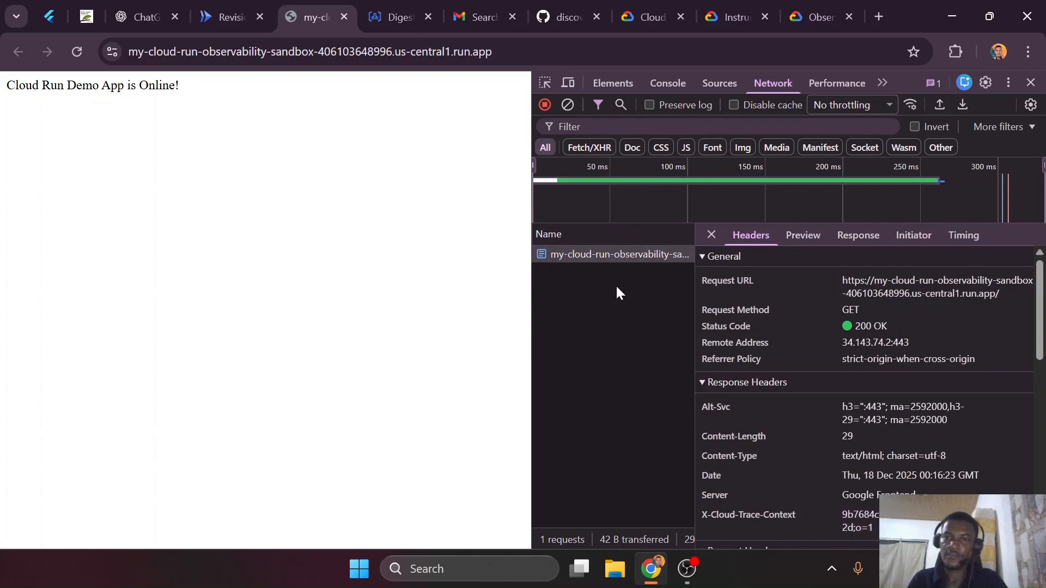
Return to the my-cloud-run-observability-sandbox service details in Cloud Run and show its observability logs, dismissing the deletion notice
left_click(238, 26)
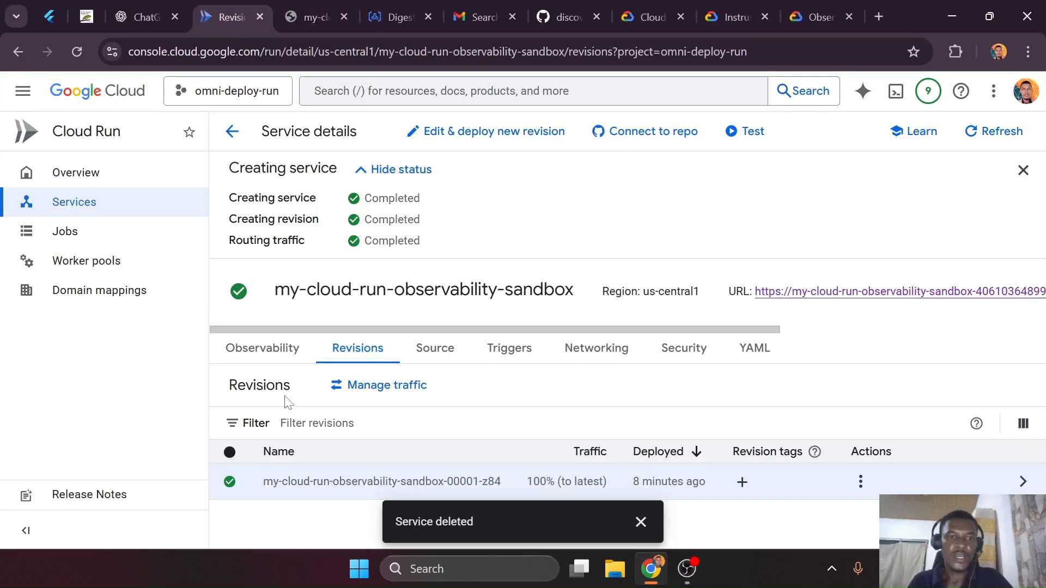
left_click(275, 351)
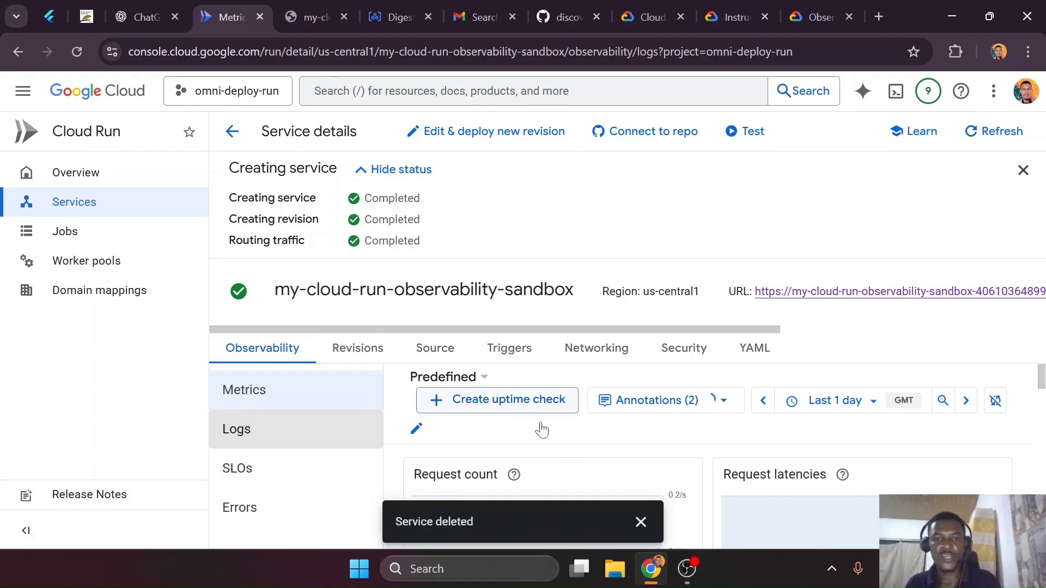
left_click(640, 522)
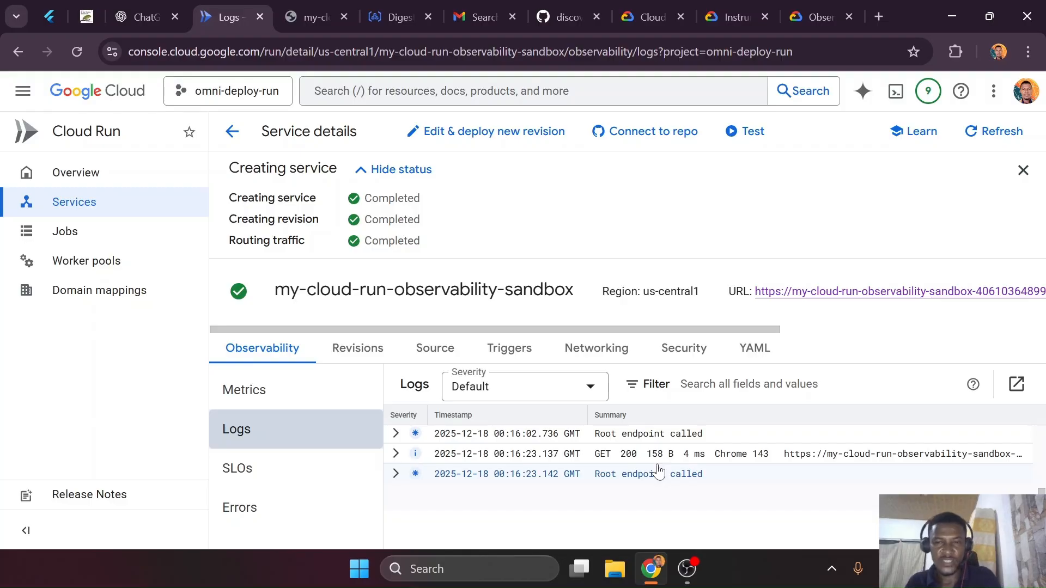
Open the service's logs in Logs Explorer in a new tab and switch to it
right_click(1017, 388)
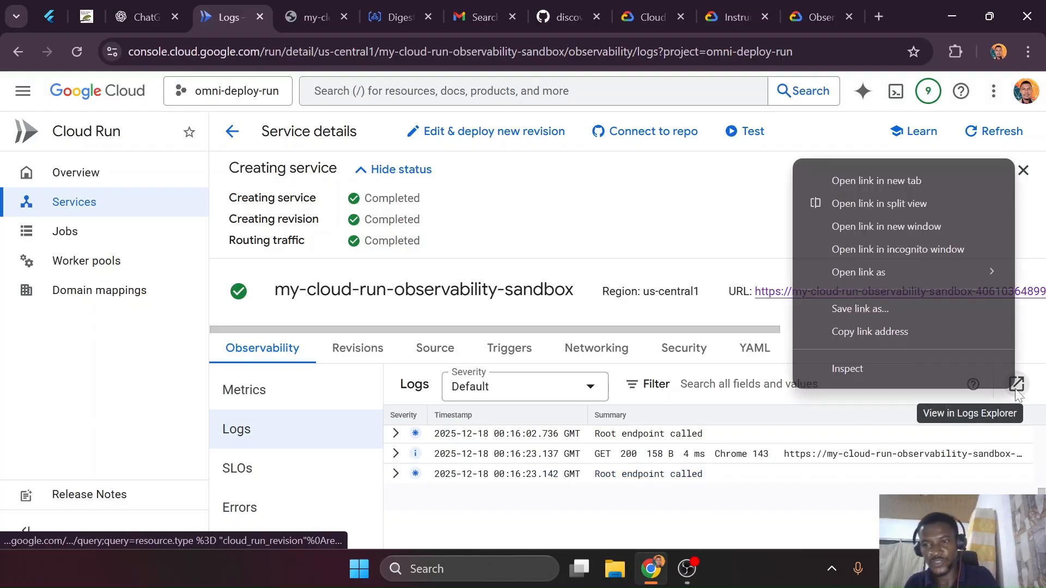
left_click(848, 180)
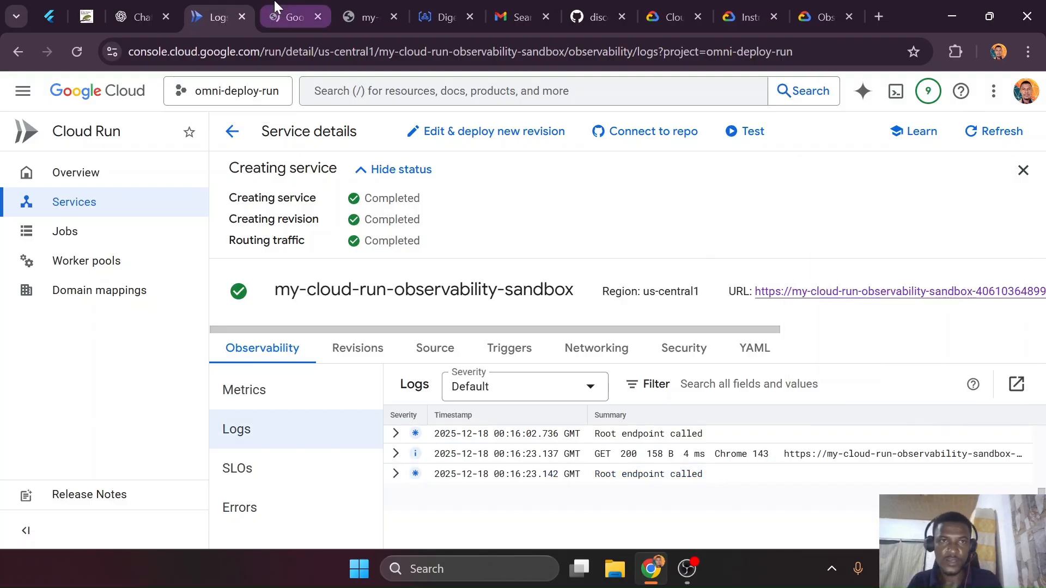
left_click(276, 10)
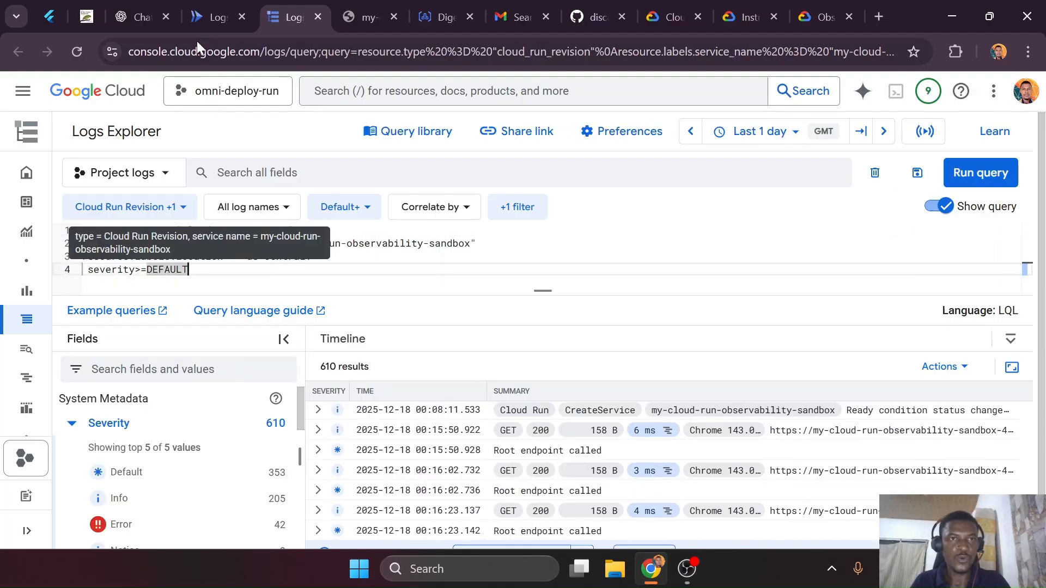
left_click(199, 6)
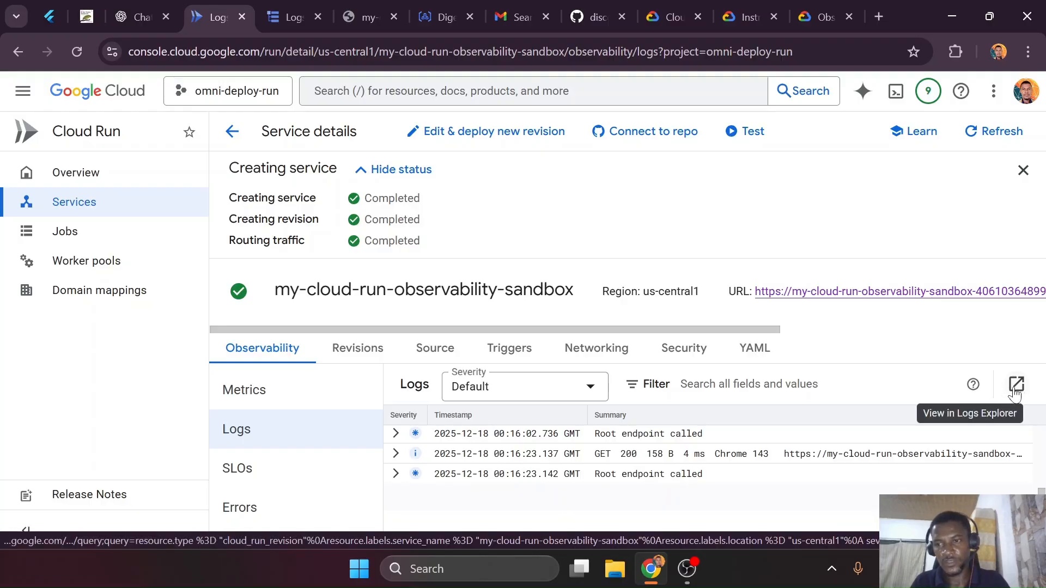
left_click(287, 8)
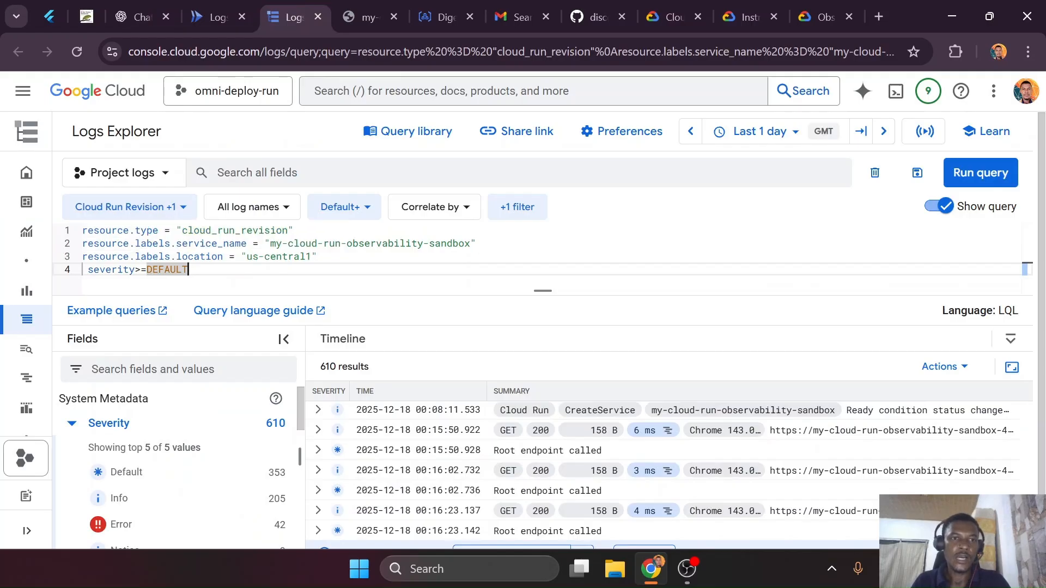
Remove the severity>=DEFAULT condition from the log query, review the service name and location conditions, and run the query
left_click_drag(188, 270, 82, 270)
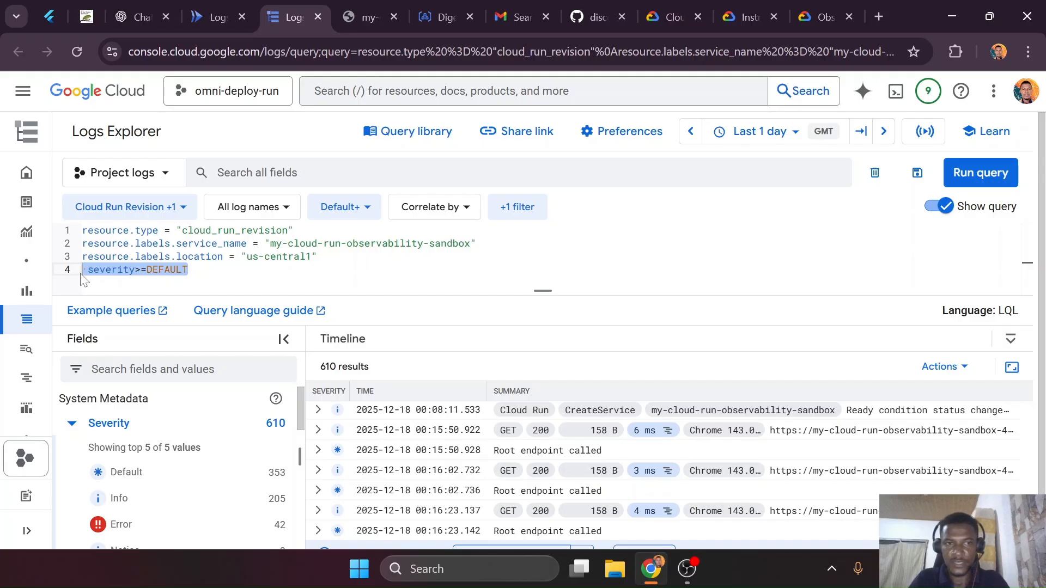
key("BackSpace")
key("BackSpace")
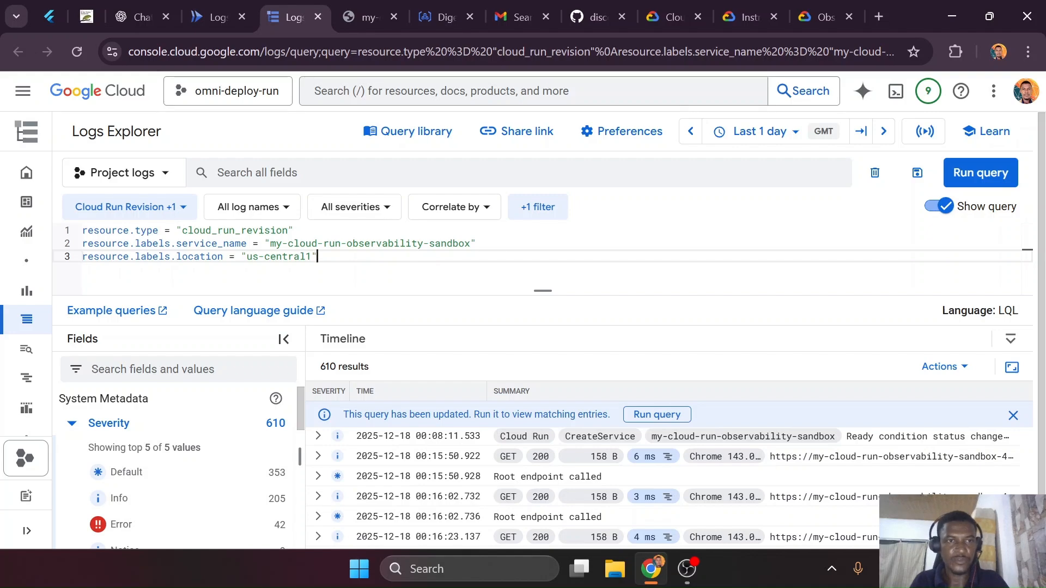
left_click_drag(271, 244, 477, 244)
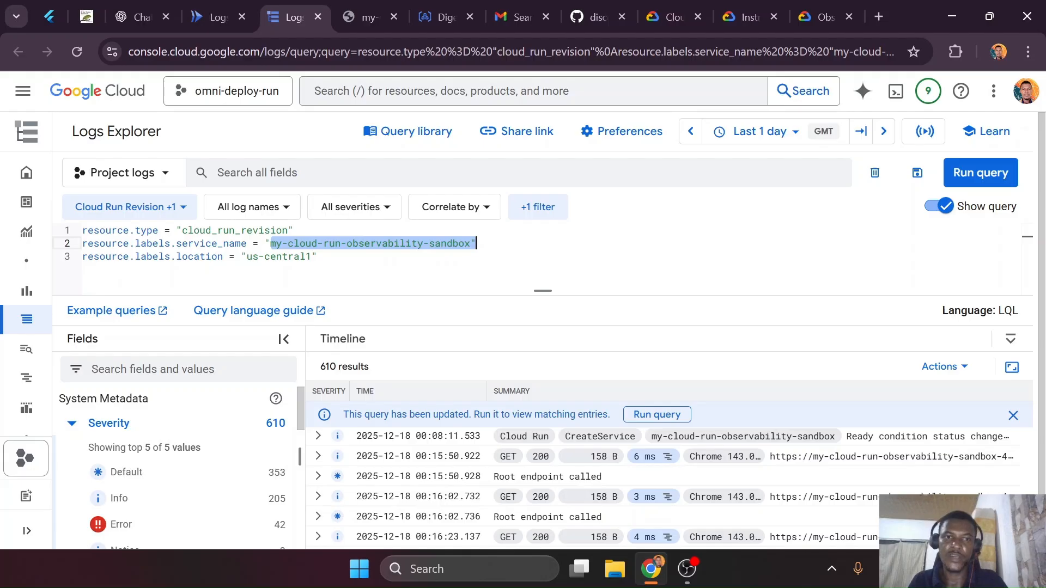
left_click(318, 257)
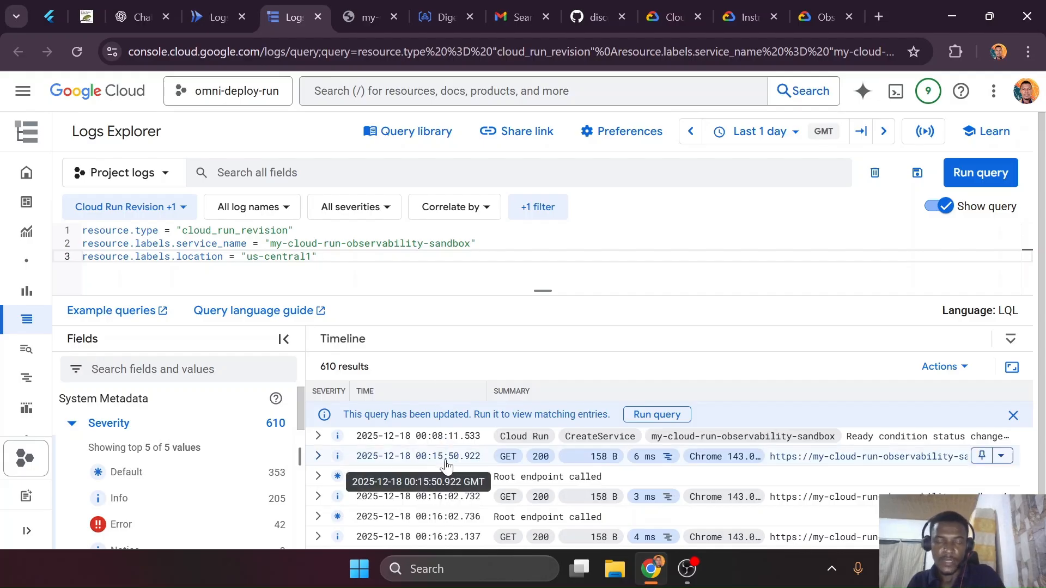
left_click(975, 184)
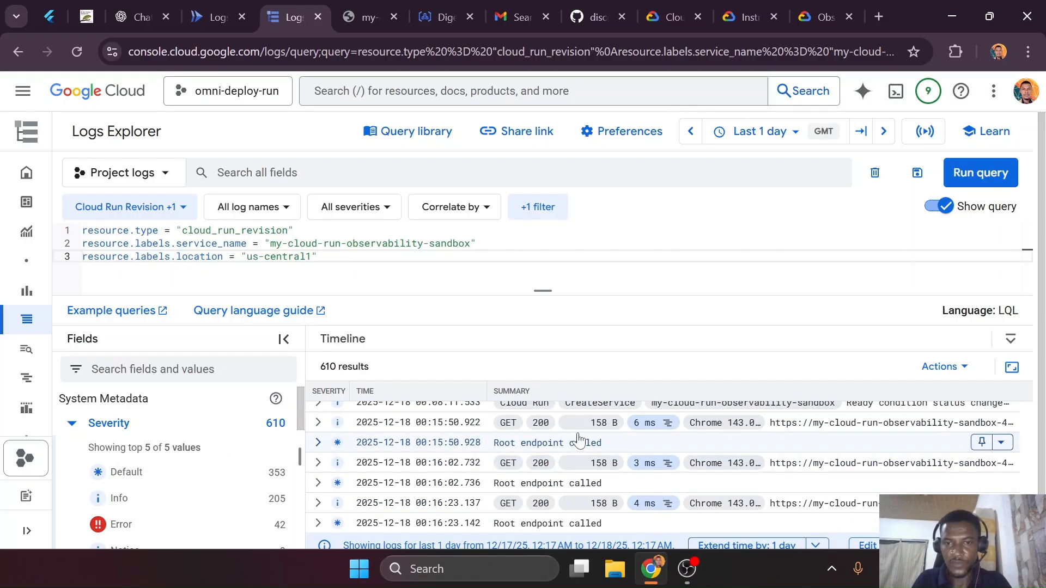
Check the welcome function's log call in main.py, then expand the 00:15:50.928 "Root endpoint called" entry and examine its jsonPayload fields
key("ctrl+super+Right")
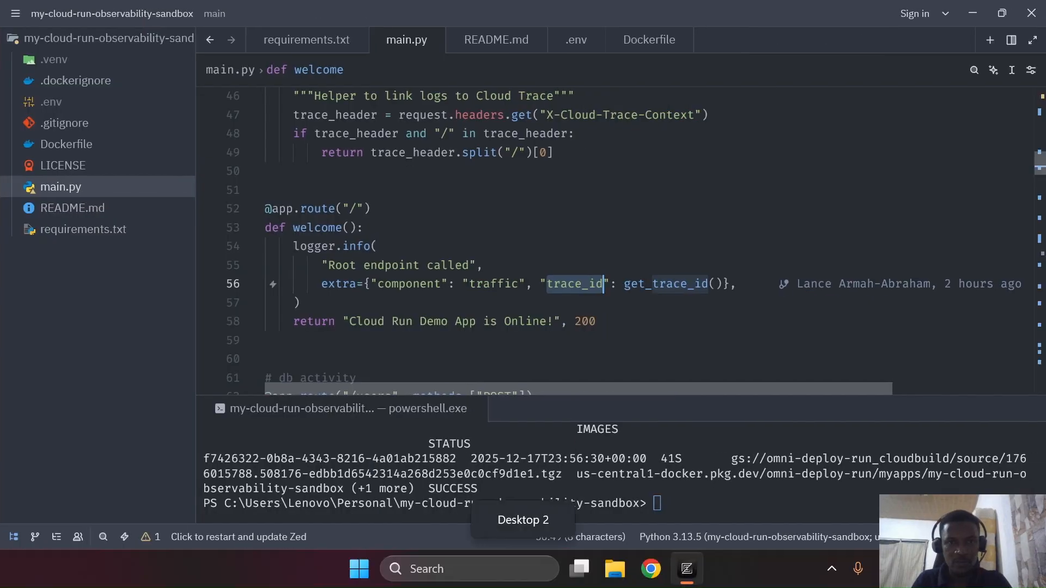
key("ctrl+super+Left")
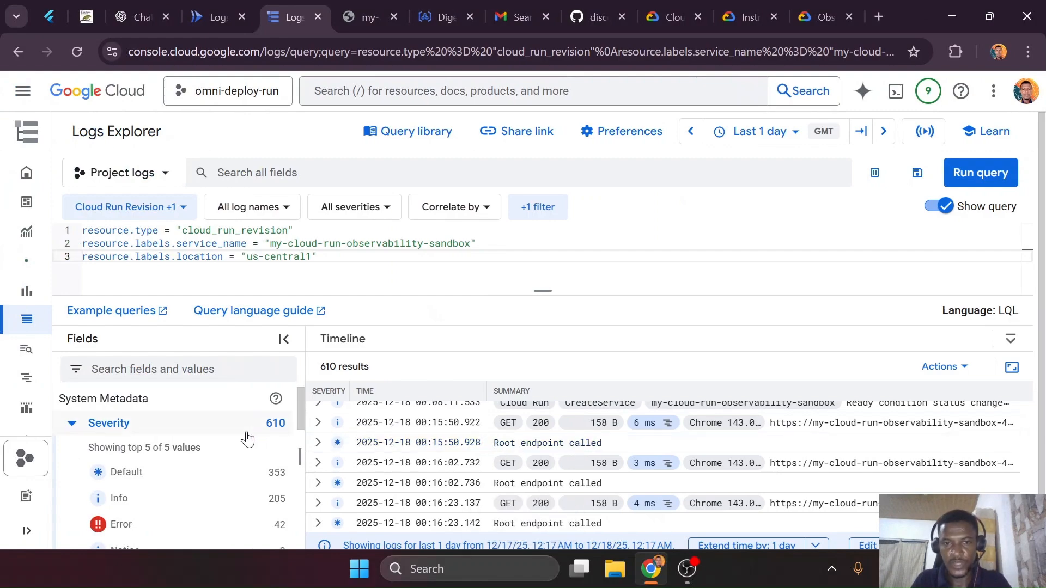
left_click(318, 443)
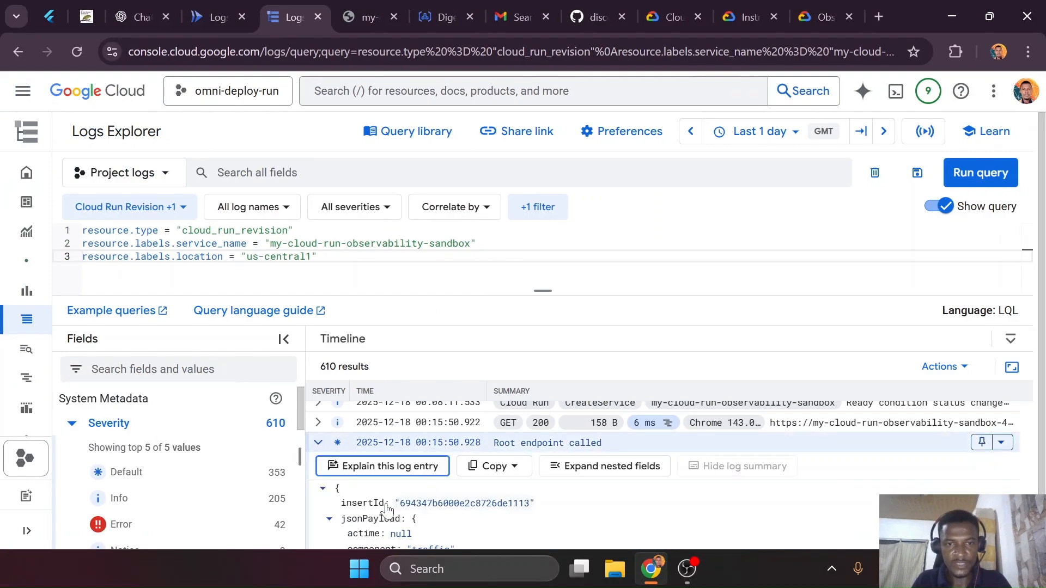
scroll(330, 442, "down", 2)
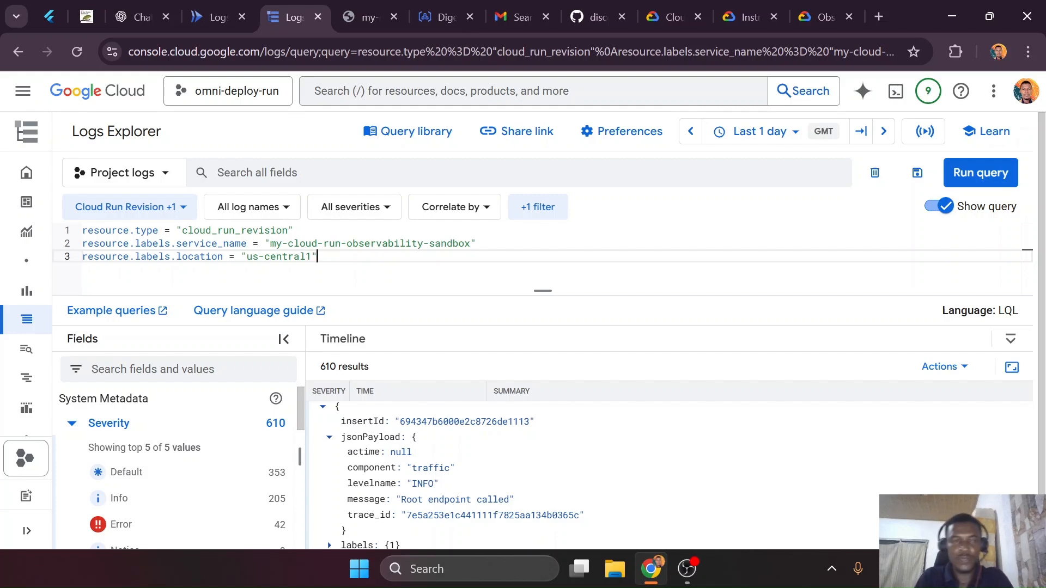
Add the condition jsonPayload.component = "traffic" to the log query, matching the component value in main.py, and run it
key("Return")
type("json")
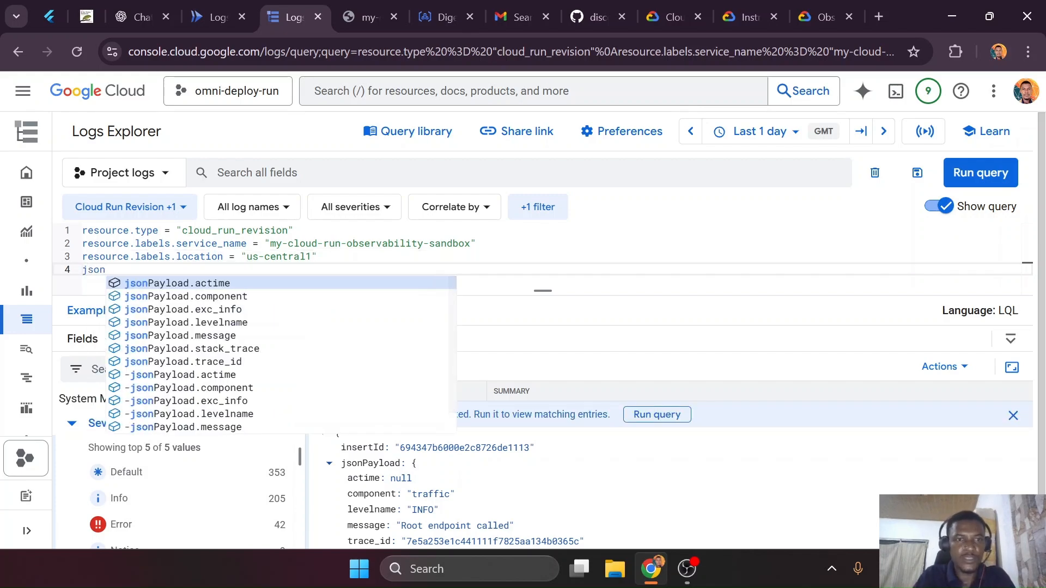
key("Down")
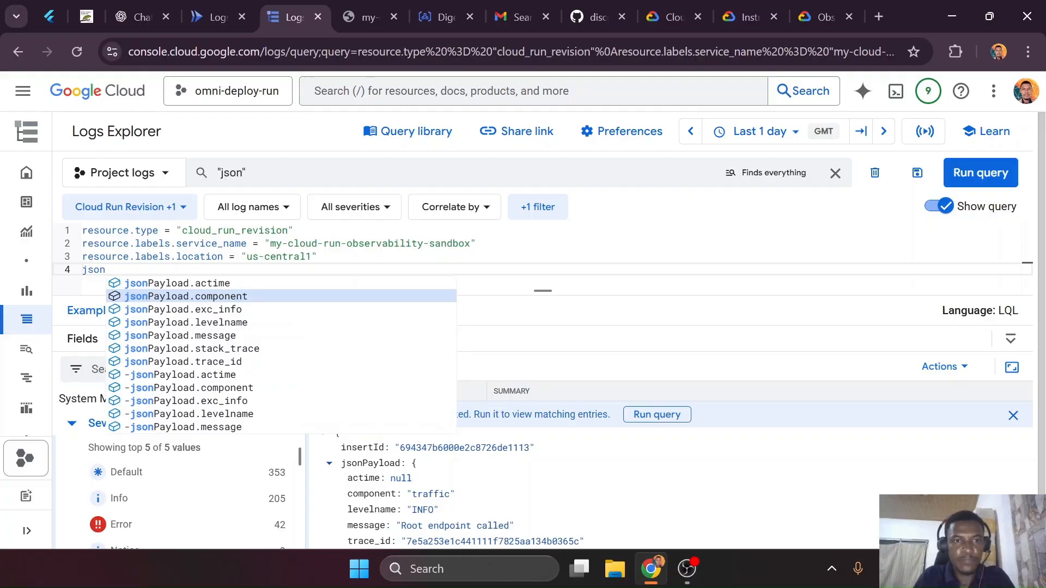
key("Return")
key("ctrl+super+Right")
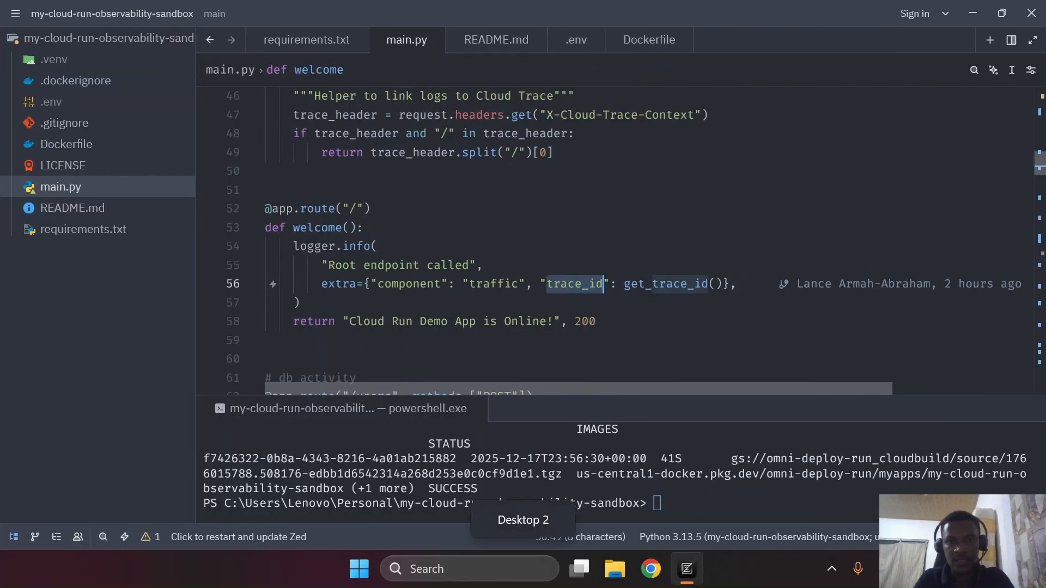
key("ctrl+super+Left")
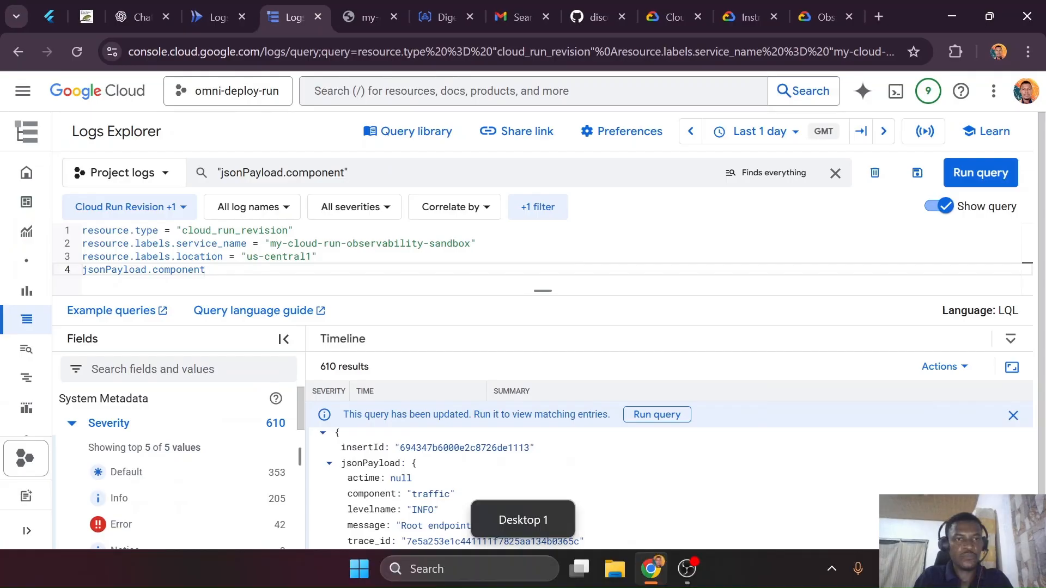
type("= ")
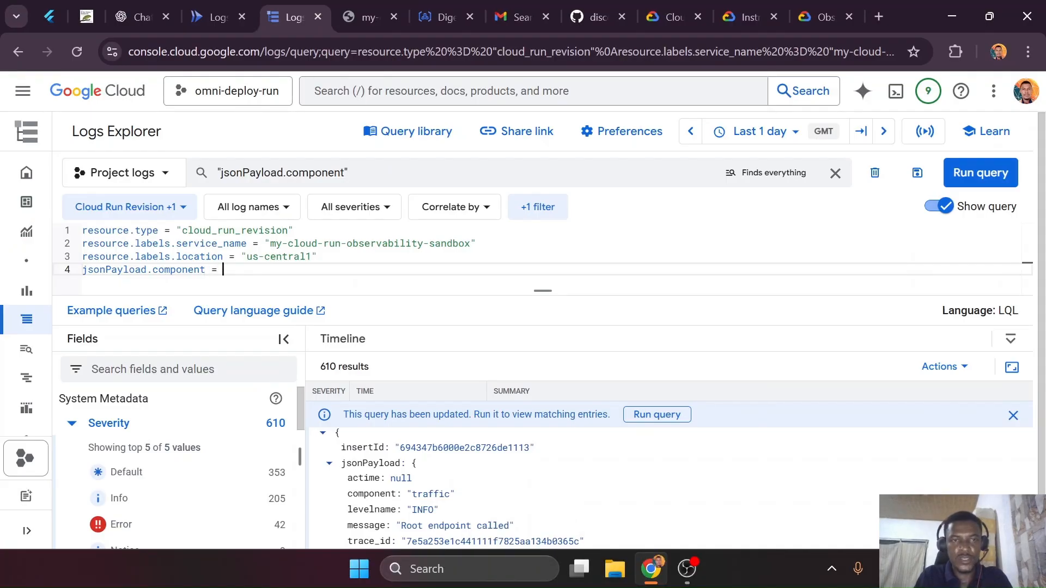
type("\"traffic\"")
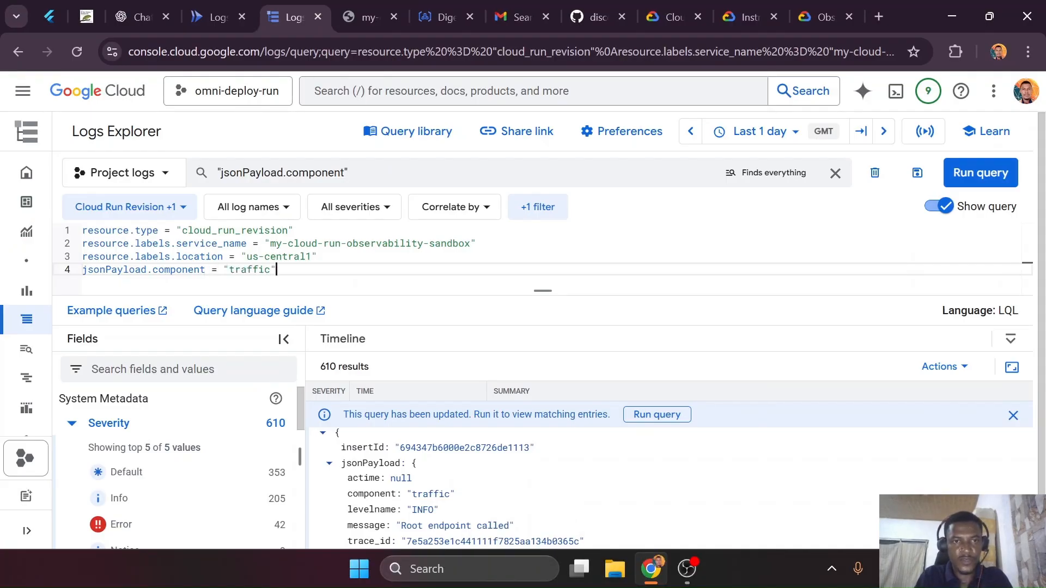
left_click(978, 173)
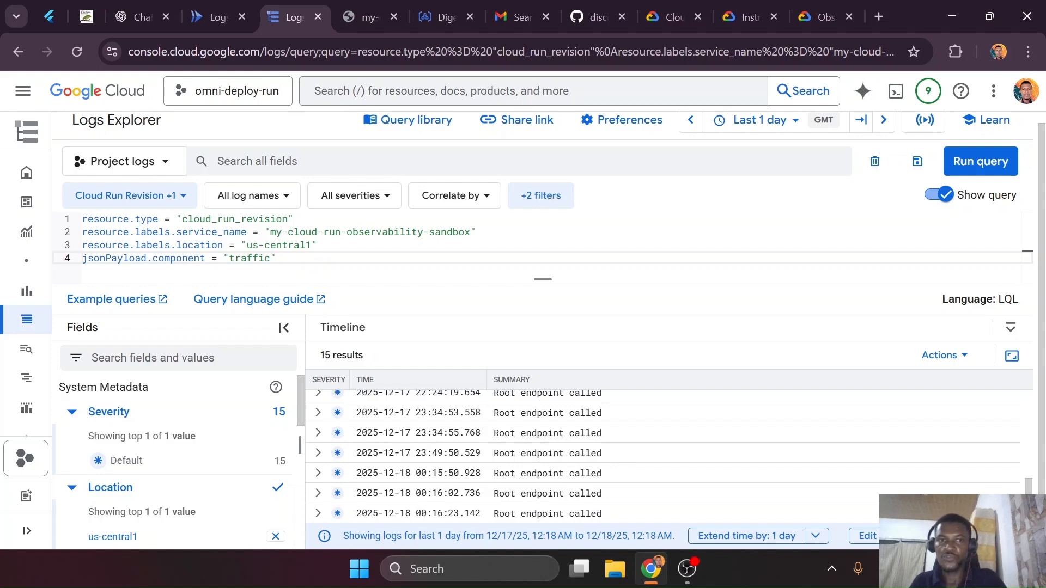
Remove the jsonPayload.component condition, rerun the query and browse the service's deployment and startup log entries
key("shift+Home")
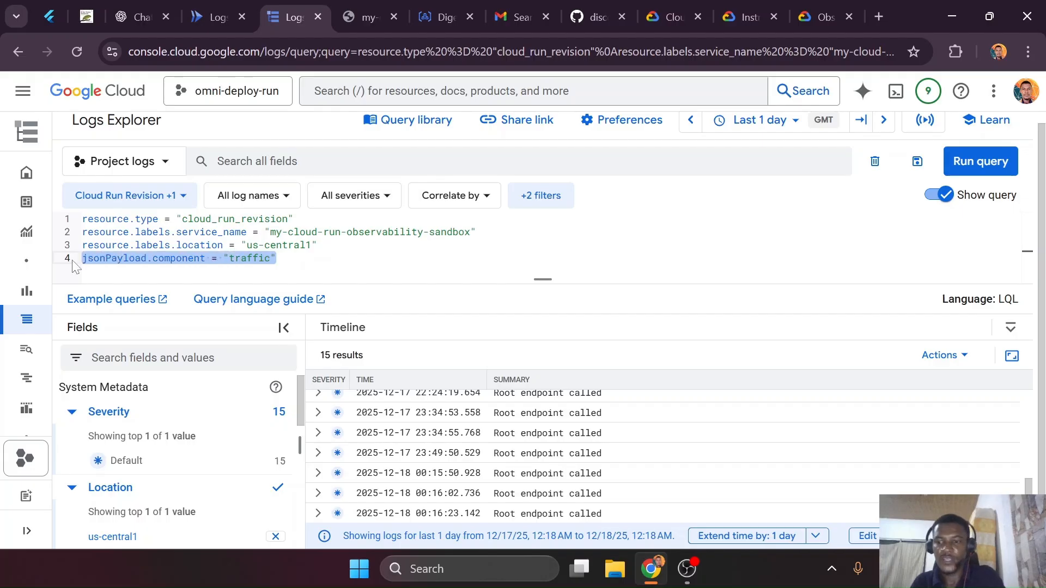
key("BackSpace")
key("BackSpace")
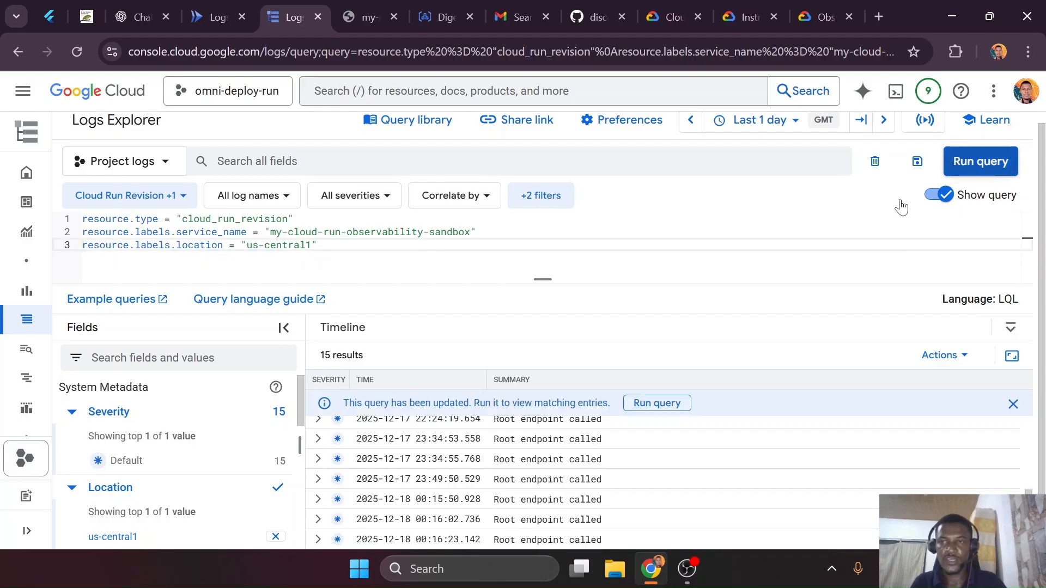
key("ctrl+Return")
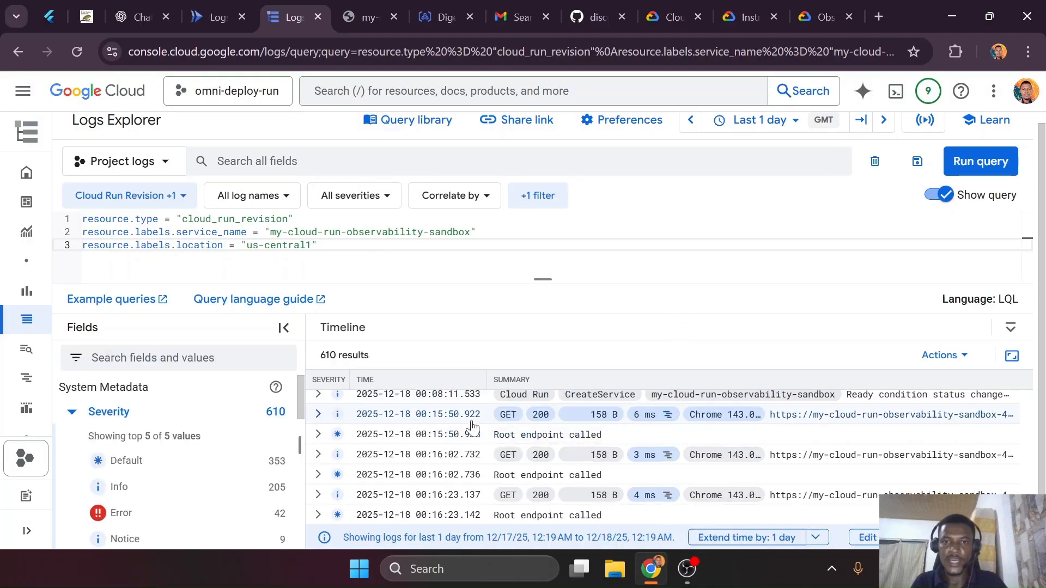
scroll(512, 452, "up", 3)
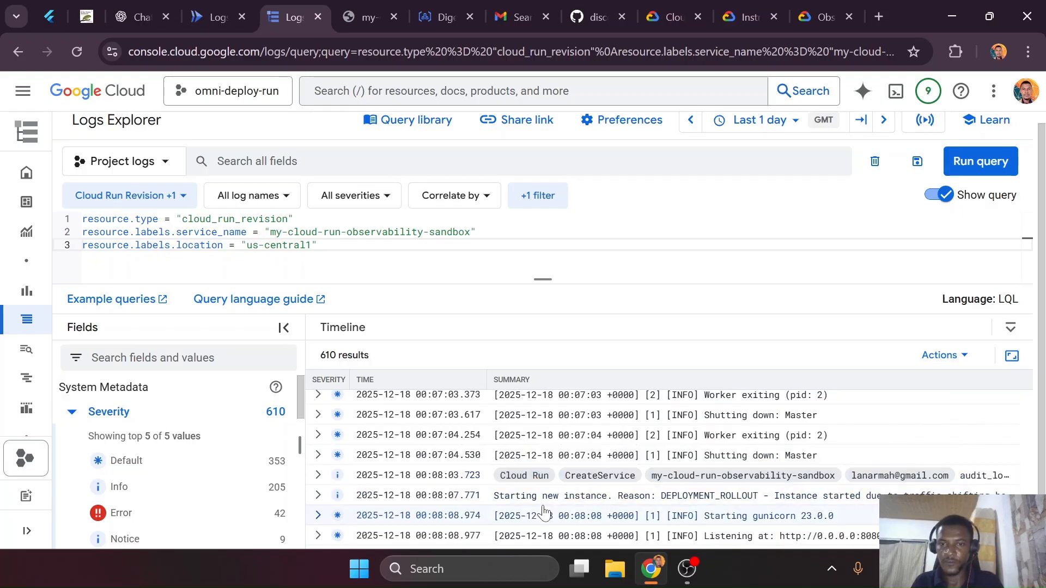
scroll(543, 511, "down", 2)
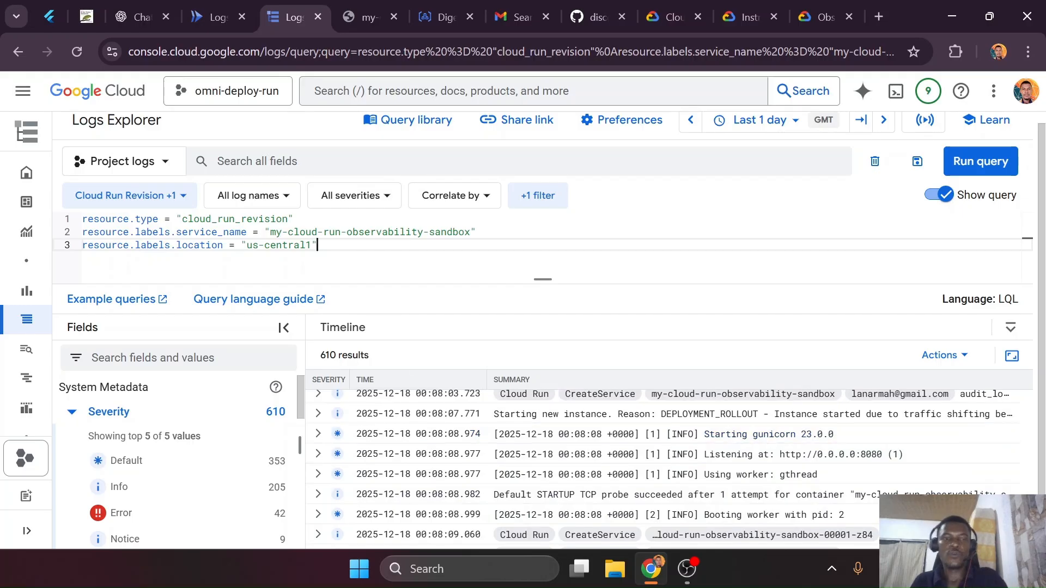
key("Return")
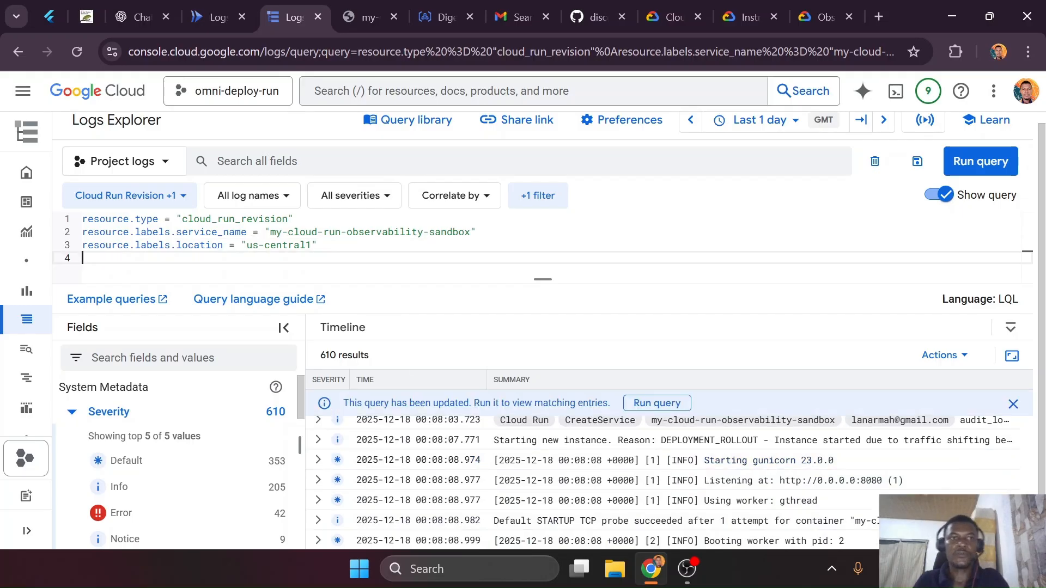
type("json")
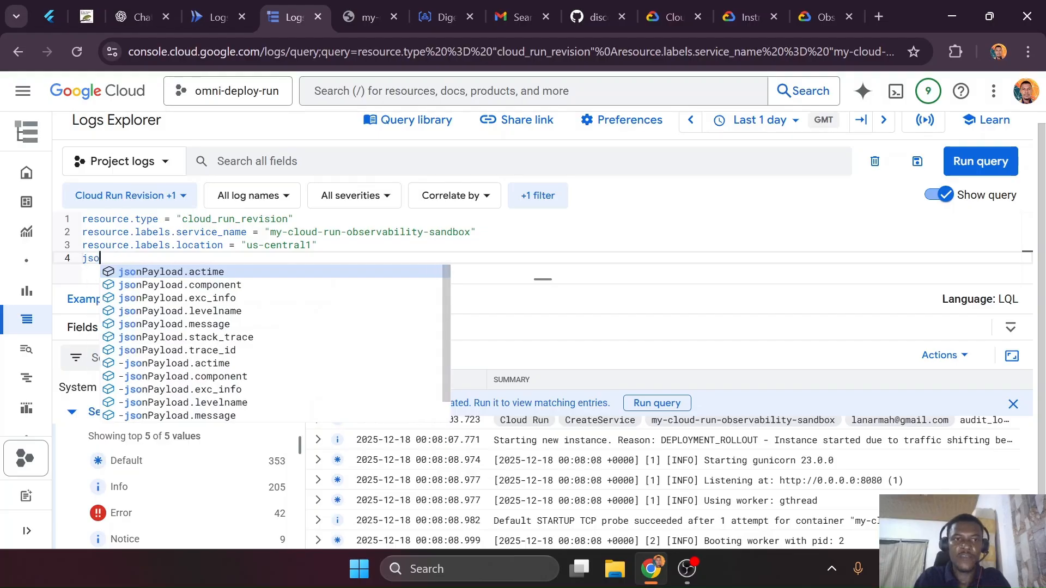
key("Down")
key("Down")
key("Down")
key("Down")
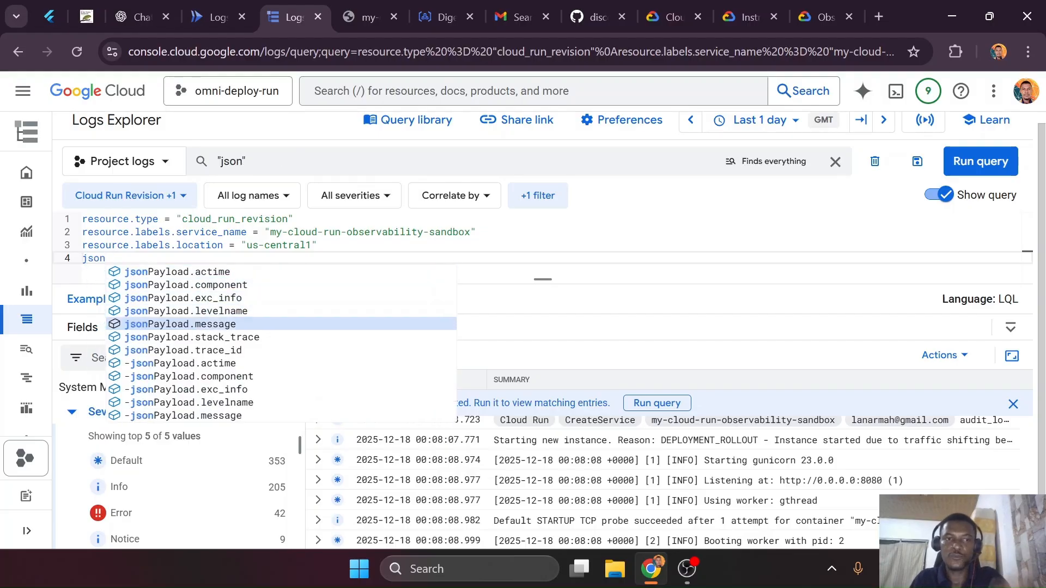
key("Up")
key("Up")
key("Up")
key("Up")
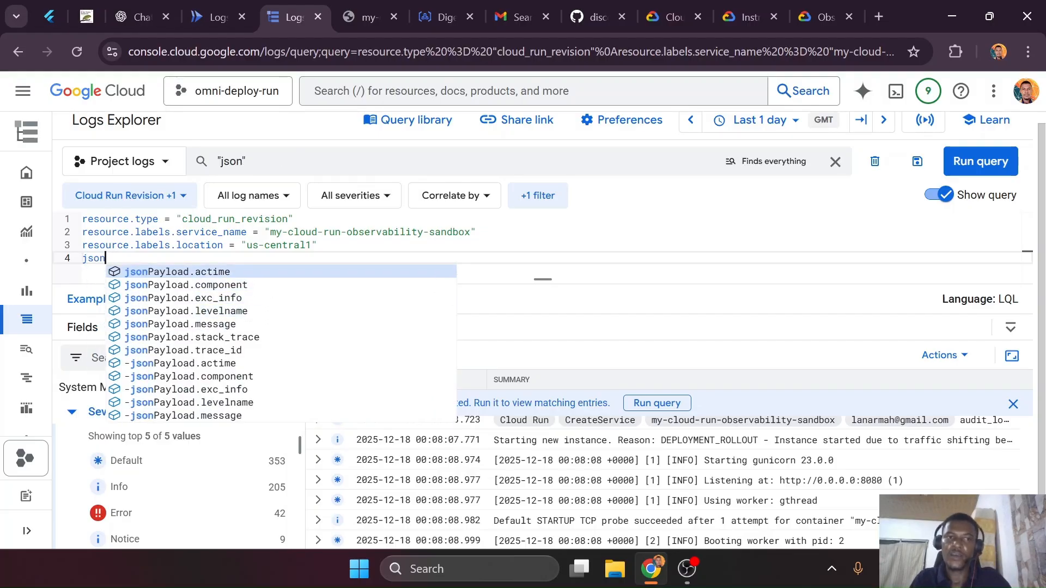
key("Down")
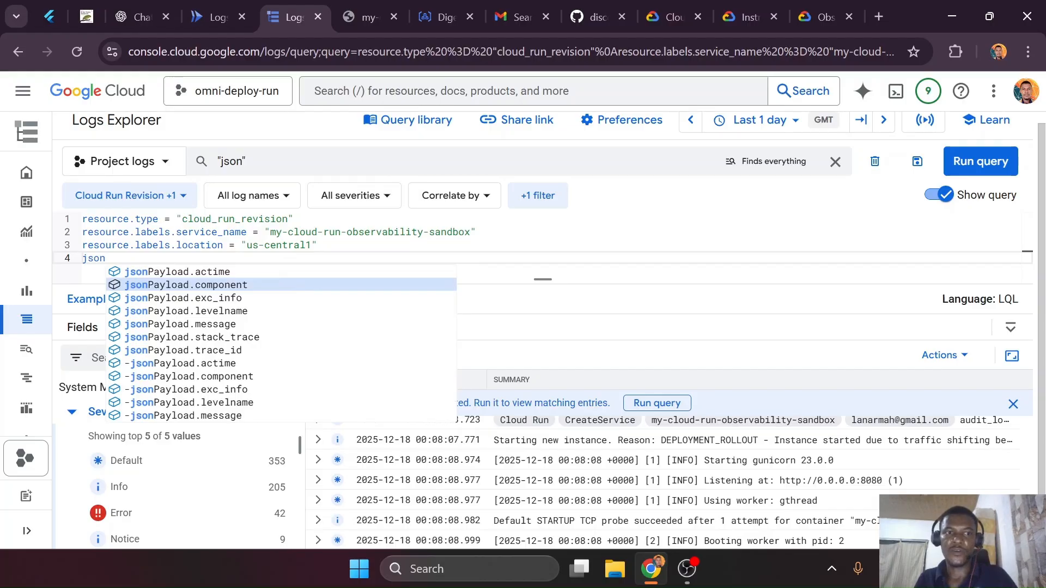
key("ctrl+z")
Open the demo app's /cached-config endpoint in its browser tab
left_click(368, 8)
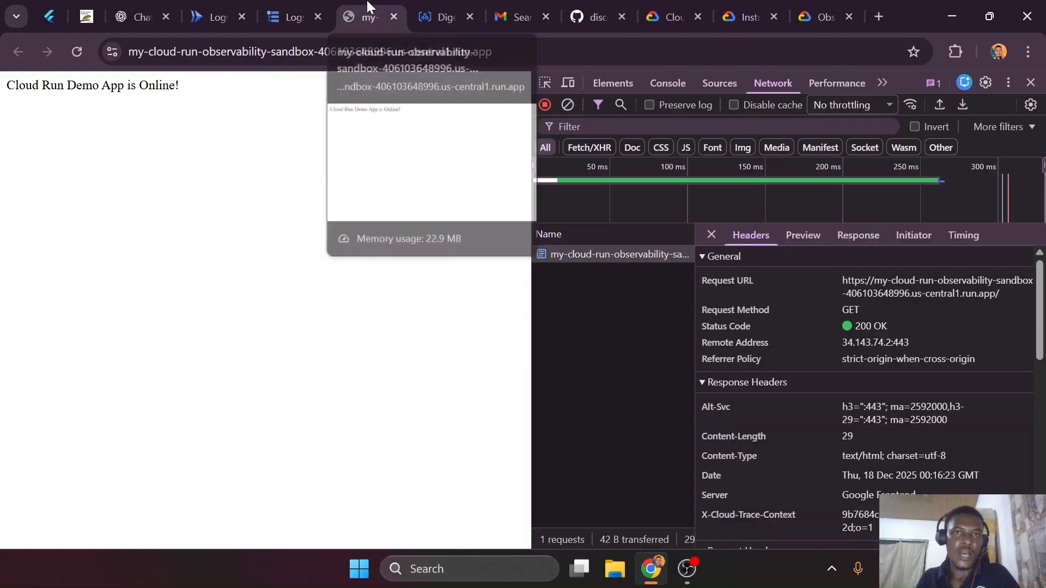
key("ctrl+l")
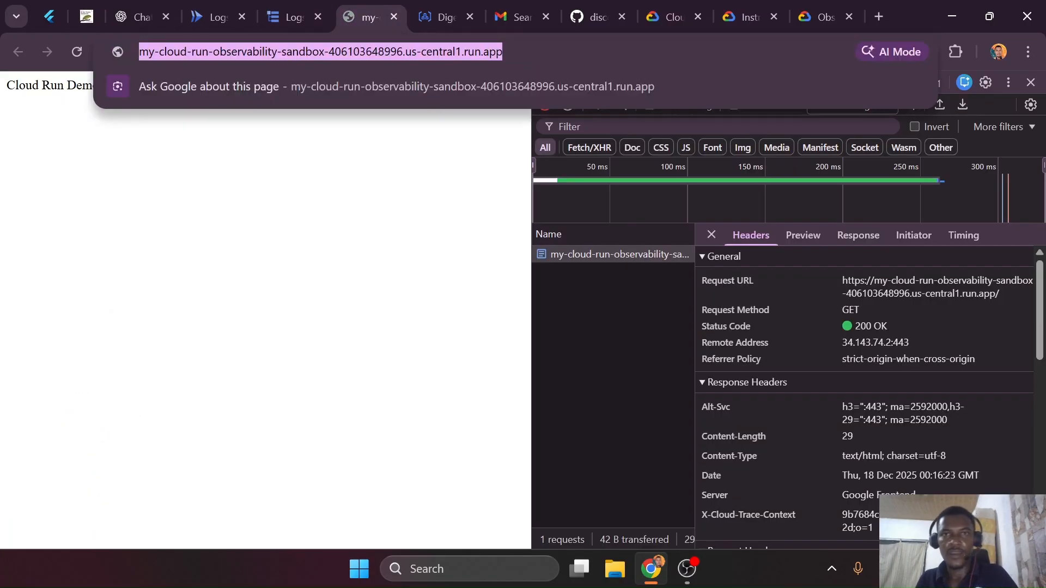
key("End")
type("/cah")
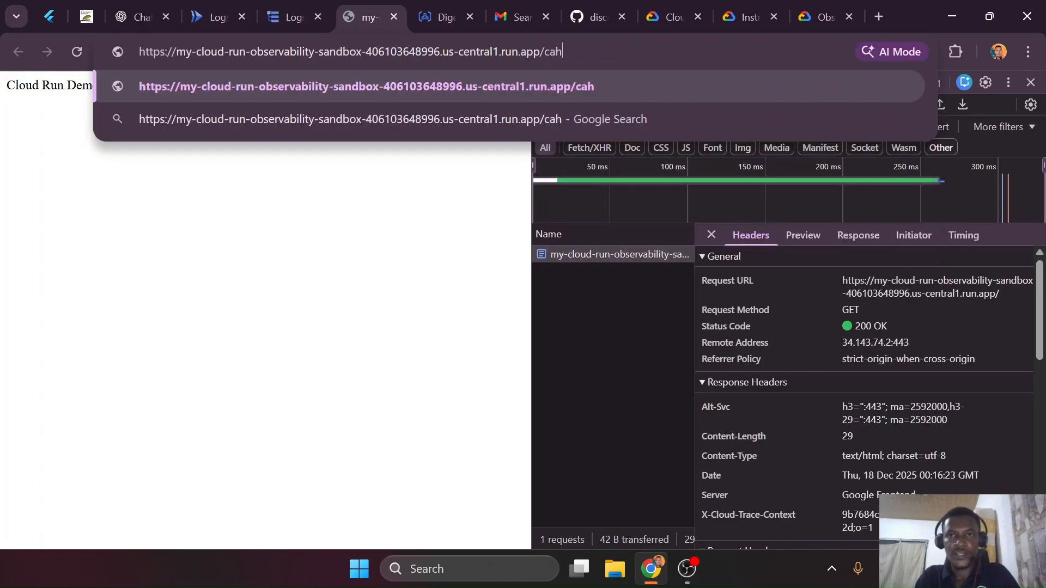
key("BackSpace")
type("ch")
key("Return")
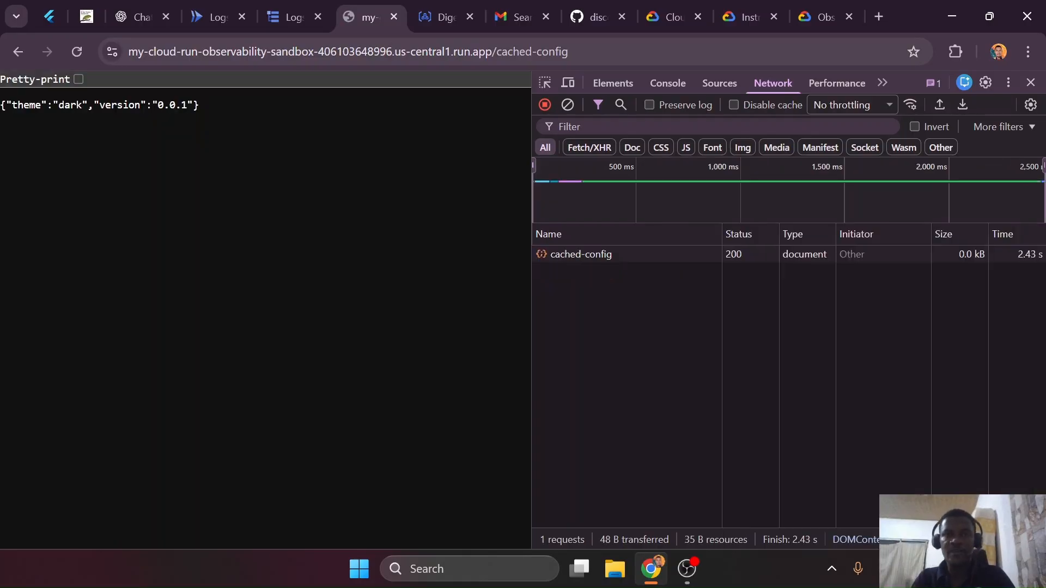
Switch to Zed and examine the GLOBAL_CACHE declaration in main.py, comparing it with the JSON returned by the cached-config page
key("ctrl+super+Right")
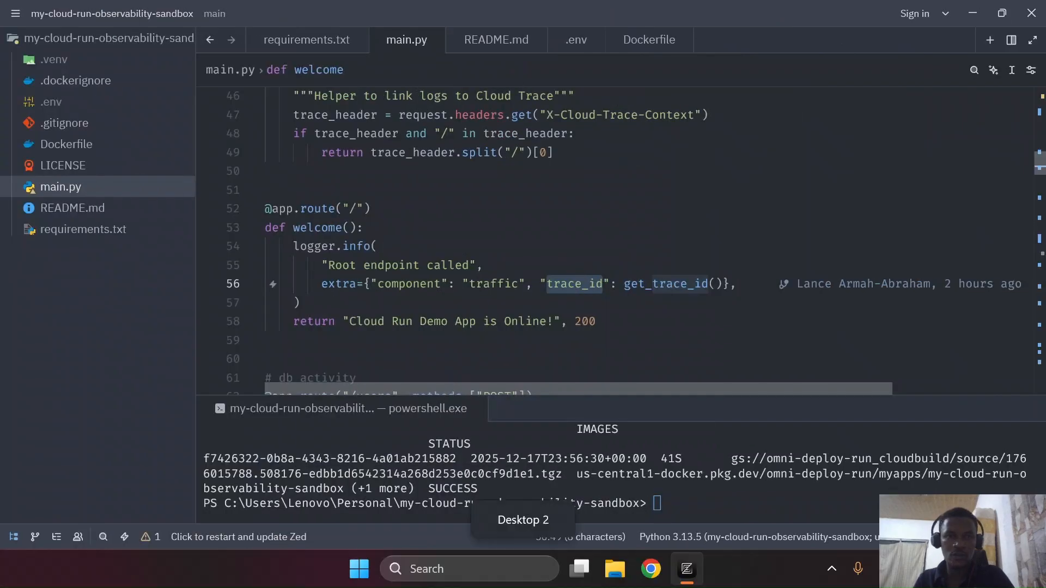
scroll(616, 240, "up", 10)
scroll(616, 239, "down", 3)
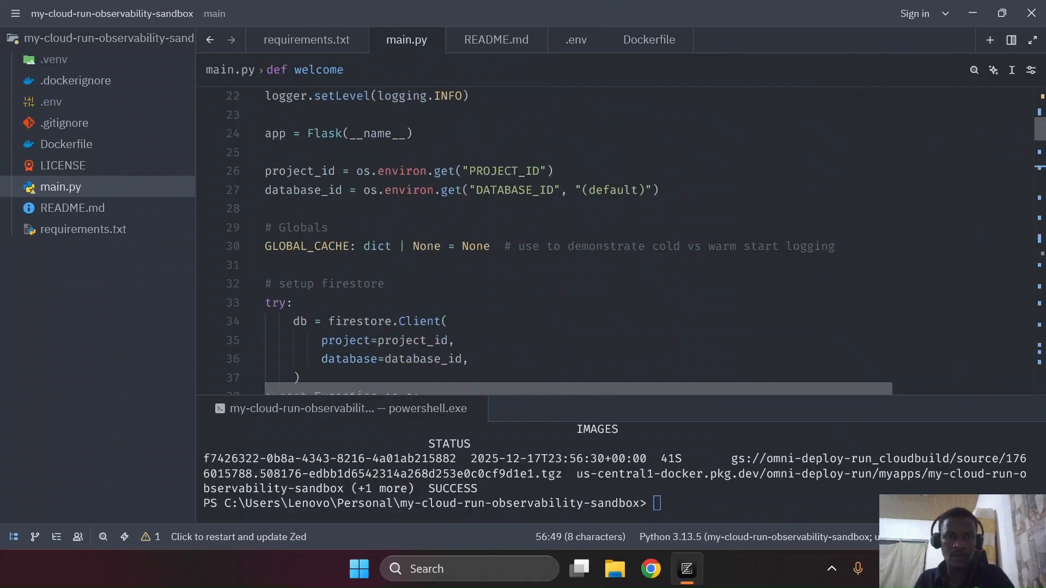
left_click_drag(350, 247, 264, 248)
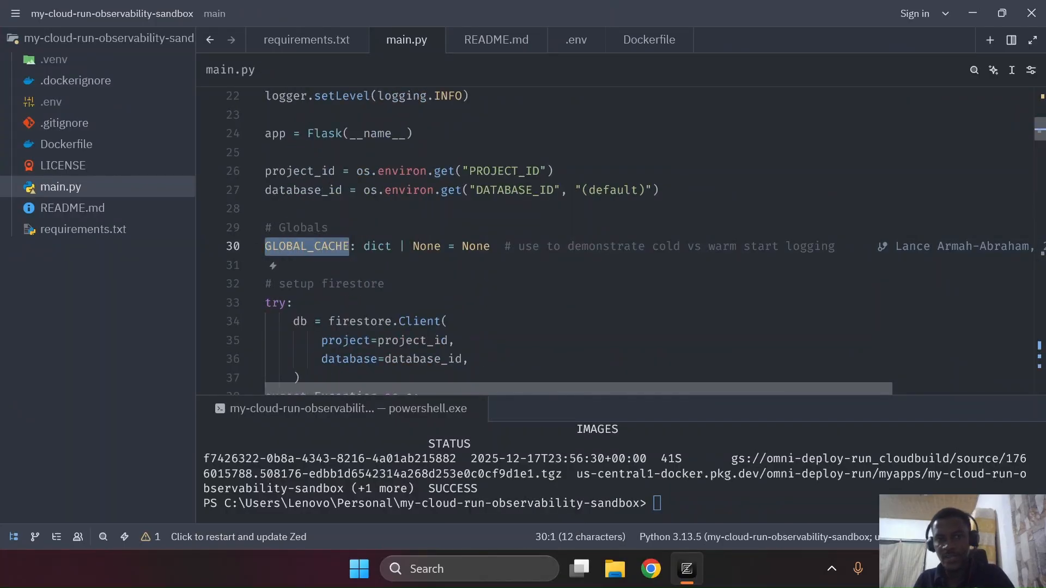
key("ctrl+super+Left")
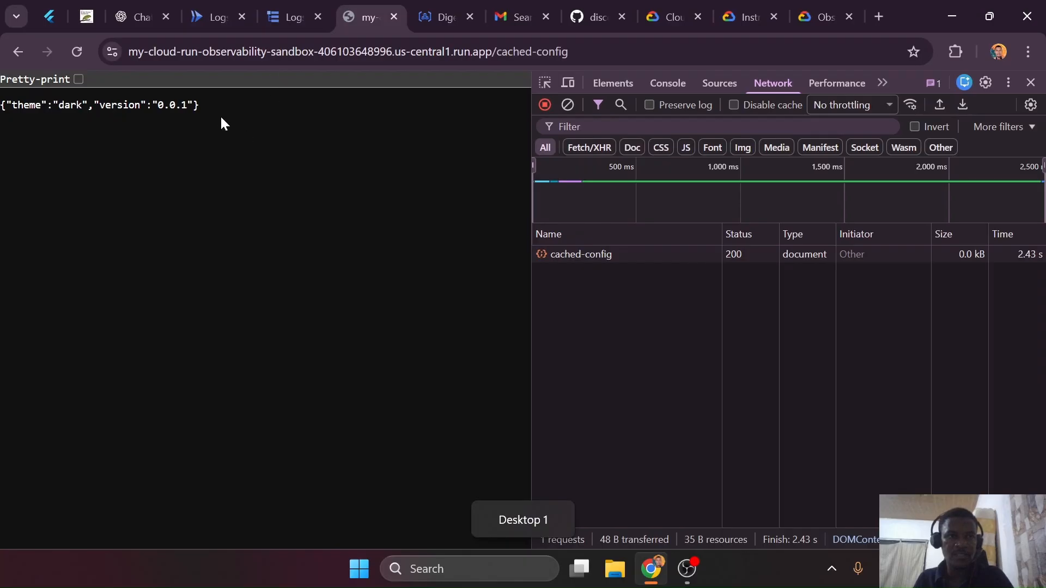
left_click_drag(221, 118, 1, 114)
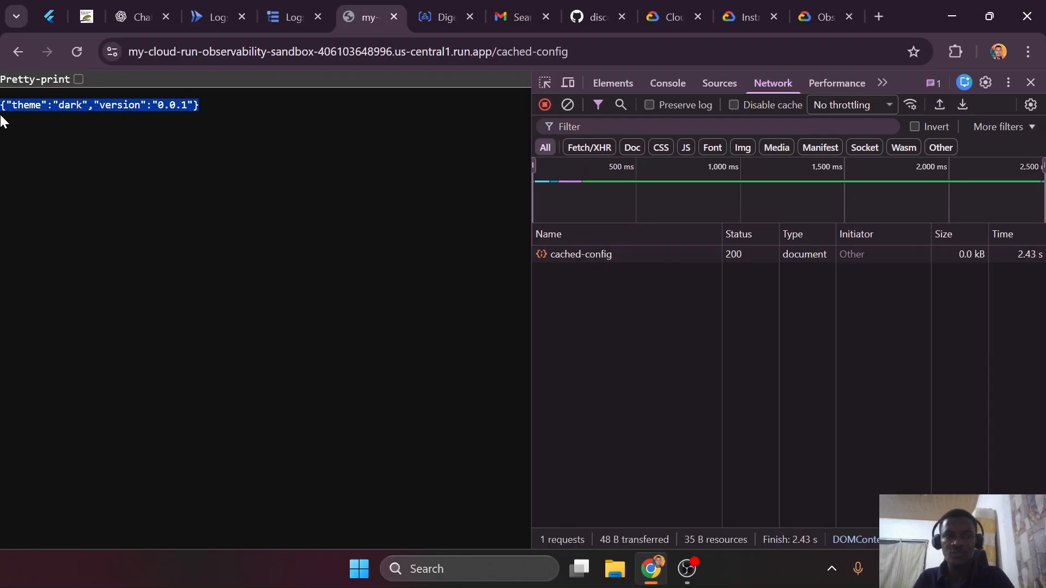
key("ctrl+super+Right")
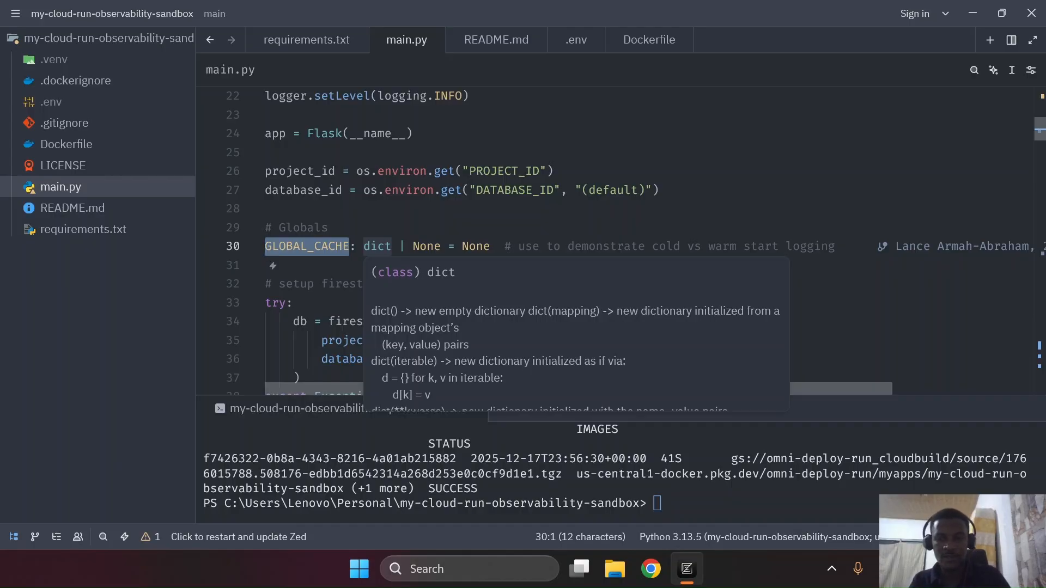
key("ctrl+super+Left")
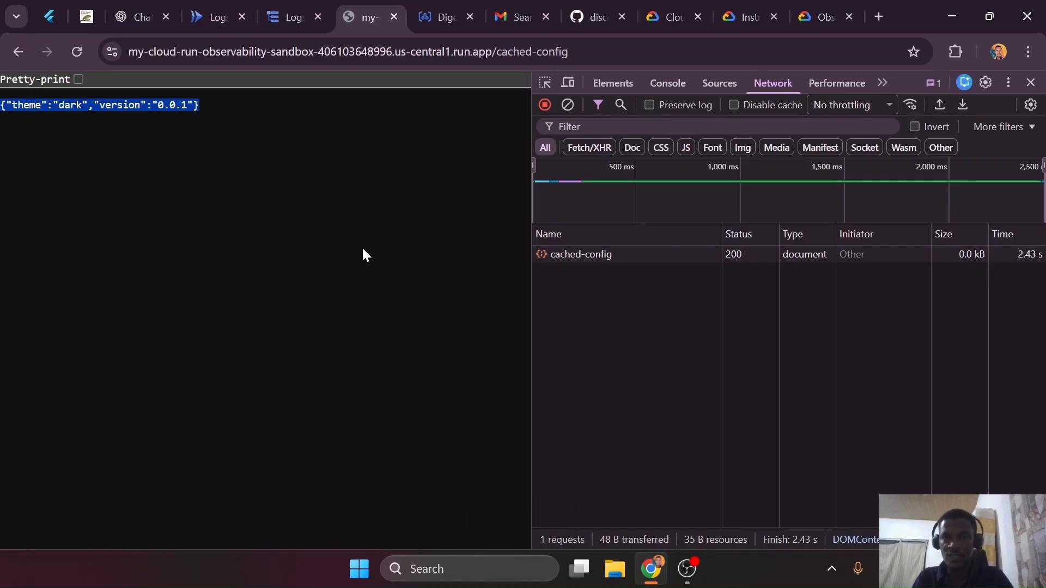
key("ctrl+super+Right")
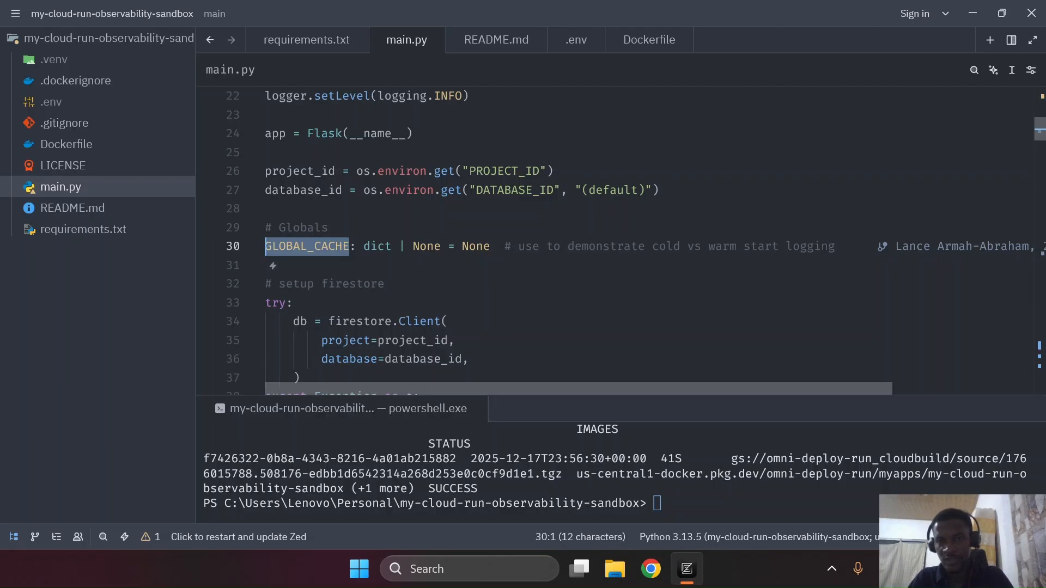
Return to Chrome and request the /cached-config page a second time
key("ctrl+super+Left")
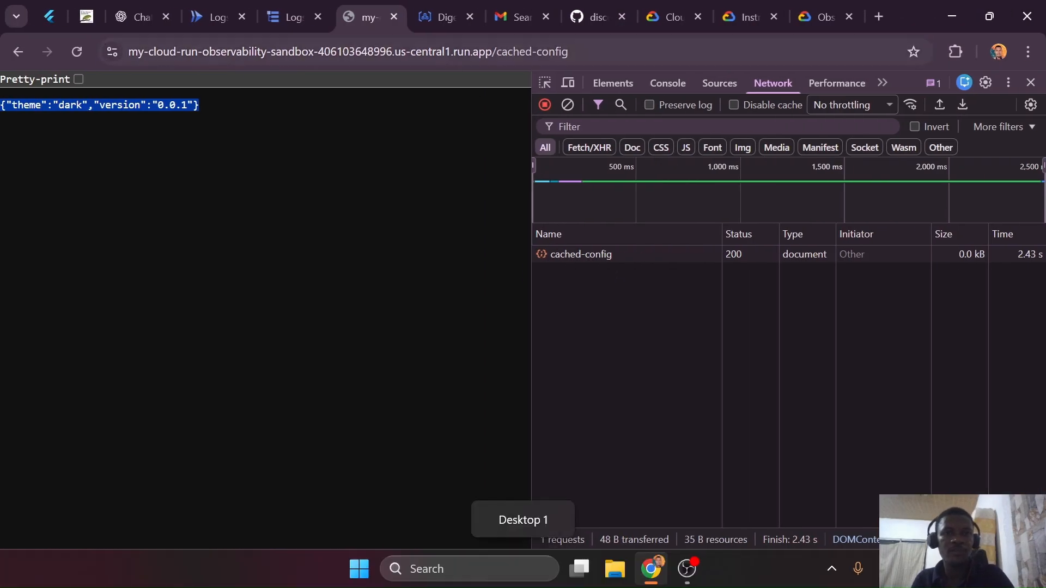
left_click(457, 54)
key("Return")
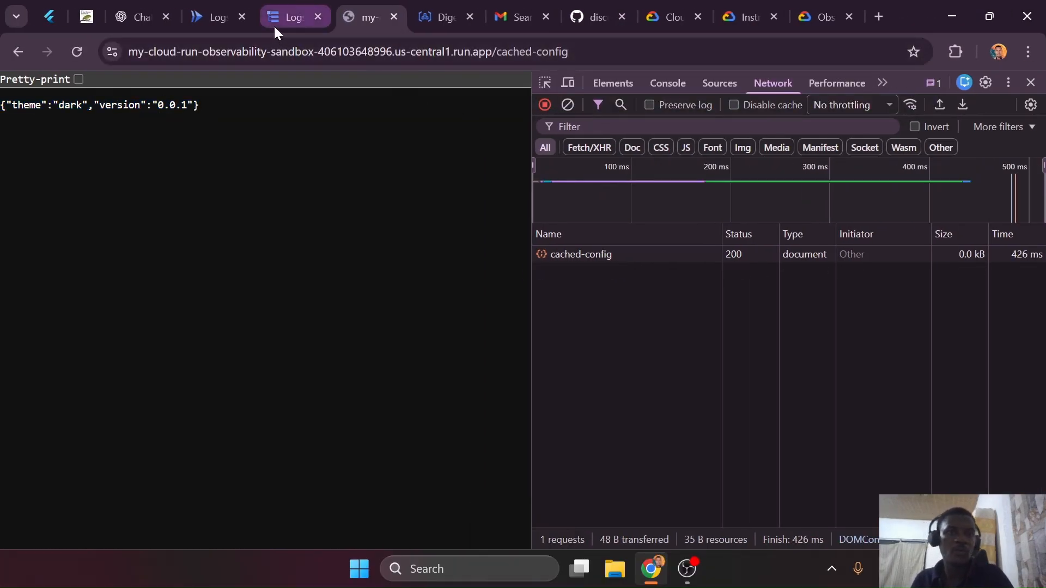
Add the condition jsonPayload.component = "cache" as a fourth line of the query in Logs Explorer
left_click(273, 24)
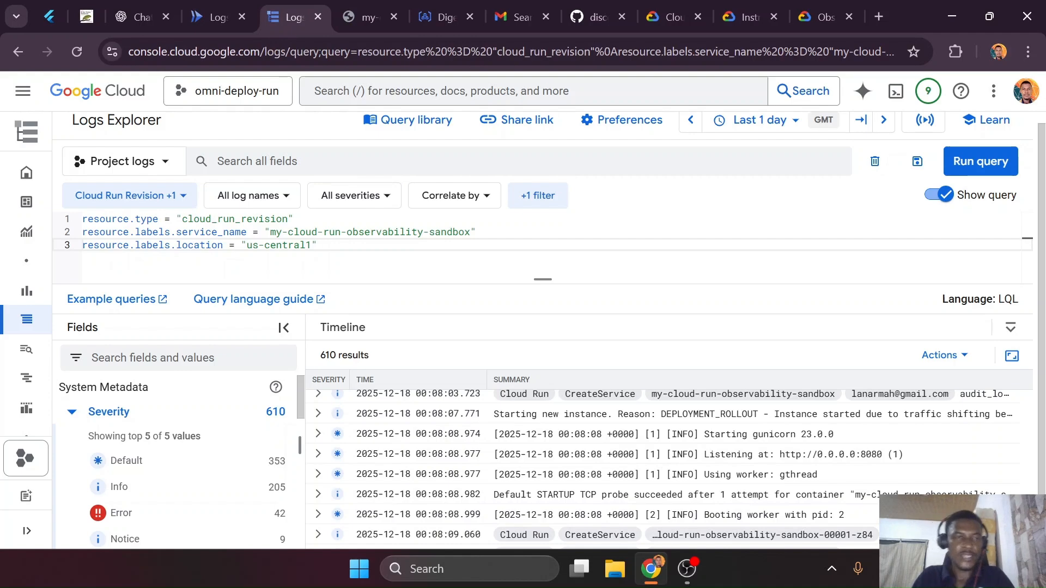
key("Return")
type("js")
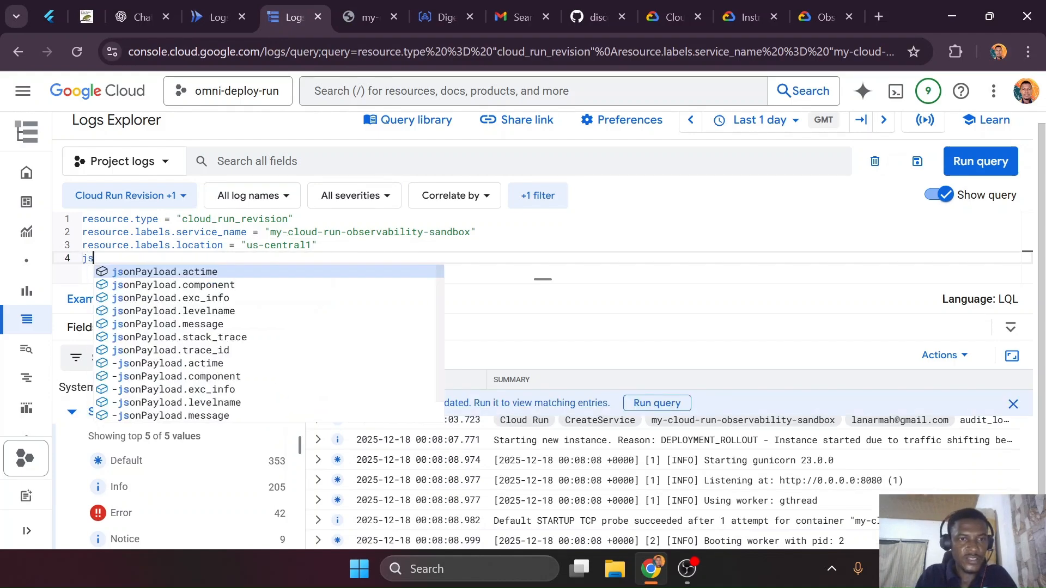
key("Down")
key("Return")
type("= \"")
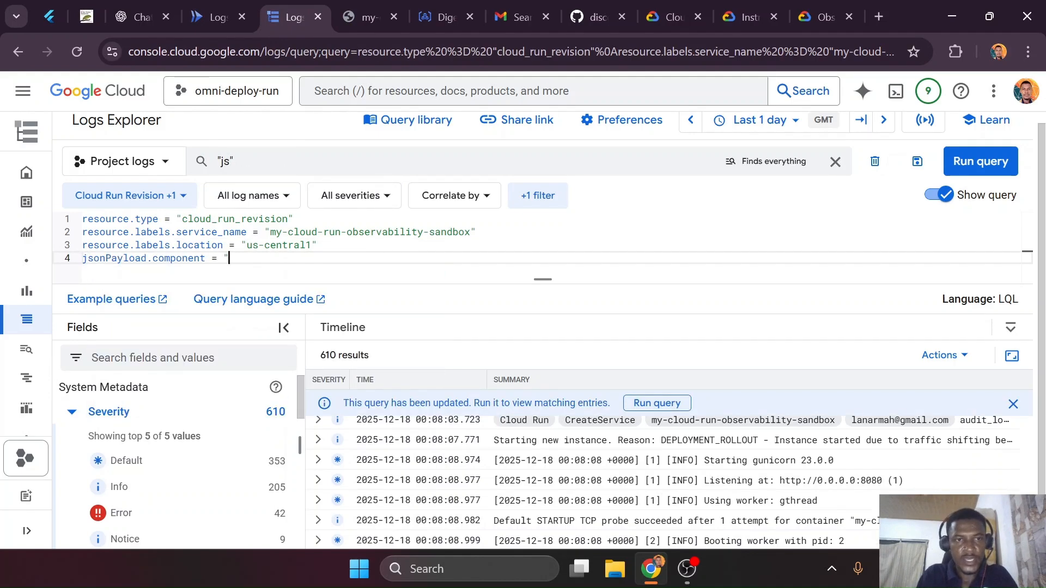
type("cache\"")
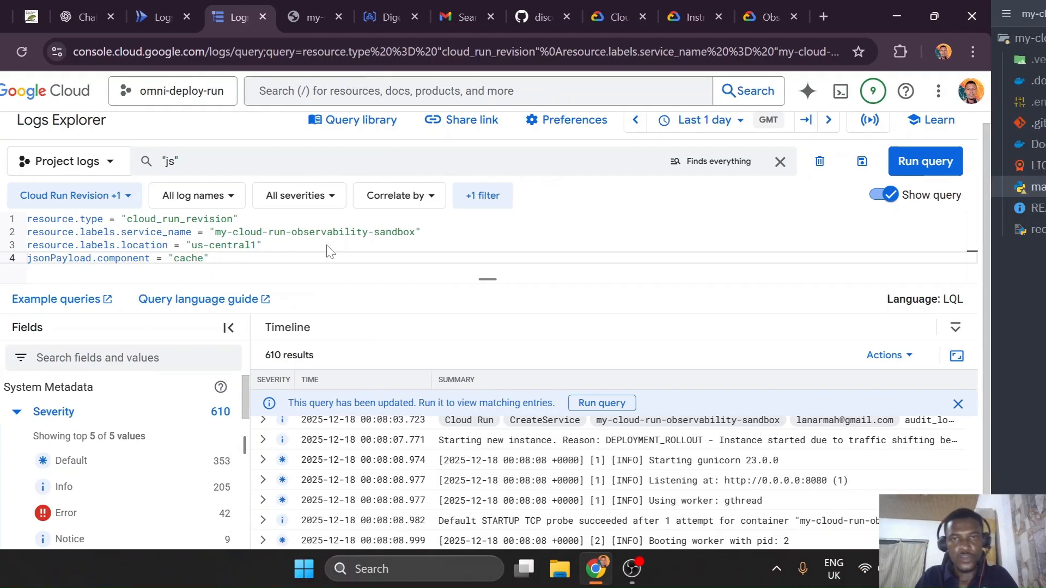
Switch to Zed and look through the route functions in main.py to find the cached_config function
key("ctrl+super+Right")
scroll(621, 239, "down", 14)
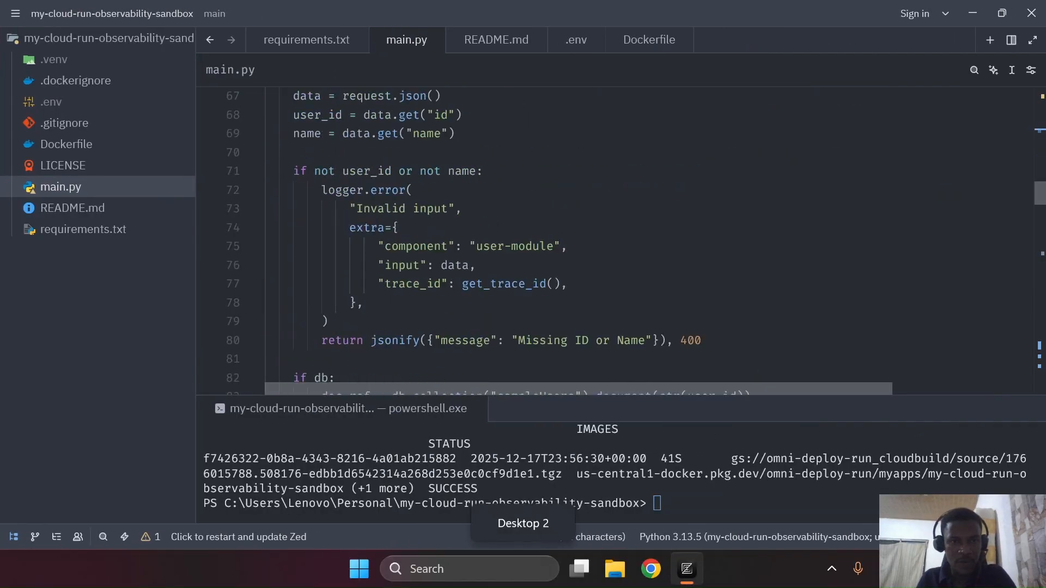
scroll(621, 239, "down", 10)
scroll(622, 240, "down", 11)
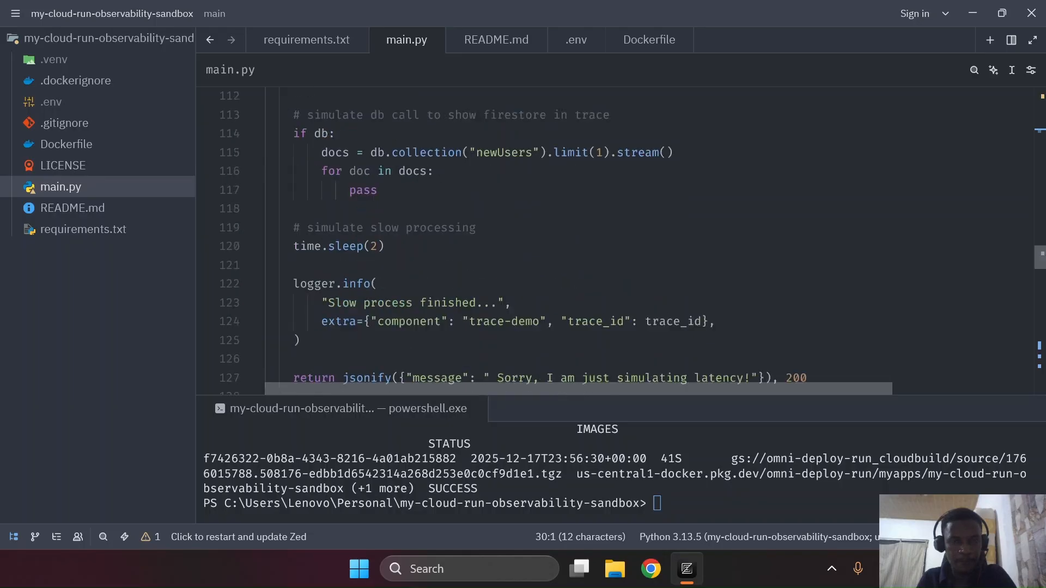
scroll(622, 240, "down", 10)
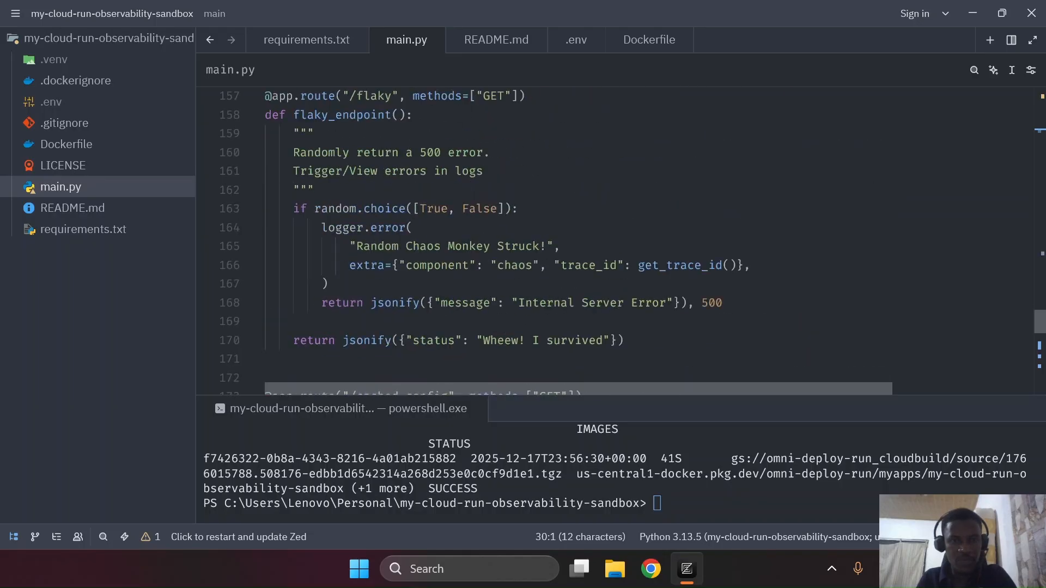
scroll(621, 240, "up", 20)
scroll(621, 239, "up", 16)
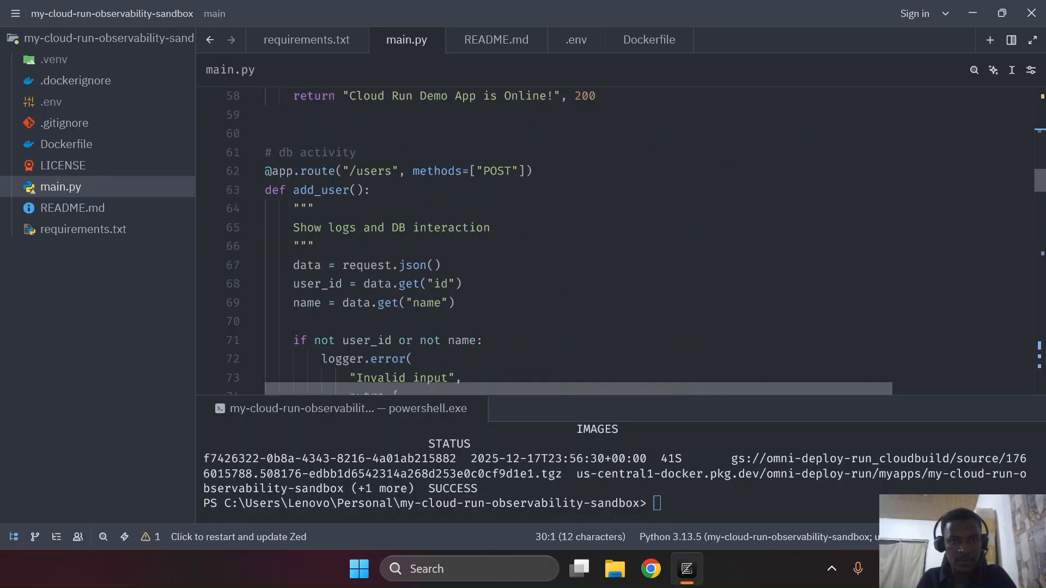
scroll(621, 239, "down", 20)
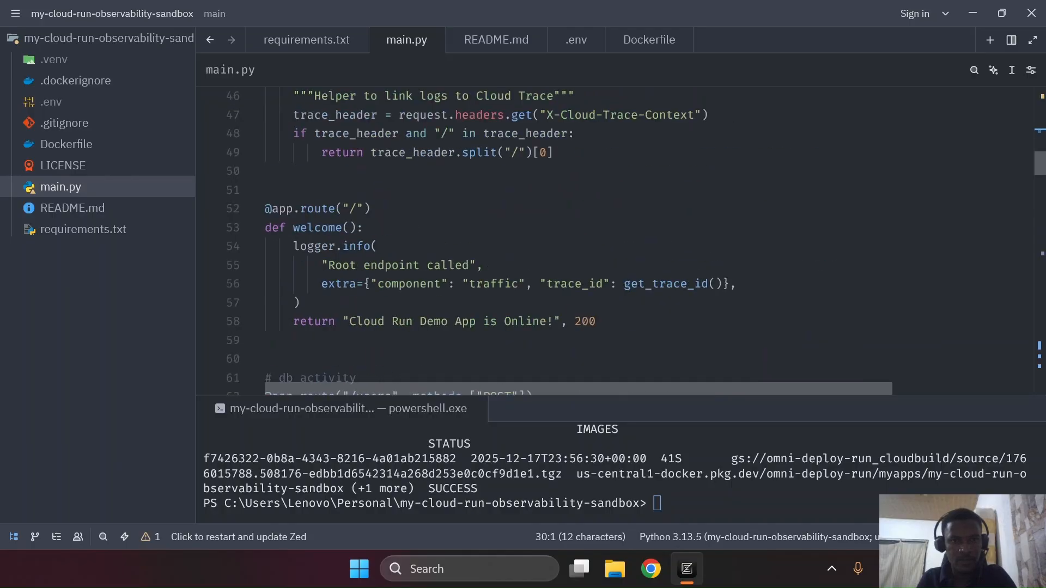
scroll(621, 240, "down", 20)
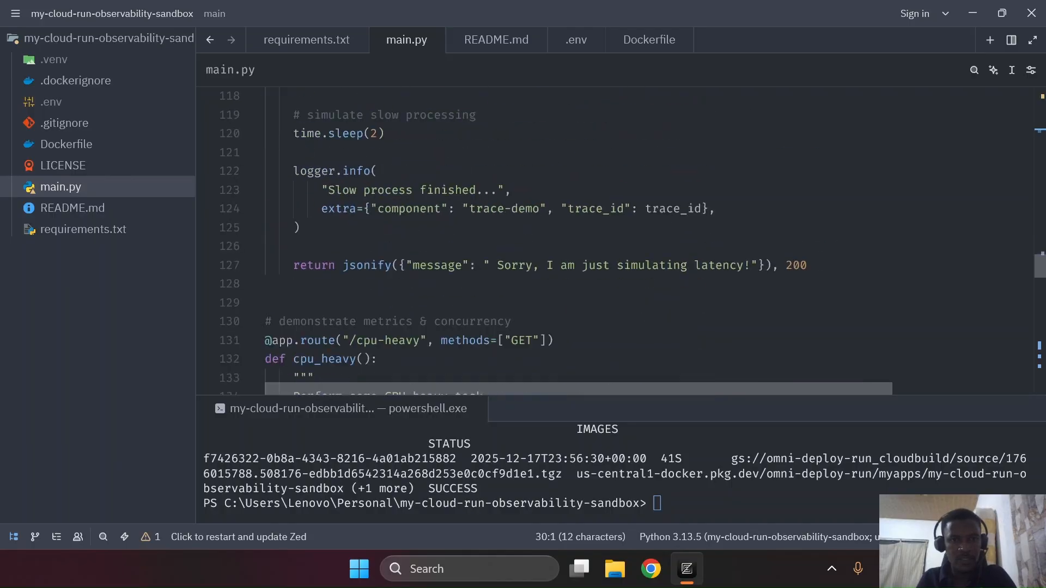
scroll(378, 227, "down", 5)
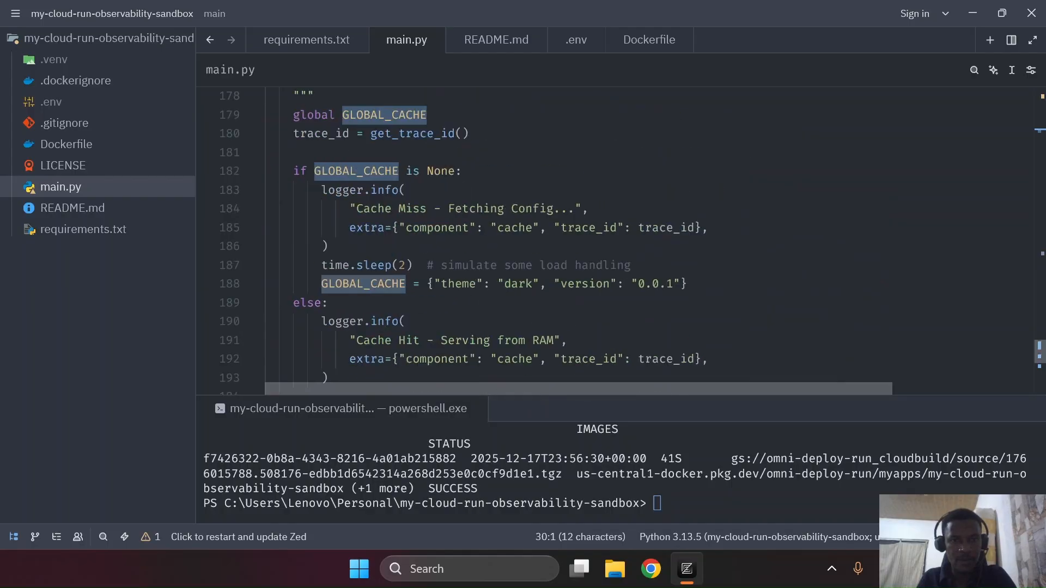
Examine the cache-miss branch, the GLOBAL_CACHE assignment and the cache-hit branch in cached_config, then return to Logs Explorer in Chrome
scroll(379, 226, "up", 4)
left_click(379, 226)
scroll(378, 226, "down", 2)
scroll(622, 239, "down", 2)
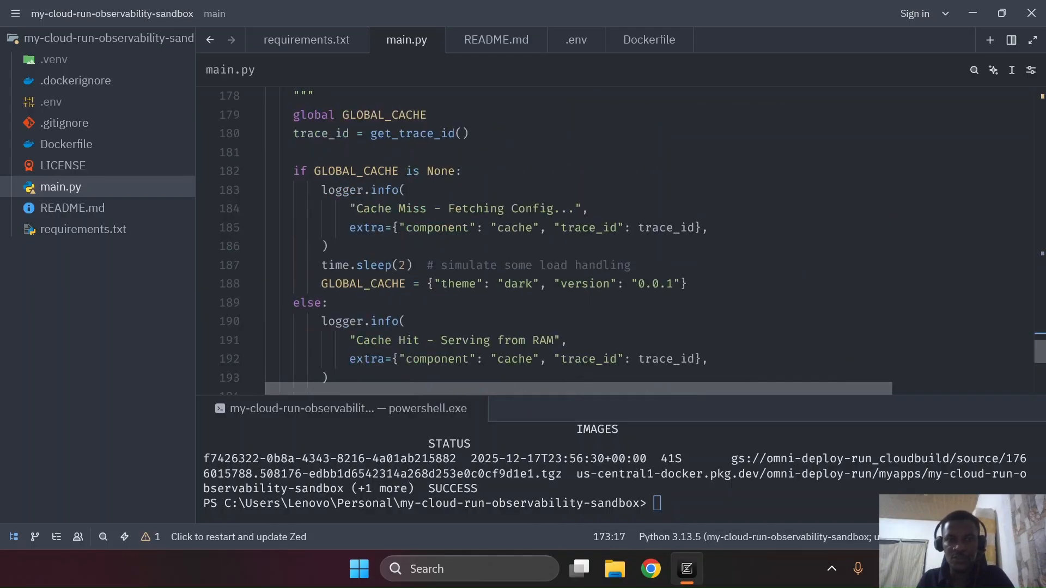
left_click_drag(350, 209, 576, 208)
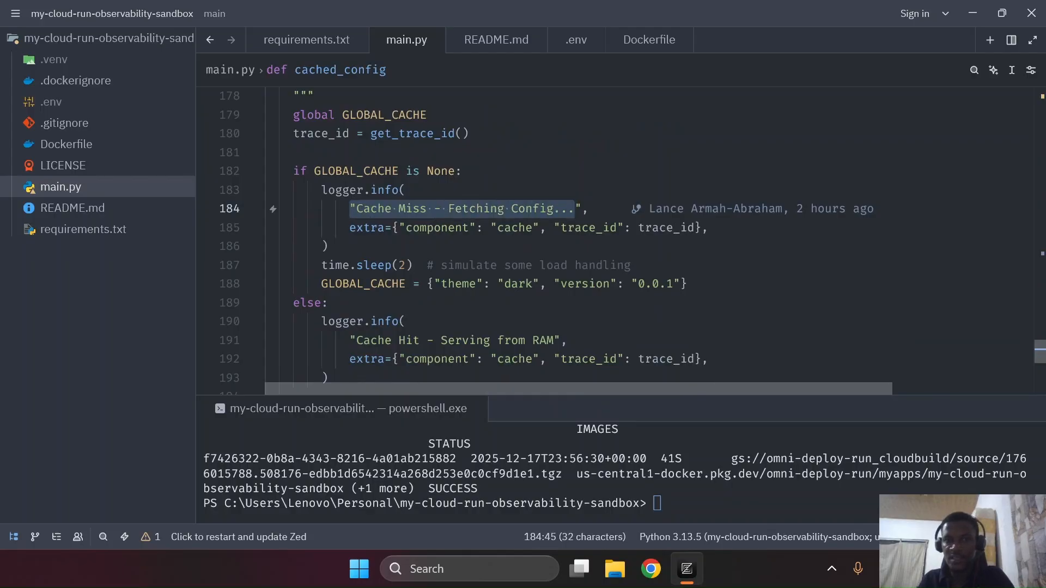
scroll(632, 242, "down", 1)
scroll(621, 240, "up", 2)
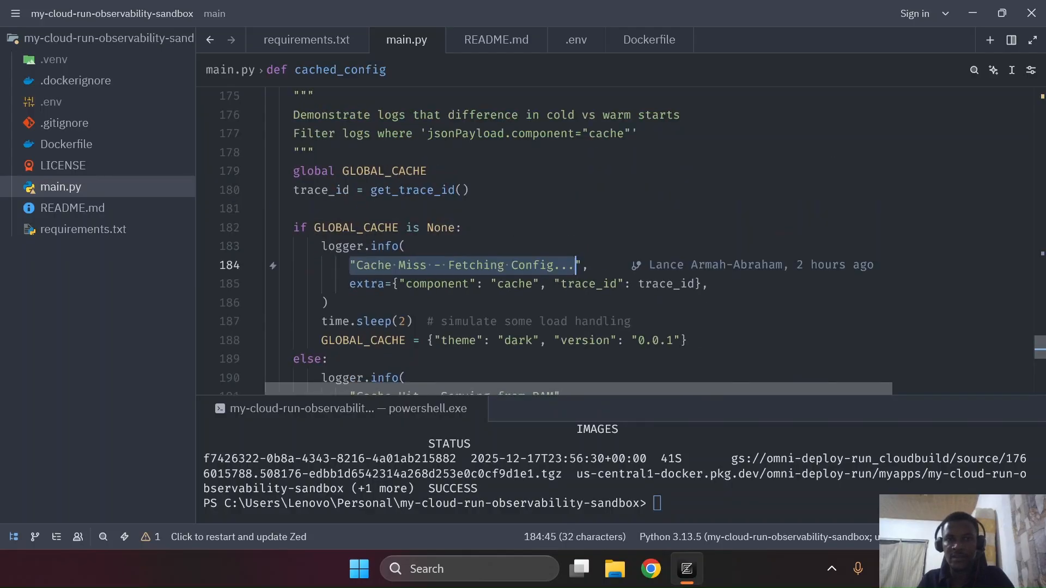
left_click_drag(301, 340, 688, 340)
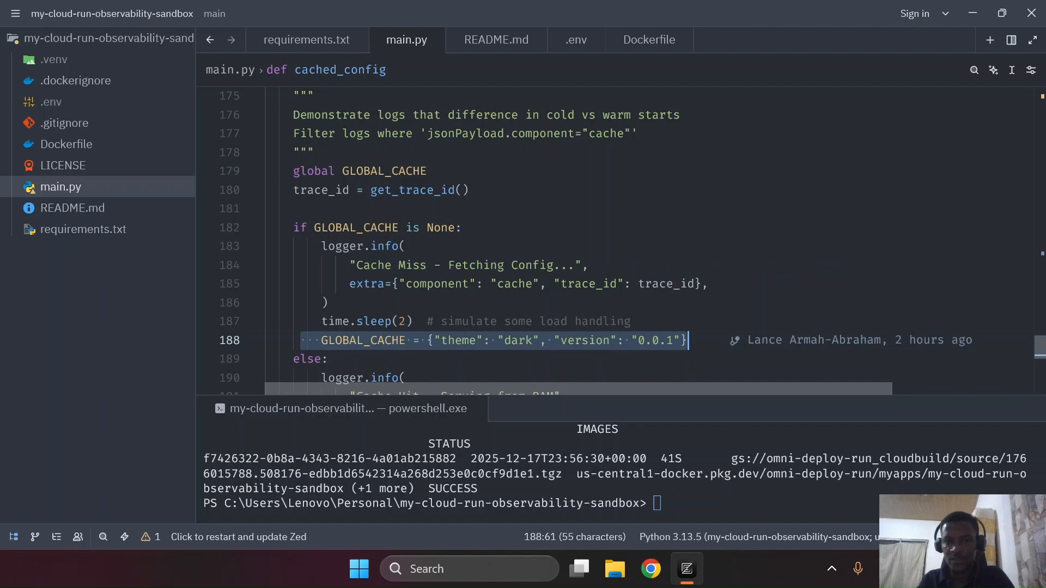
scroll(689, 340, "down", 3)
left_click_drag(308, 209, 455, 260)
key("ctrl+super+Left")
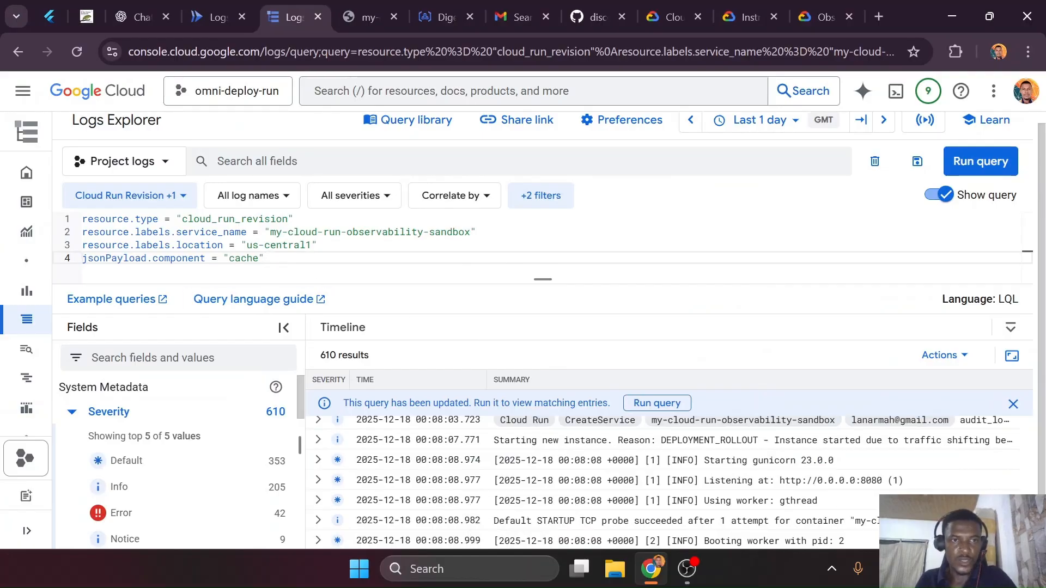
Switch to Zed, highlight the "component" key in the cache-hit log call of cached_config, and return to Logs Explorer in Chrome
key("ctrl+super+Right")
left_click(476, 247)
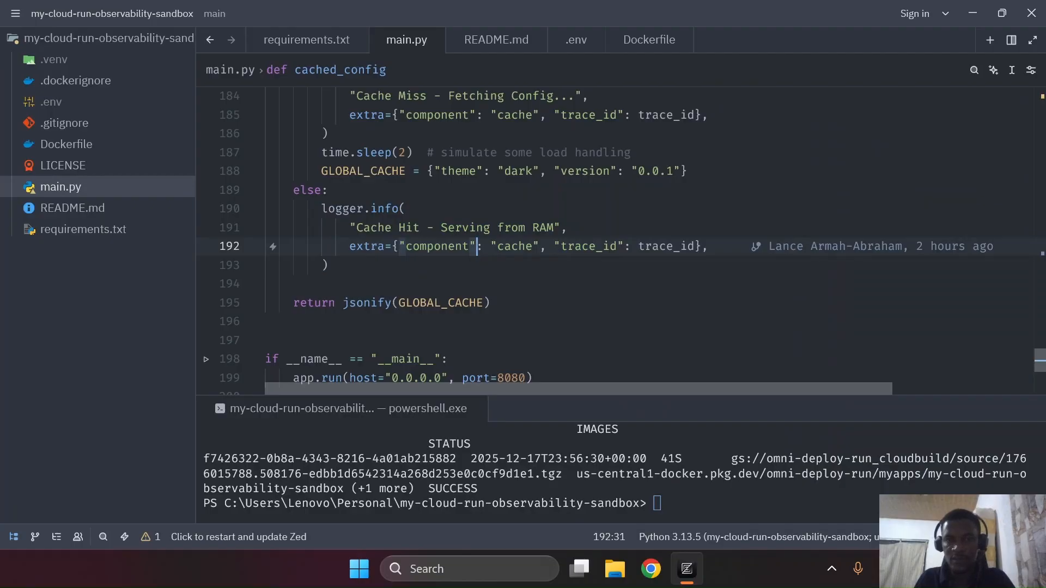
left_click_drag(406, 246, 470, 247)
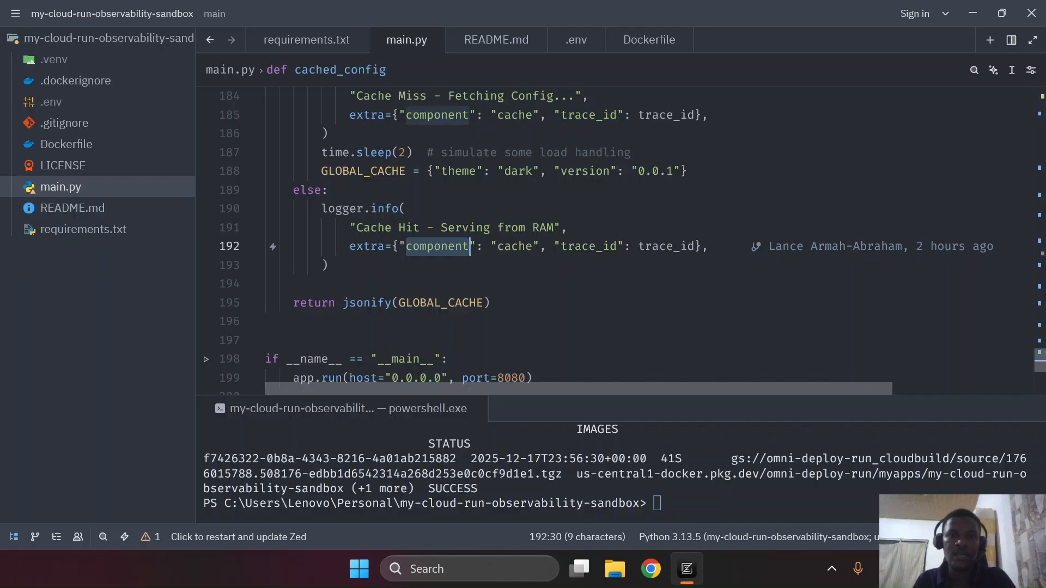
key("ctrl+super+Left")
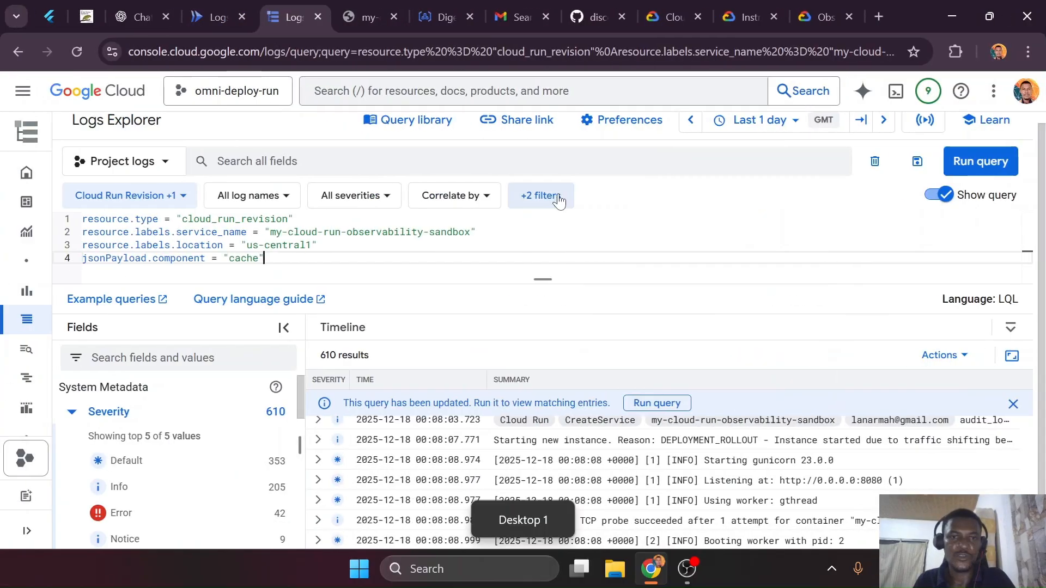
Run the query with the jsonPayload.component = "cache" condition and look through the matching cache entries to the newest one
left_click(979, 160)
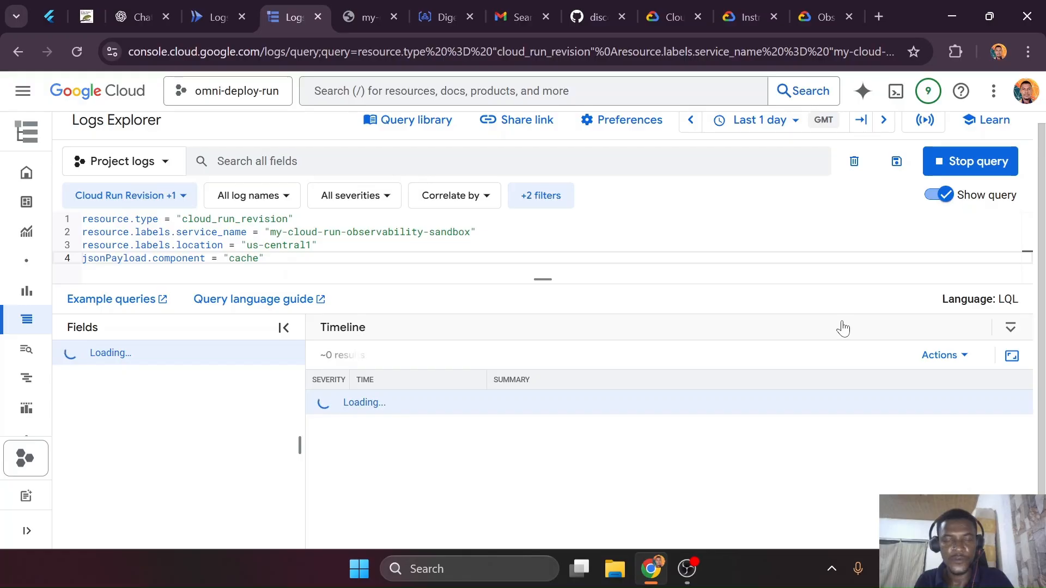
scroll(636, 453, "up", 1)
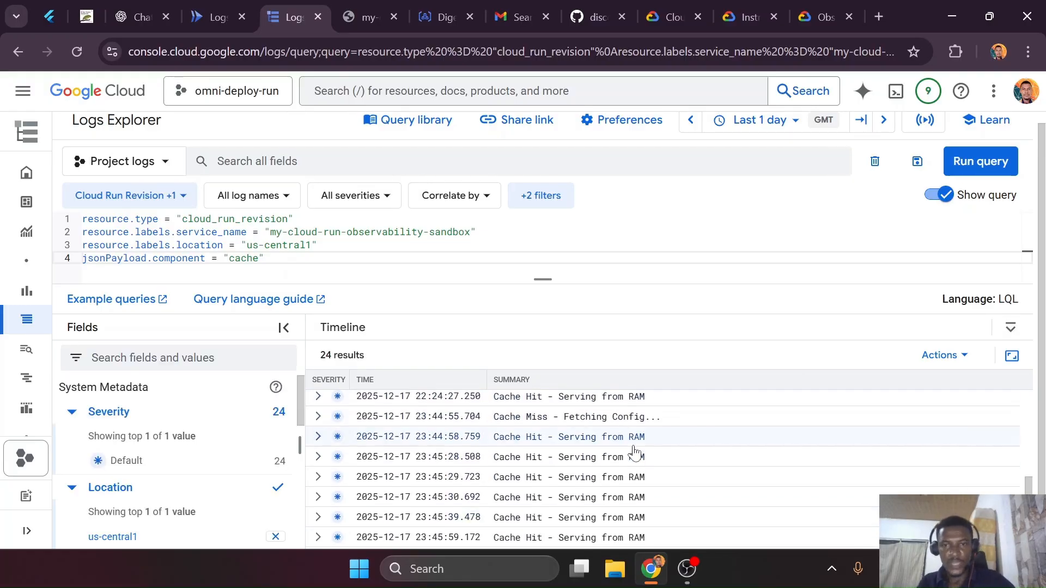
scroll(636, 453, "down", 2)
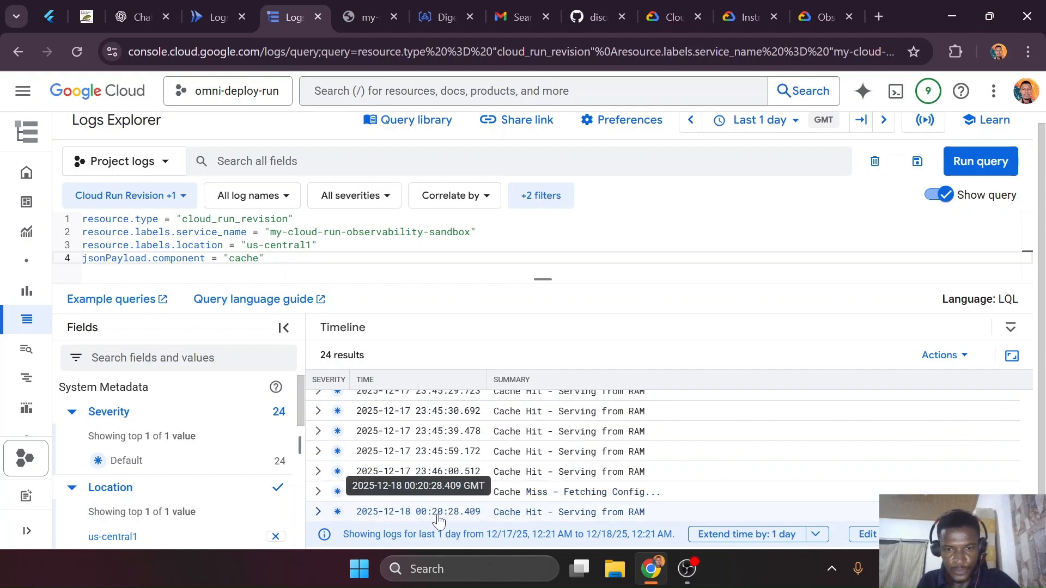
Go to the /cached-config page and reload it five times to generate more cache requests
left_click(370, 4)
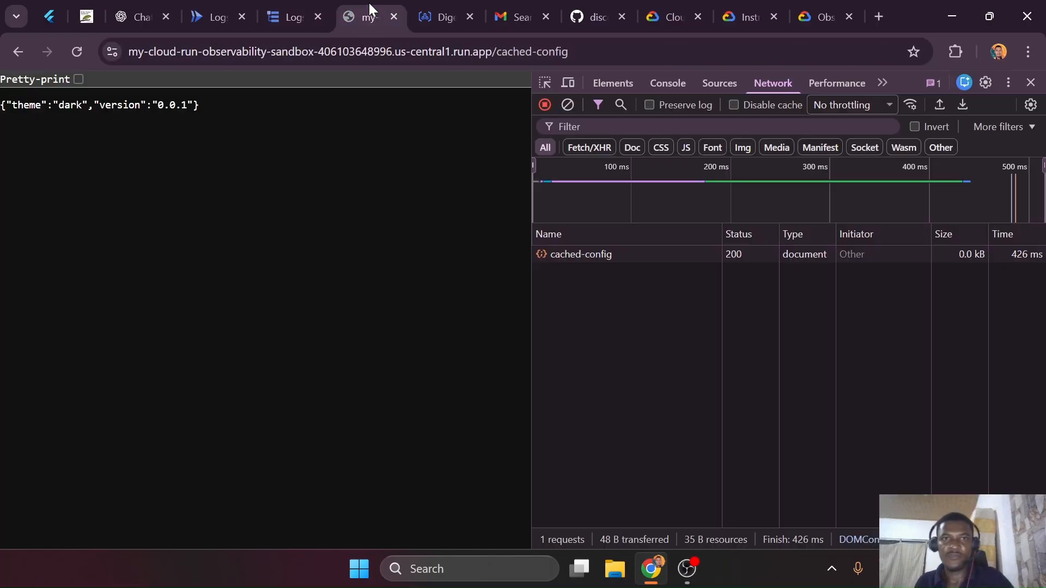
key("F5")
key("F5")
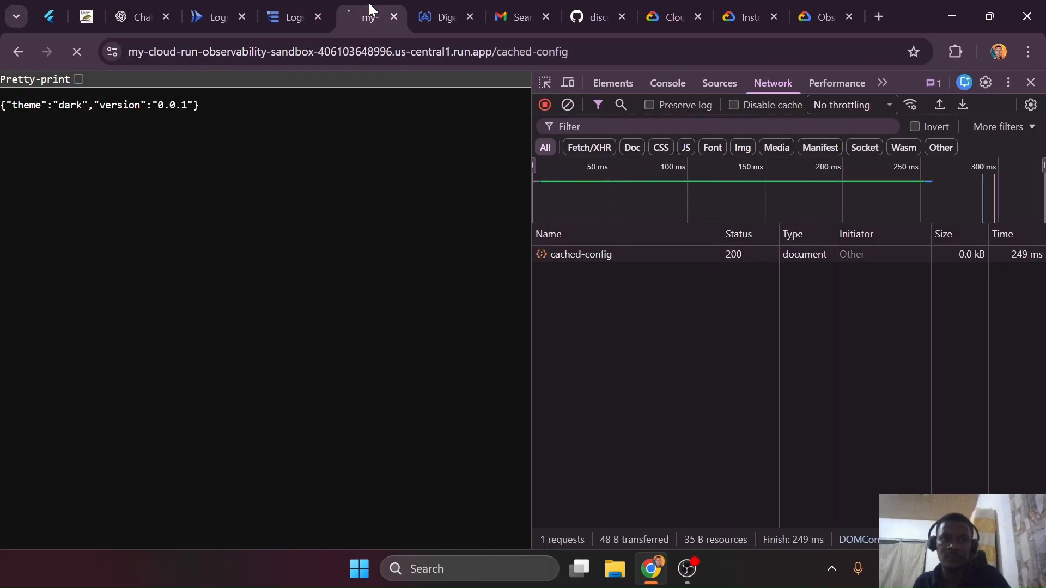
key("F5")
key("F5")
key("F5")
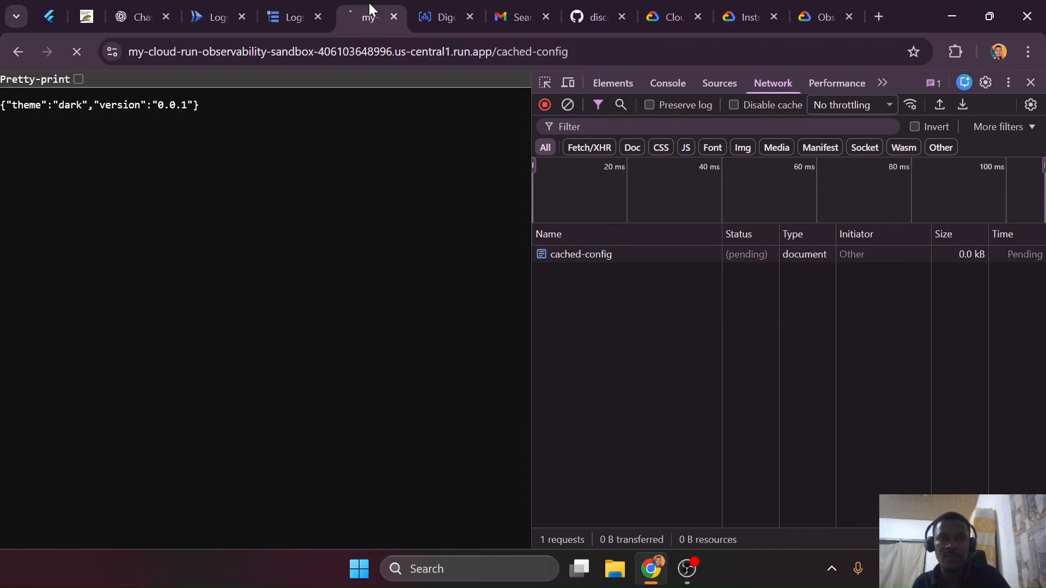
Return to Logs Explorer, rerun the cache query and examine the newest cache miss and cache hit entries
left_click(285, 17)
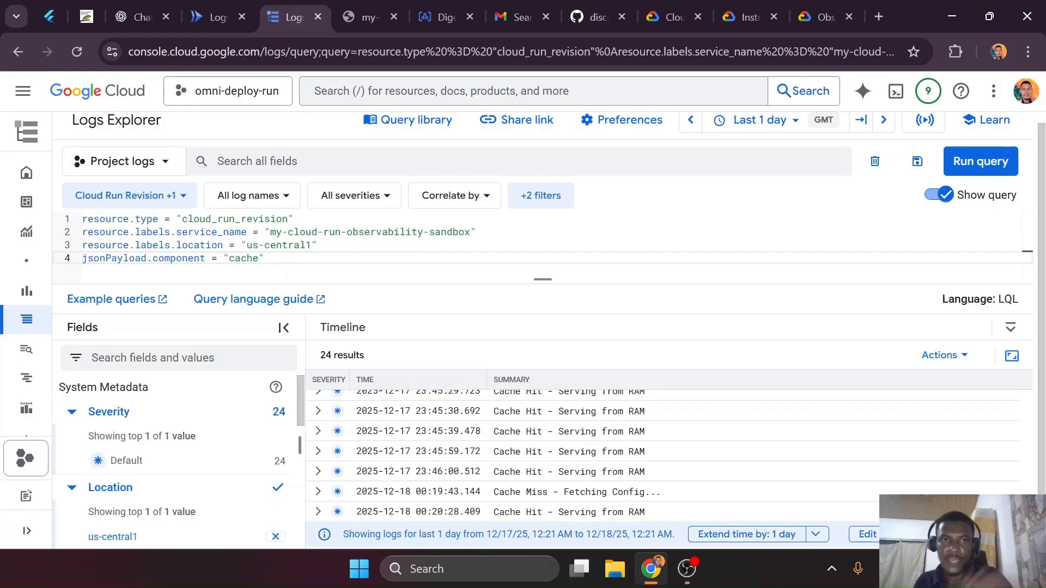
left_click(959, 161)
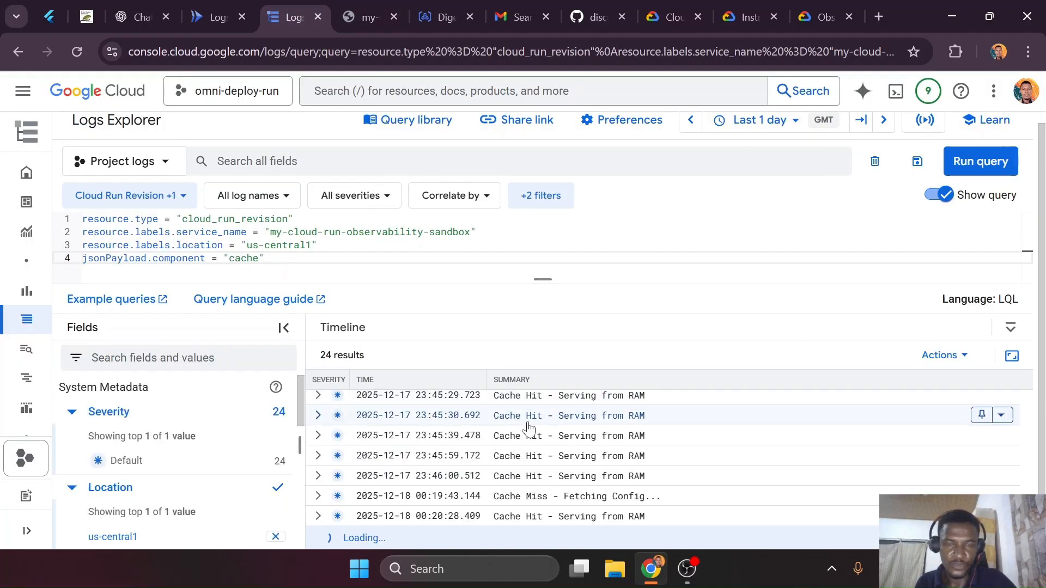
scroll(532, 467, "up", 1)
scroll(532, 468, "down", 1)
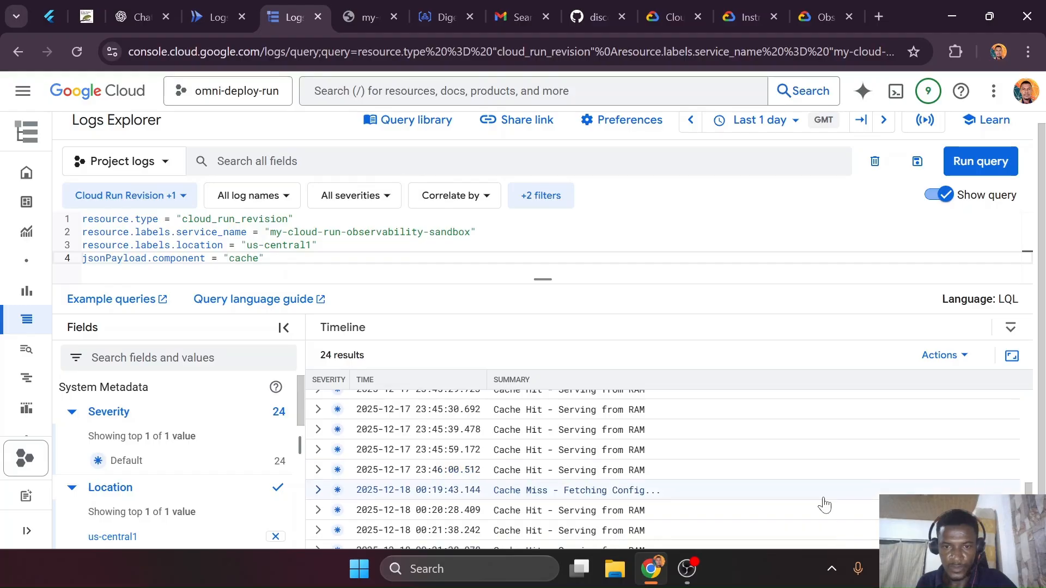
scroll(825, 506, "down", 2)
scroll(548, 444, "up", 2)
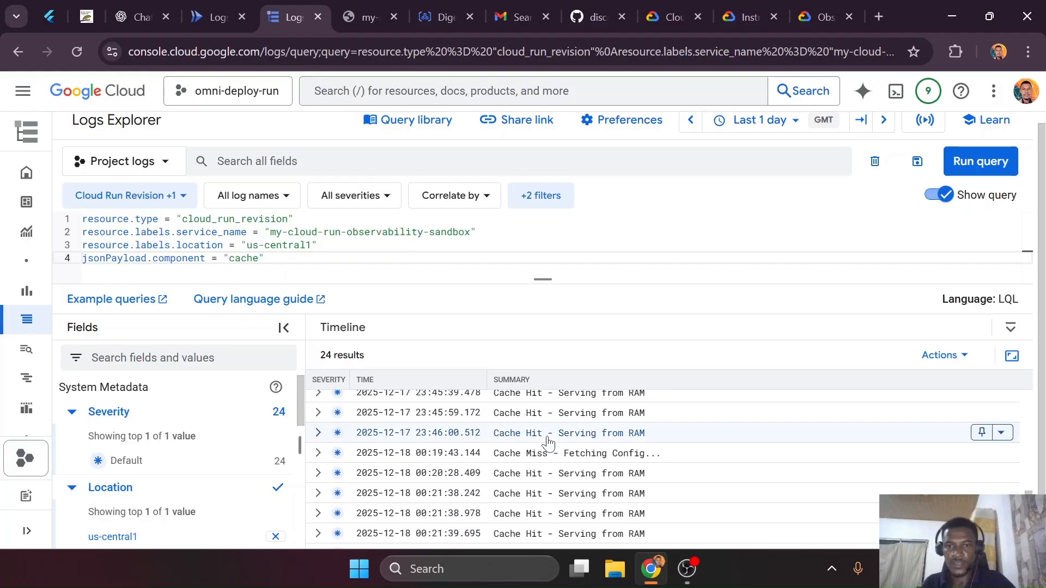
scroll(547, 439, "up", 1)
scroll(425, 452, "down", 1)
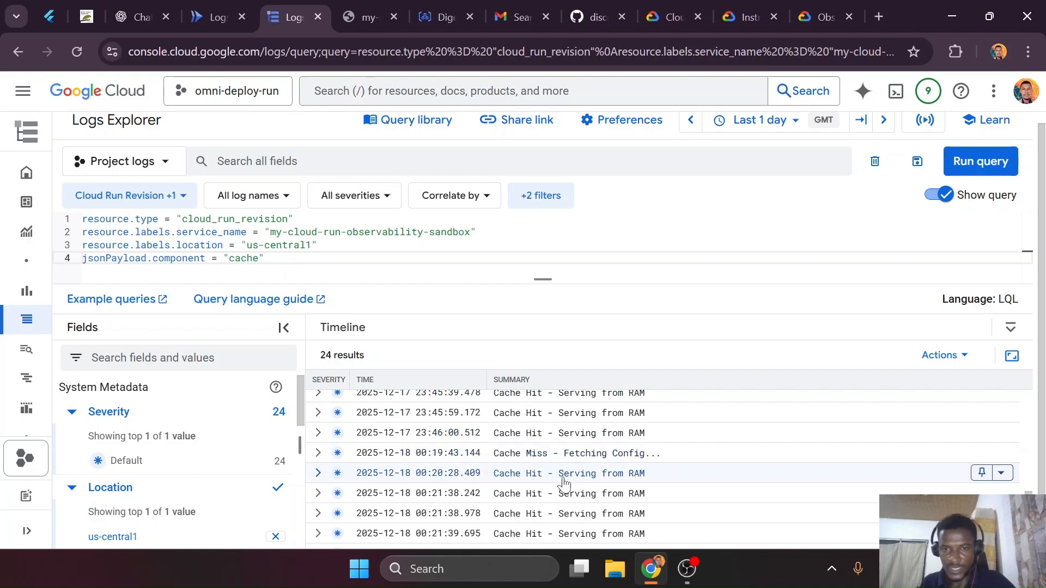
scroll(564, 484, "down", 2)
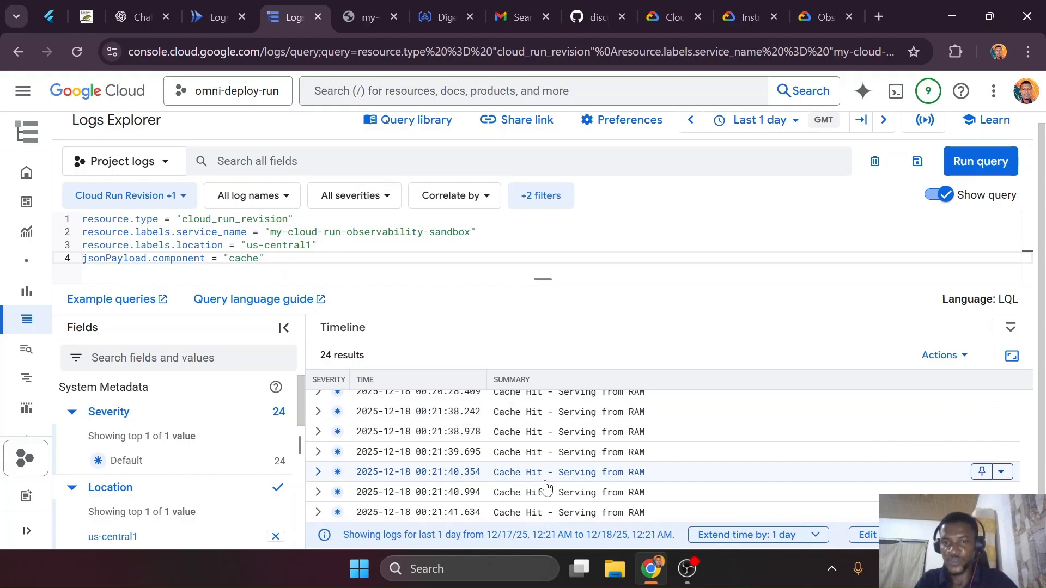
left_click(335, 273)
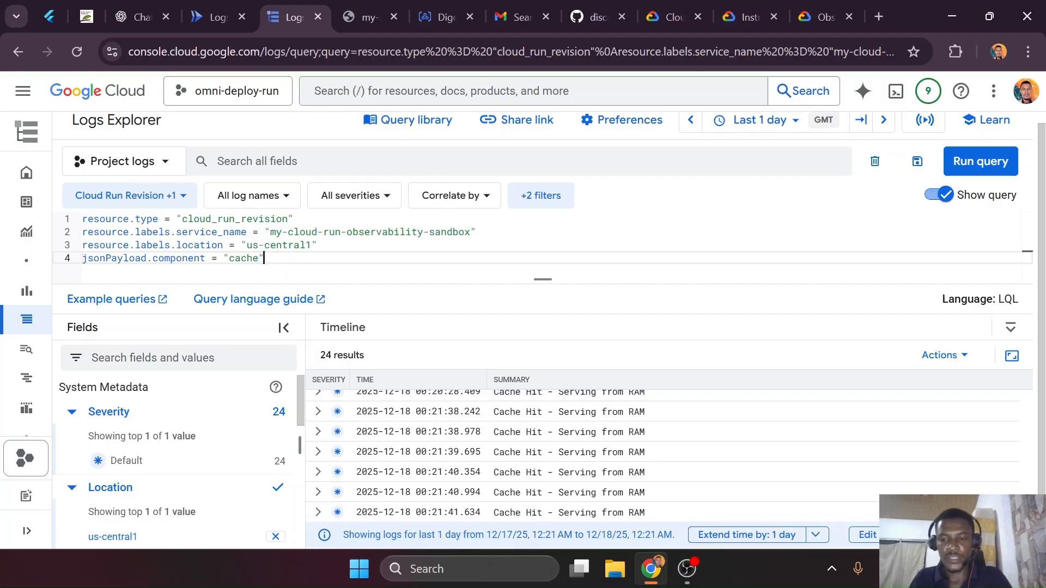
key("Return")
type("metho")
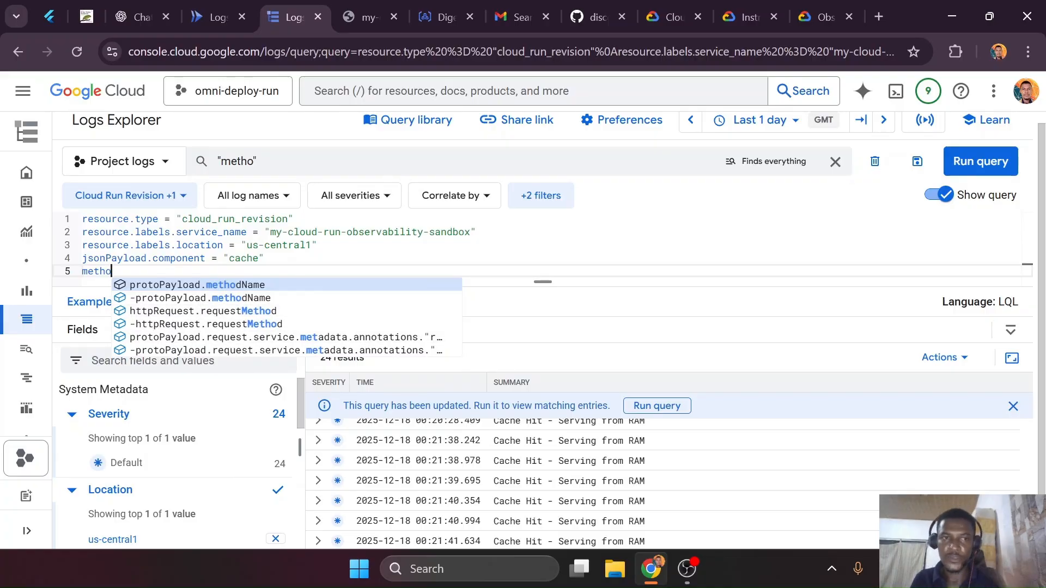
key("BackSpace")
key("BackSpace")
key("BackSpace")
key("BackSpace")
key("BackSpace")
key("BackSpace")
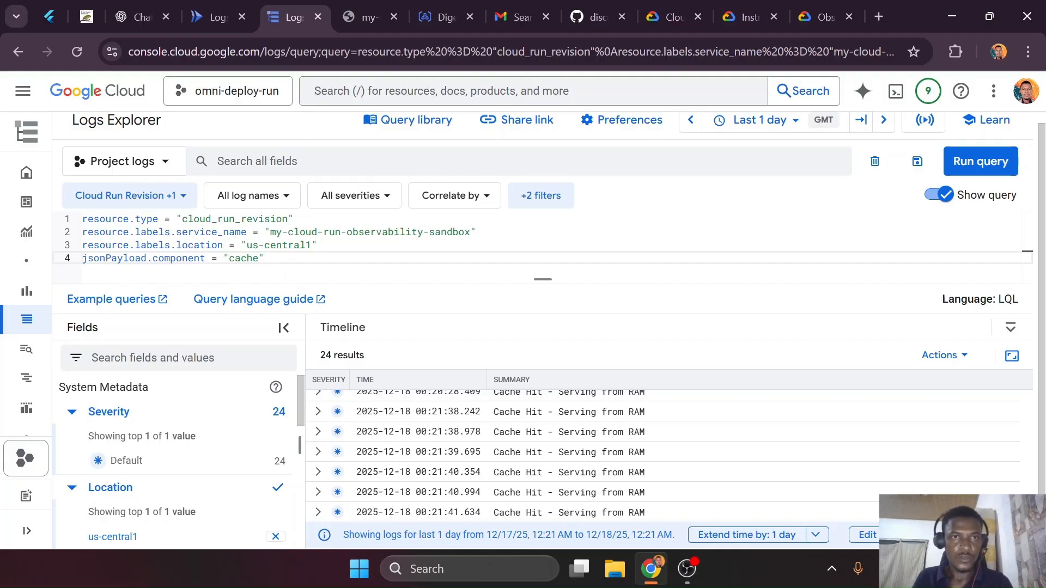
Search the Google Cloud console for "trace" and open the Trace explorer result in a new tab, then return to Logs Explorer
left_click(376, 91)
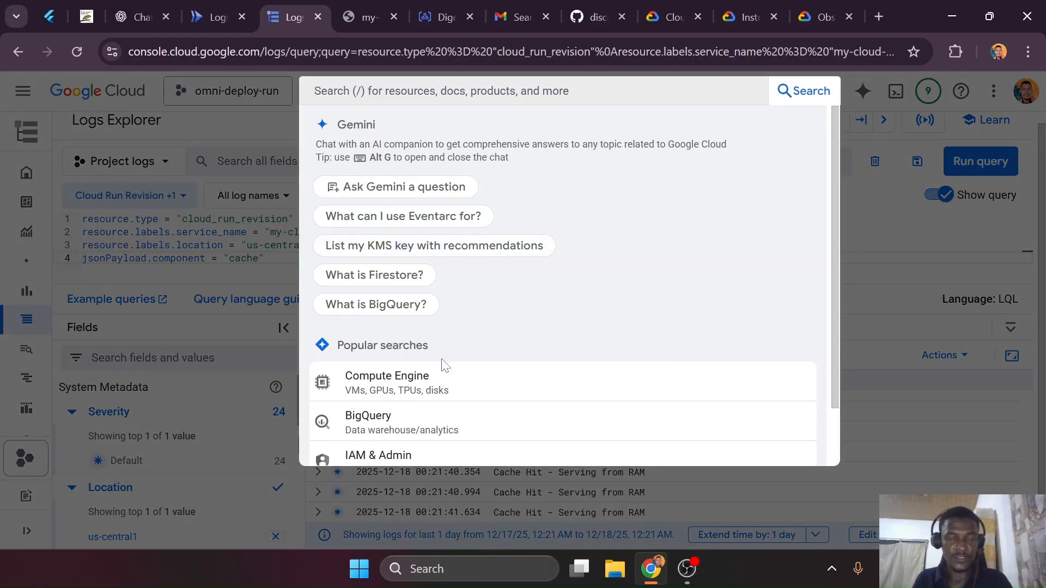
scroll(443, 365, "down", 2)
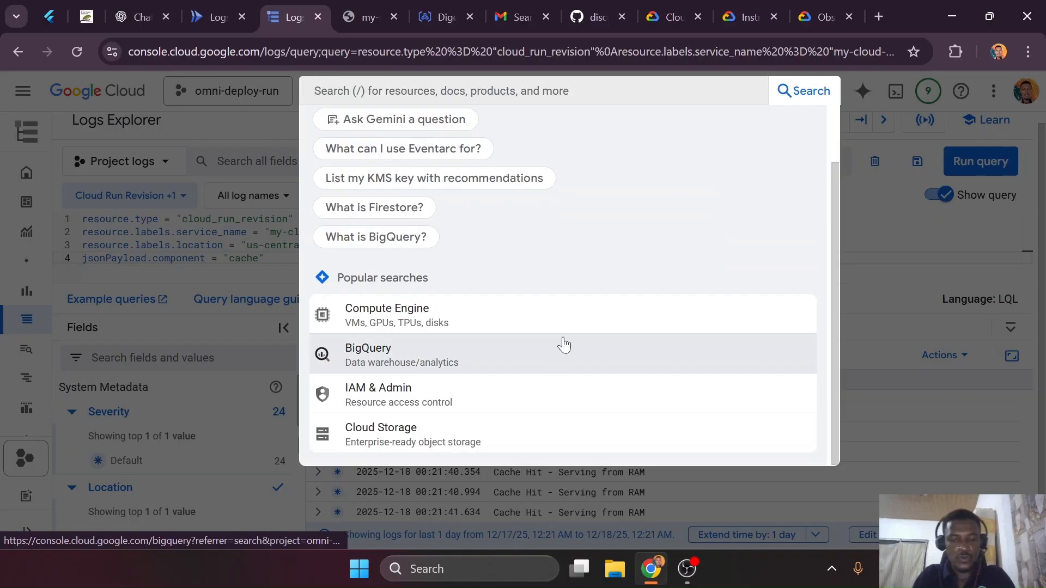
type("trace")
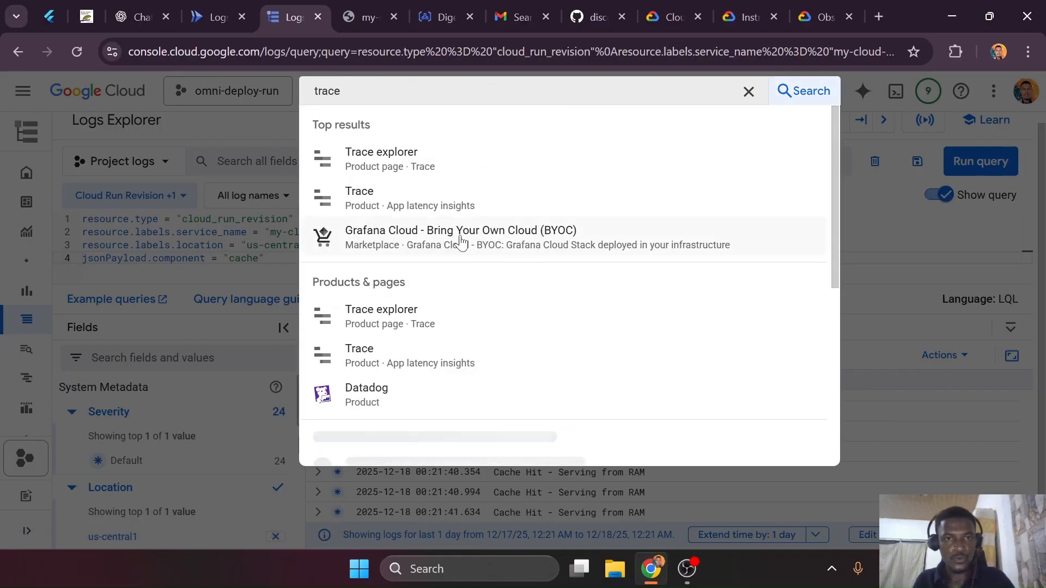
right_click(402, 164)
left_click(403, 178)
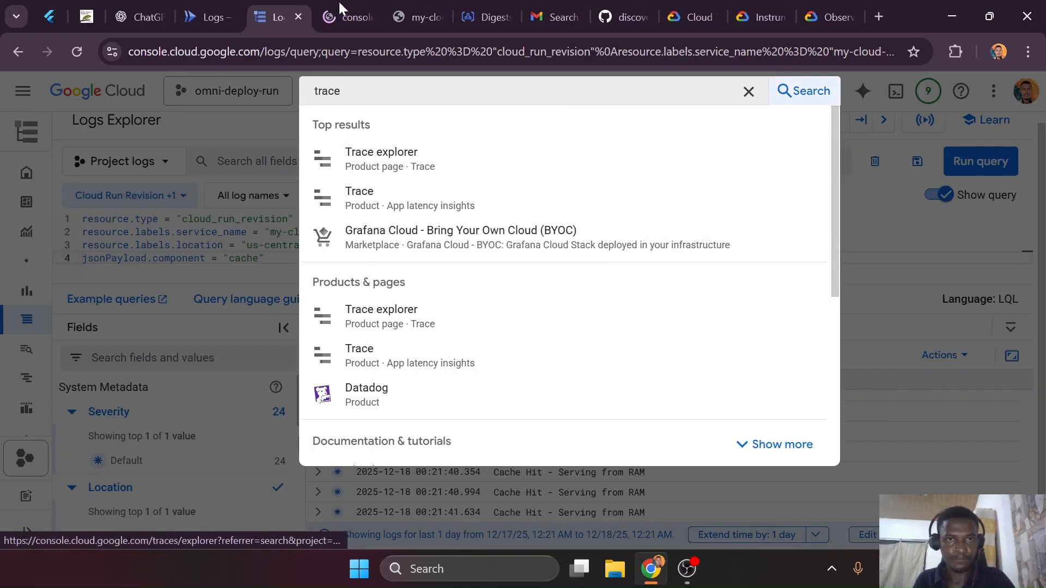
left_click(352, 8)
left_click(279, 13)
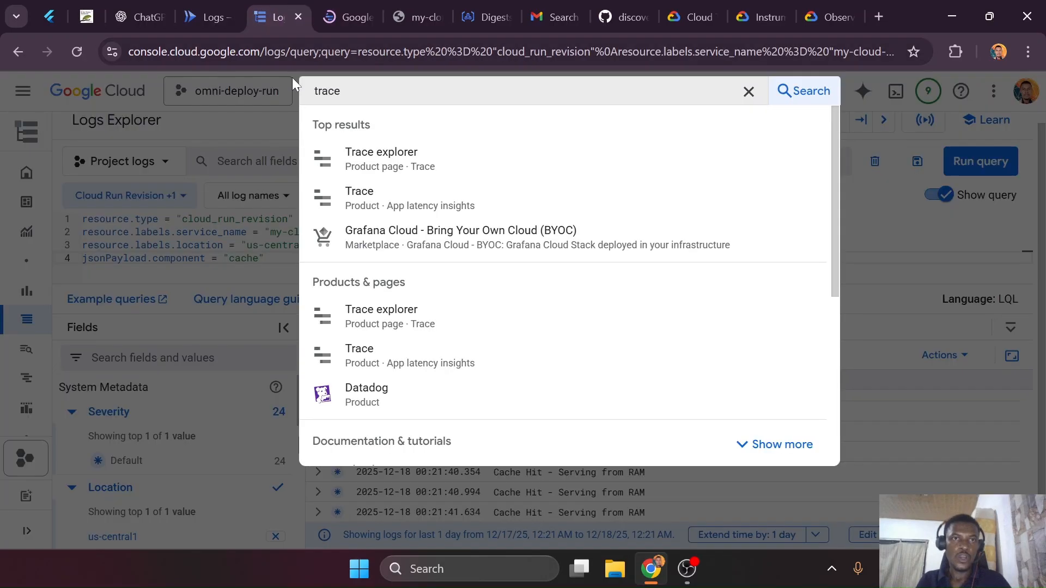
Dismiss the search suggestions, expand the cache-hit entry at 00:21:39.695 to view its details, and collapse it again
left_click(262, 267)
left_click(319, 452)
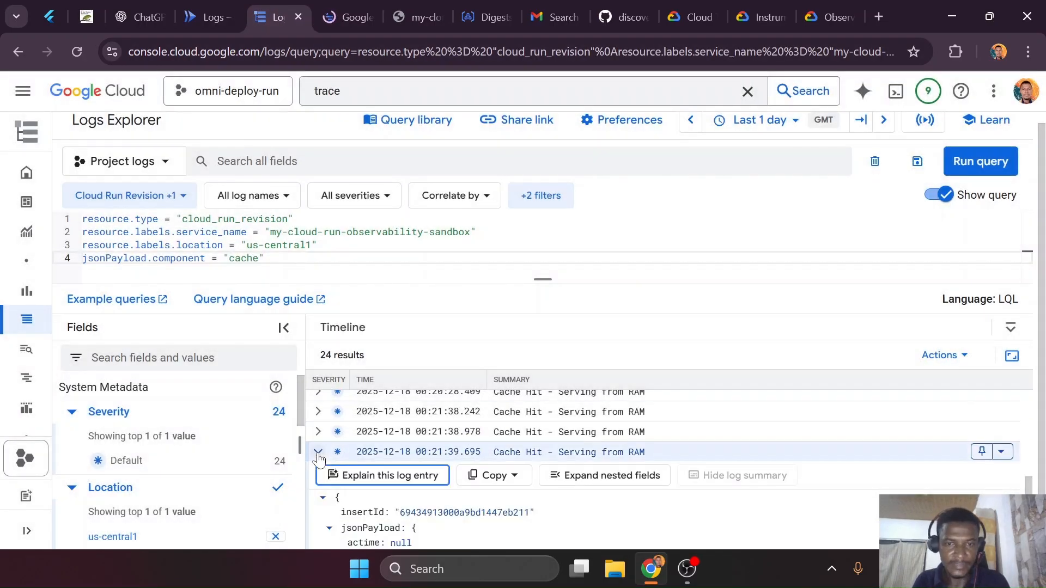
scroll(319, 459, "down", 1)
scroll(328, 429, "up", 1)
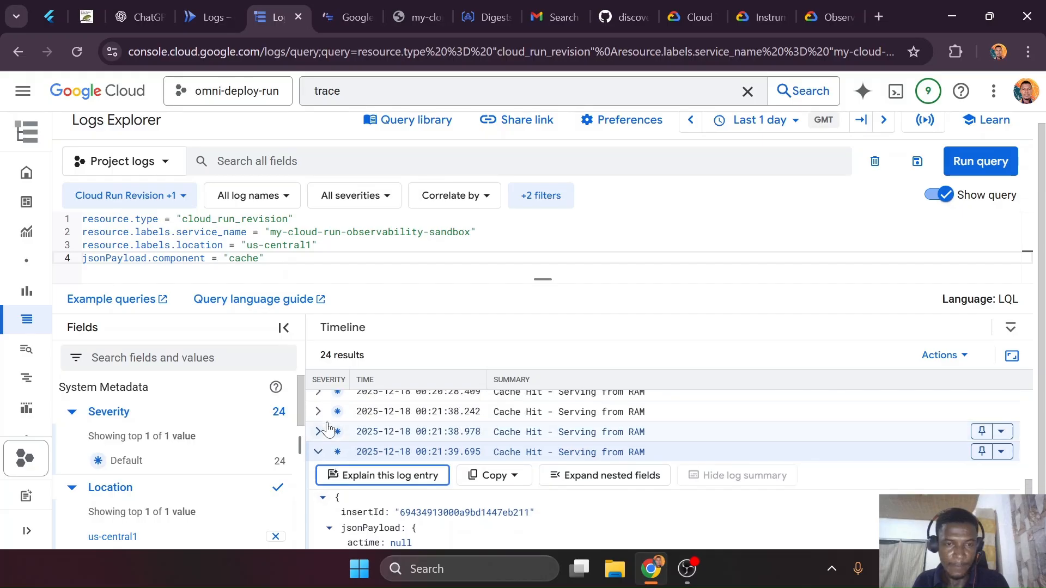
left_click(319, 452)
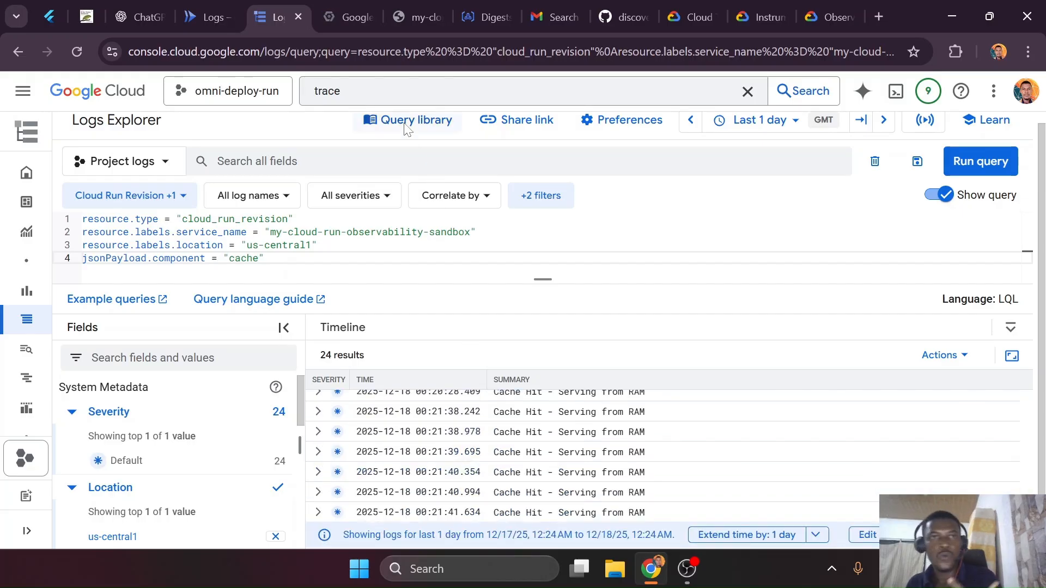
Go to the demo app's tab and request the /slow-trace page in place of /cached-config
left_click(404, 7)
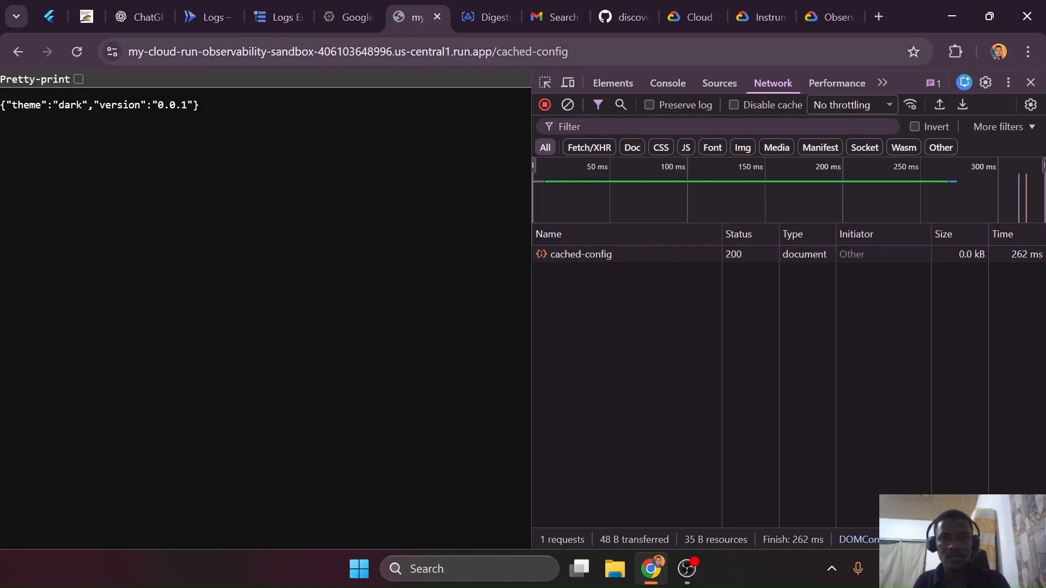
left_click_drag(497, 52, 586, 63)
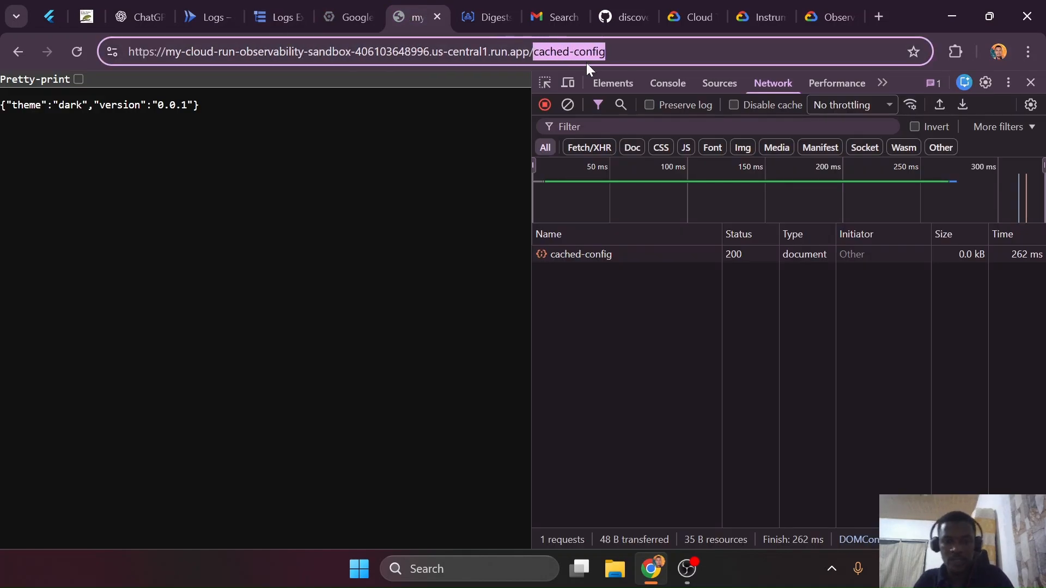
type("sl")
key("Return")
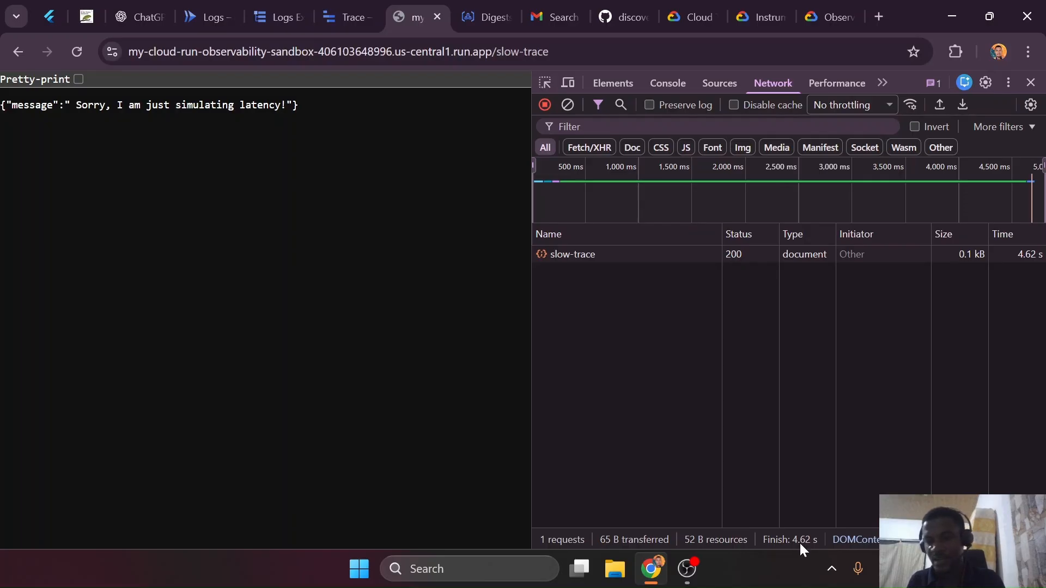
Request the /slow-trace page three more times, and switch to main.py in Zed
key("ctrl+l")
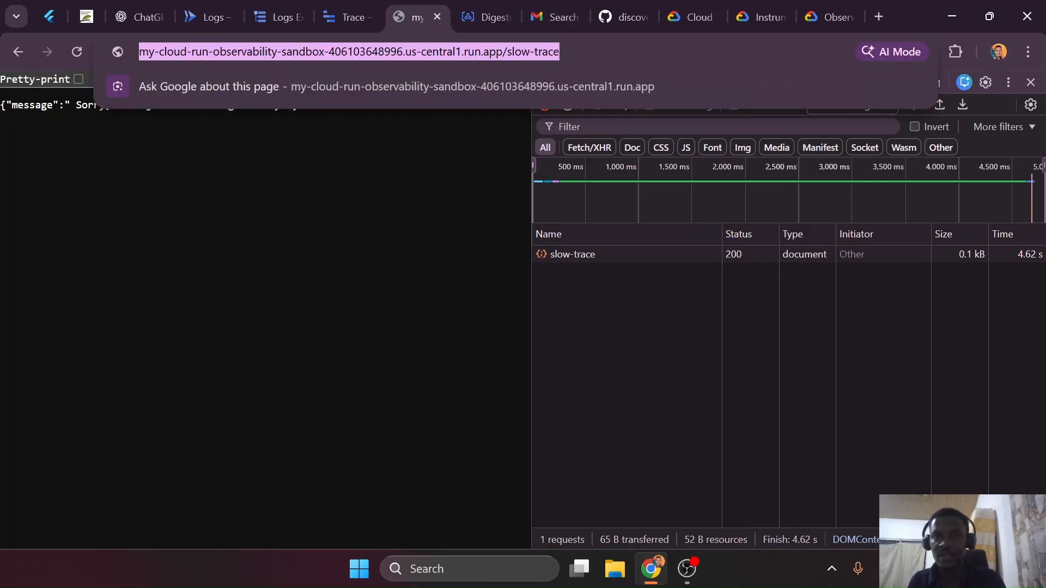
key("Return")
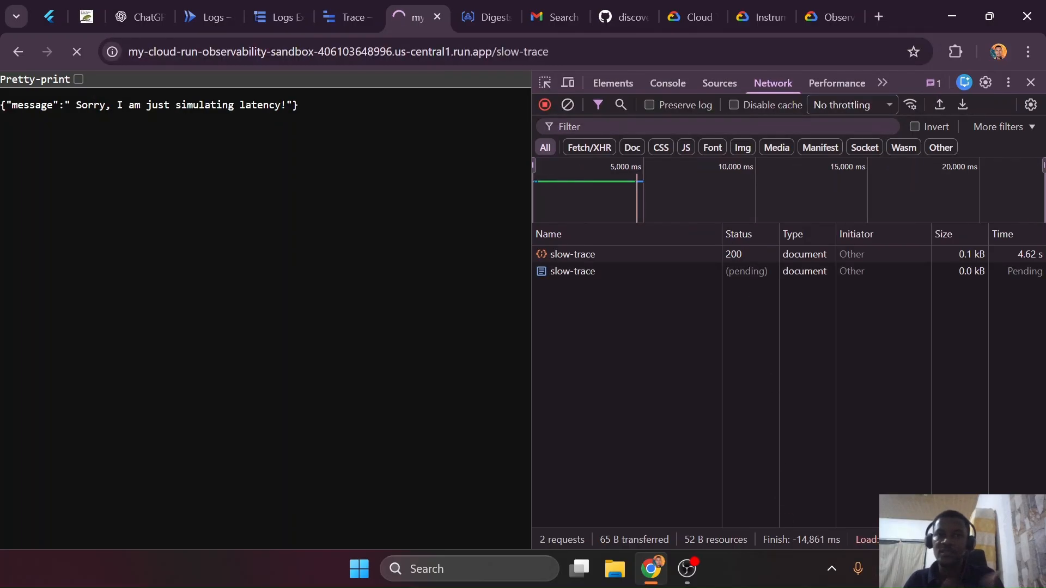
key("ctrl+l")
key("Return")
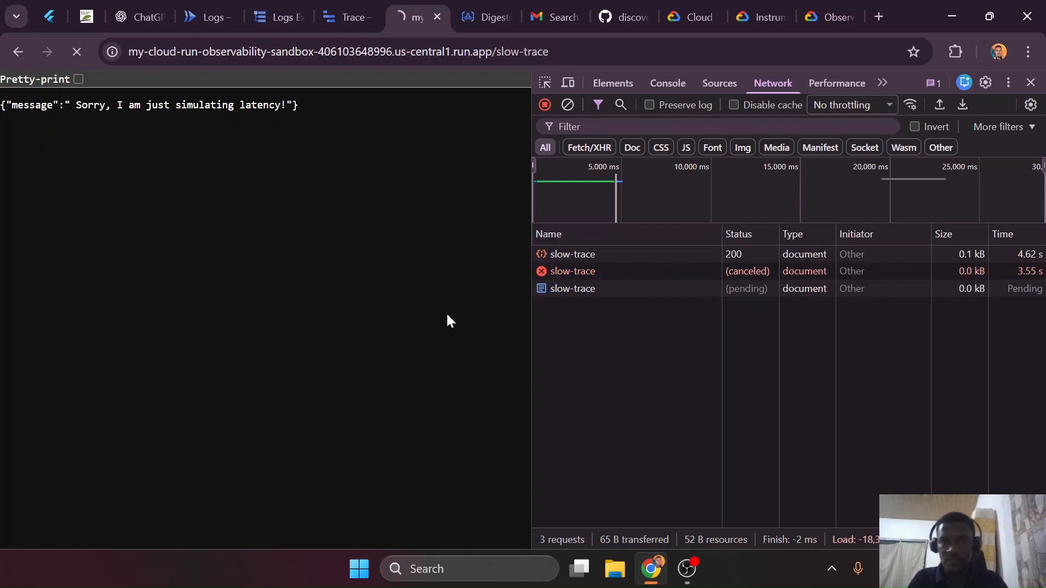
key("ctrl+super+Right")
key("ctrl+super+Left")
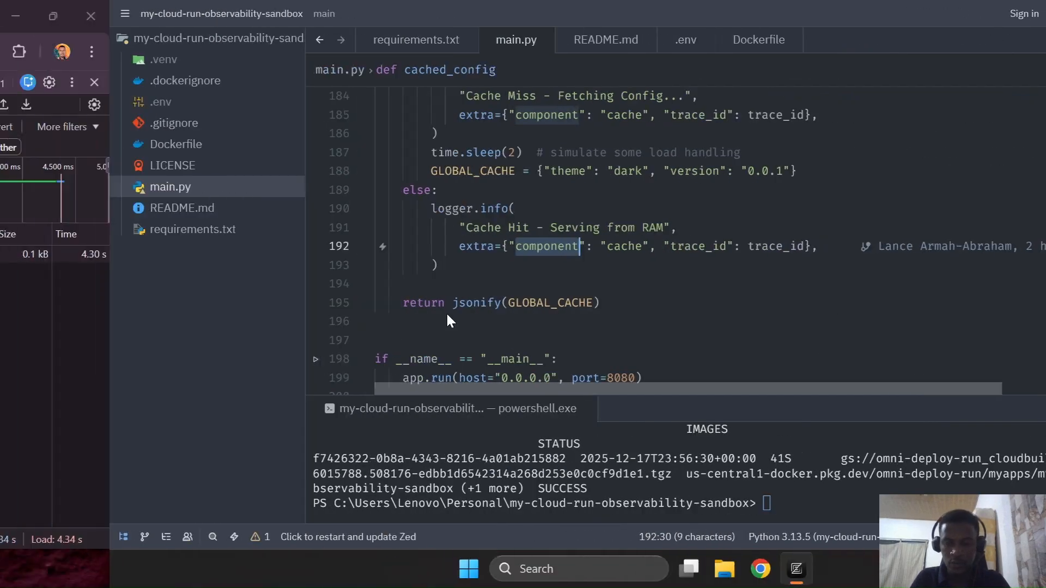
left_click(407, 50)
key("Return")
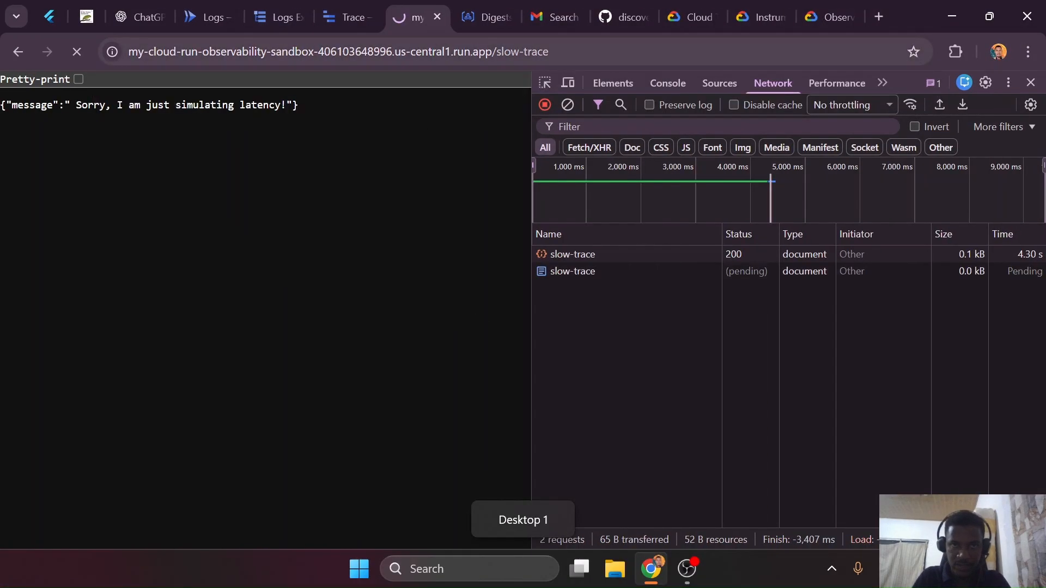
key("ctrl+super+Right")
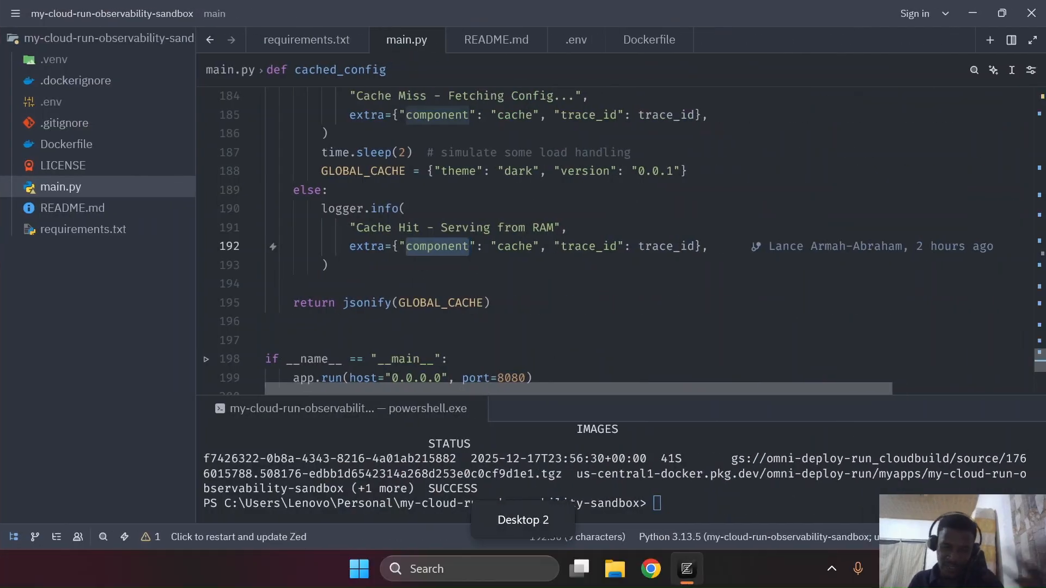
Find the slow_request function in main.py and highlight each of its two time.sleep(2) calls in turn
scroll(616, 240, "up", 2)
scroll(616, 240, "up", 12)
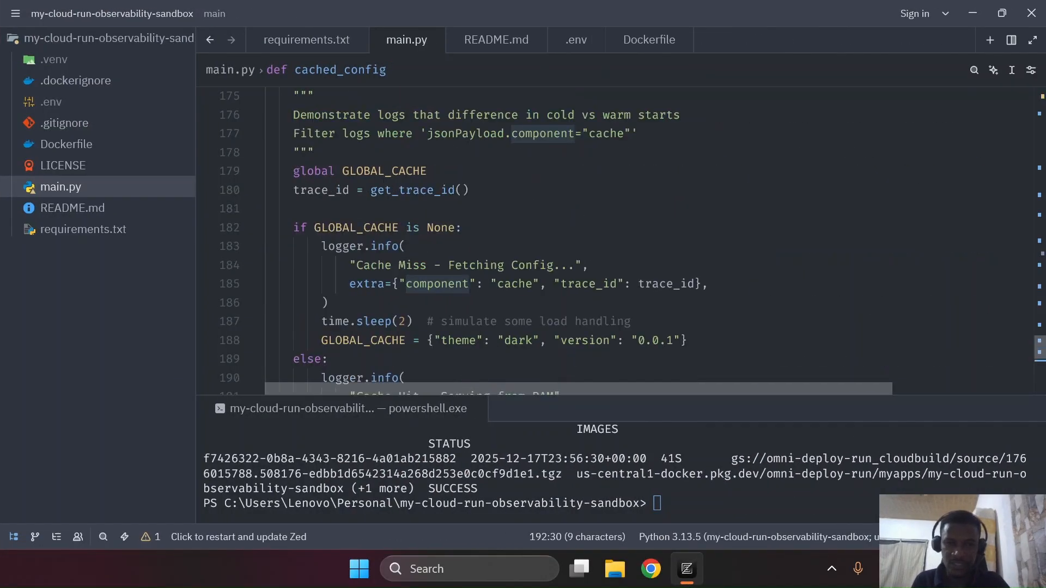
scroll(616, 240, "up", 17)
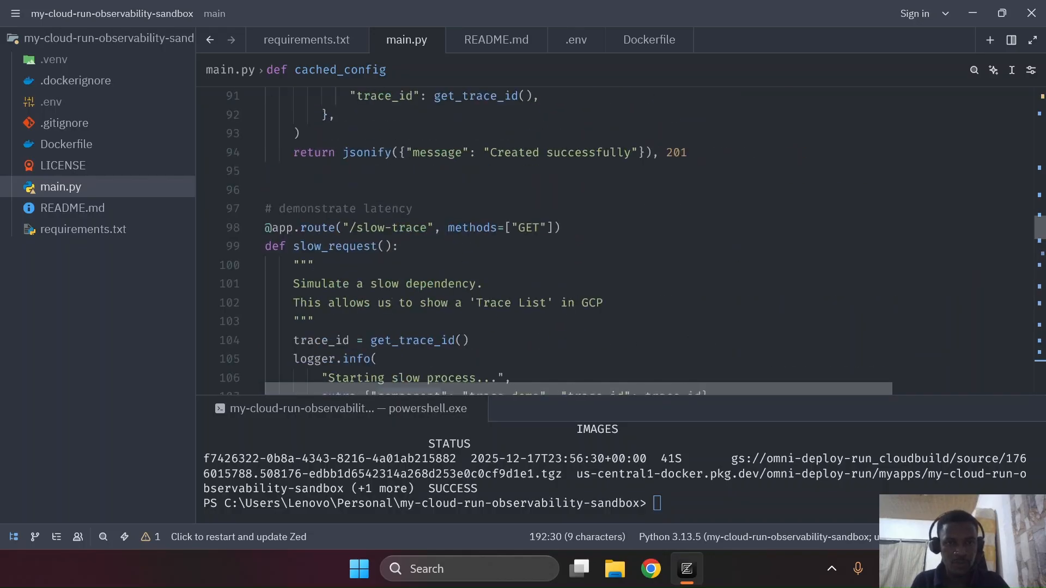
scroll(408, 229, "down", 3)
left_click_drag(293, 303, 381, 318)
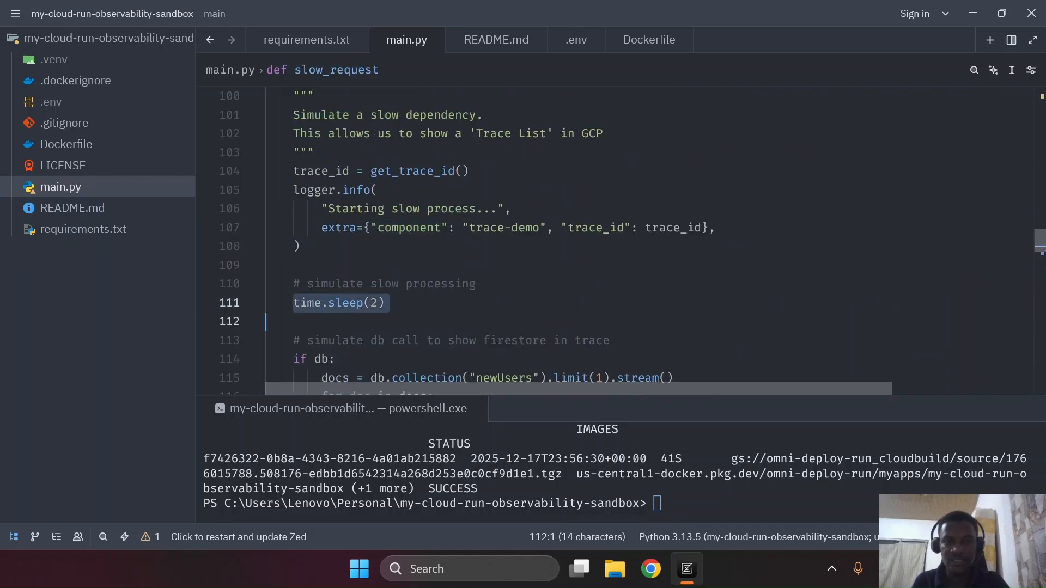
scroll(615, 240, "down", 3)
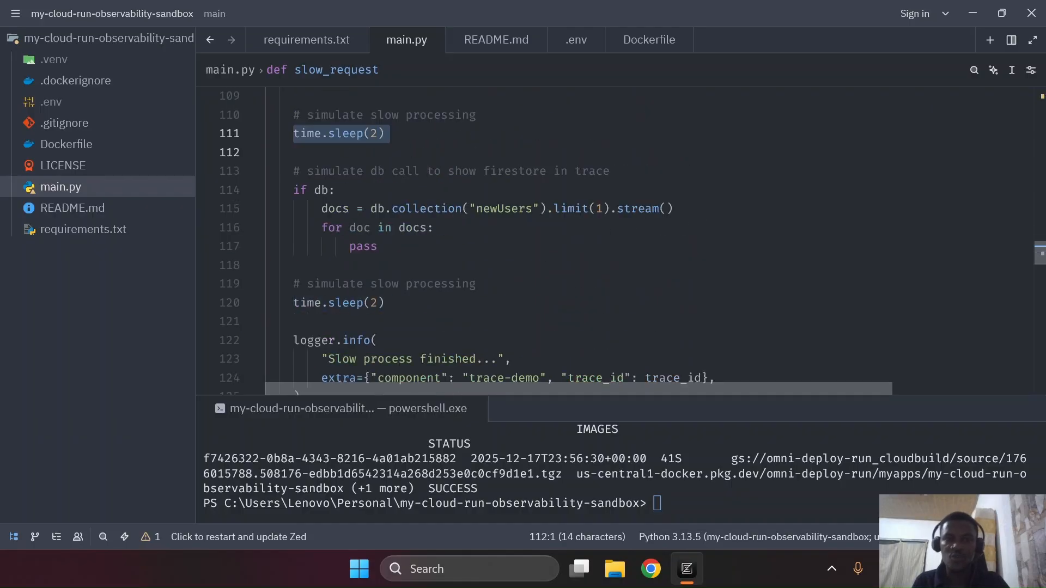
left_click(302, 302)
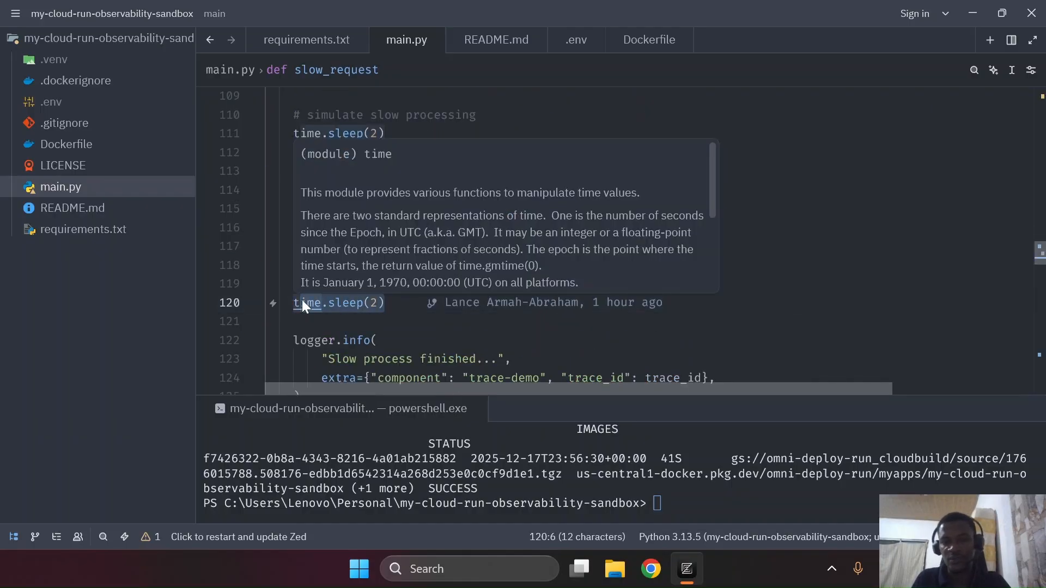
Switch to Trace explorer in Chrome and set the time range to the last 1 hour
key("ctrl+super+Left")
left_click(332, 19)
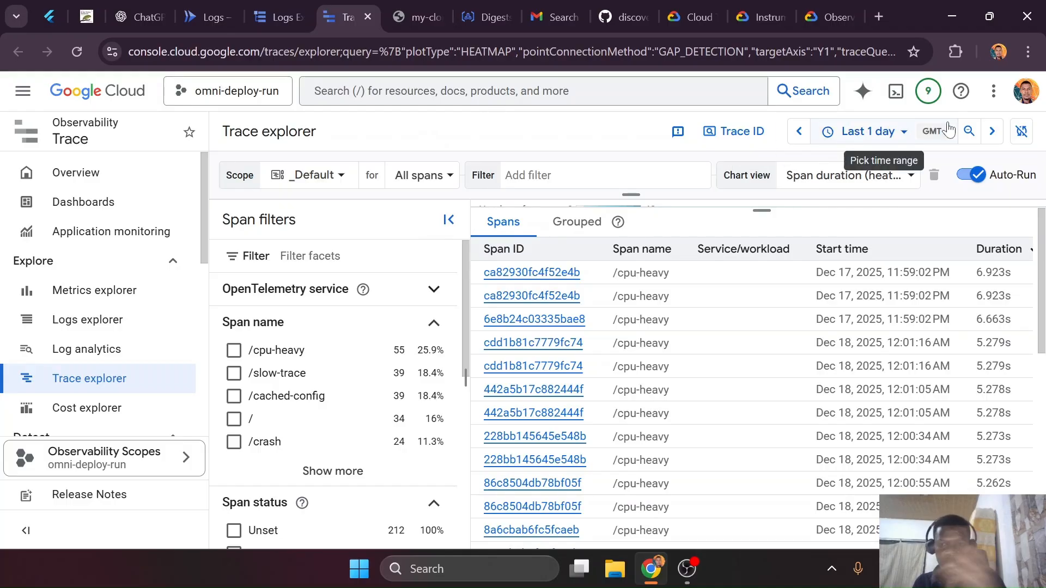
left_click(905, 132)
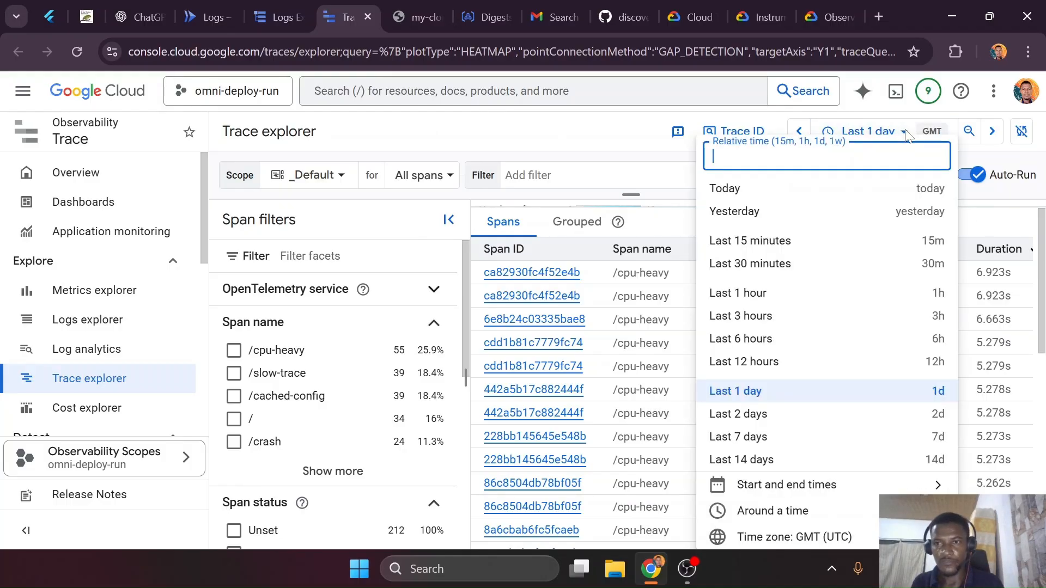
left_click(794, 302)
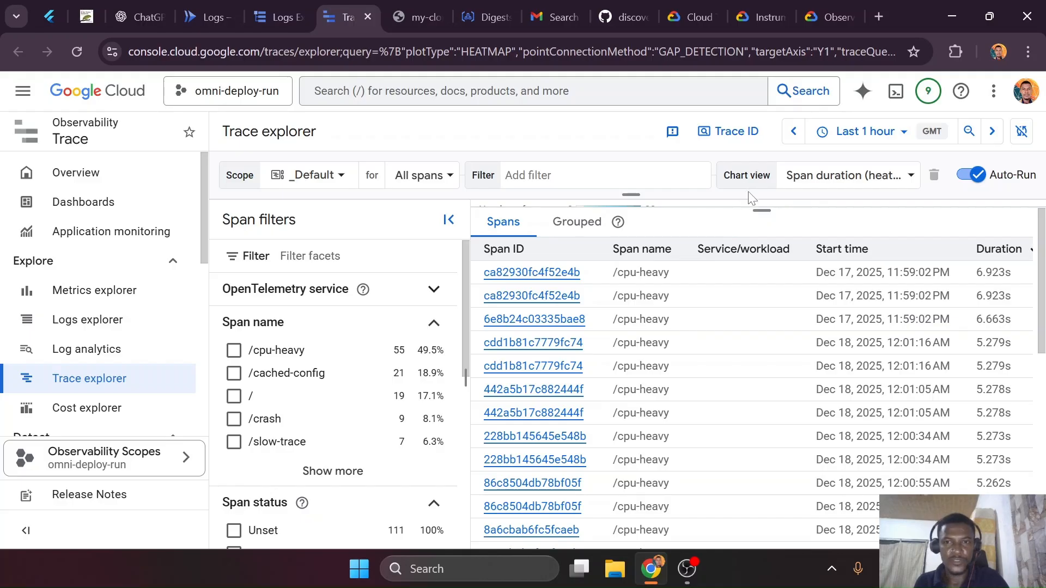
Request the /slow-trace page again in the demo app's tab and return to Trace explorer
left_click(416, 30)
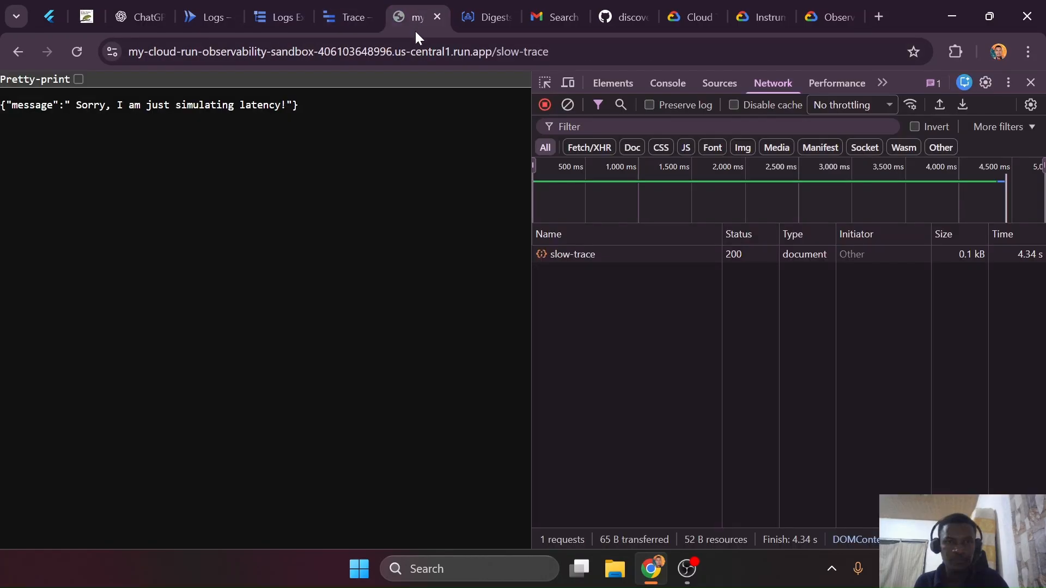
left_click(415, 51)
key("Return")
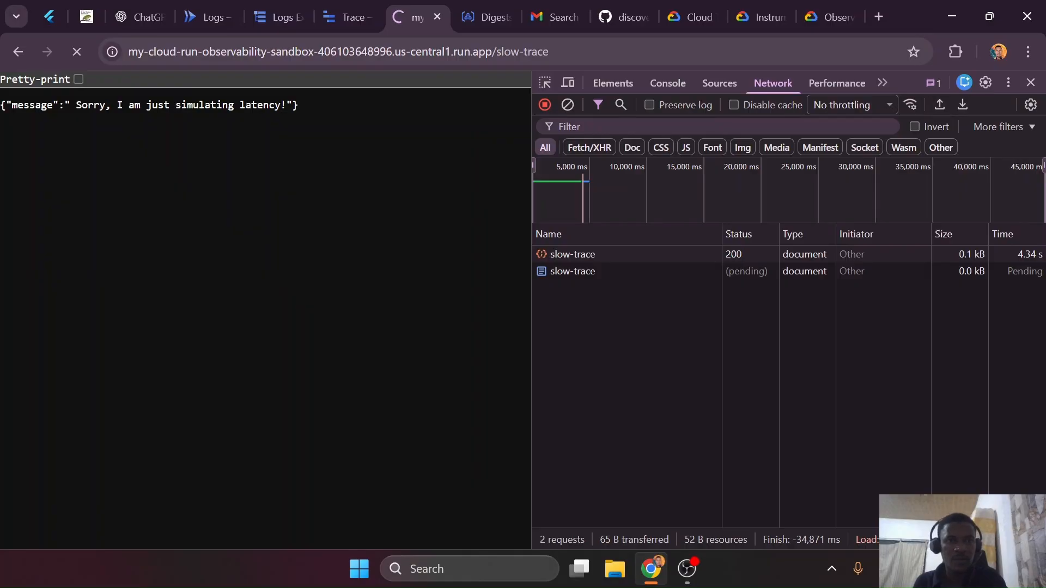
left_click(423, 57)
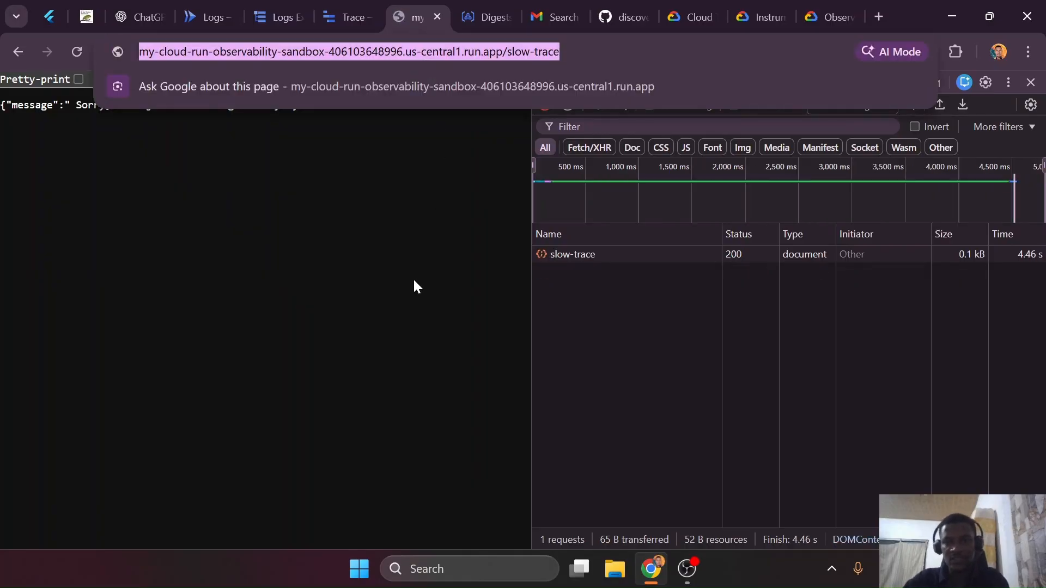
left_click(372, 150)
left_click(346, 17)
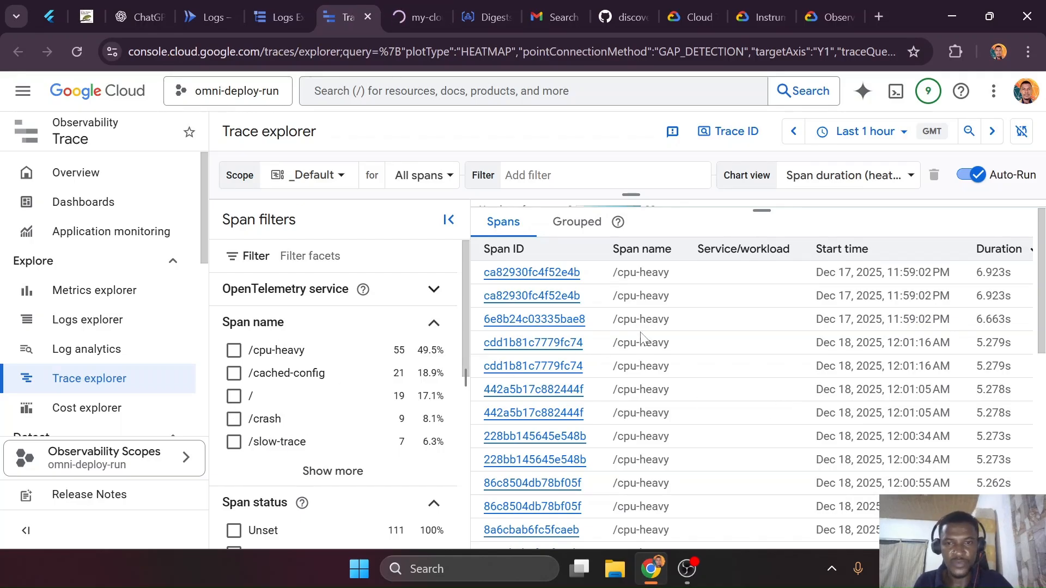
Sort the spans by start time, newest first, and open the details of the most recent /slow-trace span
left_click(888, 254)
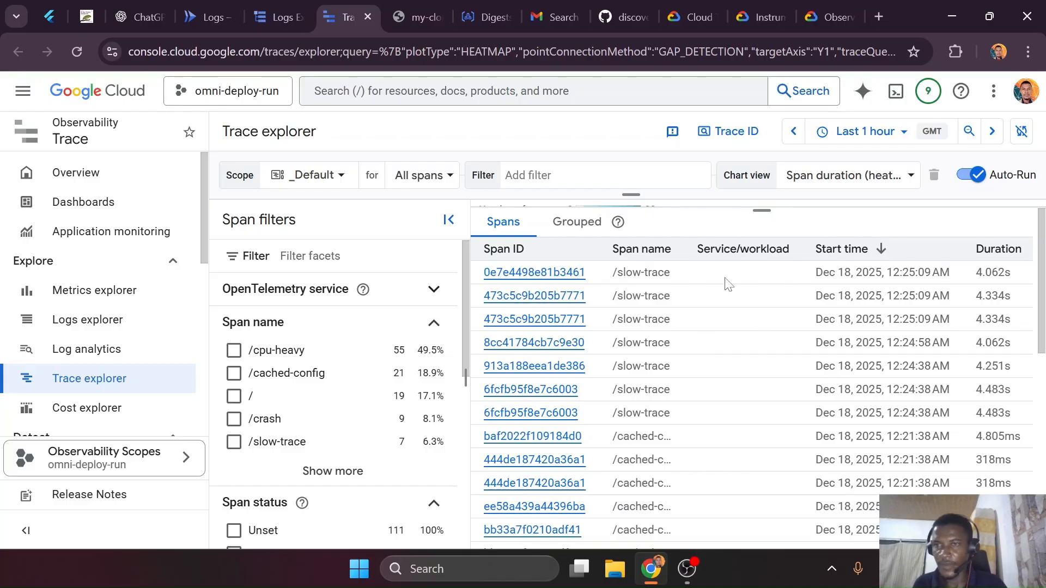
left_click(548, 274)
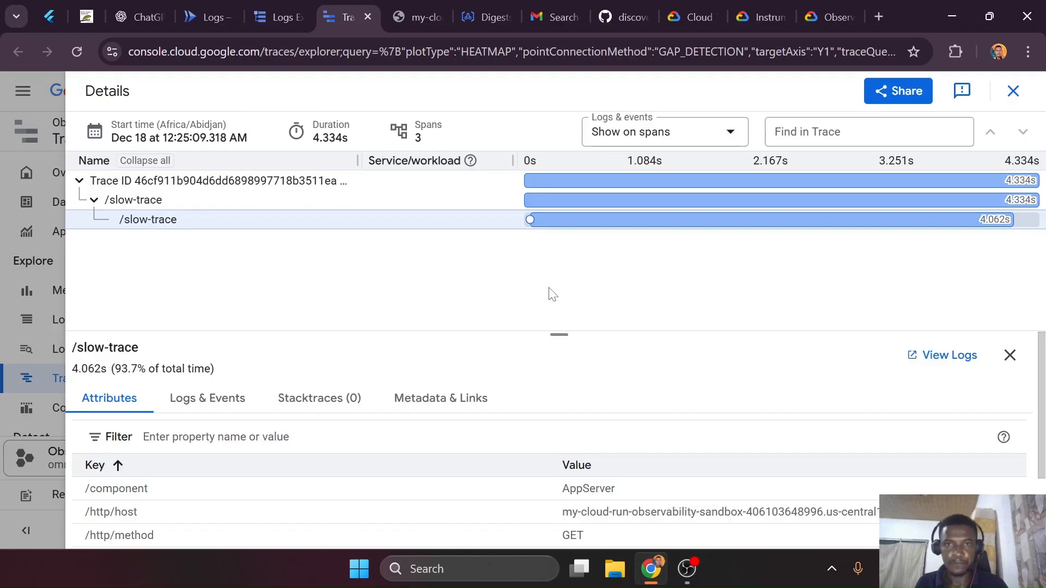
View the summary of the root trace ID and the attributes of the outer /slow-trace span
left_click(283, 184)
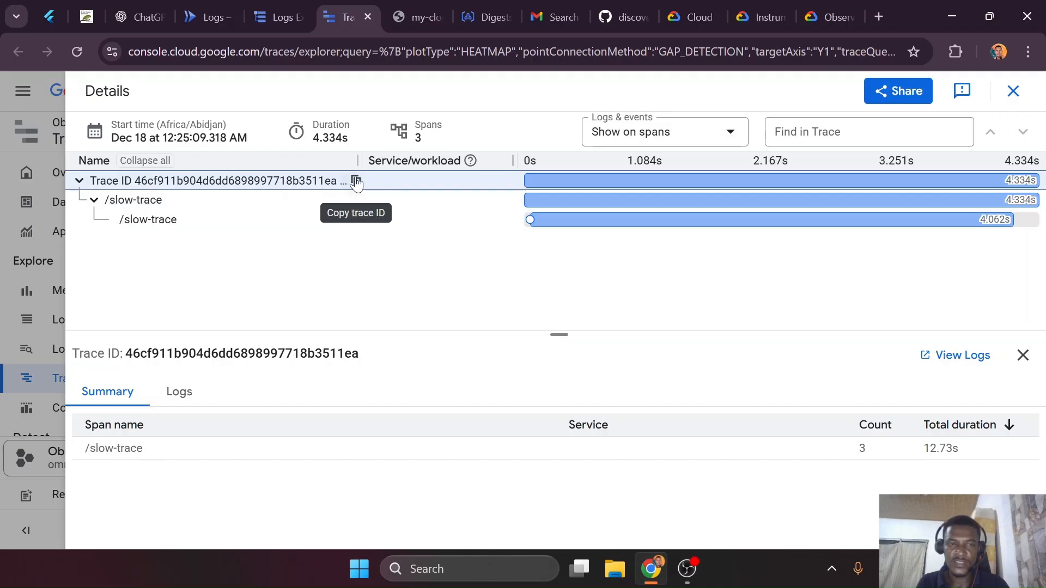
left_click(231, 206)
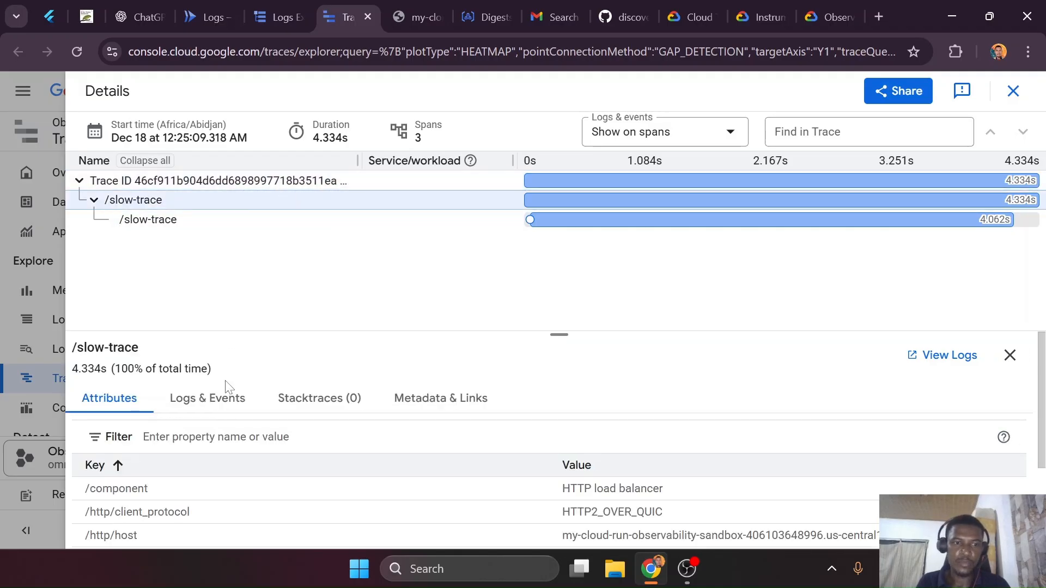
scroll(229, 387, "down", 2)
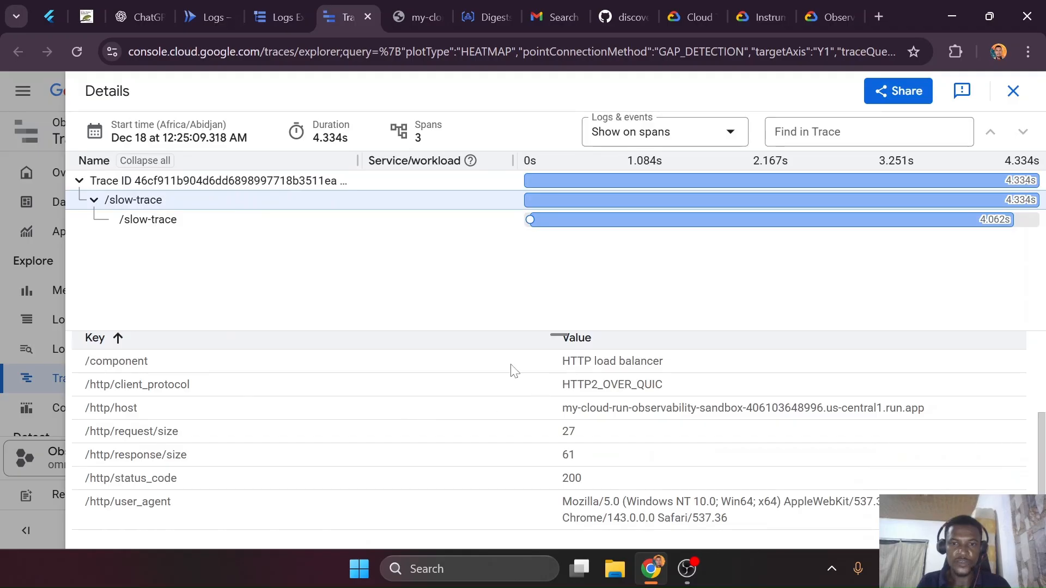
Examine the inner /slow-trace span's attributes, including its host value, and open the log event marked on its timeline bar
left_click(143, 222)
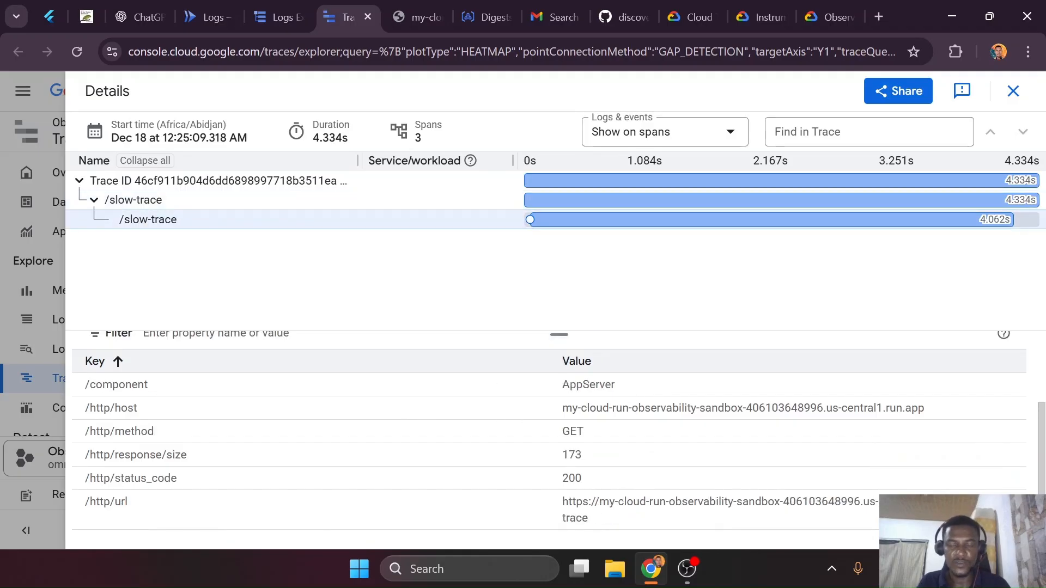
left_click_drag(560, 414, 951, 428)
left_click(937, 413)
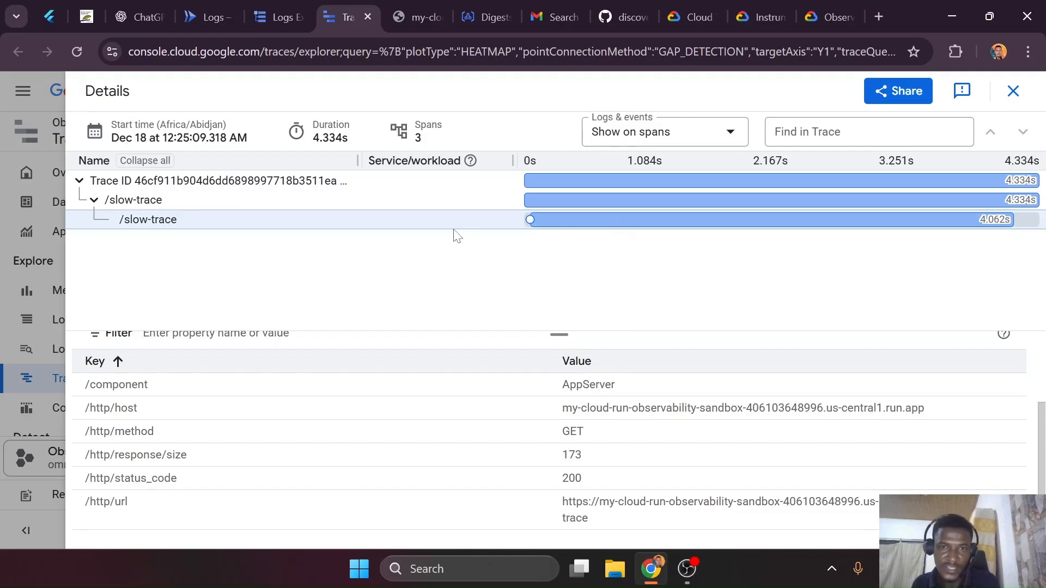
left_click(531, 220)
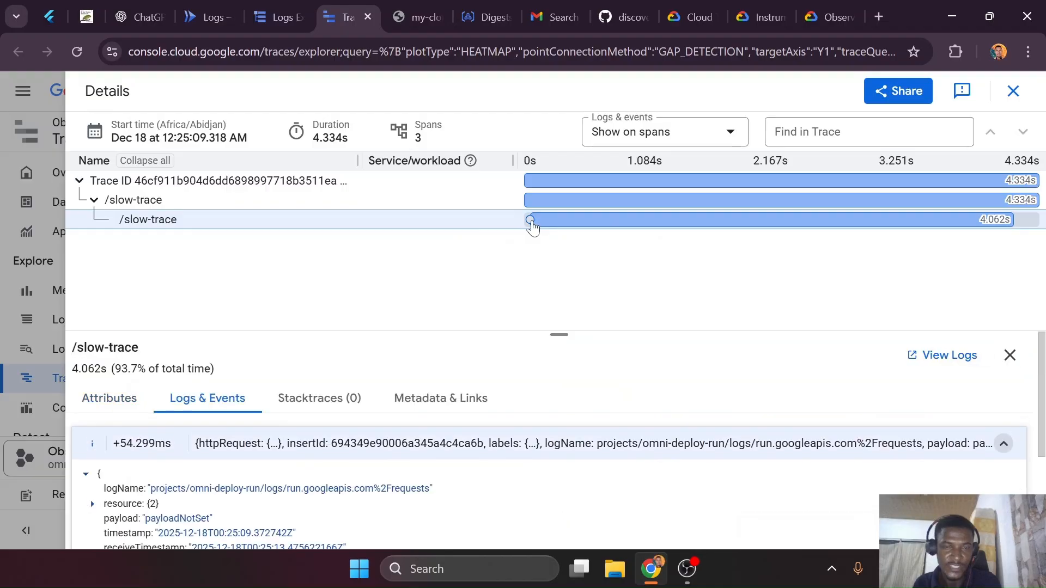
scroll(260, 376, "down", 2)
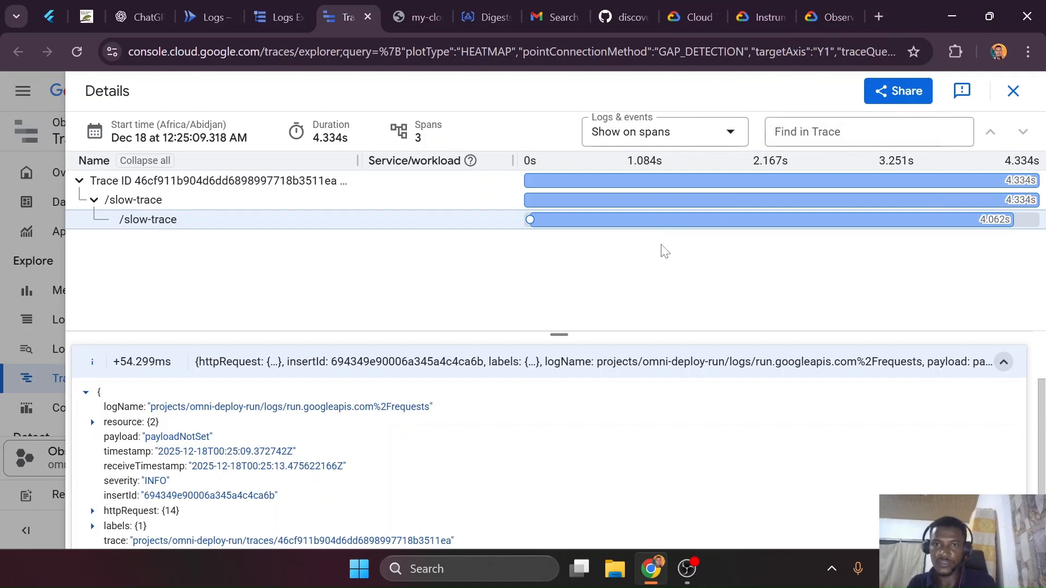
Go to the Instrument for Trace documentation and open the OpenTelemetry Python sample in a new tab, switching to it
left_click(736, 7)
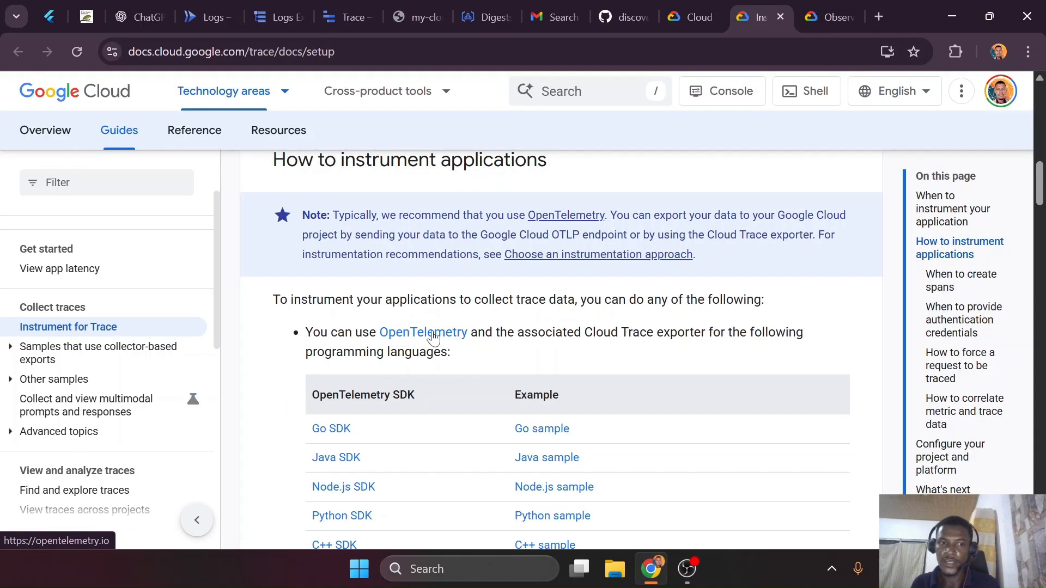
scroll(407, 406, "down", 1)
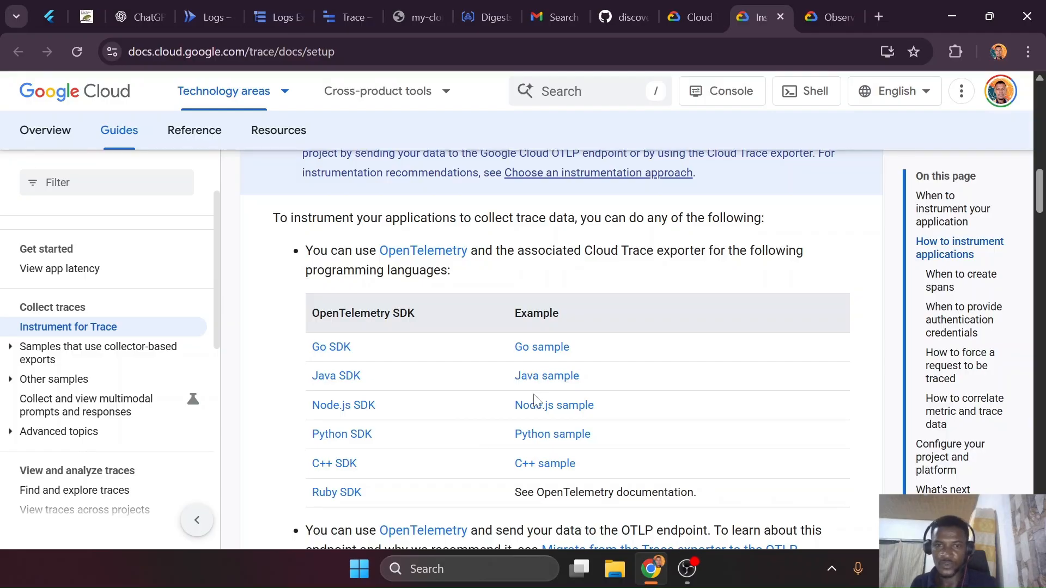
right_click(533, 436)
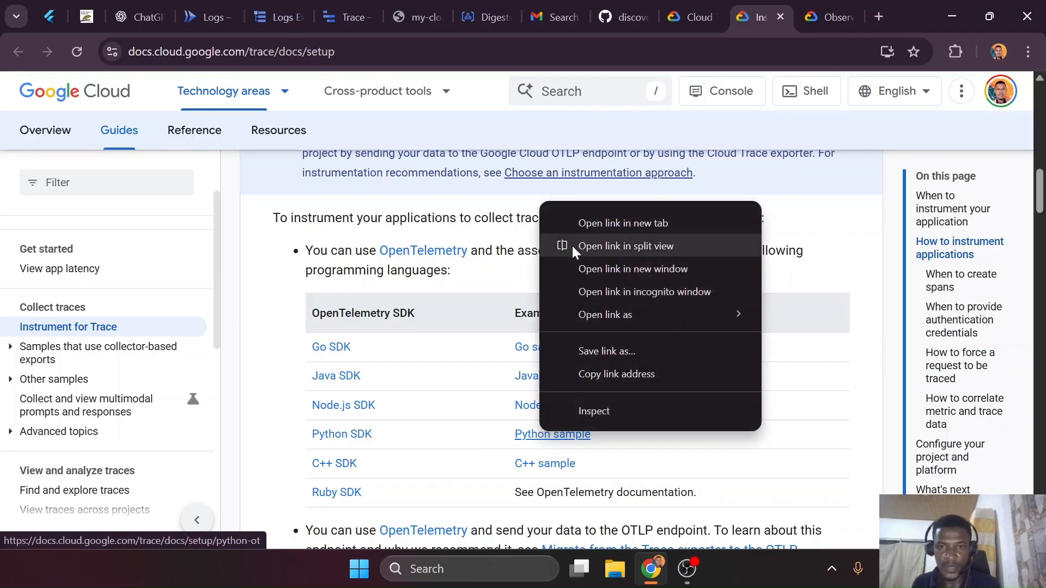
left_click(606, 217)
key("ctrl+Tab")
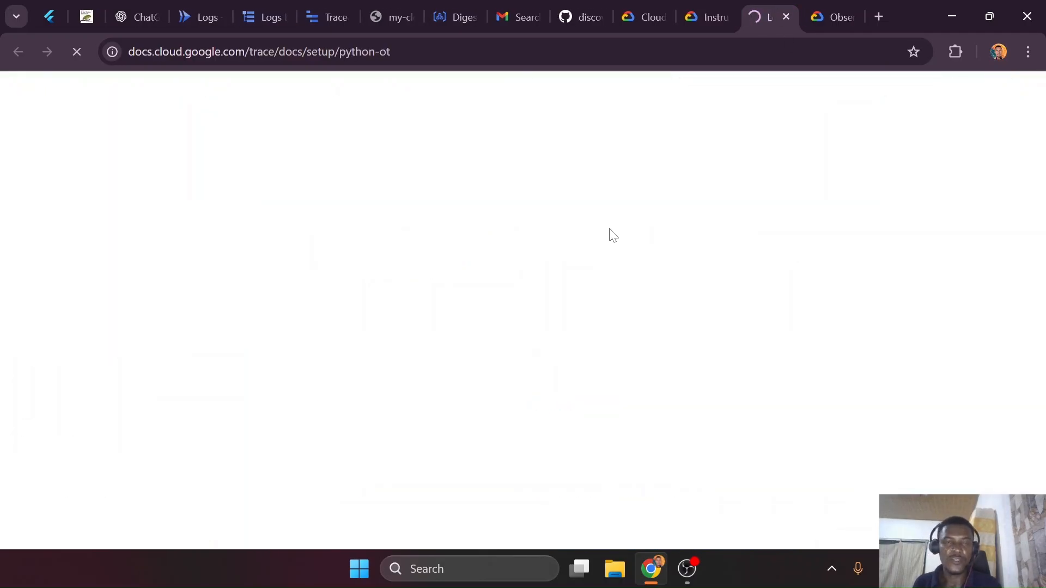
Read through the Python instrumentation sample to the setup_opentelemetry code under Configure OpenTelemetry
scroll(556, 342, "down", 15)
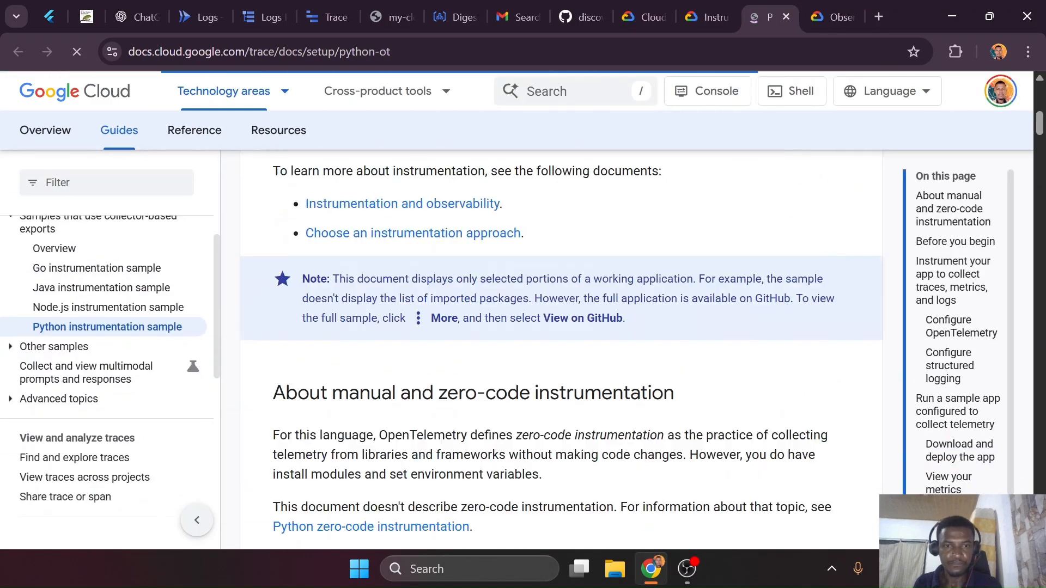
scroll(556, 342, "down", 20)
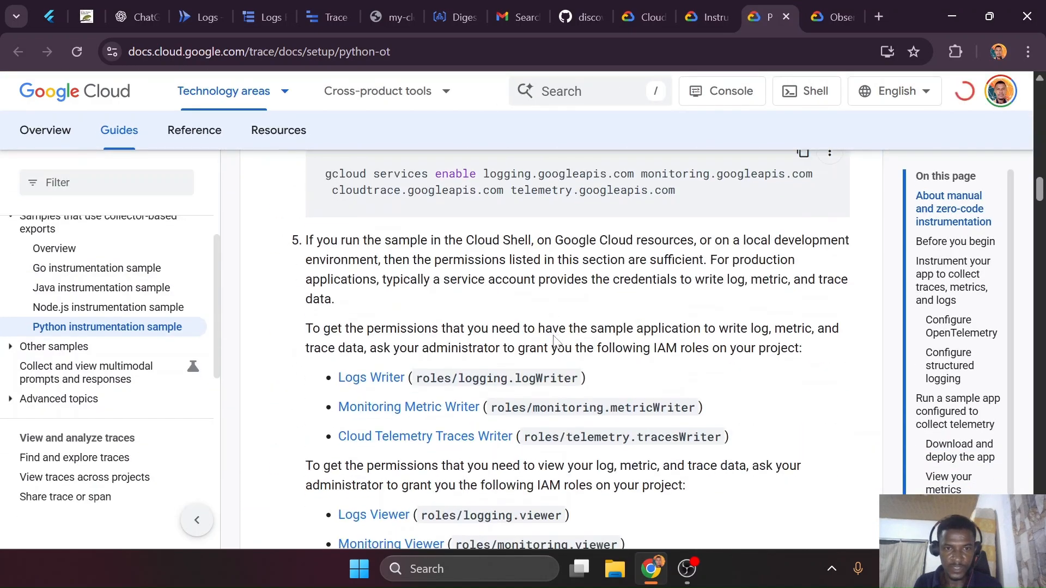
scroll(556, 342, "down", 15)
scroll(554, 343, "up", 7)
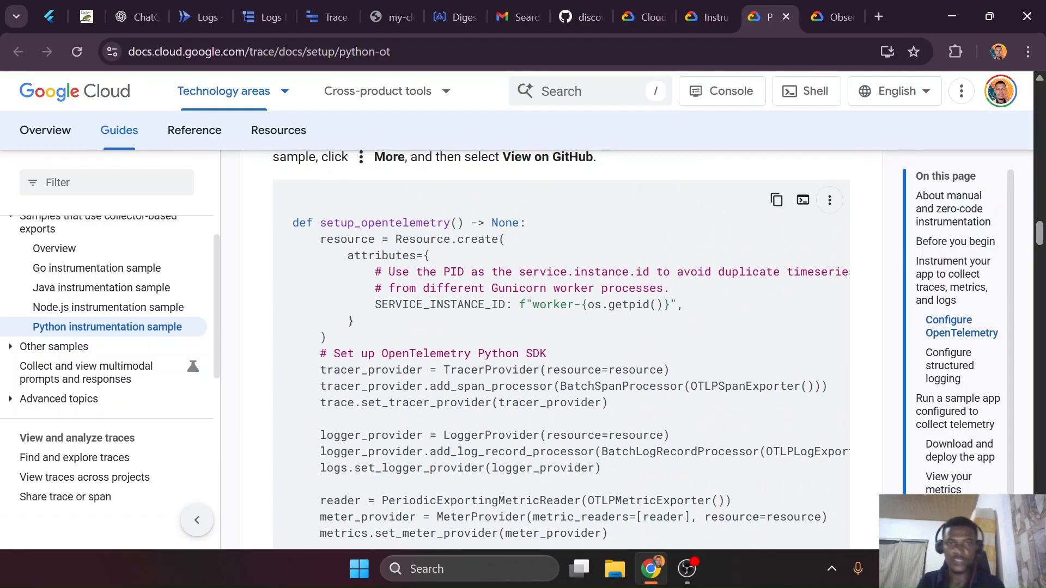
scroll(600, 358, "down", 1)
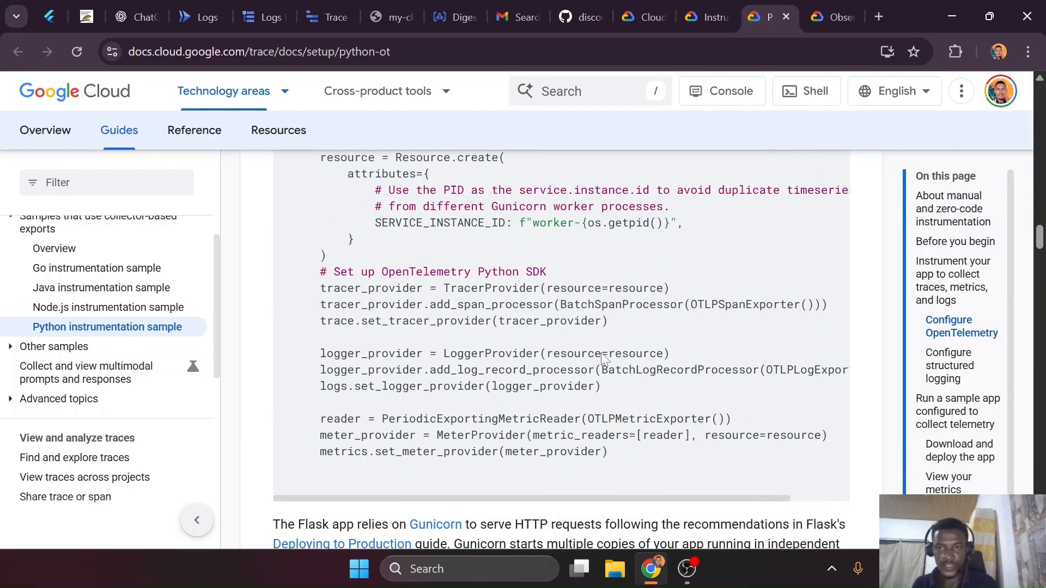
Dismiss the page survey and examine the structured logging code, its trace correlation fields and the sample app's Flask instrumentation
scroll(621, 414, "down", 8)
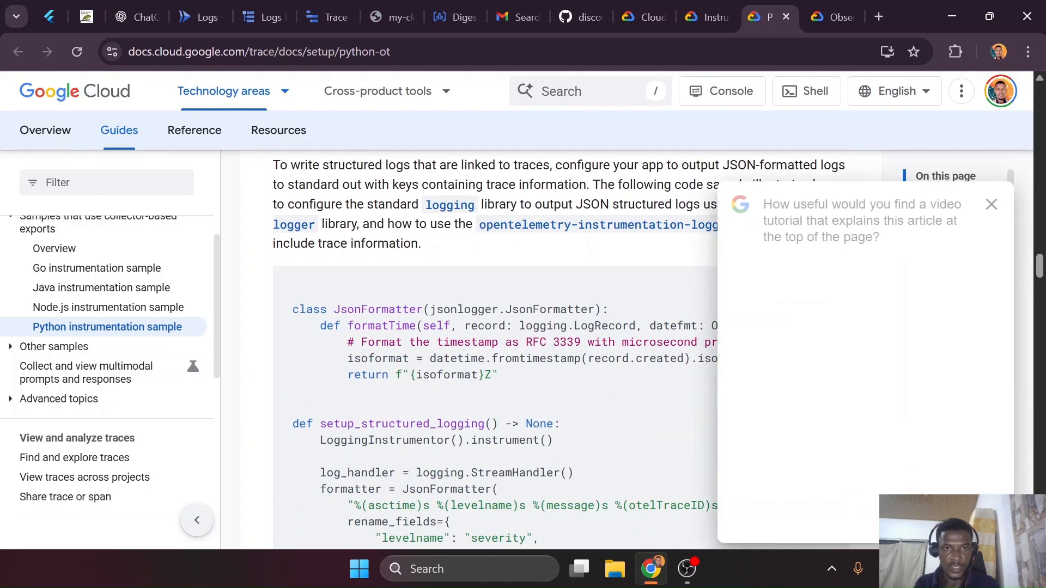
left_click(992, 205)
scroll(599, 348, "down", 3)
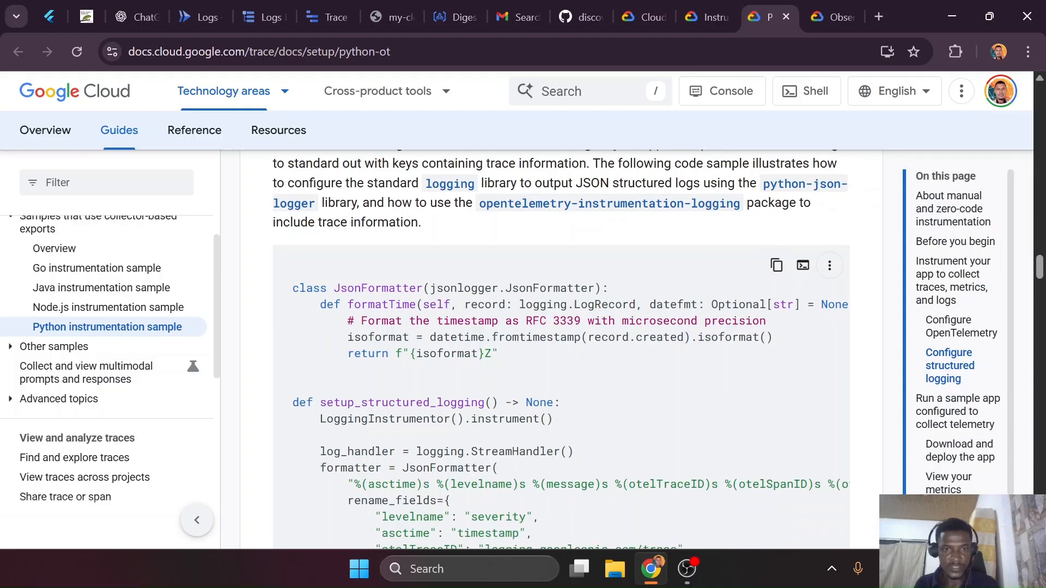
scroll(481, 313, "down", 2)
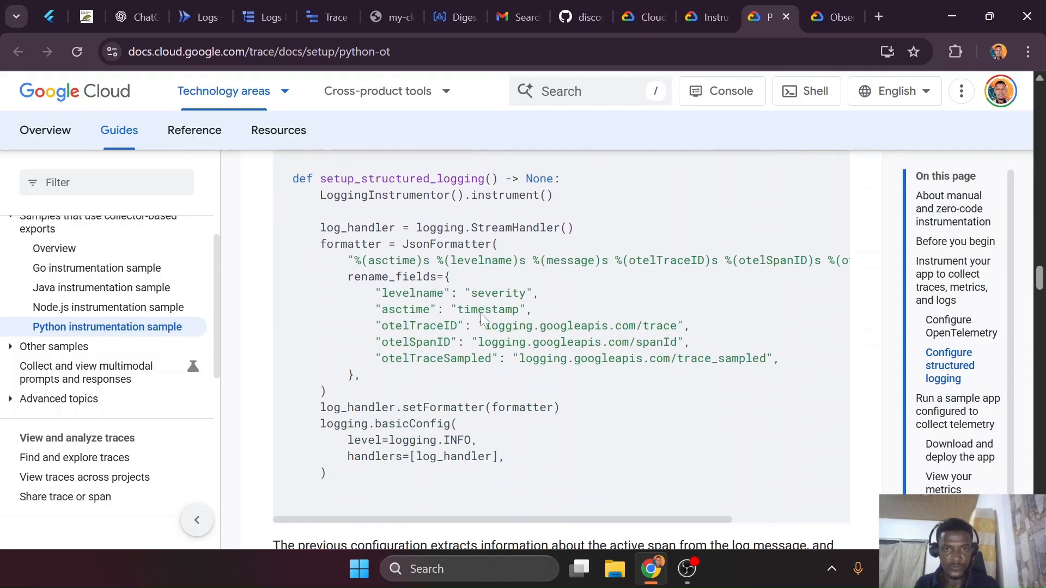
scroll(561, 348, "up", 3)
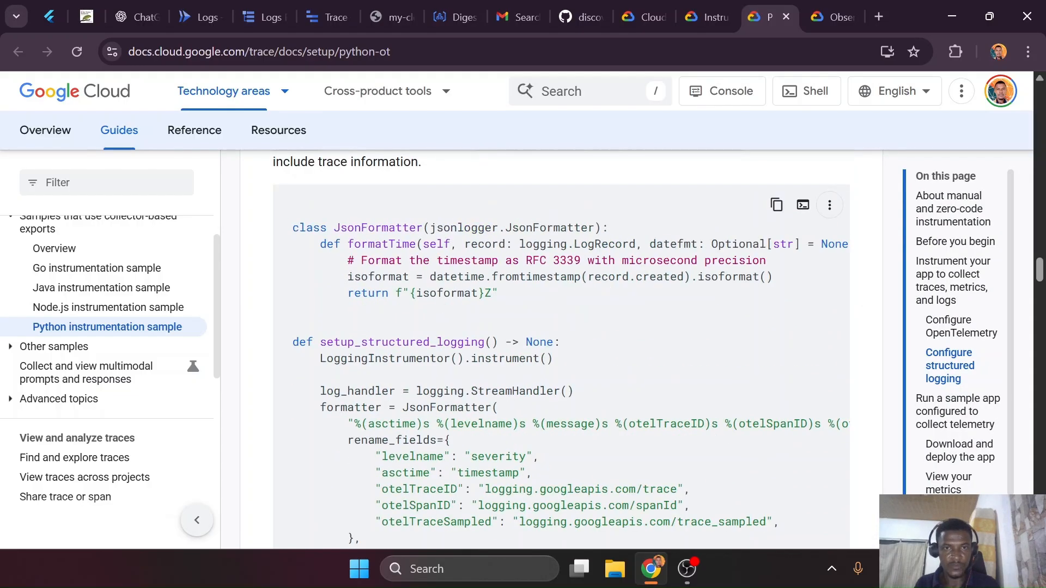
scroll(386, 351, "down", 5)
scroll(385, 352, "down", 5)
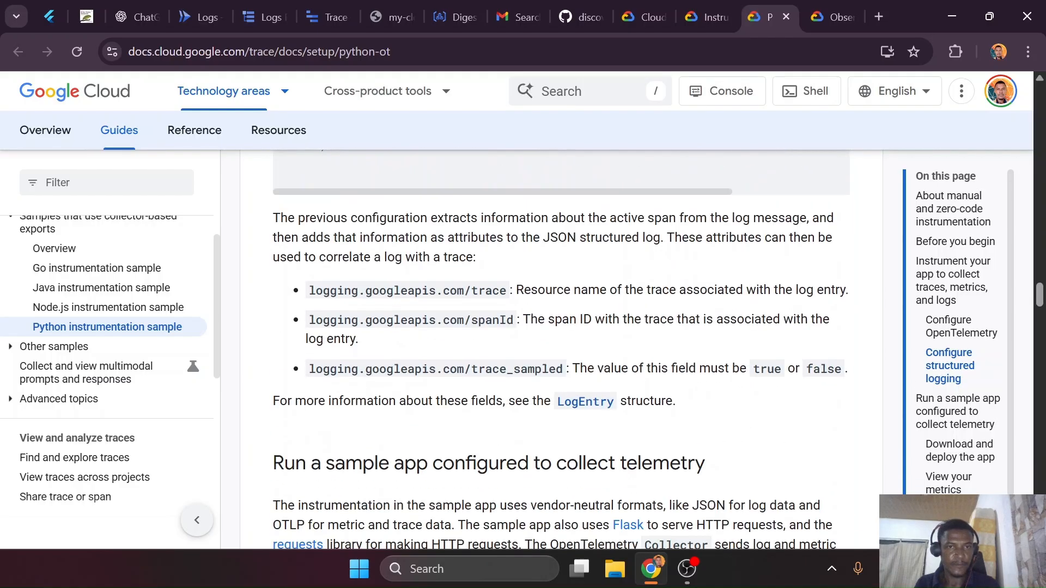
scroll(386, 352, "down", 8)
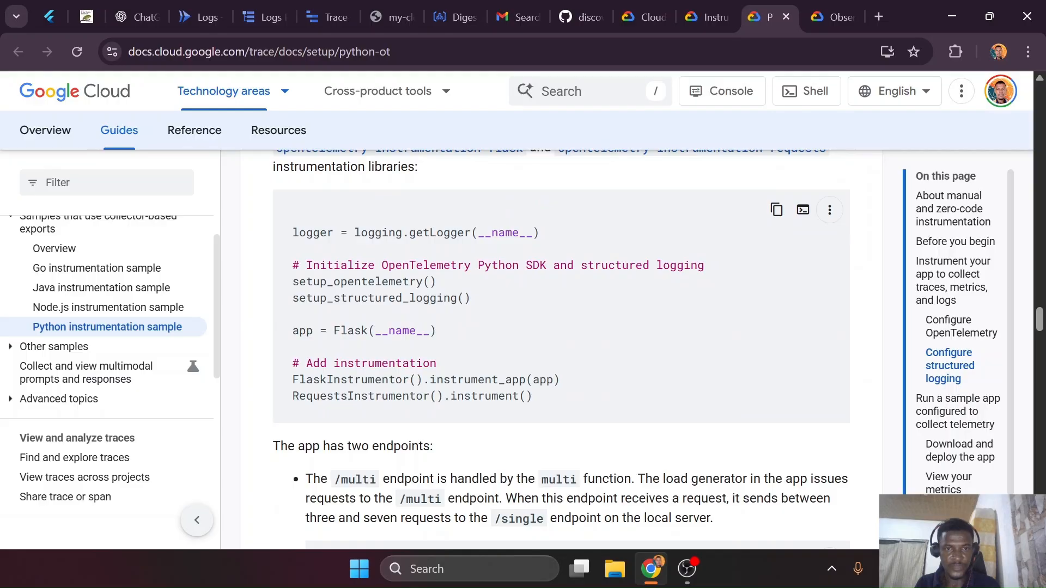
Read the sample app's /multi and /single endpoint code and the instructions for deploying it and viewing its metrics, traces and logs
scroll(561, 349, "down", 2)
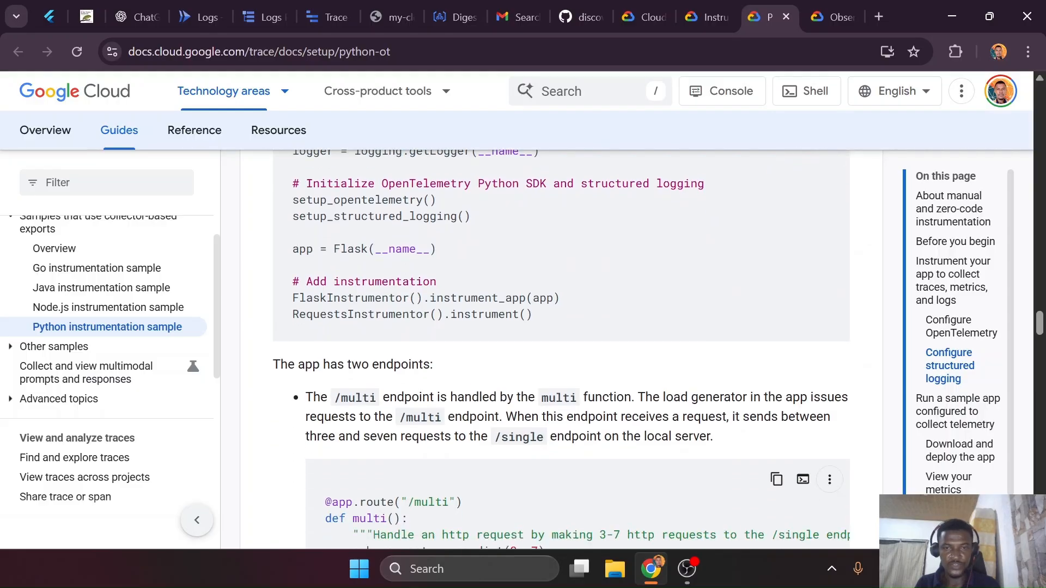
scroll(561, 348, "down", 4)
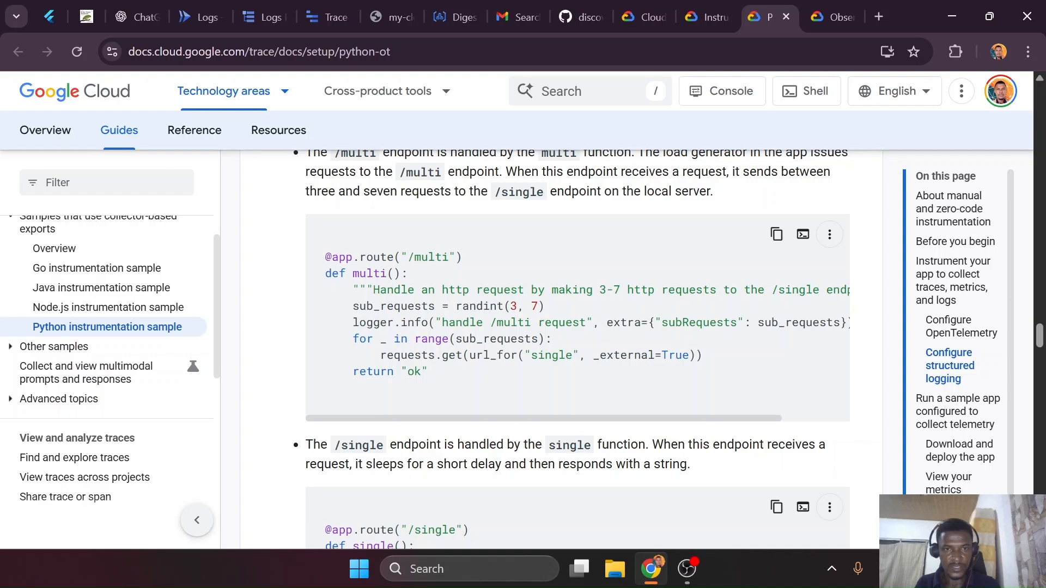
scroll(468, 288, "up", 3)
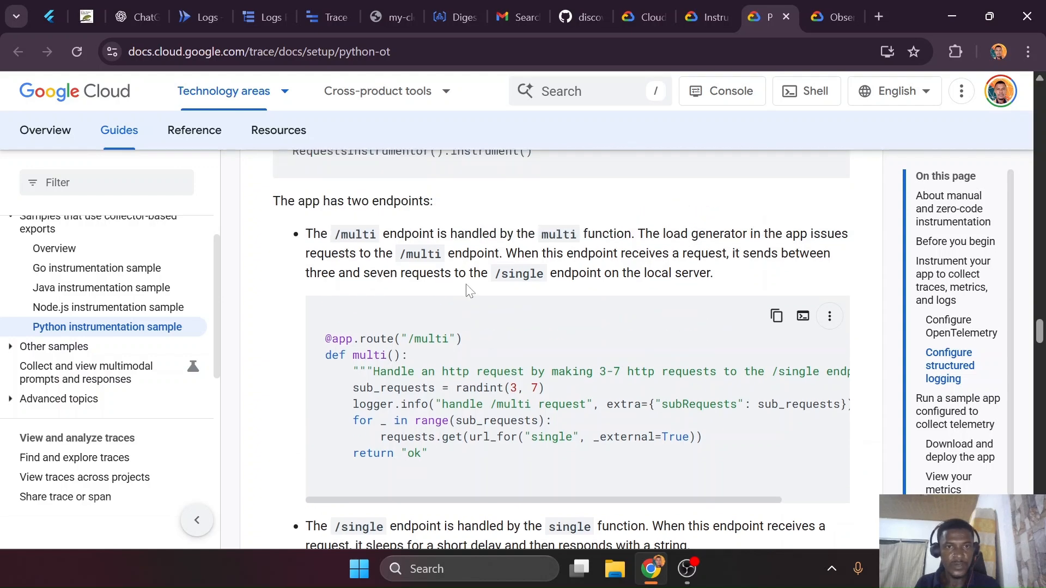
scroll(467, 288, "down", 5)
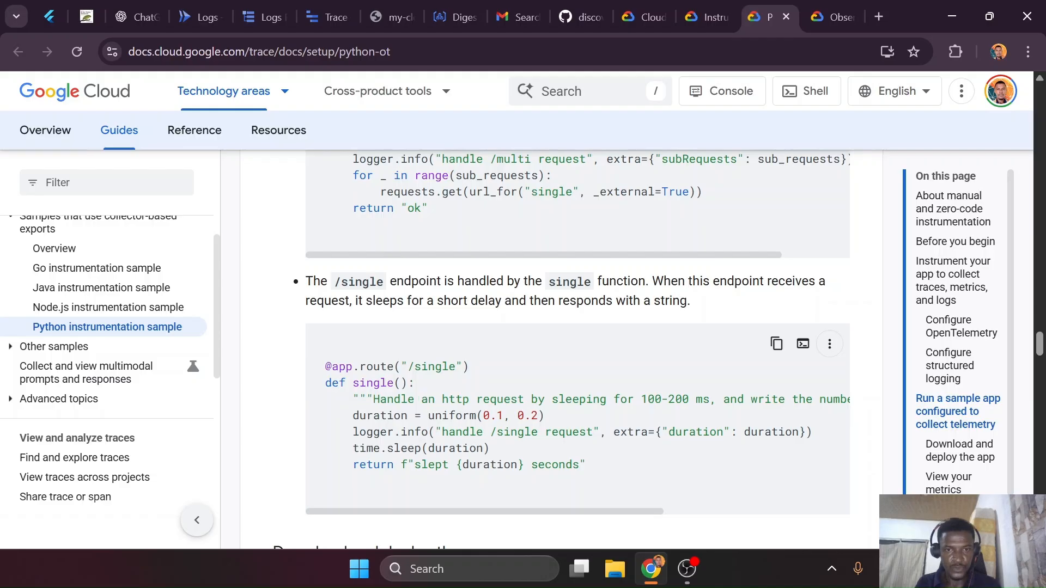
scroll(561, 349, "down", 10)
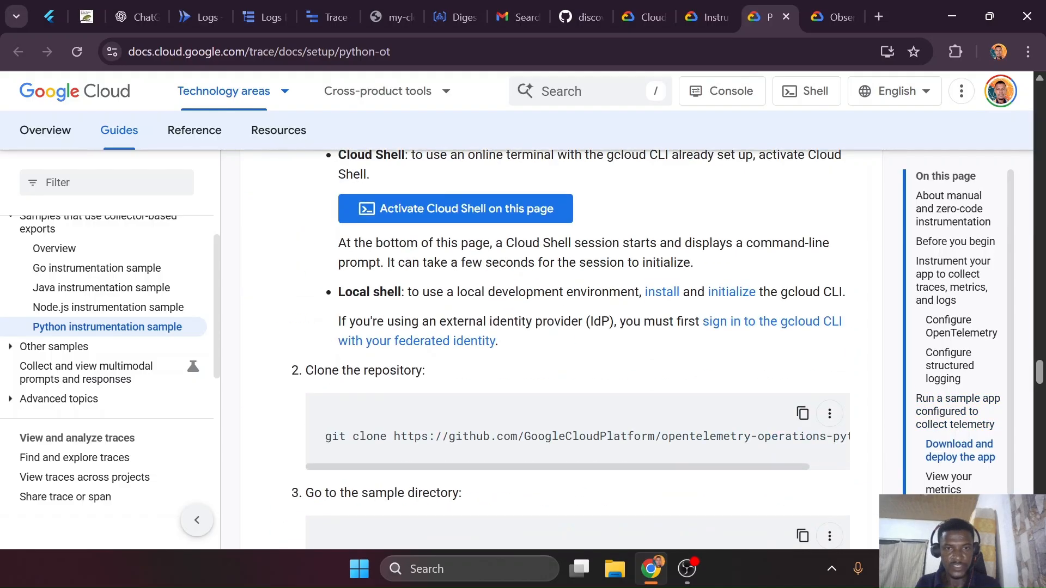
scroll(424, 329, "down", 18)
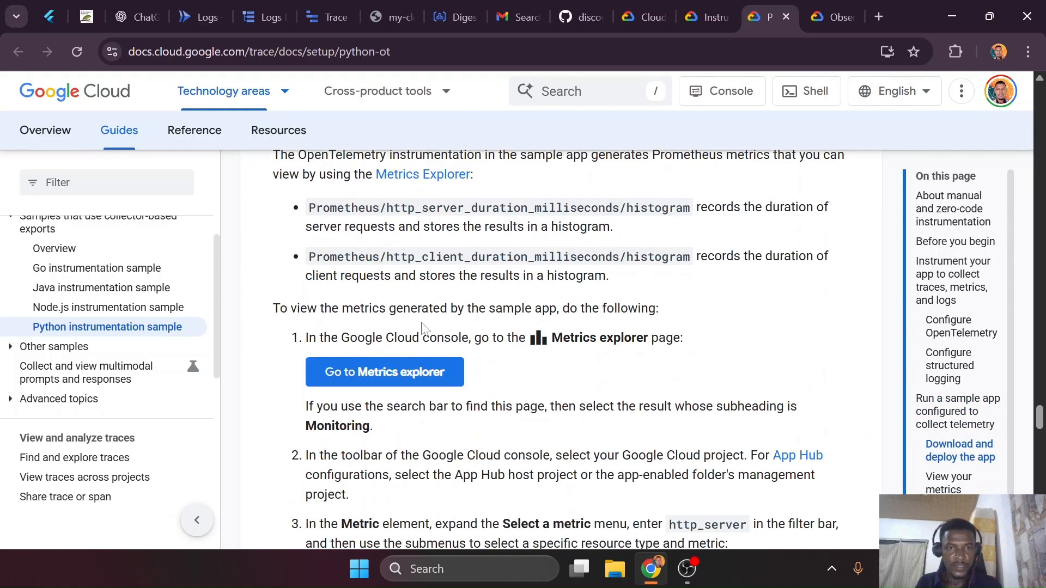
scroll(425, 328, "down", 3)
scroll(425, 329, "up", 4)
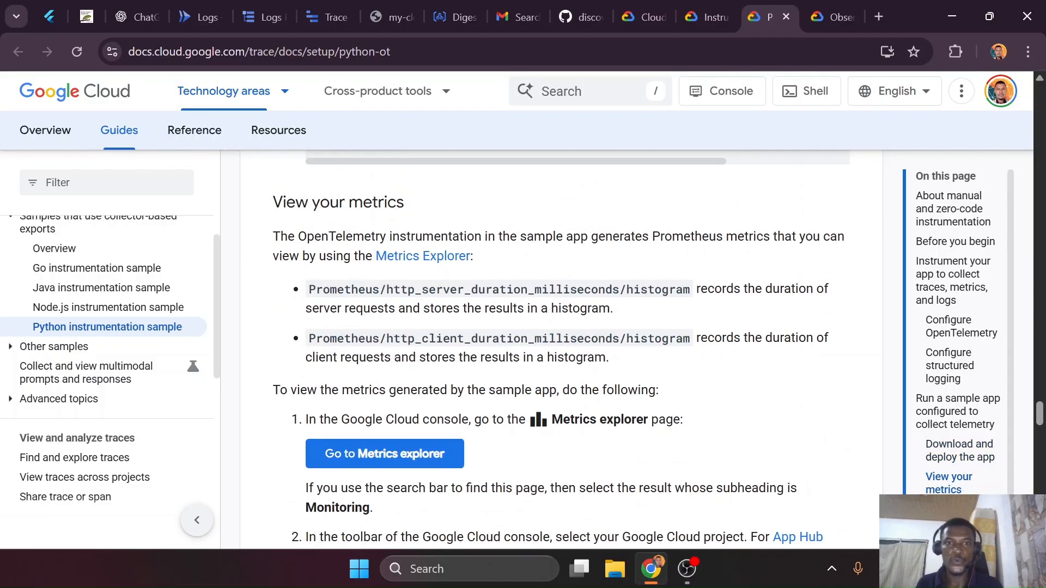
scroll(559, 350, "down", 14)
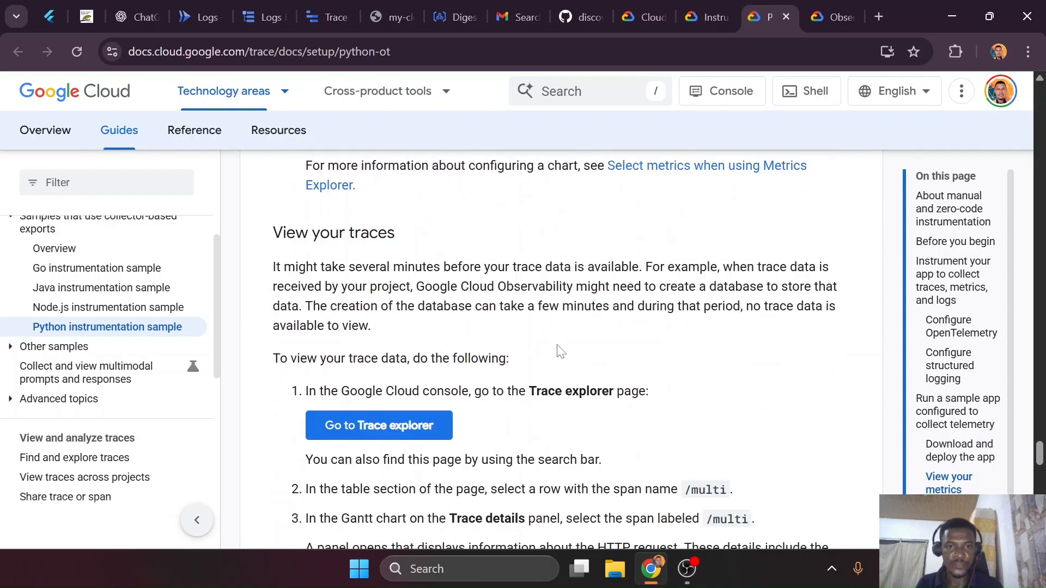
scroll(560, 350, "down", 3)
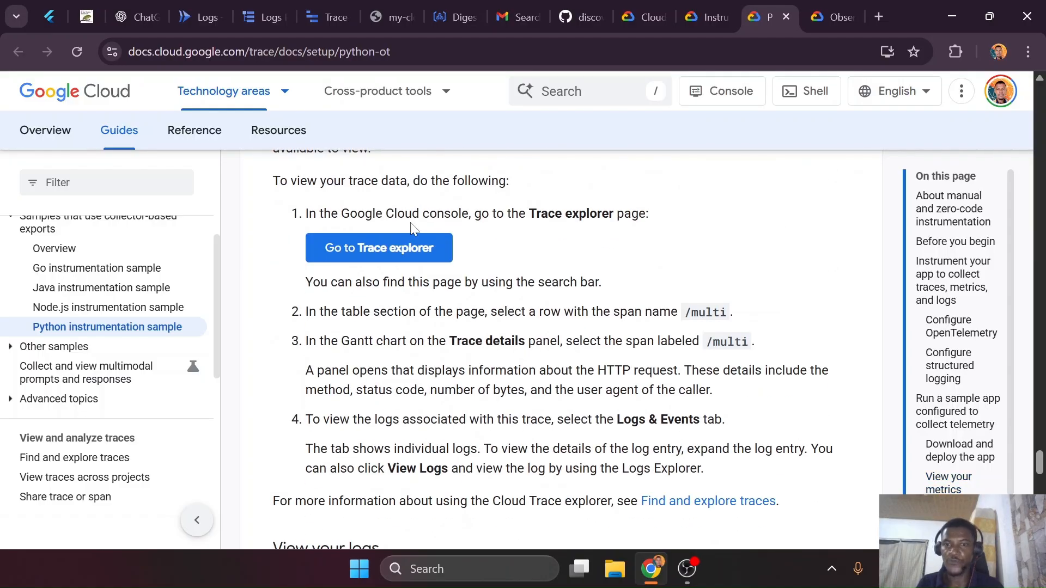
scroll(524, 325, "down", 6)
scroll(524, 325, "down", 5)
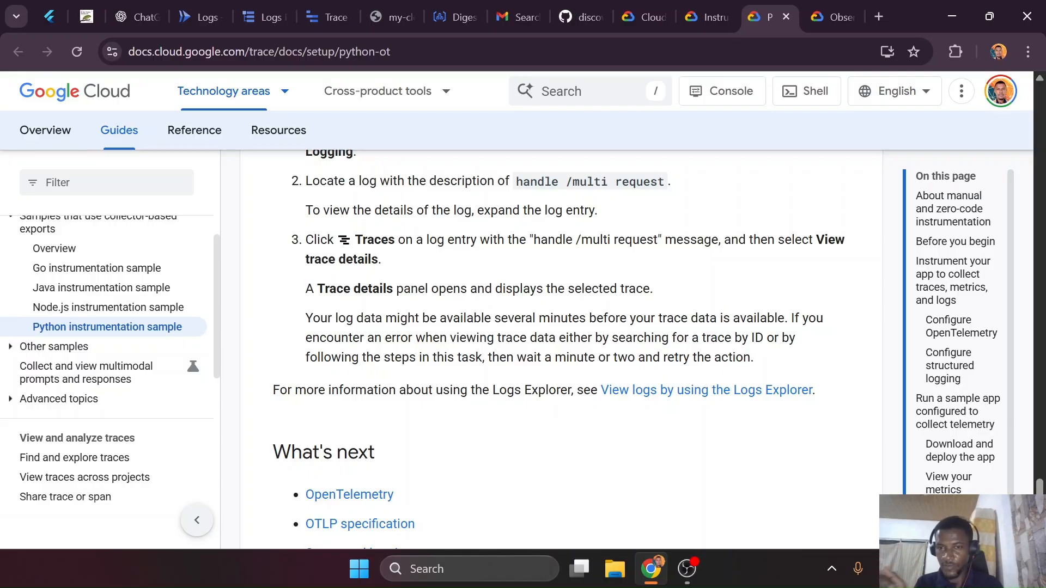
Return to the sample app's initialization code and highlight the setup_opentelemetry() call
scroll(528, 333, "up", 15)
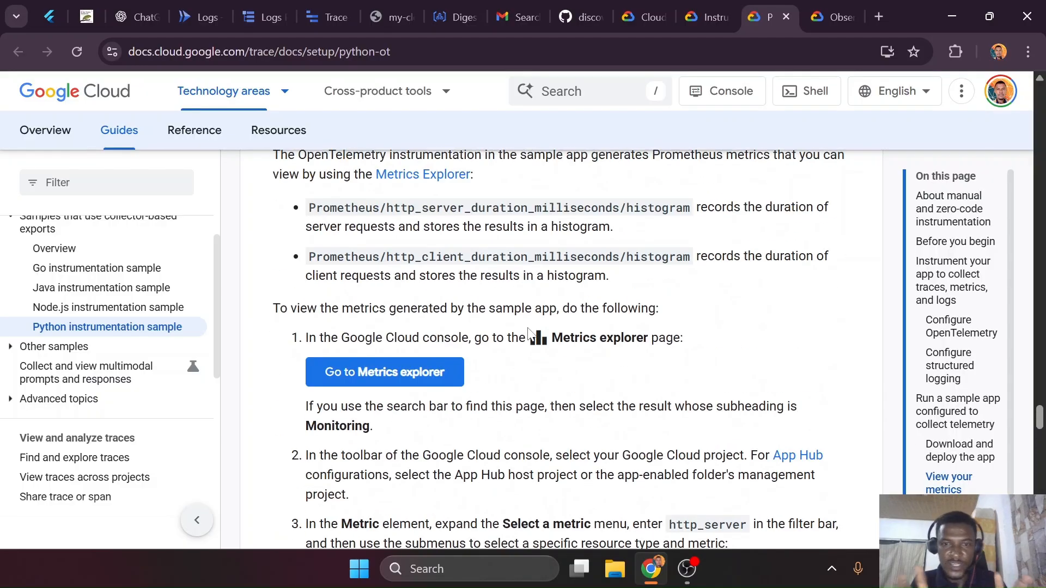
scroll(528, 331, "up", 15)
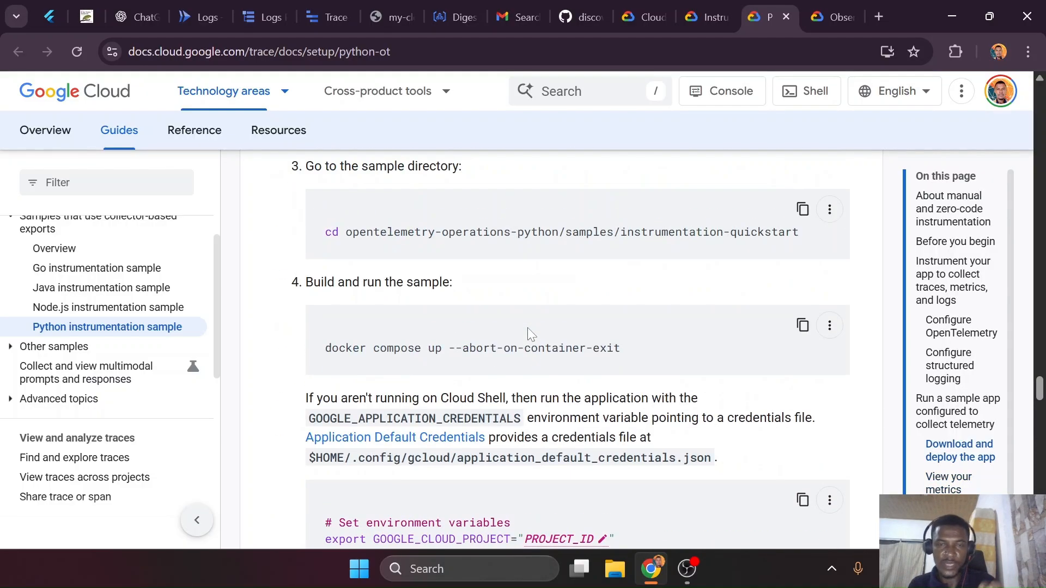
scroll(528, 333, "up", 2)
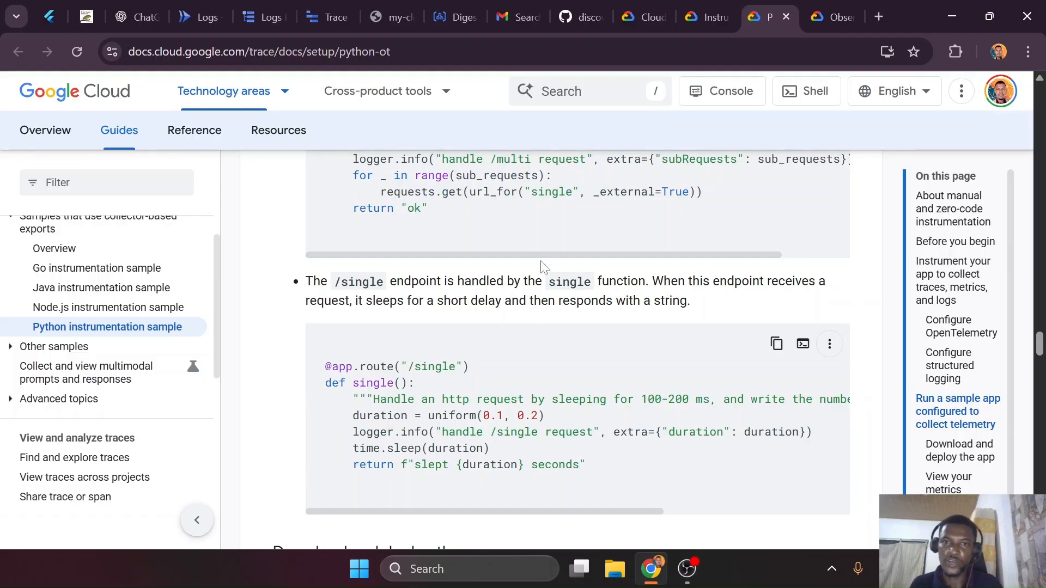
scroll(544, 256, "up", 4)
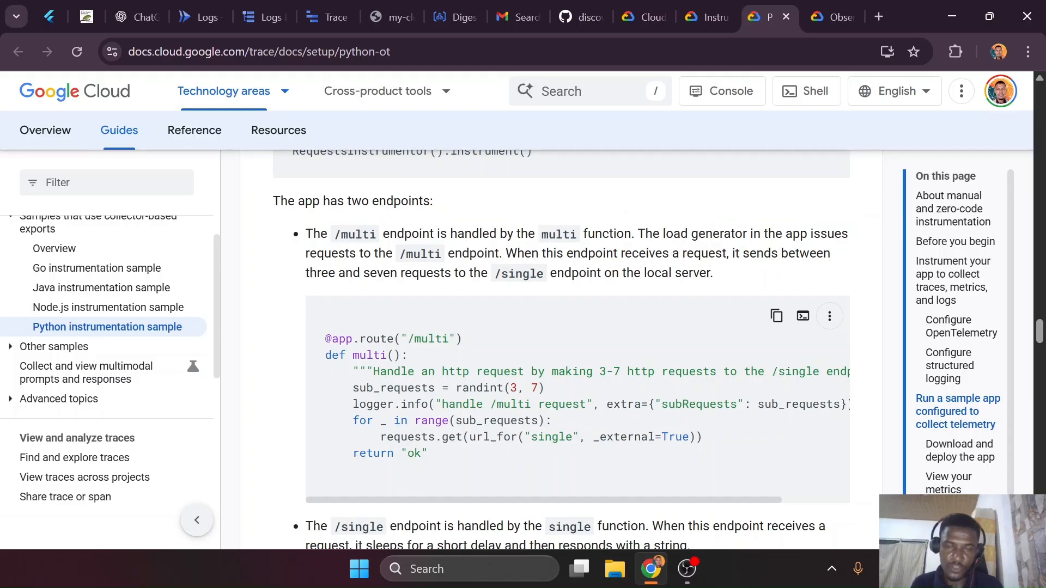
scroll(574, 302, "up", 4)
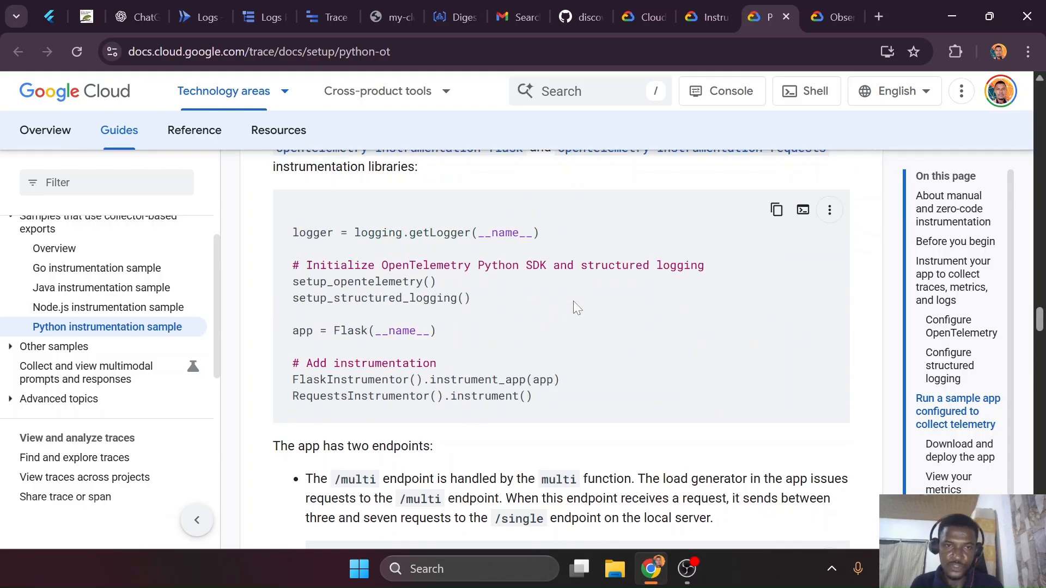
scroll(436, 320, "up", 2)
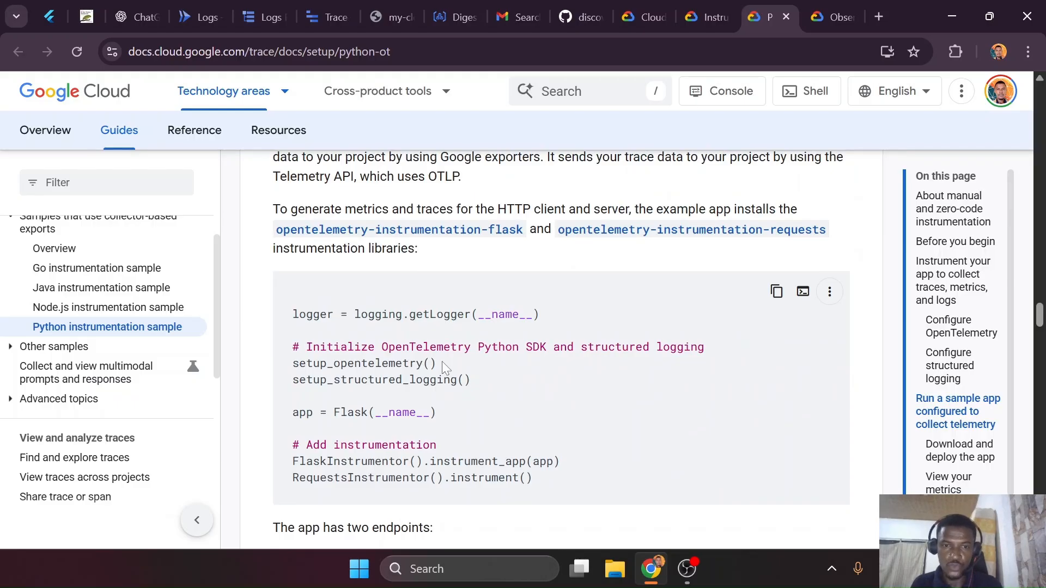
left_click_drag(442, 361, 279, 365)
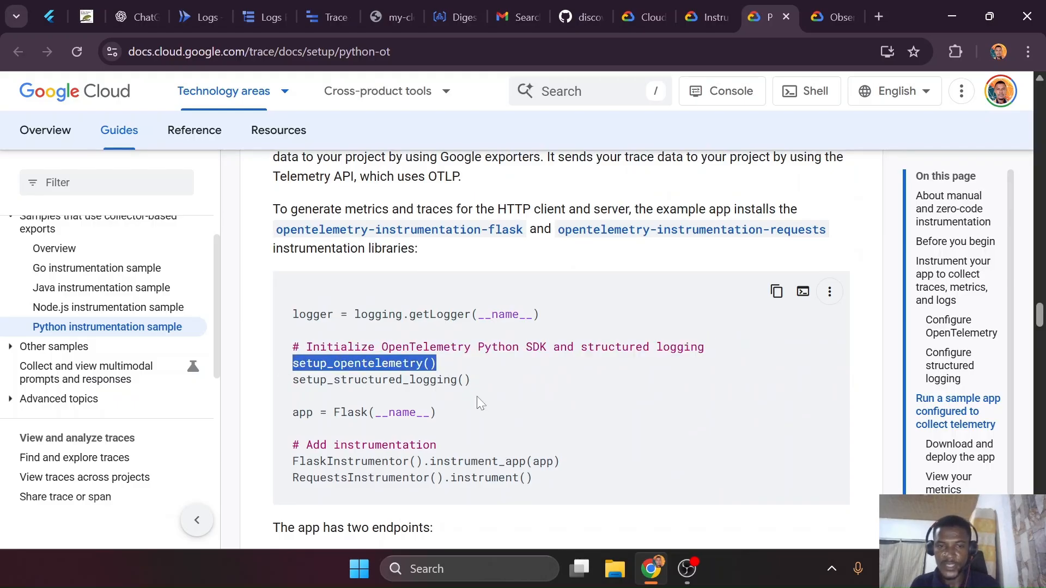
Examine the setup_structured_logging function, including its JsonFormatter and the renamed trace and span ID fields
scroll(485, 404, "up", 8)
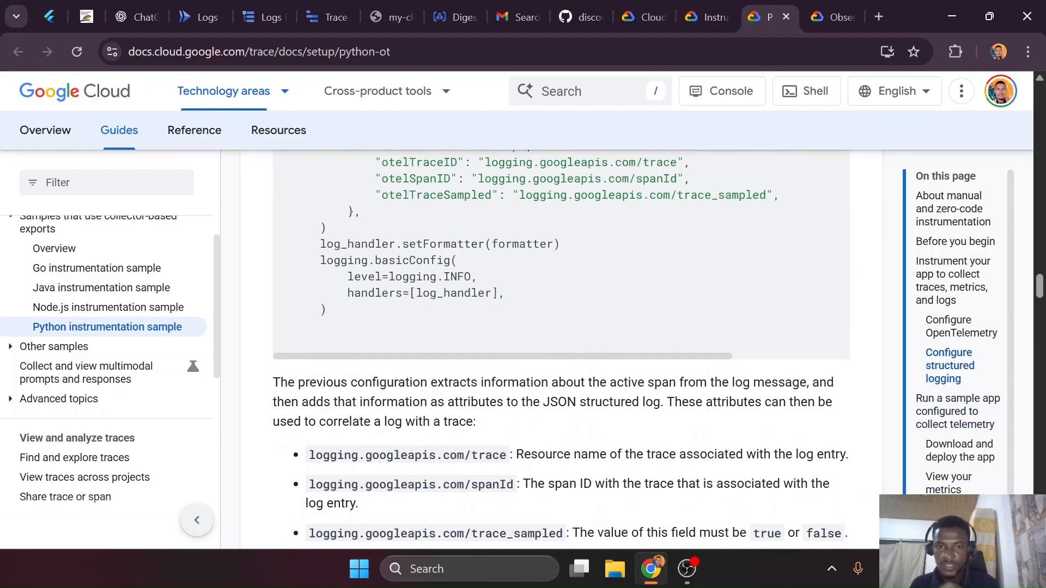
scroll(561, 349, "up", 4)
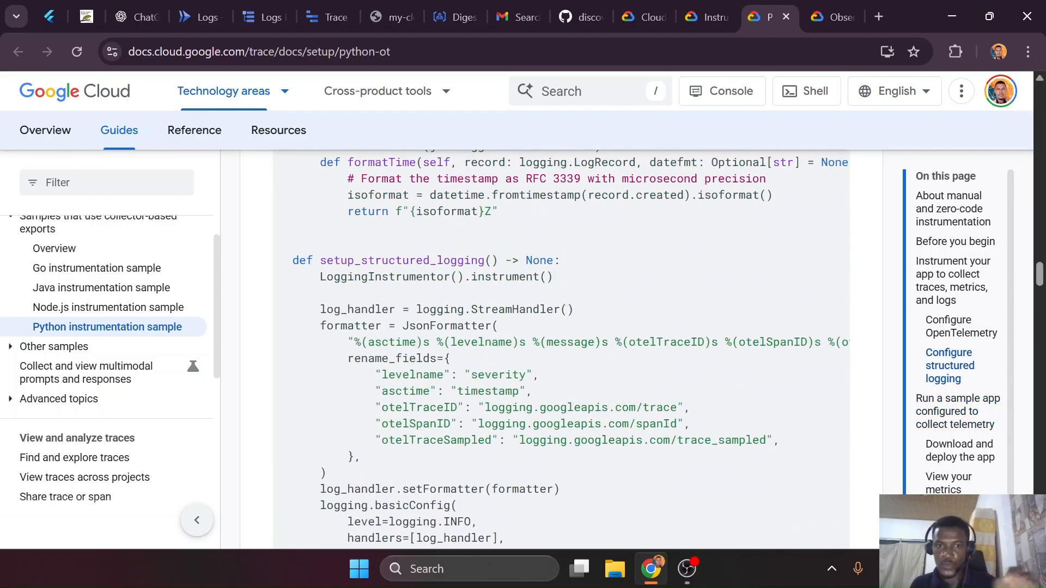
scroll(532, 397, "down", 1)
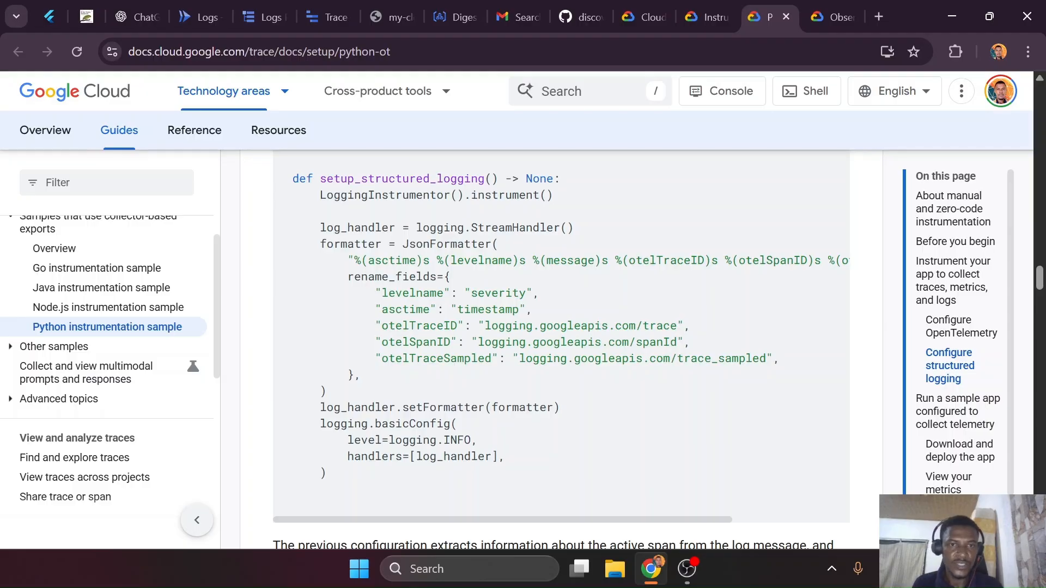
left_click_drag(368, 261, 417, 261)
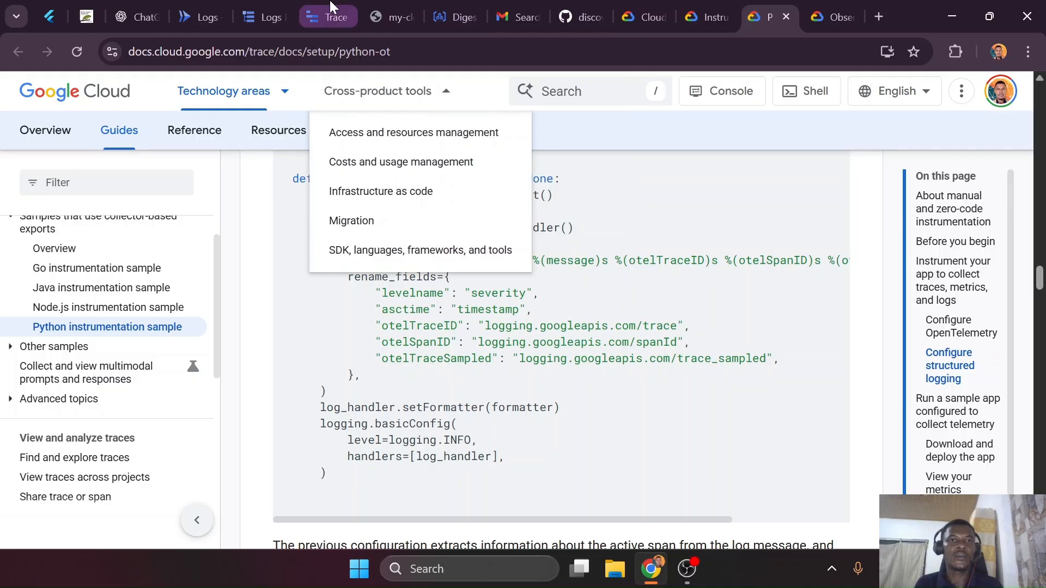
Close the open trace details in Trace explorer and rerun the "cache" component query in Logs Explorer
left_click(330, 8)
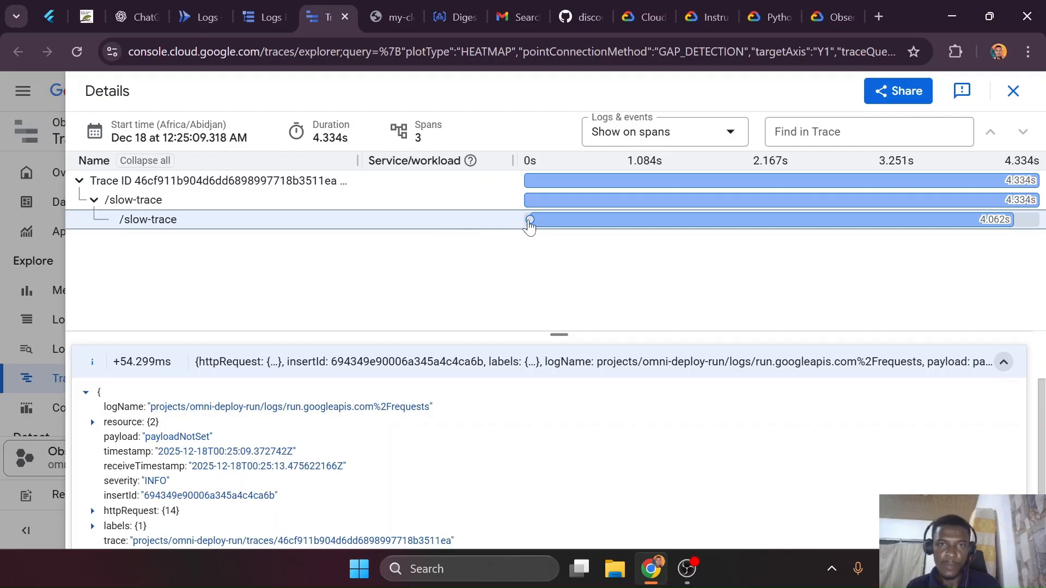
left_click(15, 240)
left_click(263, 10)
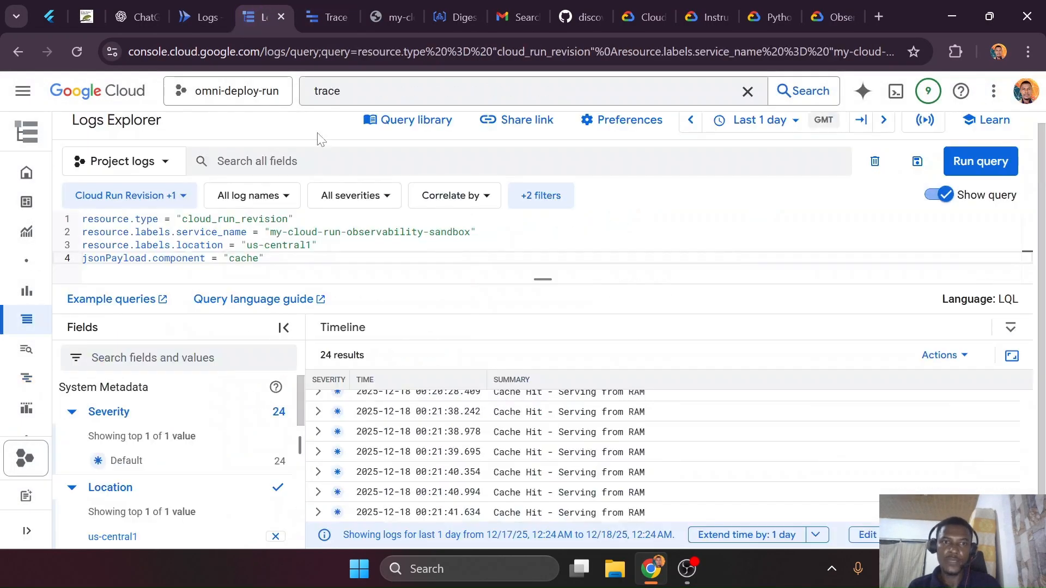
left_click(993, 161)
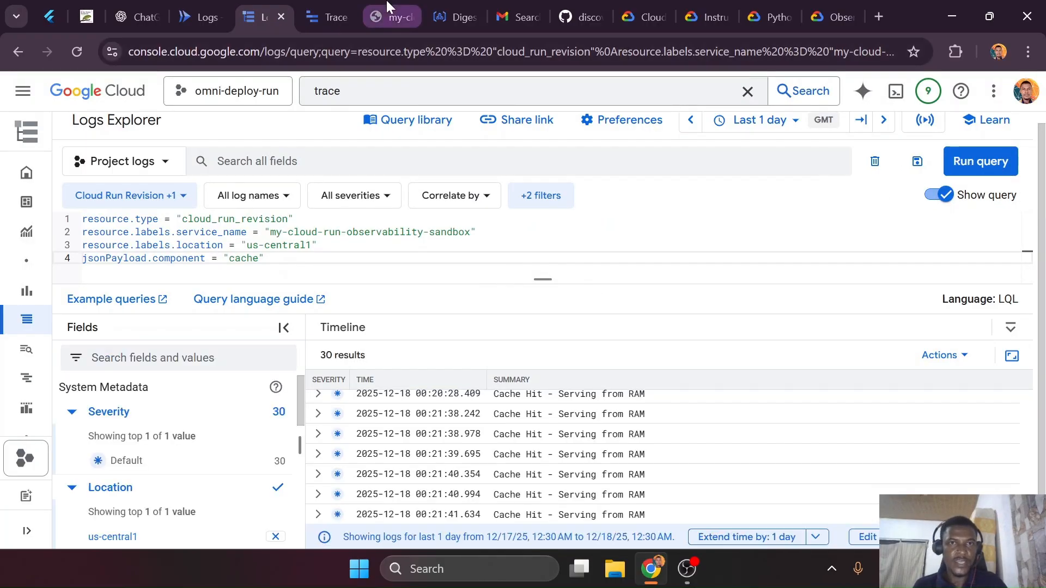
Switch to the Zed editor and copy the component value "trace-demo" from the "Slow process finished..." log call in main.py
left_click(391, 17)
key("ctrl+super+Right")
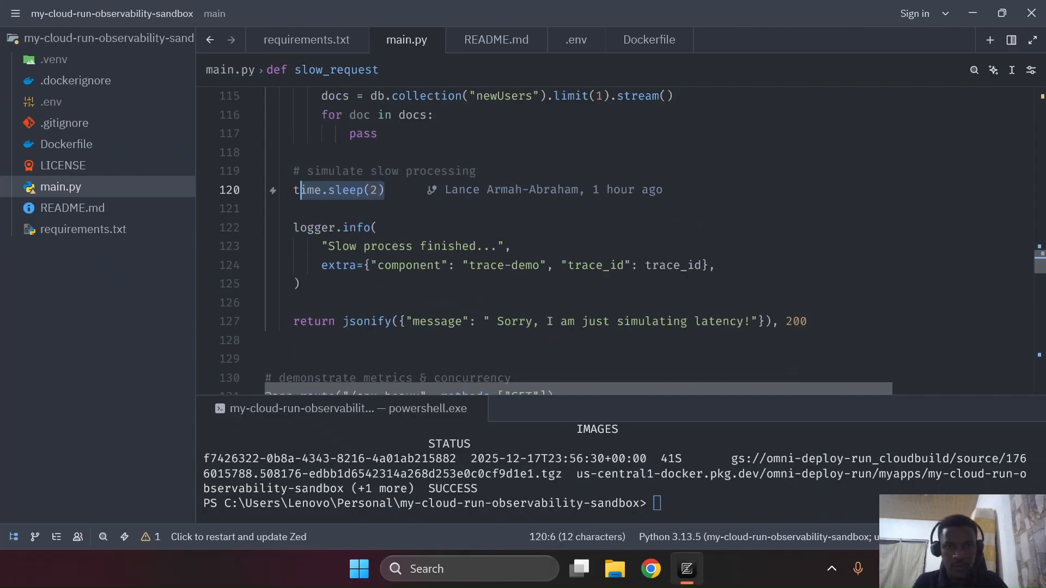
left_click_drag(470, 265, 541, 266)
key("ctrl+c")
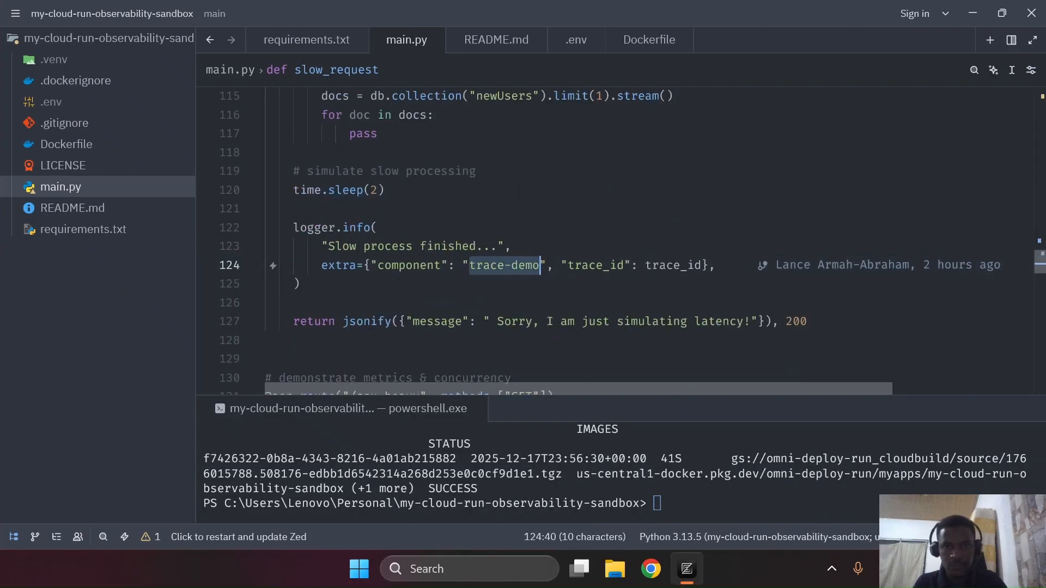
Back in Logs Explorer in the browser, set jsonPayload.component to "trace-demo" in the query and run it
key("ctrl+super+Left")
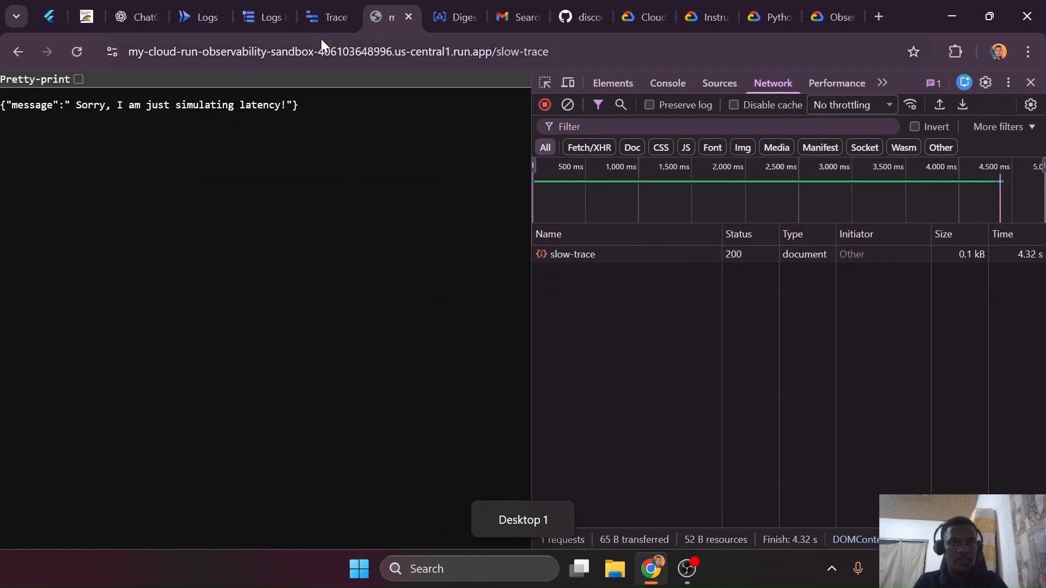
left_click(314, 7)
left_click_drag(398, 176, 252, 6)
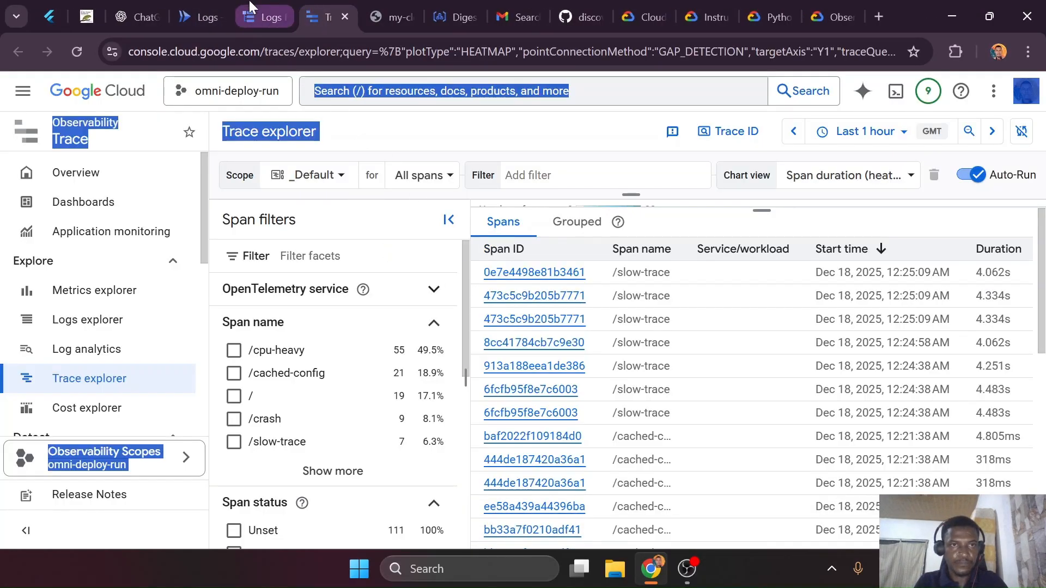
left_click(251, 6)
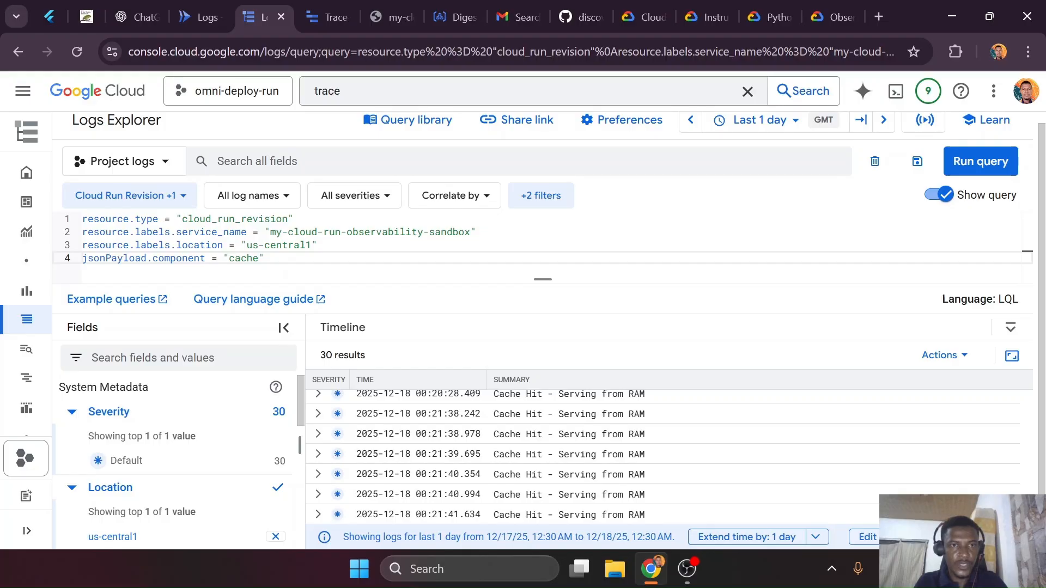
double_click(245, 258)
key("ctrl+v")
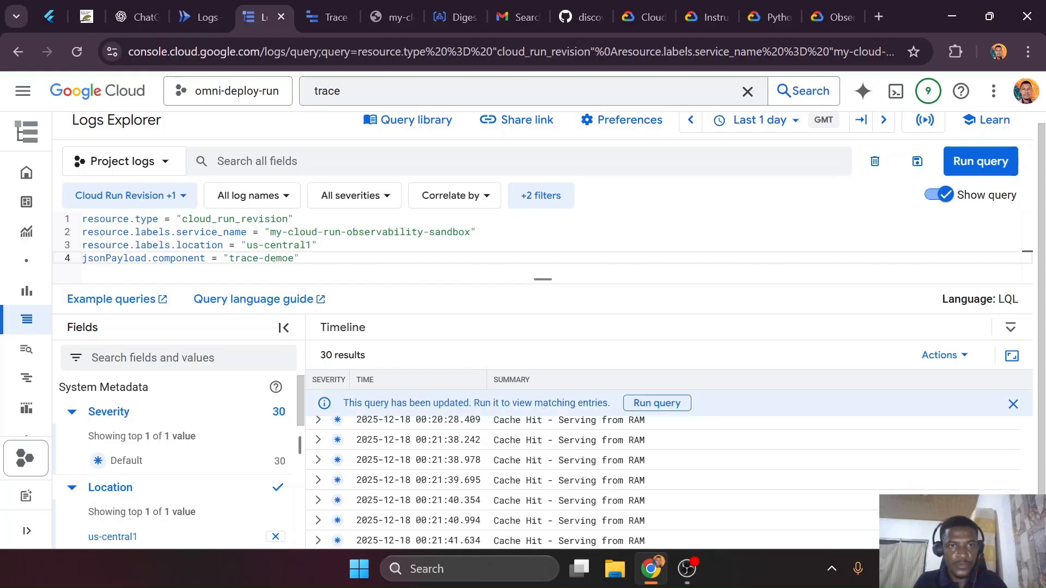
key("BackSpace")
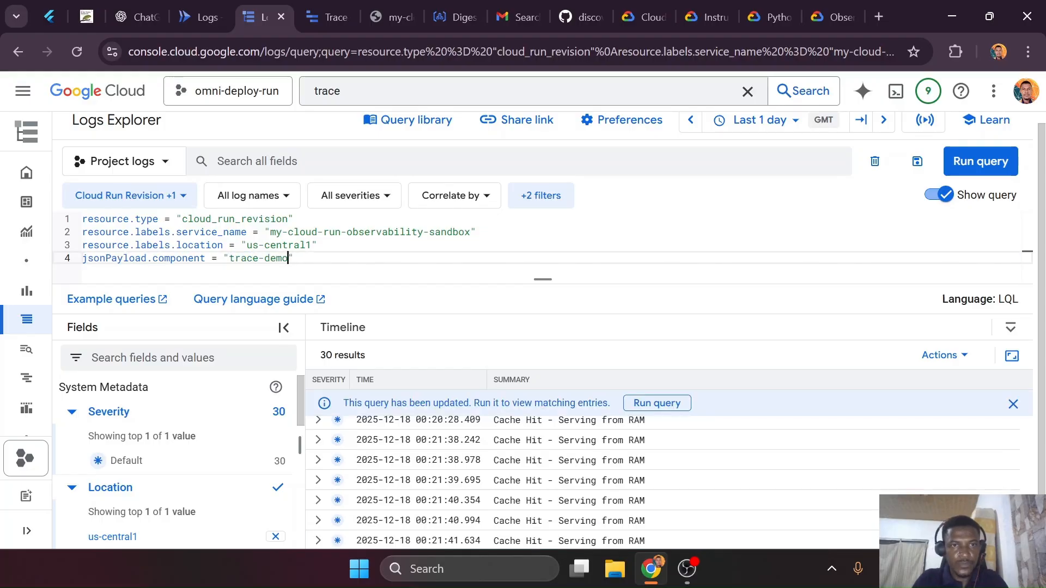
left_click(969, 173)
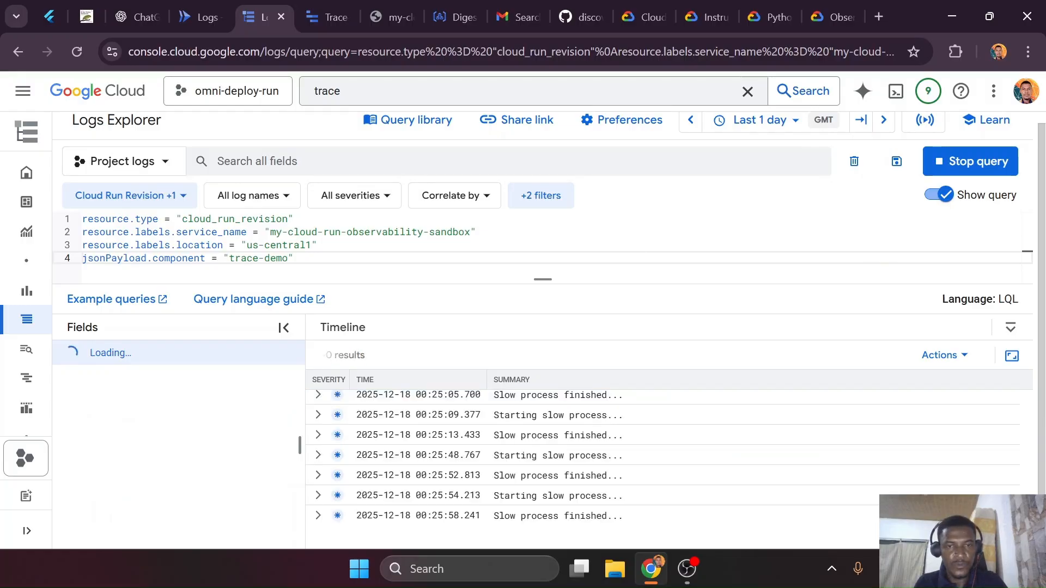
Copy the trace_id from the latest "Starting slow process..." log entry's jsonPayload and return to Trace explorer
left_click(319, 492)
scroll(321, 496, "down", 3)
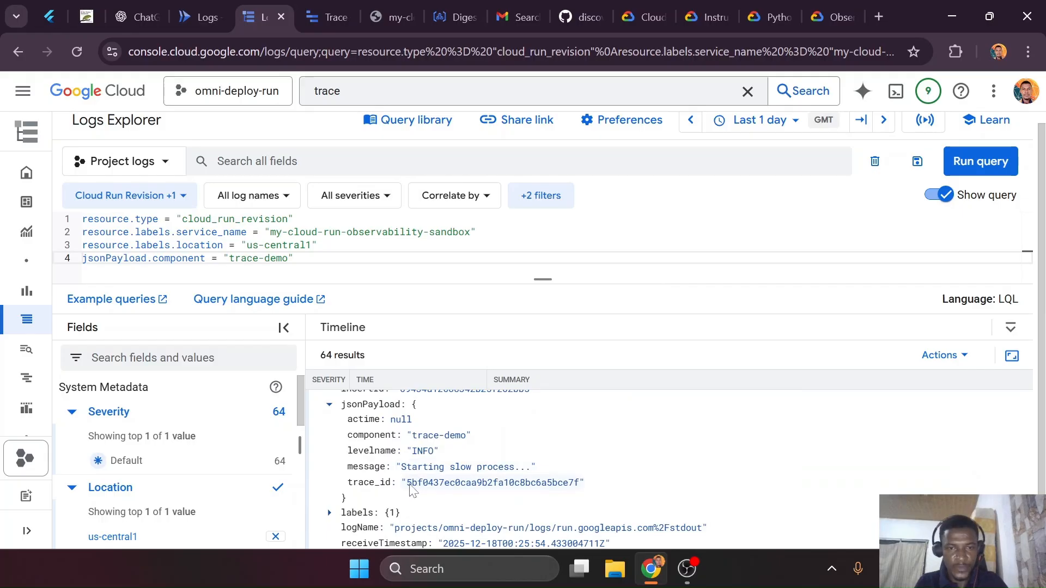
left_click_drag(407, 483, 581, 496)
key("ctrl+c")
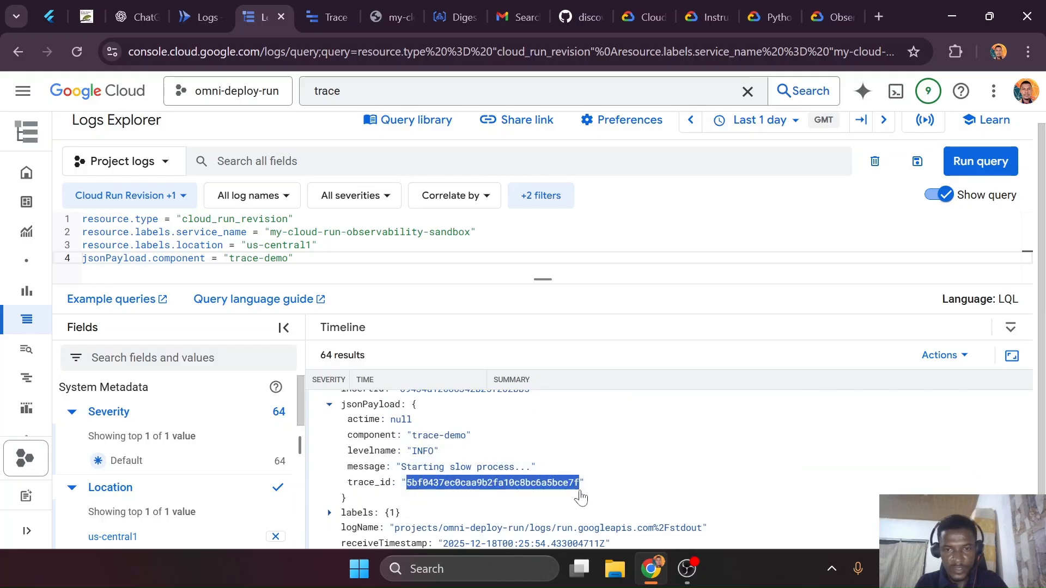
left_click(330, 17)
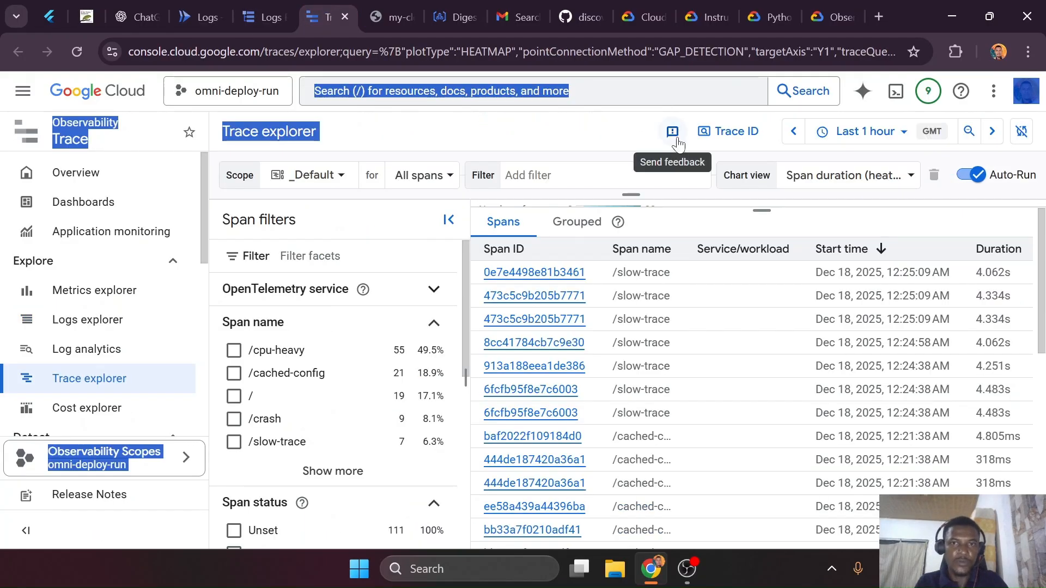
Look up the copied trace ID in Trace explorer over the last 1 hour and close the trace details
left_click(866, 132)
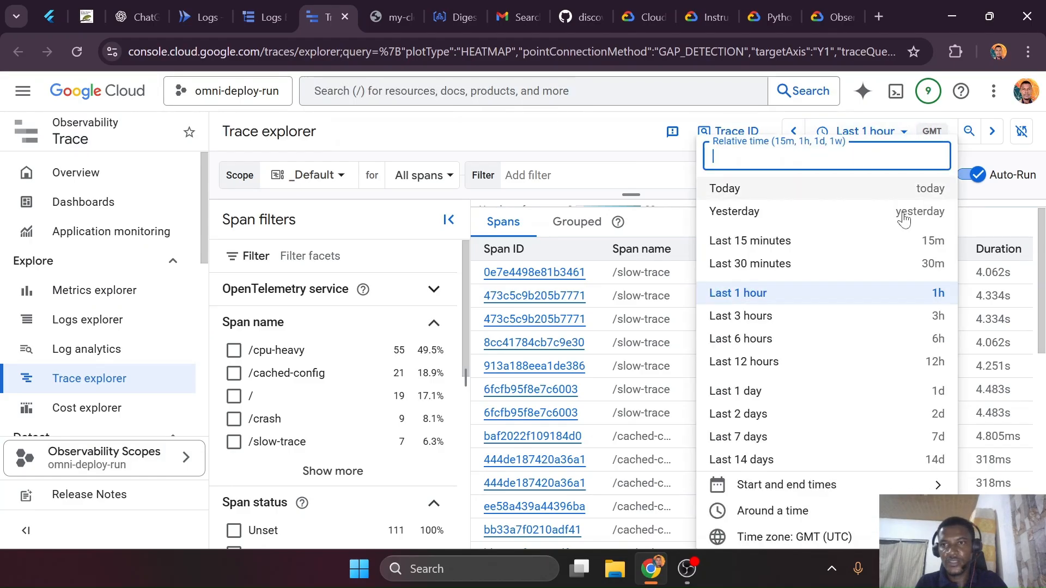
left_click(800, 303)
left_click(744, 137)
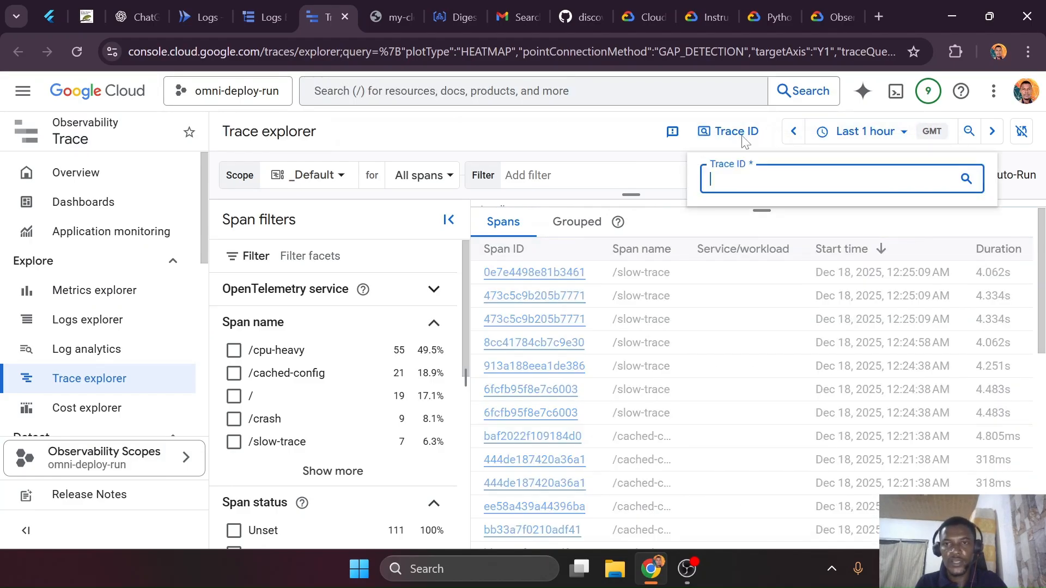
key("ctrl+v")
key("Return")
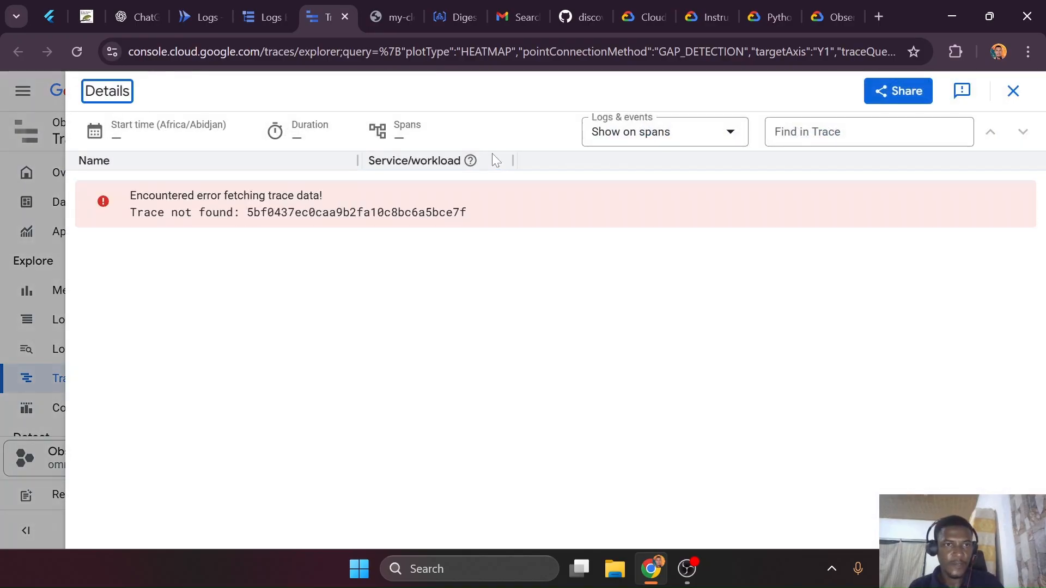
left_click(18, 192)
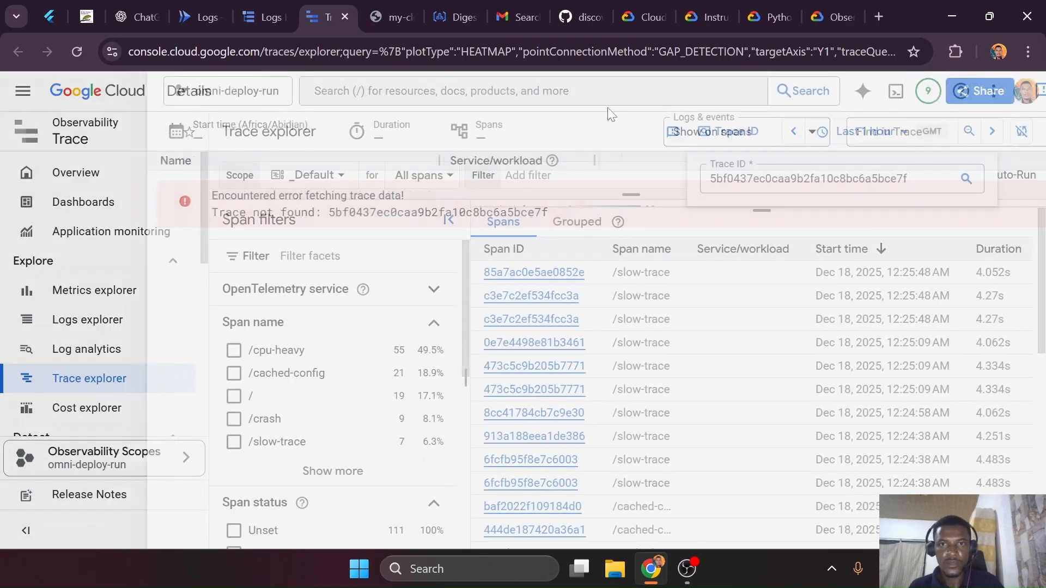
Limit the time range to the last 15 minutes, look up the same trace ID again and close its details
left_click(889, 140)
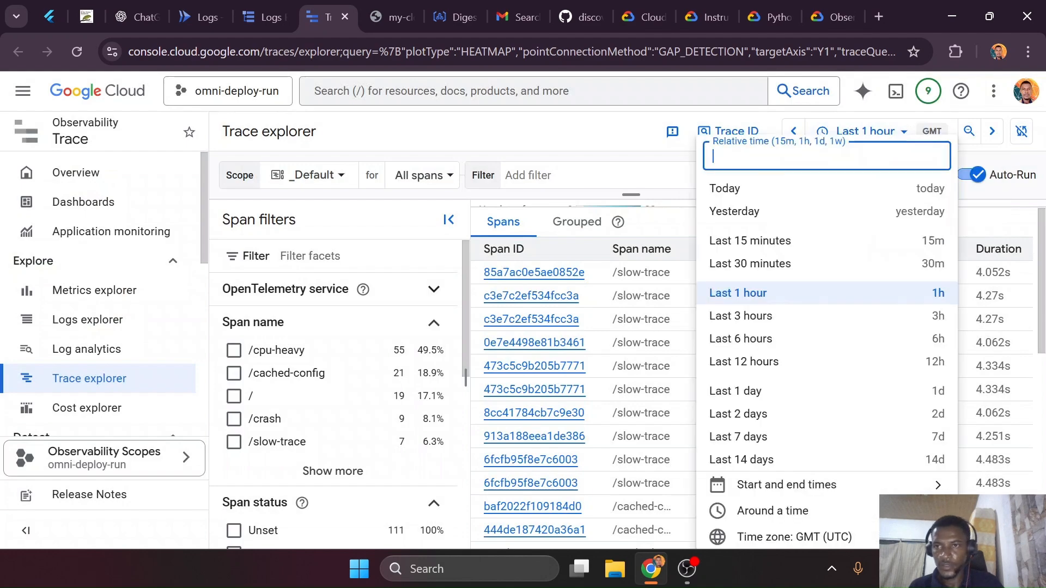
left_click(762, 245)
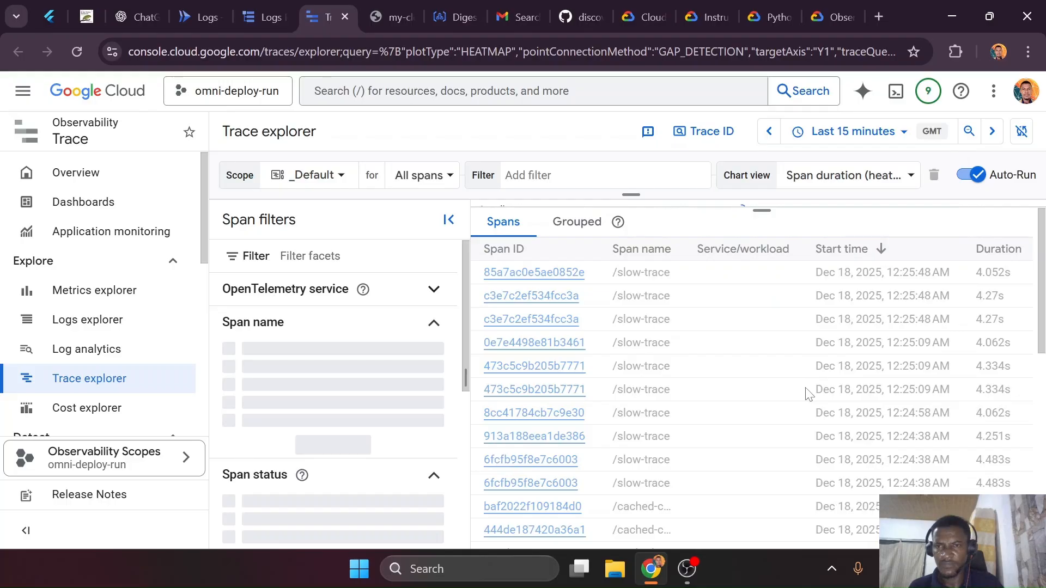
left_click(733, 134)
key("ctrl+v")
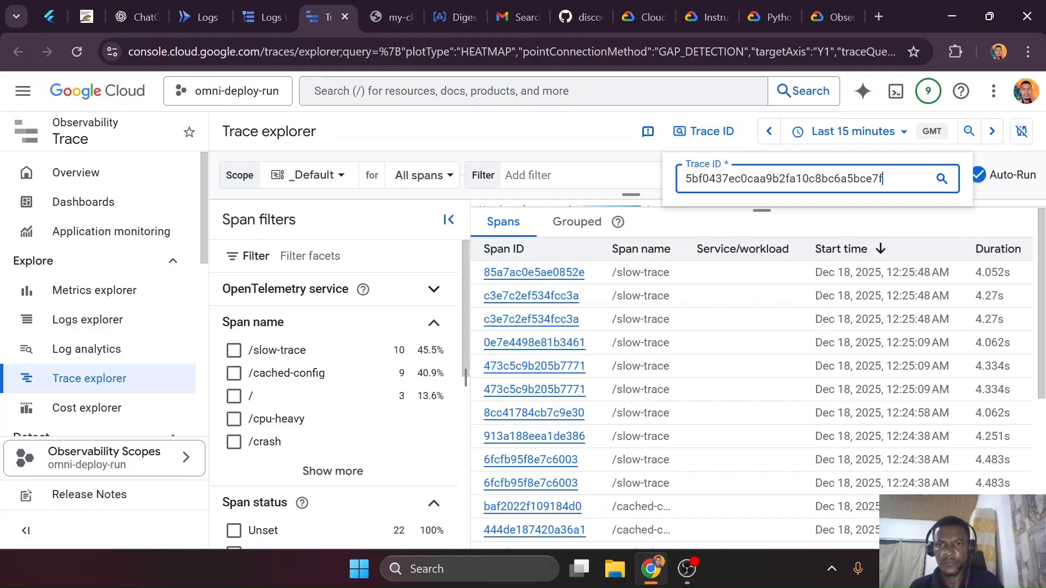
key("Return")
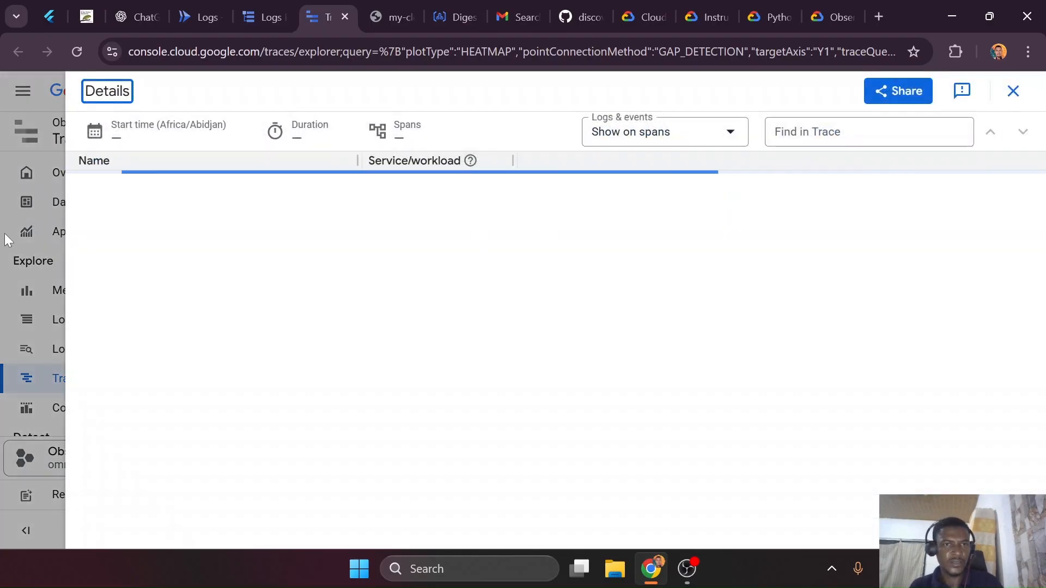
left_click(5, 235)
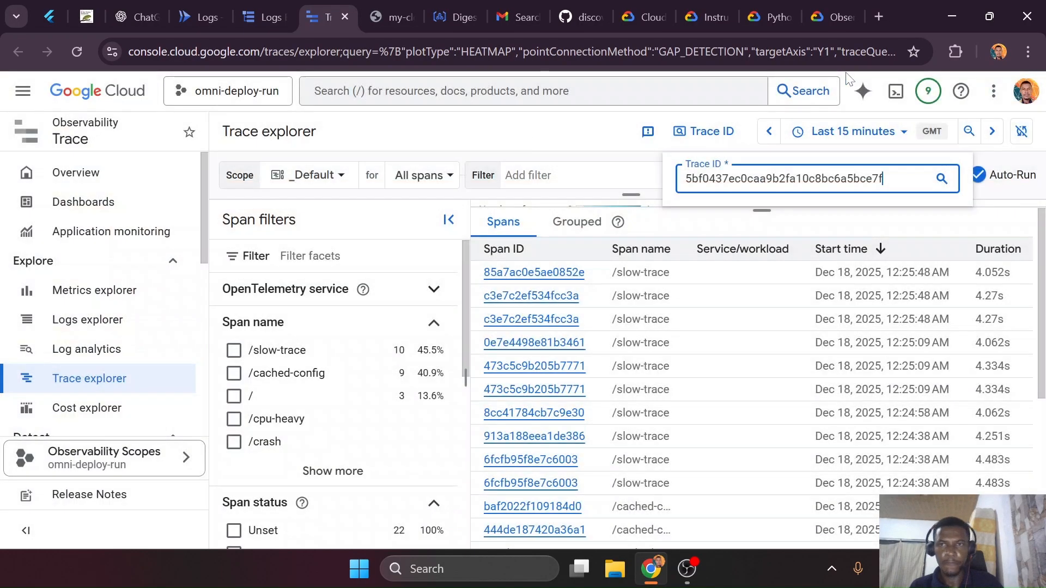
Set the time range back to the last 1 hour and retry the lookup of the same trace ID
left_click(852, 137)
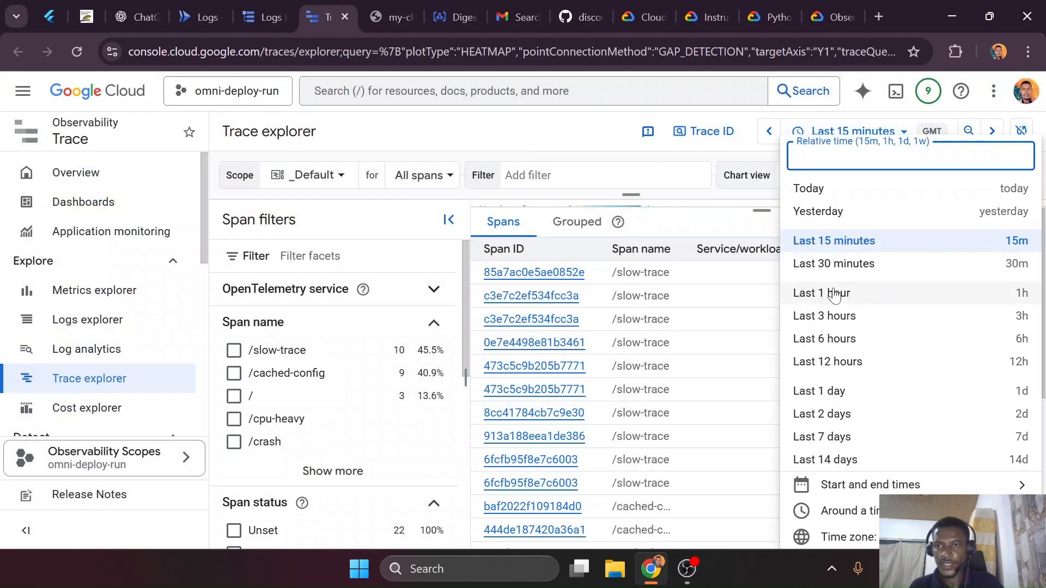
left_click(835, 293)
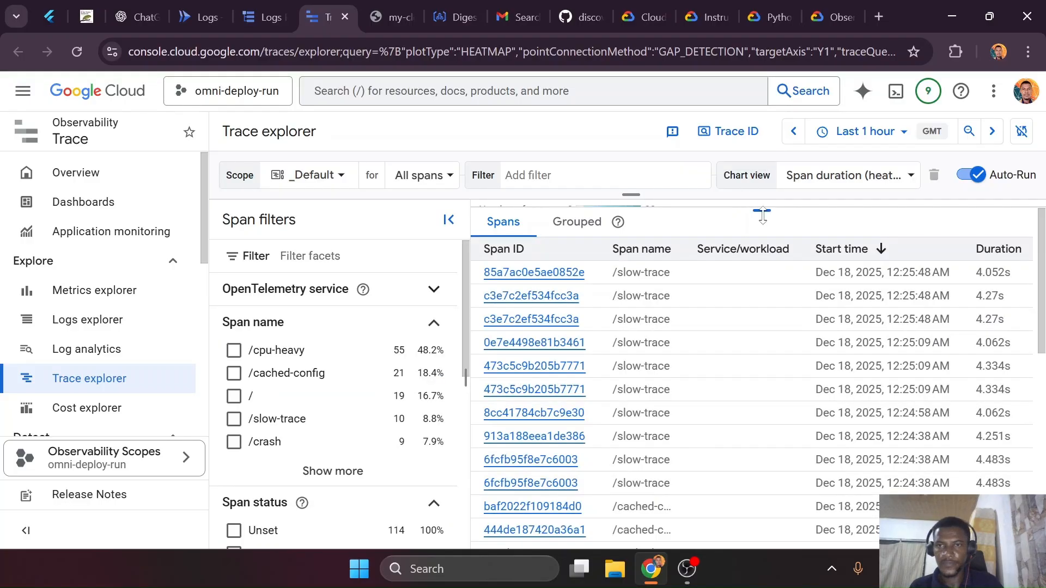
left_click(729, 132)
key("ctrl+v")
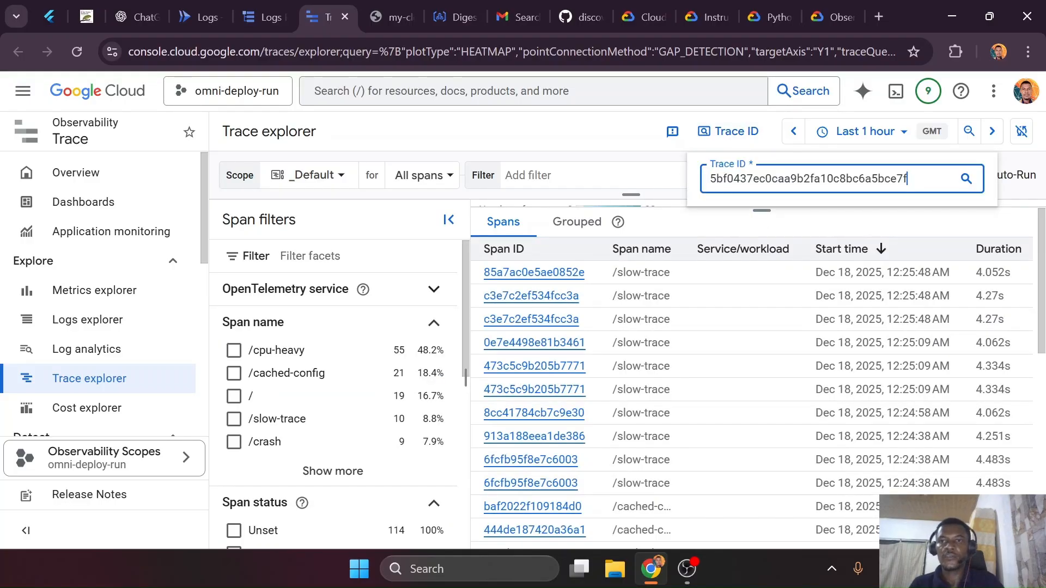
key("Return")
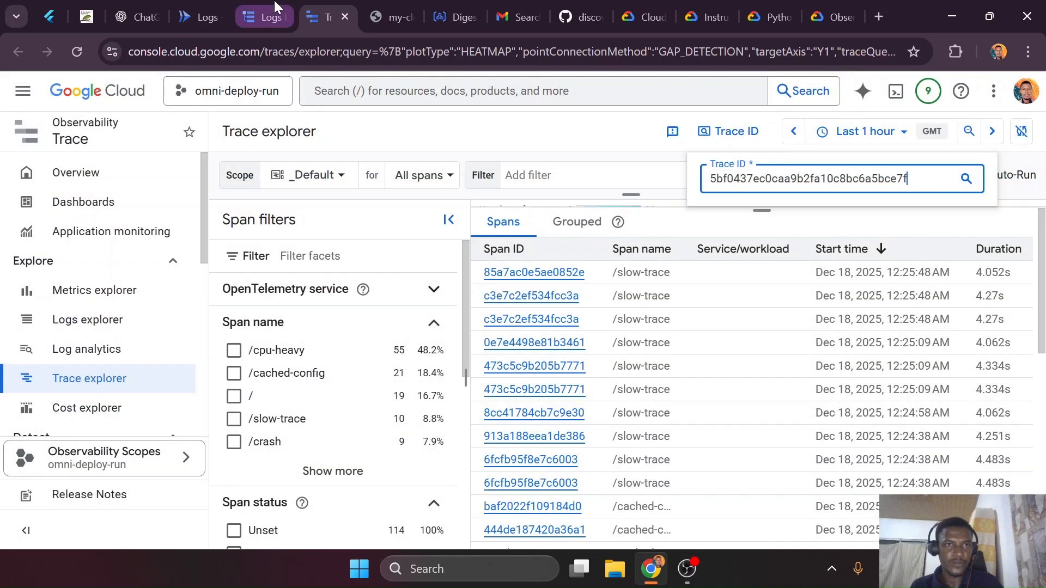
In Logs Explorer, expand the "Starting slow process..." entry from 00:24:58.089 and copy its jsonPayload trace_id
left_click(276, 9)
scroll(508, 478, "up", 3)
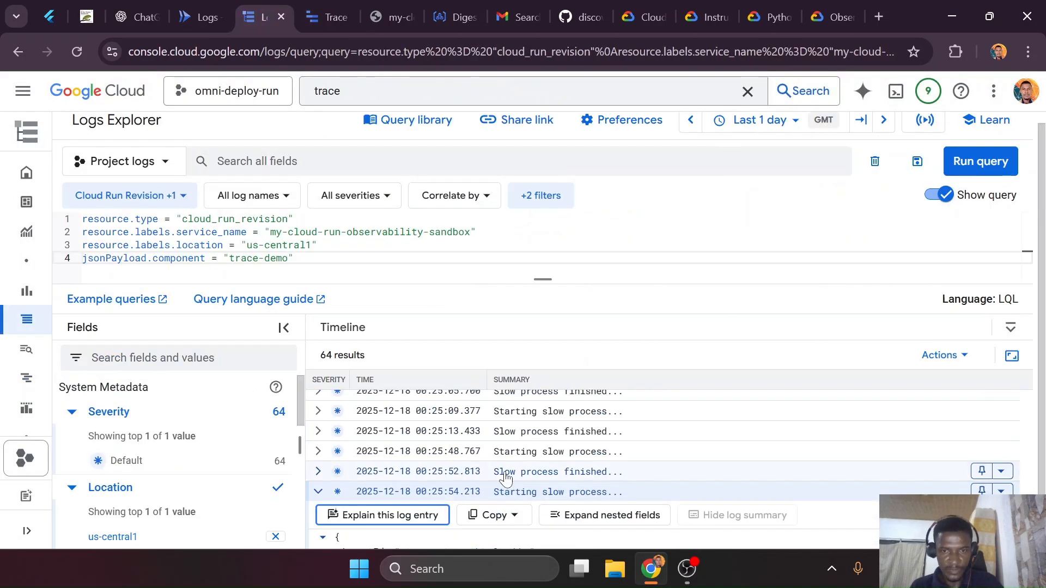
scroll(504, 473, "up", 3)
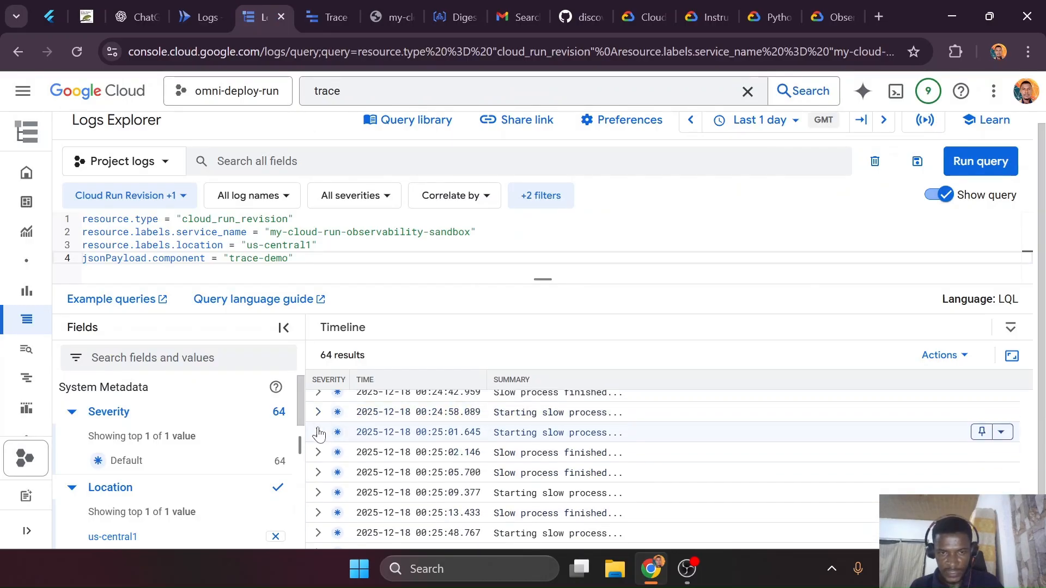
scroll(320, 446, "down", 3)
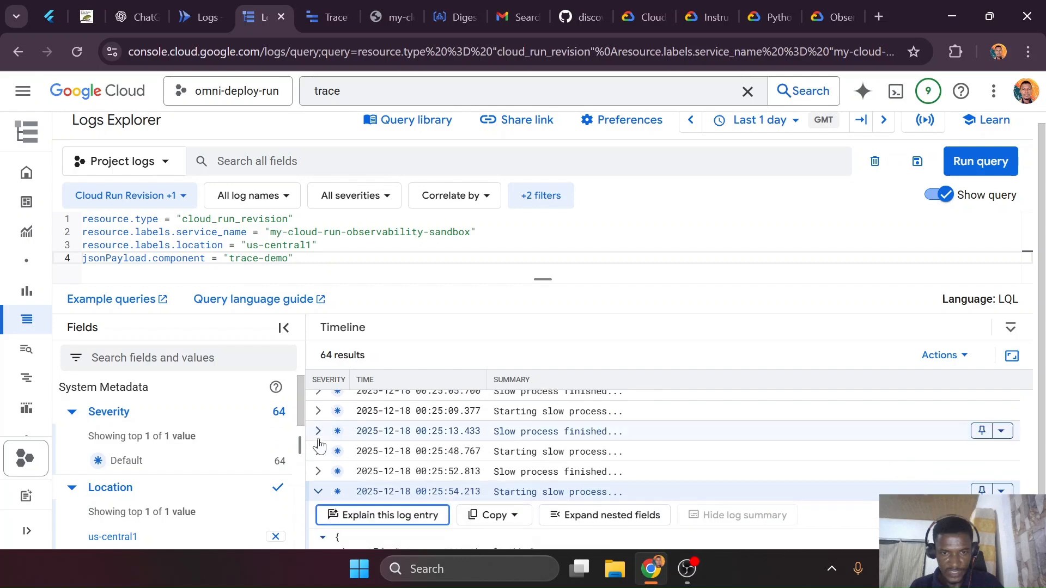
scroll(320, 446, "up", 3)
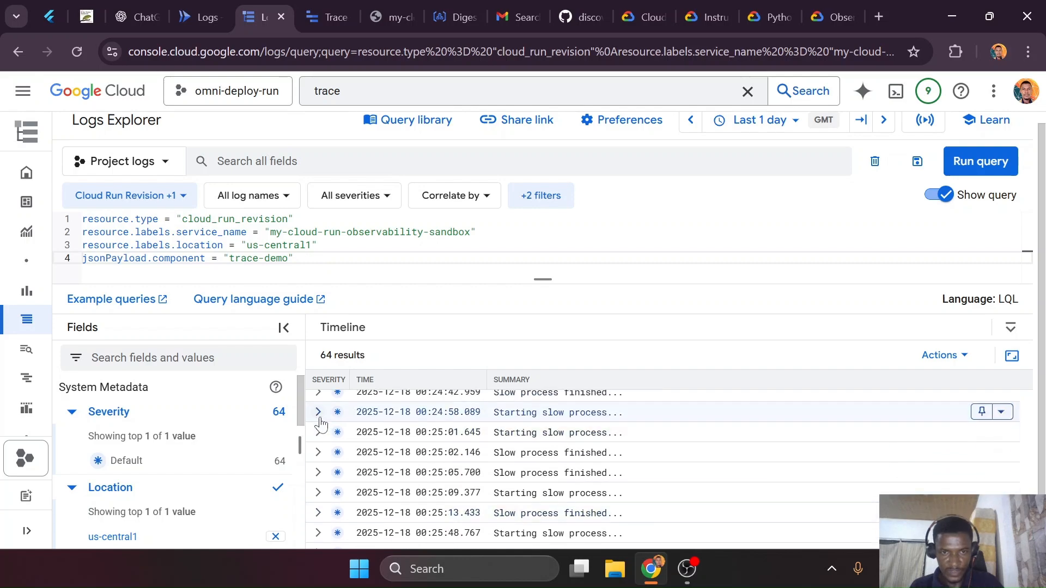
left_click(318, 415)
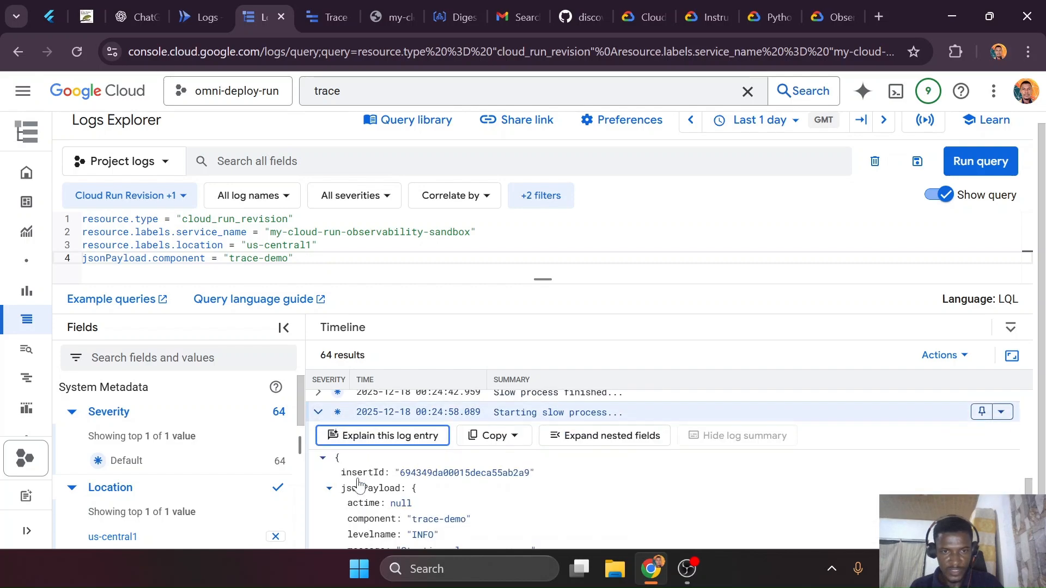
scroll(359, 487, "down", 2)
left_click_drag(406, 486, 582, 490)
key("ctrl+c")
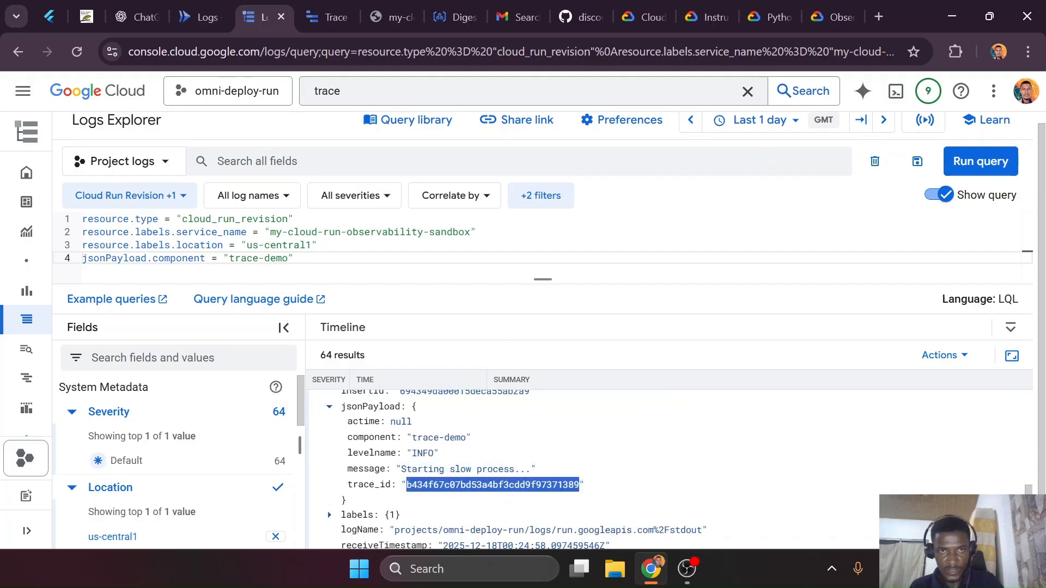
Look up the newly copied trace ID in Trace explorer and open the attributes of its /slow-trace span
key("ctrl+Tab")
key("ctrl+a")
key("ctrl+v")
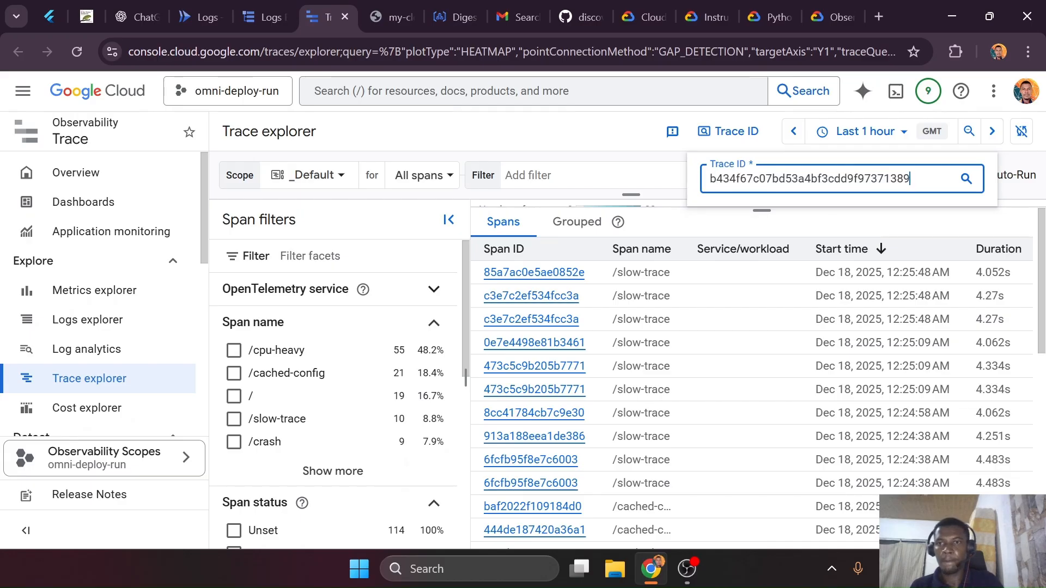
key("Return")
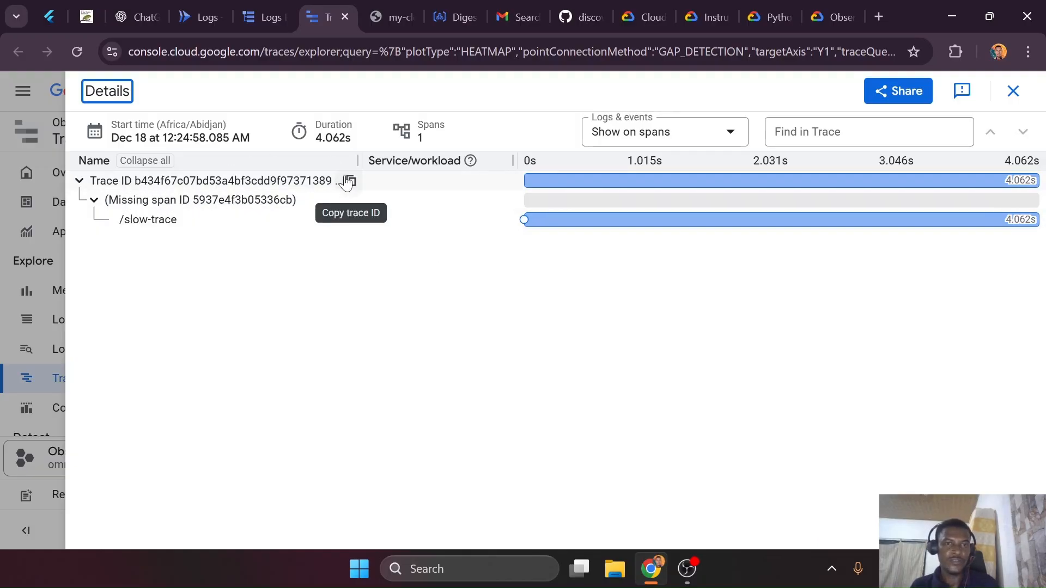
left_click(260, 220)
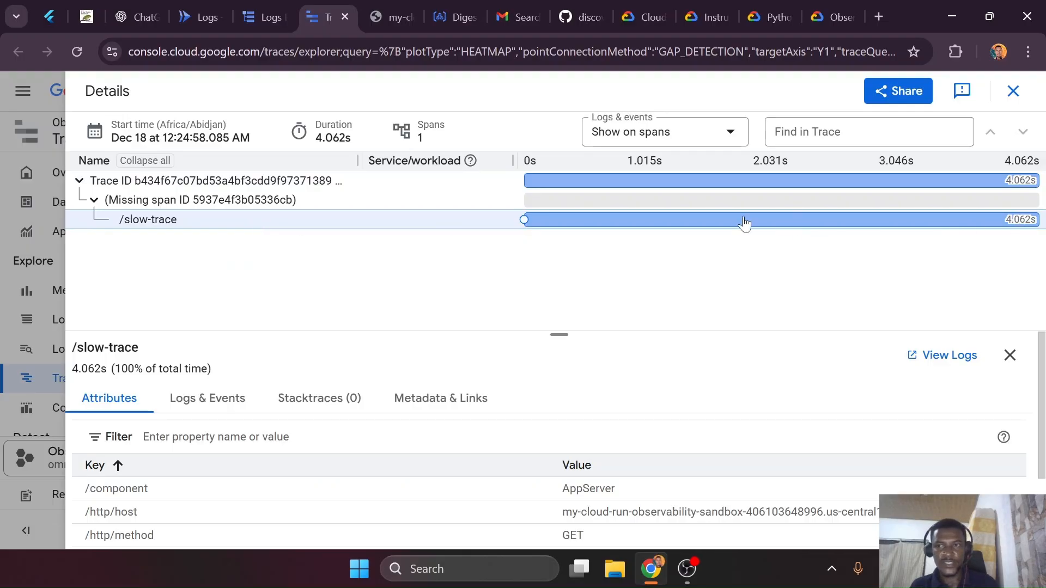
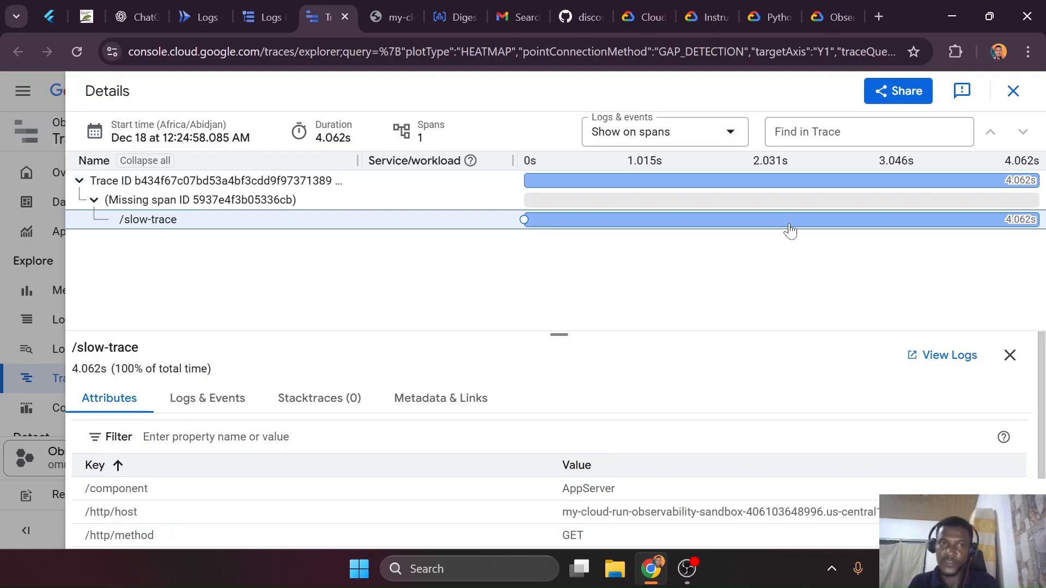
Revisit the Cloud Trace overview, Instrument for Trace and Python instrumentation sample docs, and close the open trace details in Trace explorer
left_click(771, 17)
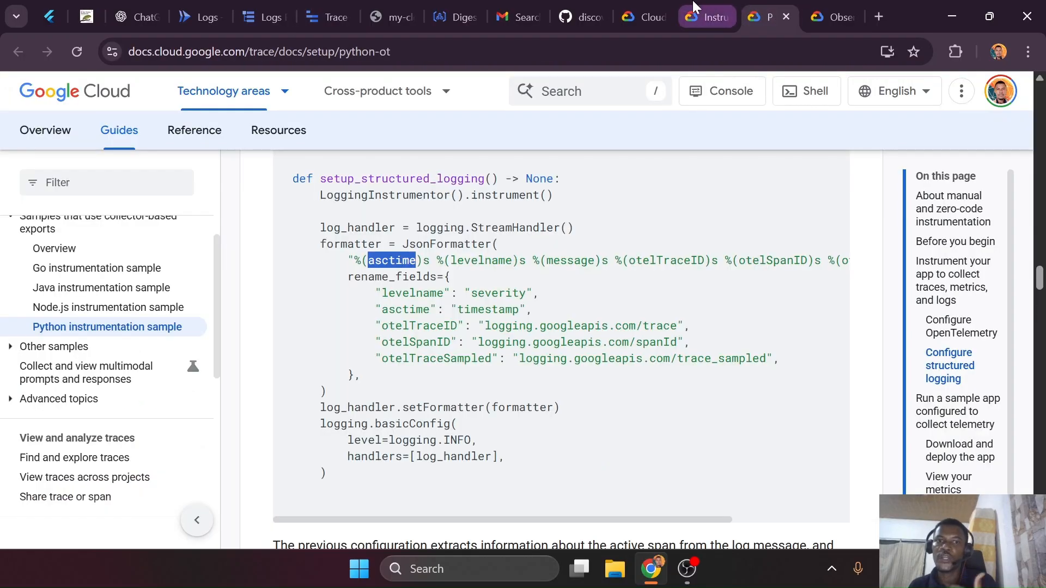
left_click(689, 21)
left_click(648, 17)
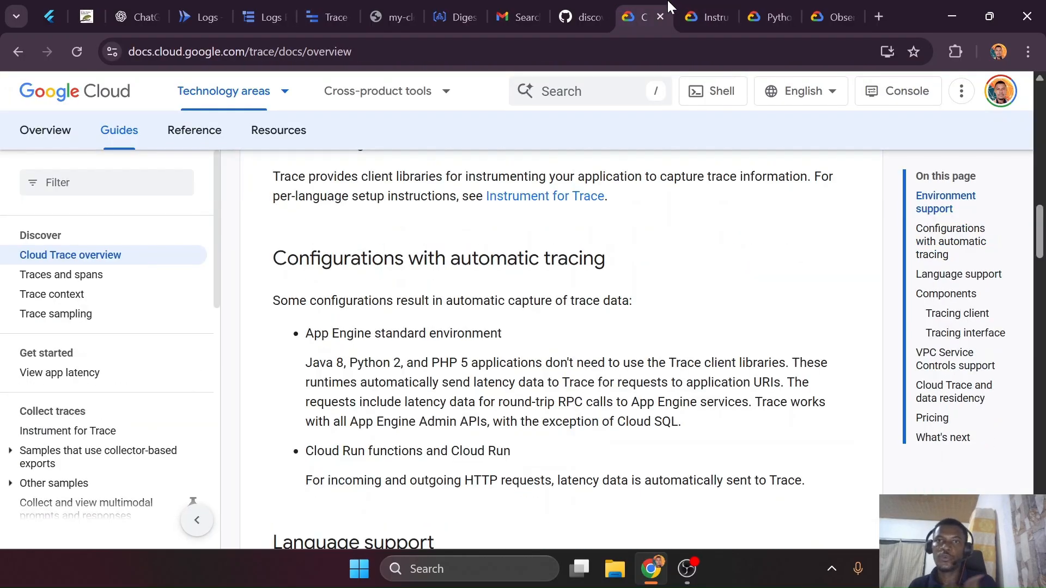
left_click(703, 17)
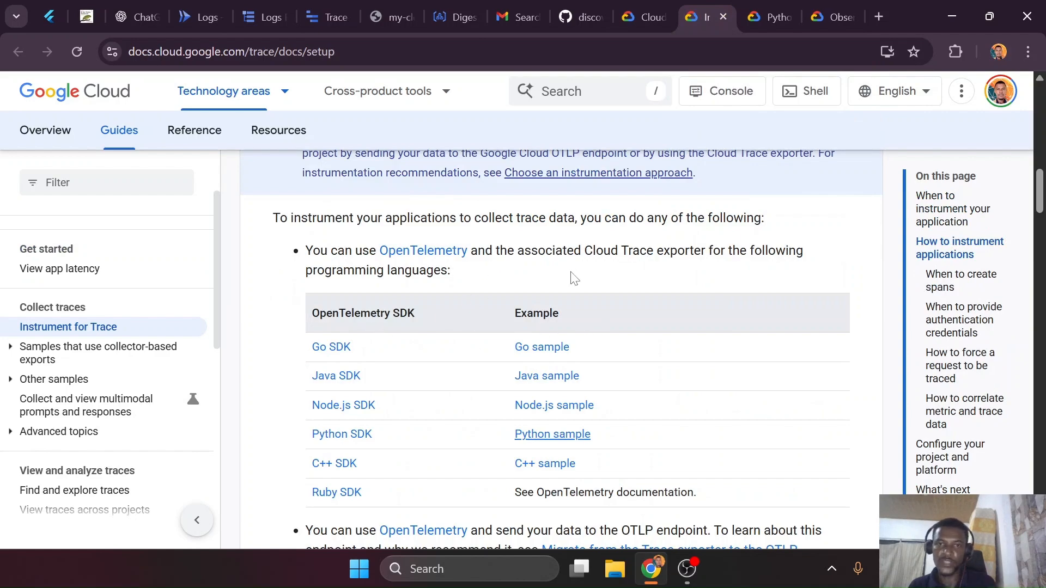
left_click(793, 2)
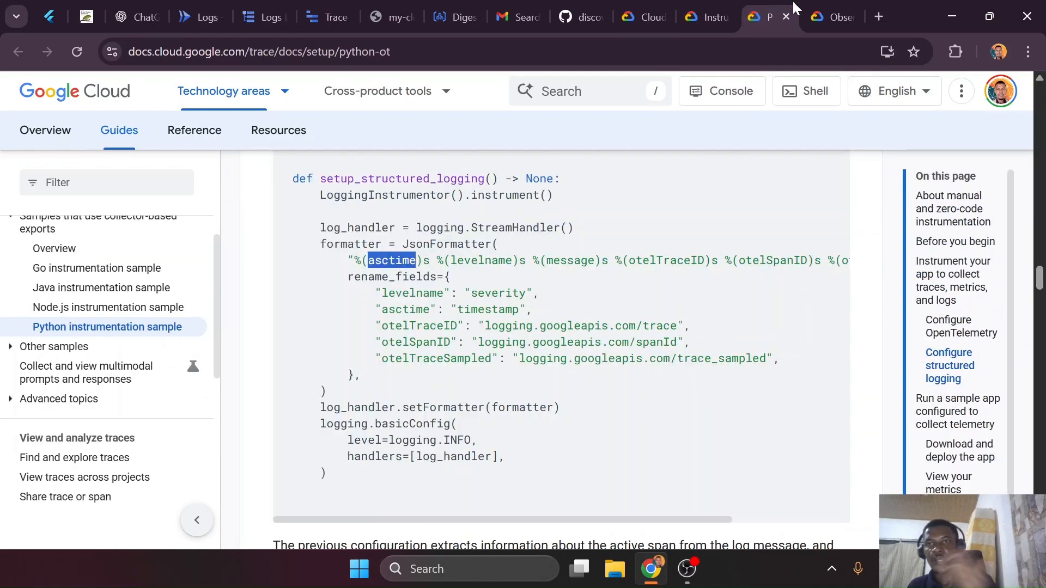
scroll(587, 368, "down", 2)
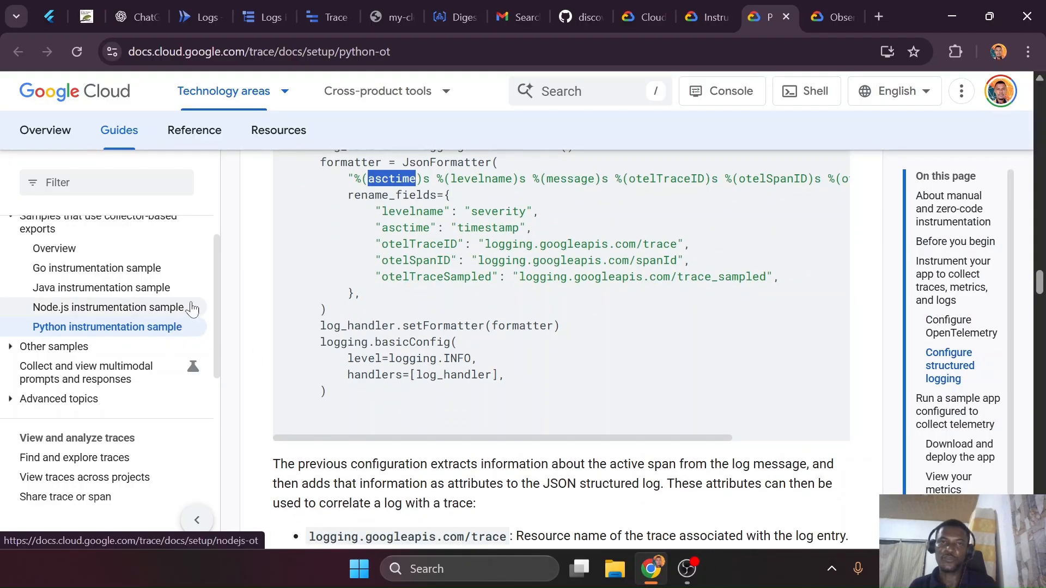
left_click(306, 16)
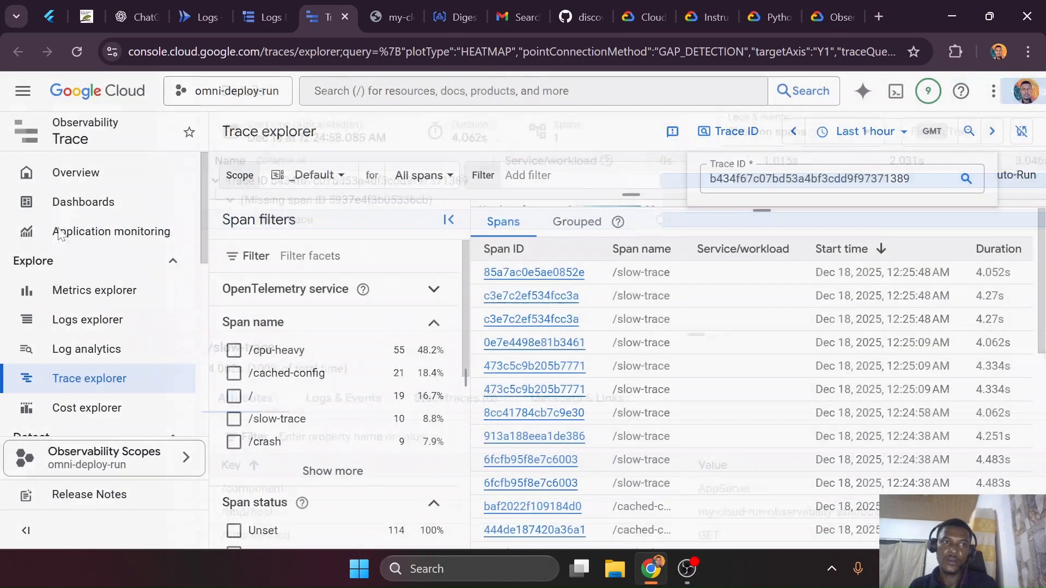
left_click(18, 174)
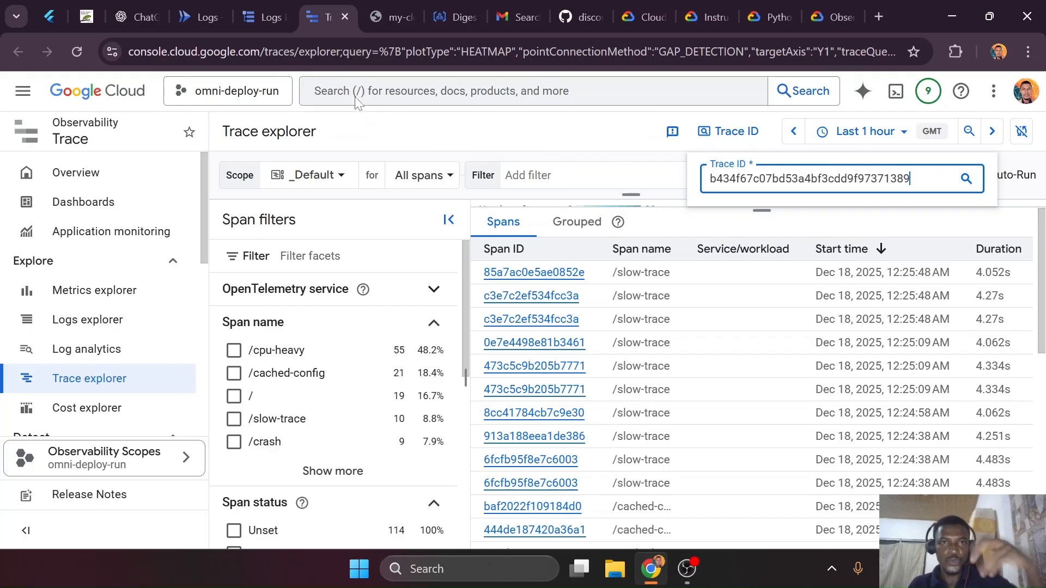
Switch to the my-cloud-run-observability-sandbox service page and request its /flaky endpoint instead of /slow-trace
left_click(368, 3)
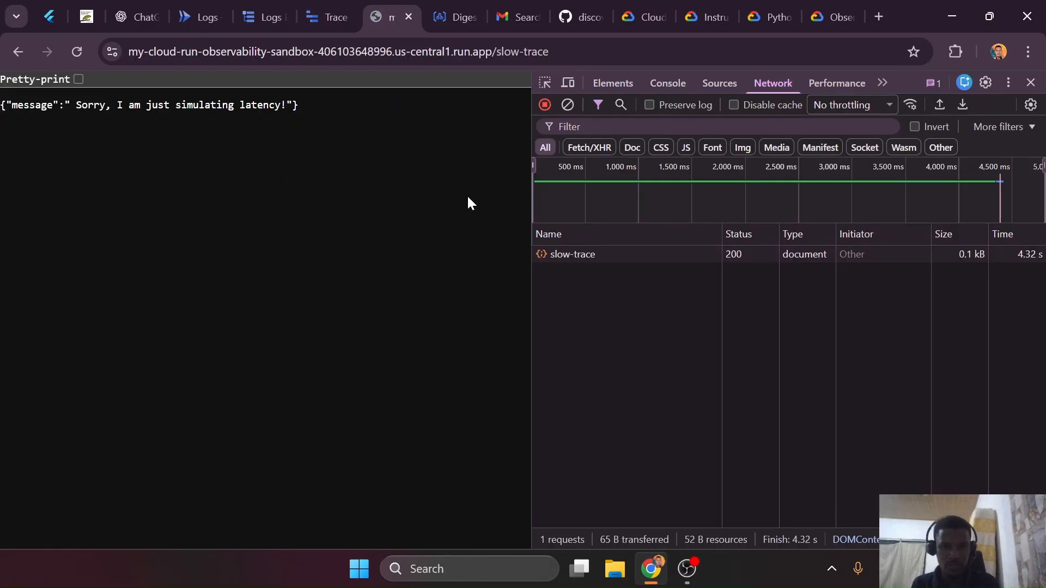
left_click(497, 52)
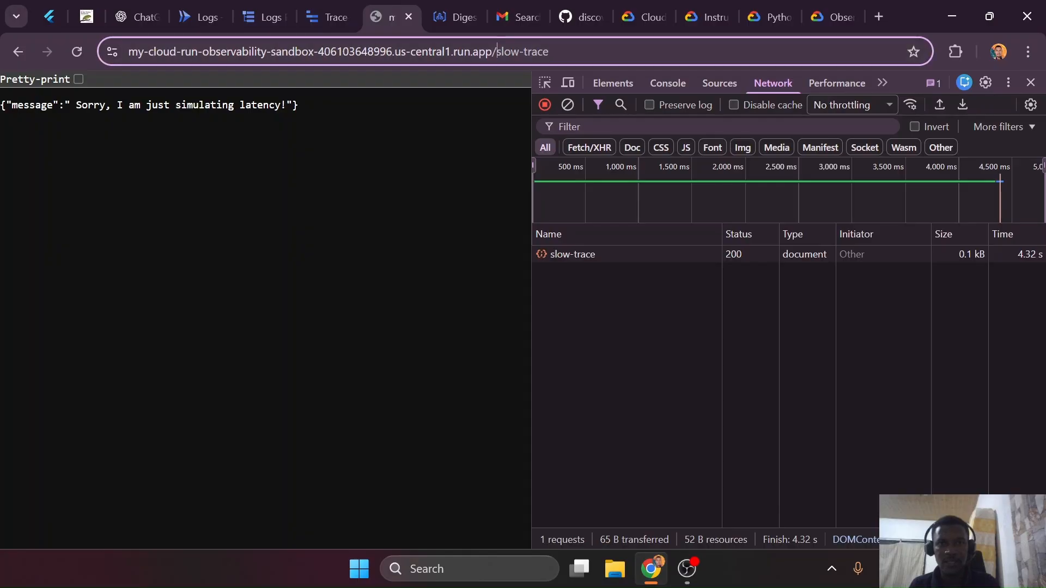
left_click_drag(497, 51, 548, 51)
type("flaky")
key("Return")
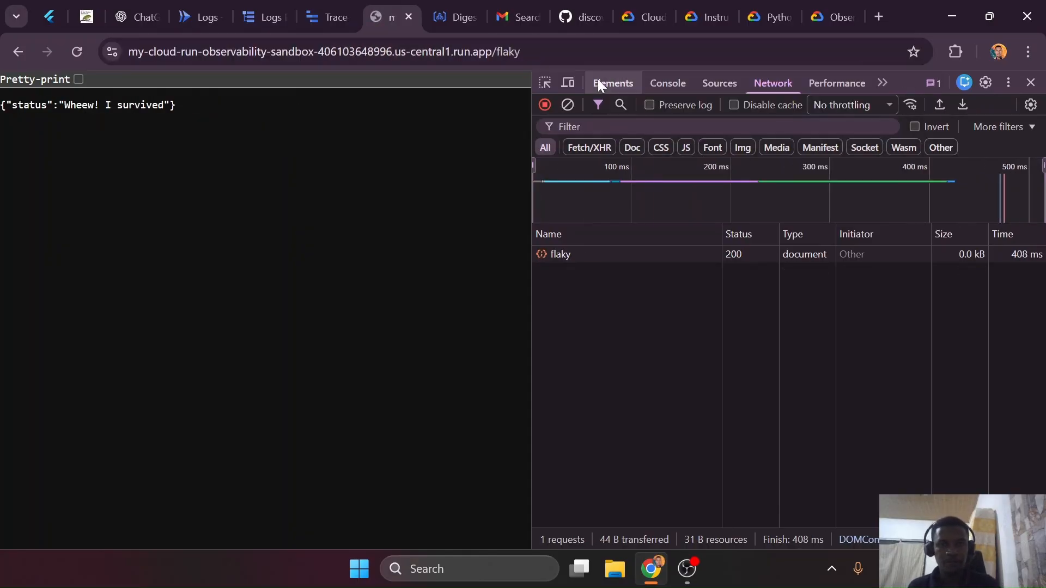
Send two more requests to the /flaky endpoint to generate additional traffic
left_click(524, 51)
key("Return")
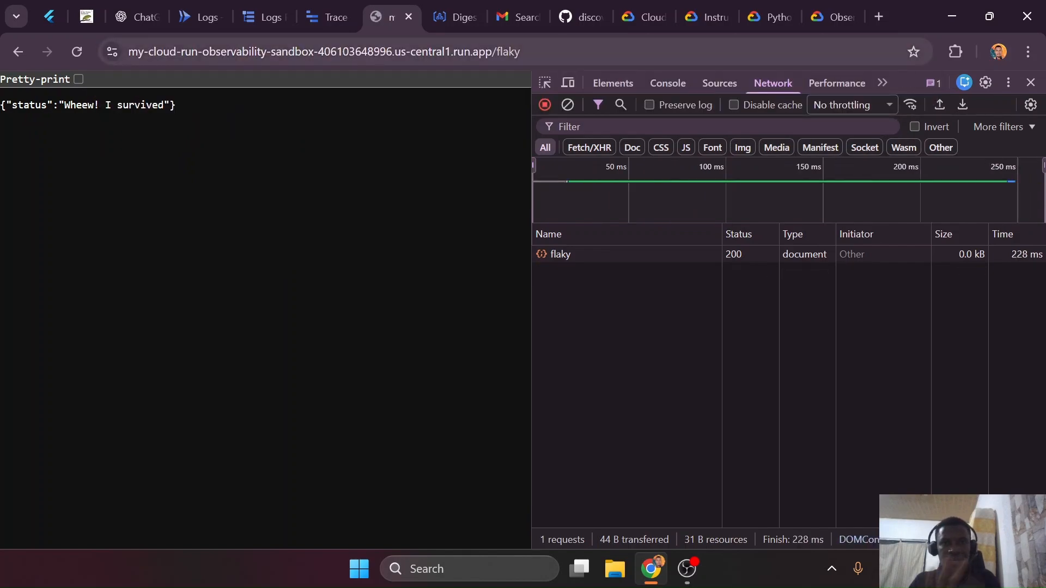
key("ctrl+l")
key("Return")
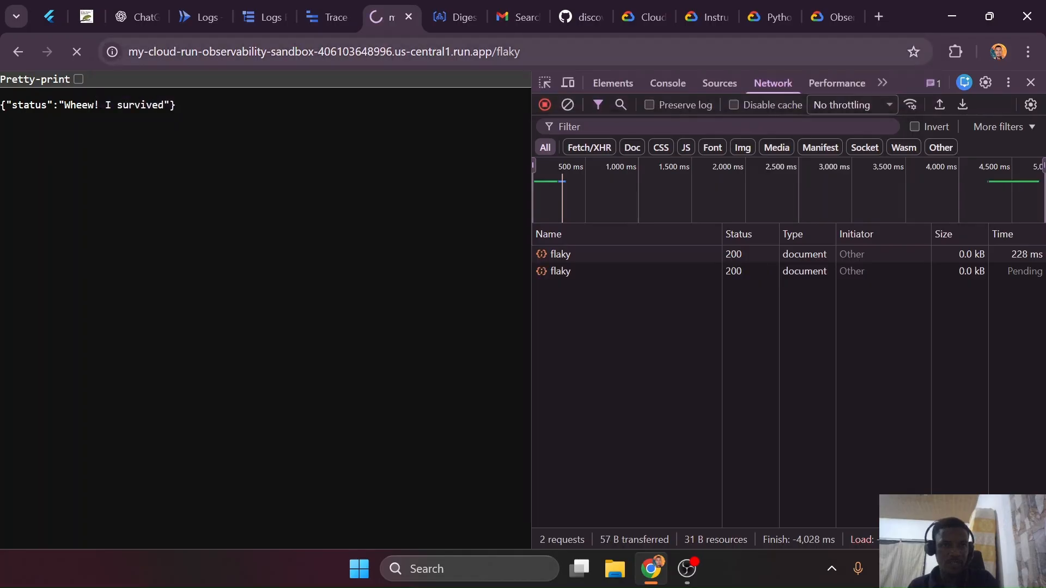
Send four further requests to the sandbox service's /flaky endpoint, one after another
key("ctrl+l")
key("Return")
key("ctrl+l")
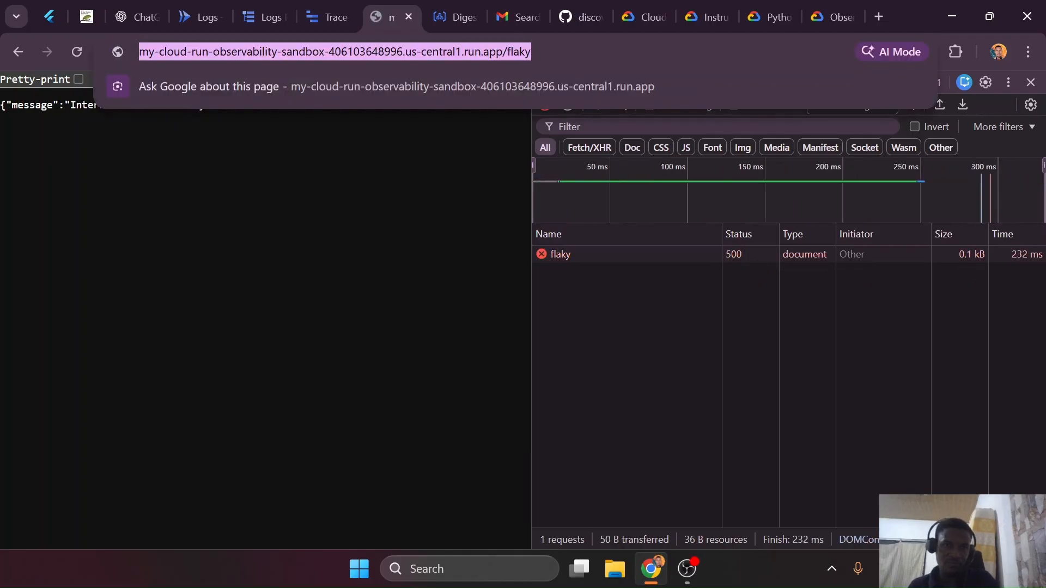
key("Return")
key("ctrl+l")
key("Return")
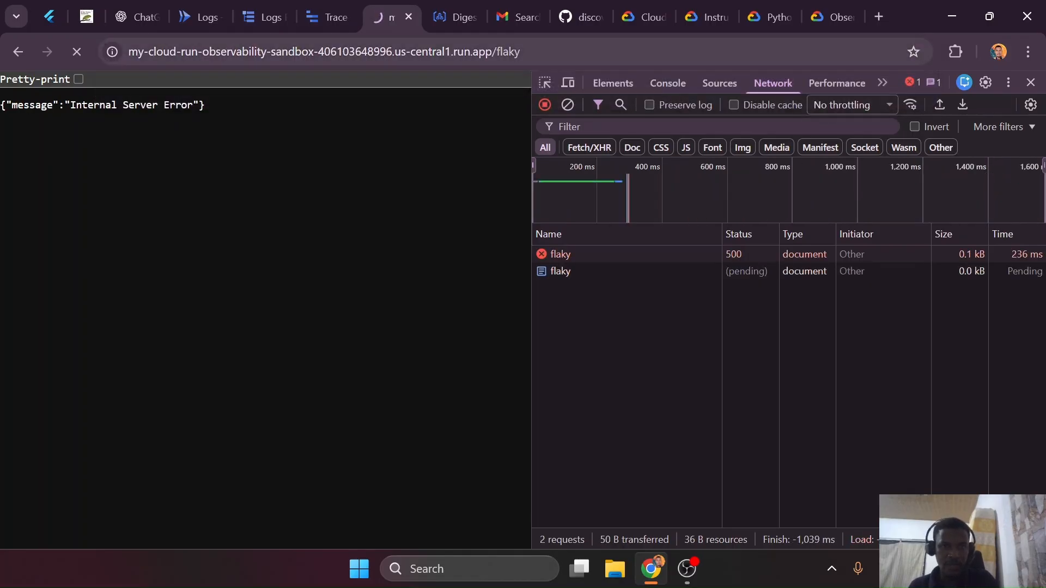
key("ctrl+l")
key("Return")
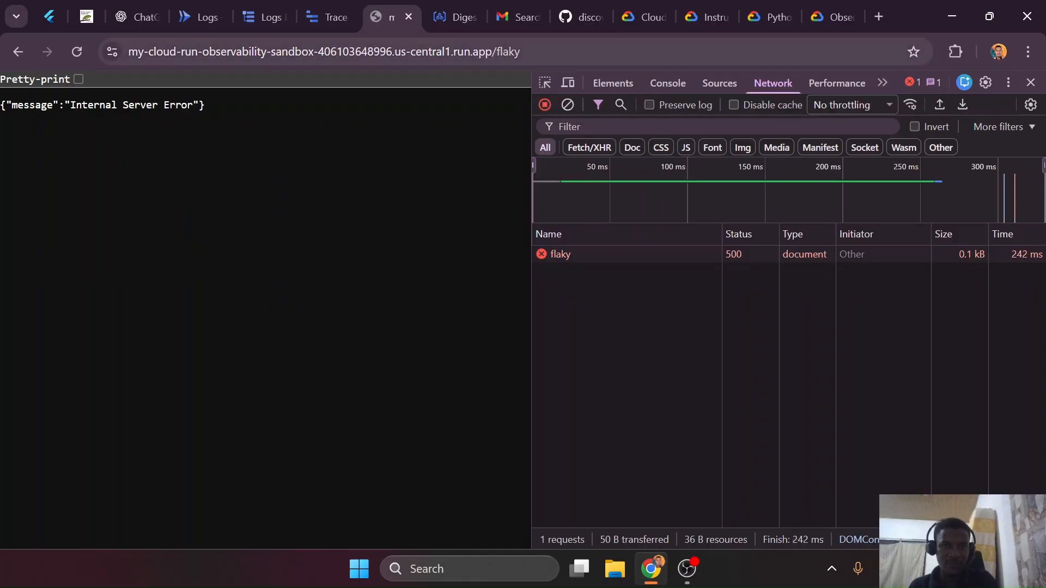
Switch to main.py in the Zed editor, find "flaky" and select the endpoint's "chaos" component value
key("ctrl+super+Right")
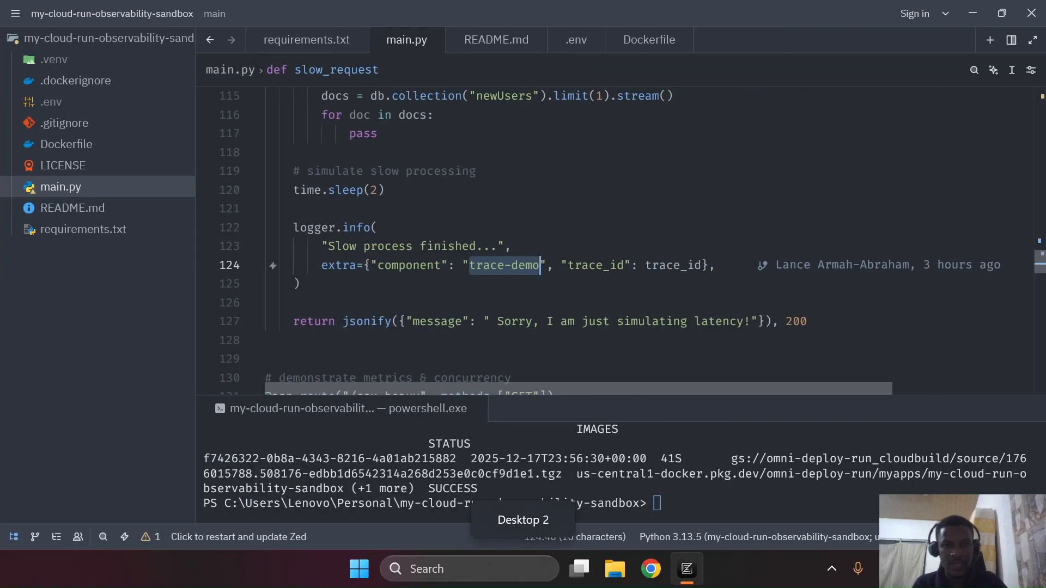
scroll(615, 239, "up", 15)
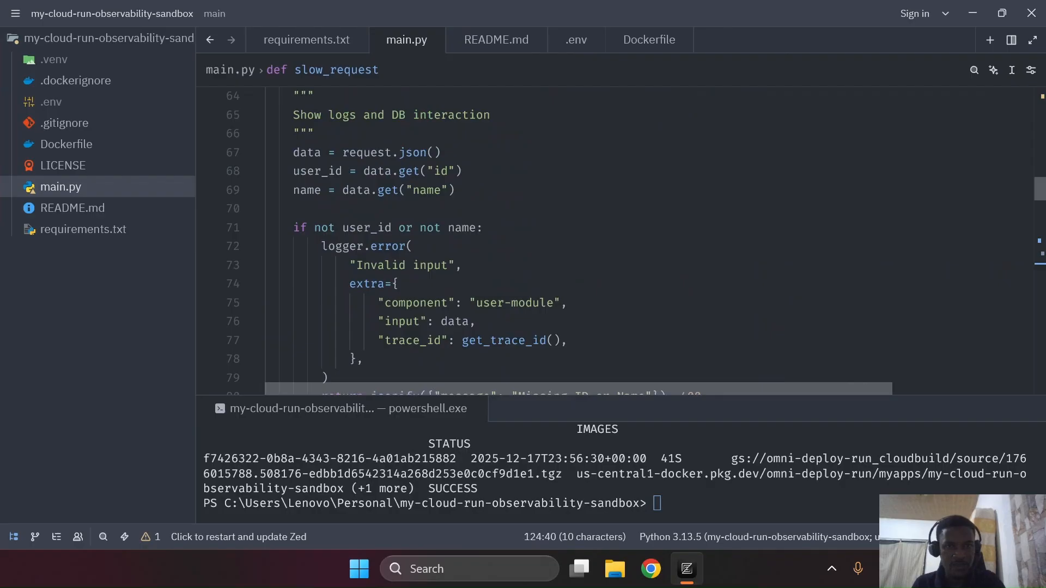
scroll(616, 240, "up", 3)
left_click(513, 265)
key("ctrl+f")
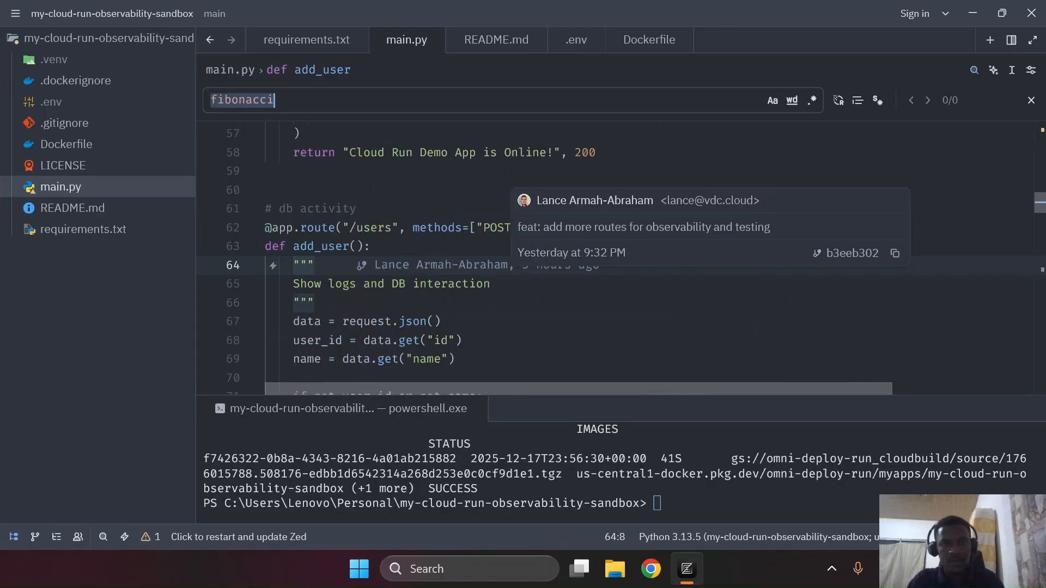
type("flaky")
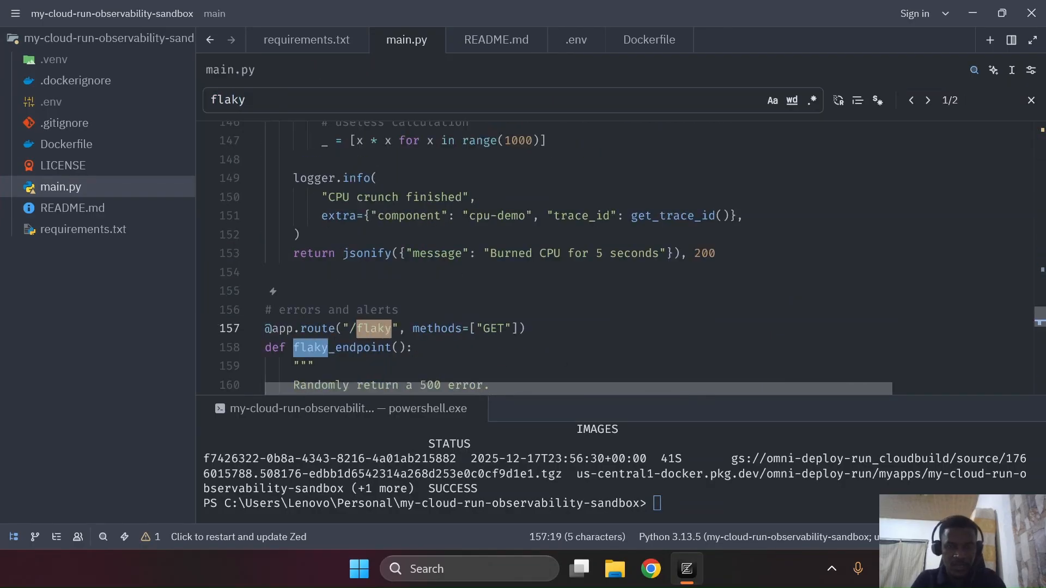
scroll(616, 256, "down", 4)
left_click_drag(497, 273, 534, 273)
Return to the service page in Chrome and request the /flaky endpoint once more
key("ctrl+super+Left")
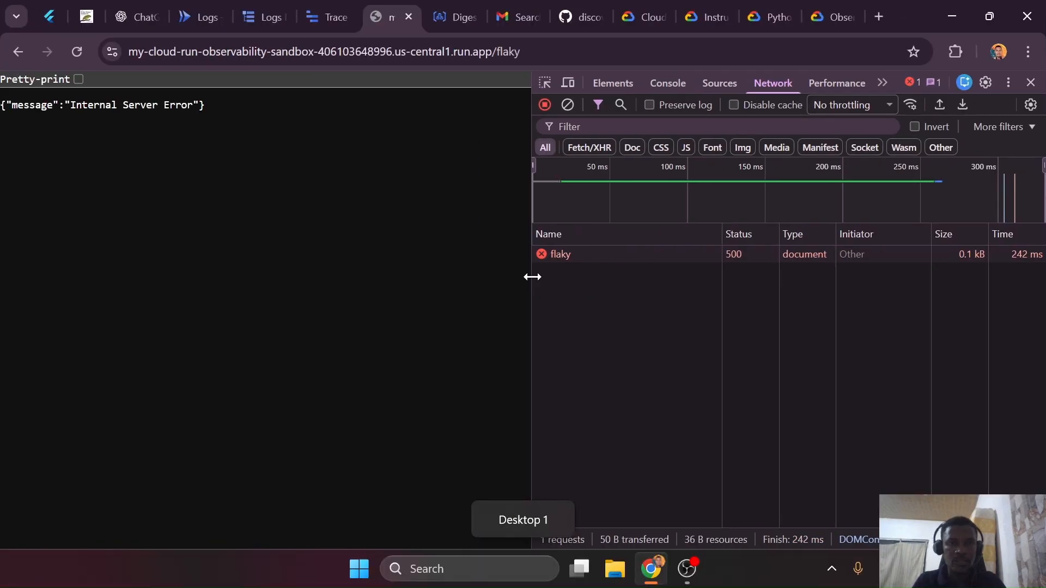
left_click(493, 53)
key("Return")
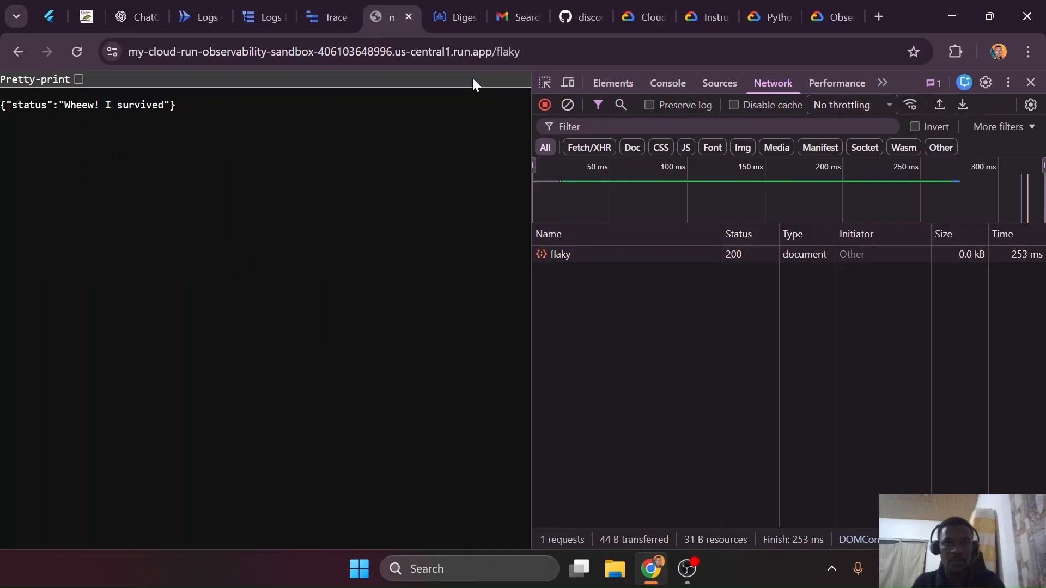
Change the jsonPayload.component filter in Logs Explorer to "chaos" and run the query
left_click(198, 8)
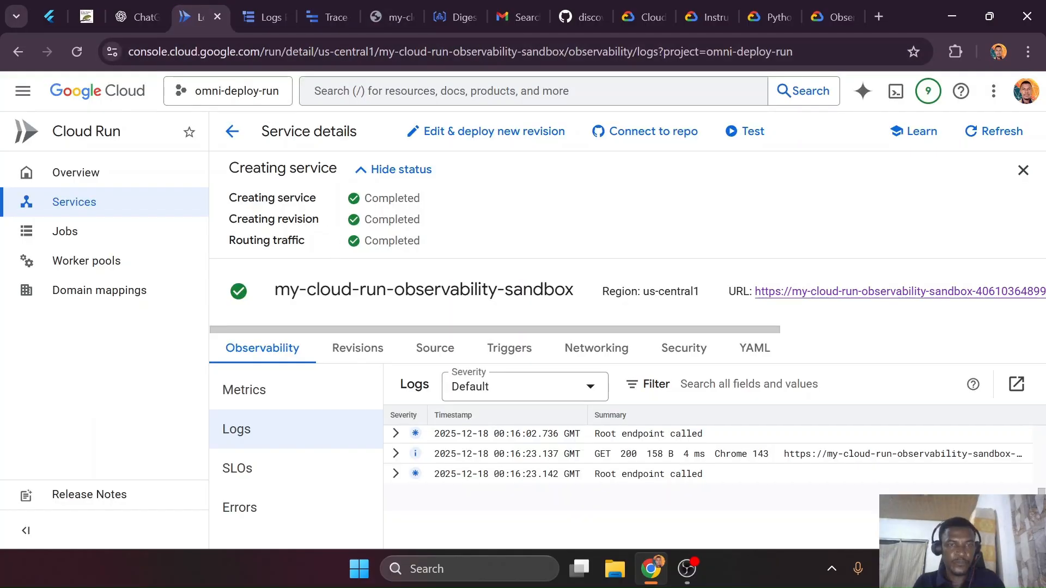
left_click(265, 16)
left_click_drag(287, 258, 229, 258)
type("chaos")
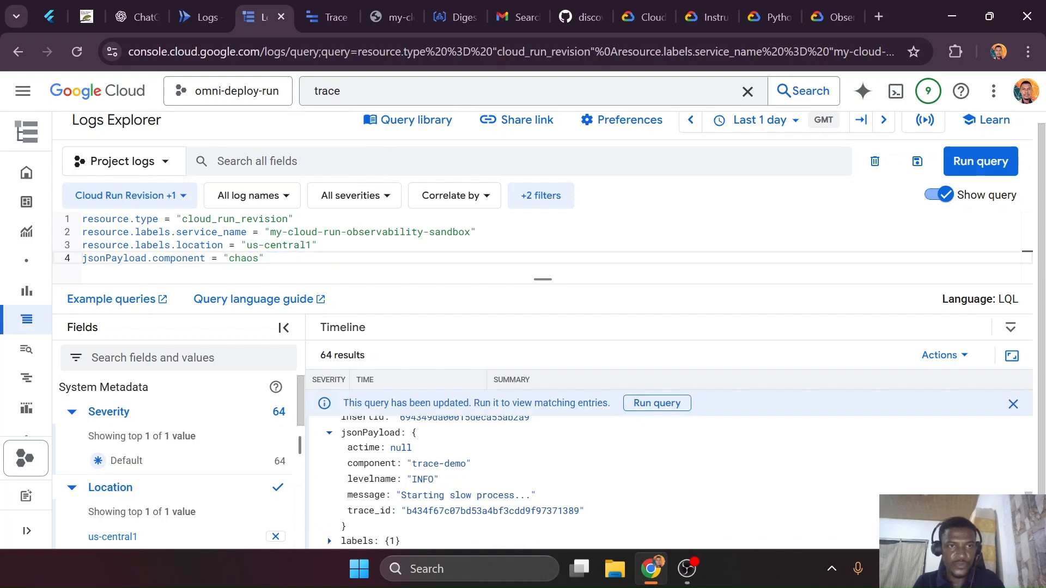
left_click(986, 166)
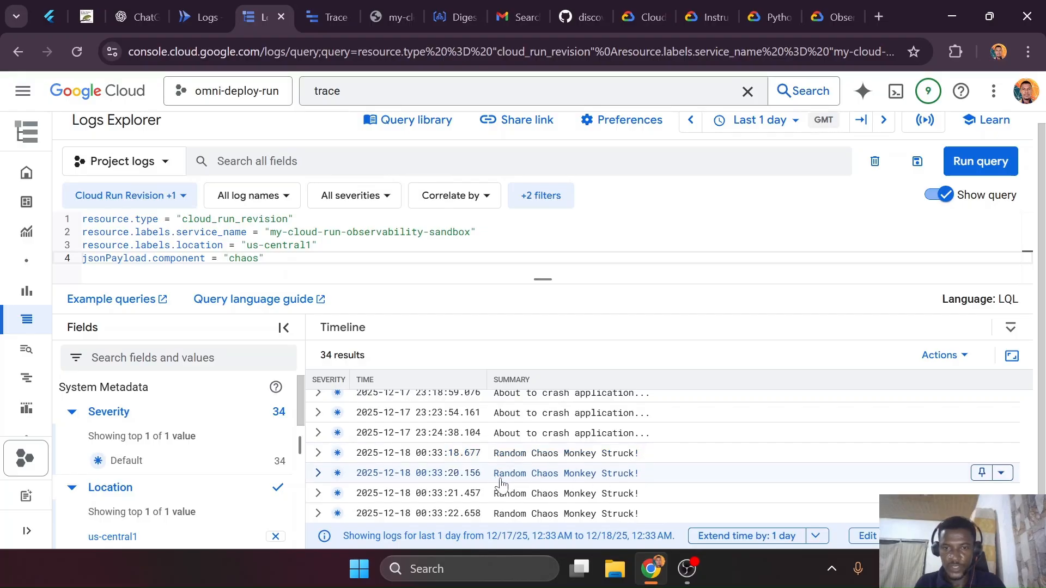
Compare the flaky endpoint's logger.error block and "chaos" component in main.py with the log entries in Logs Explorer
key("ctrl+super+Right")
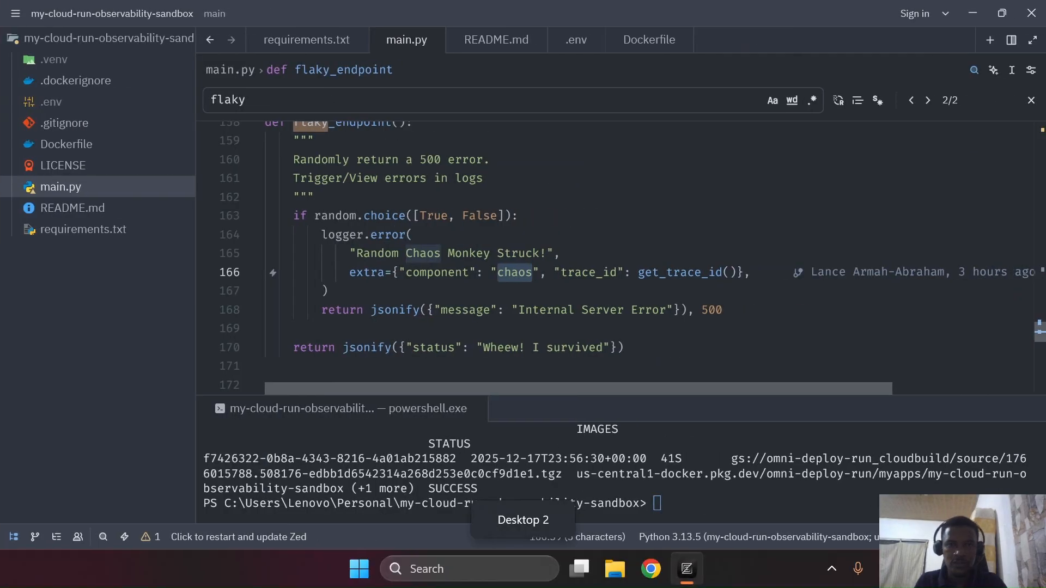
left_click_drag(322, 235, 727, 312)
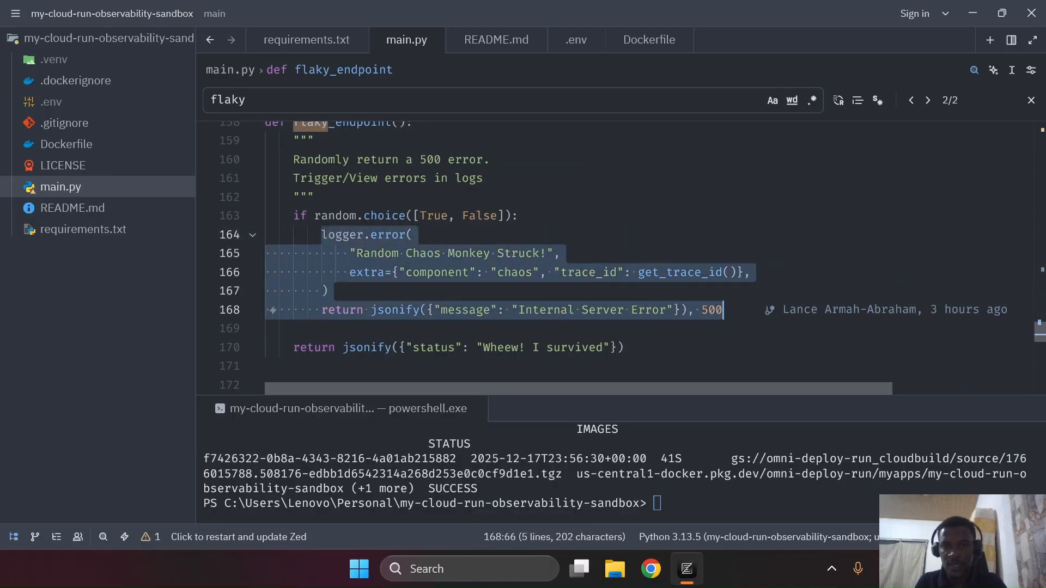
left_click(534, 254)
key("Down")
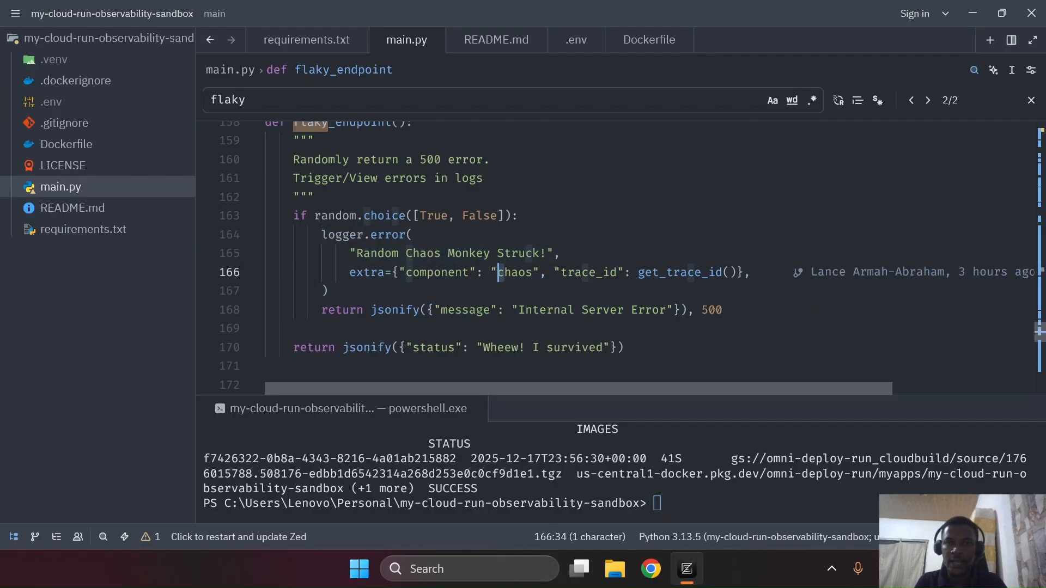
key("ctrl+d")
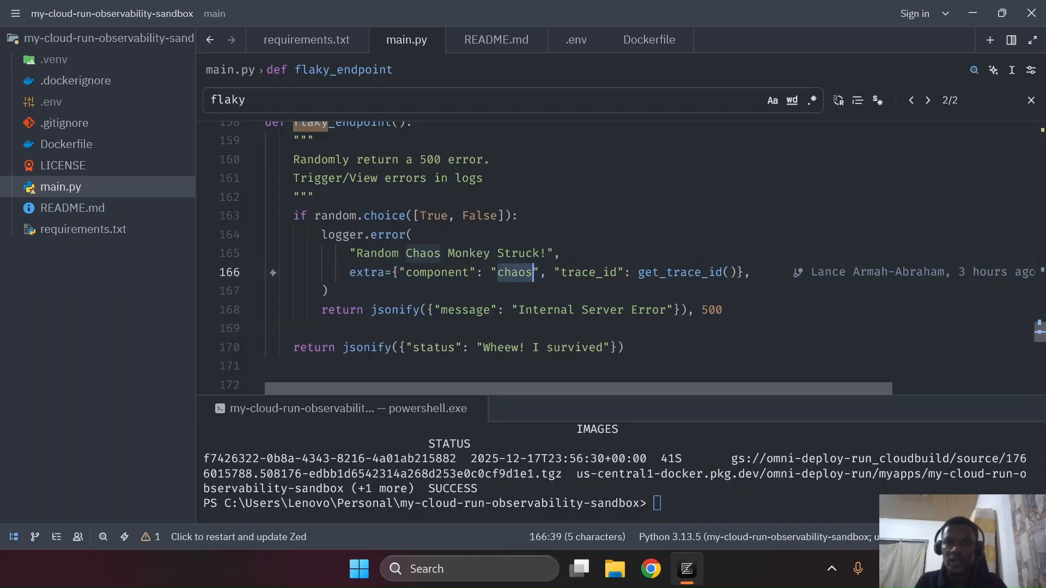
key("ctrl+super+Left")
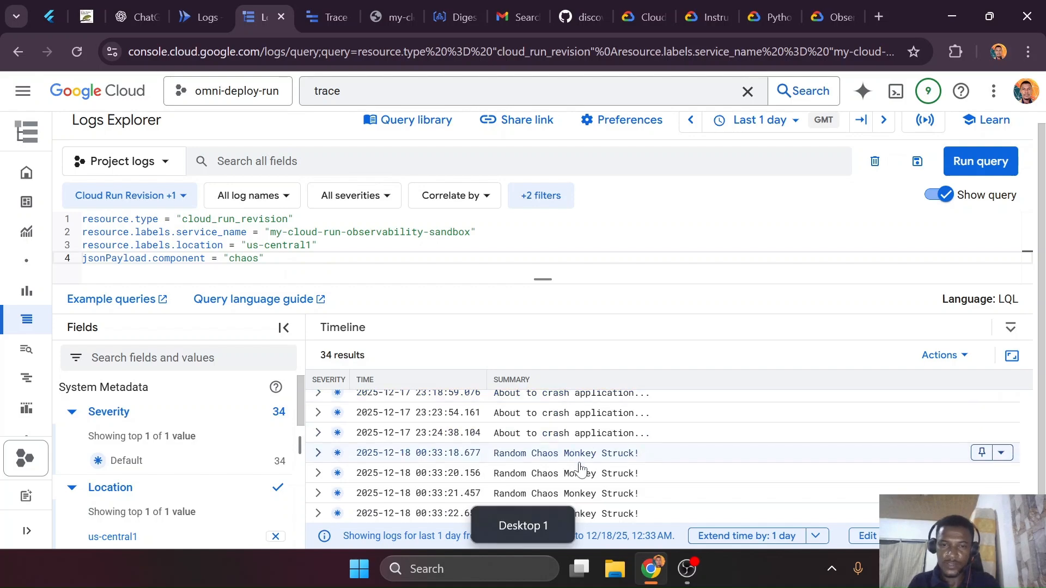
key("ctrl+super+Right")
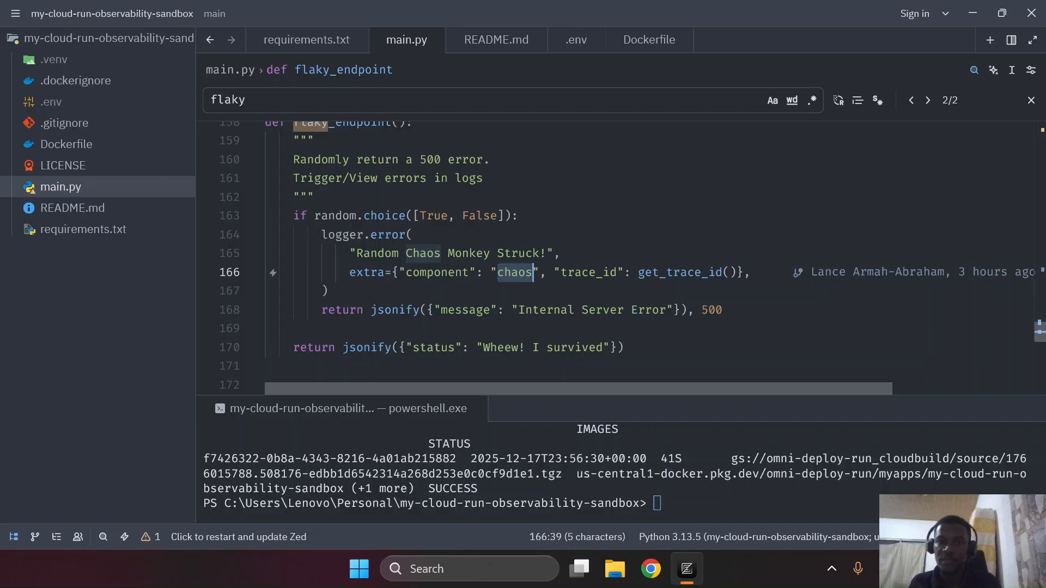
key("ctrl+super+Left")
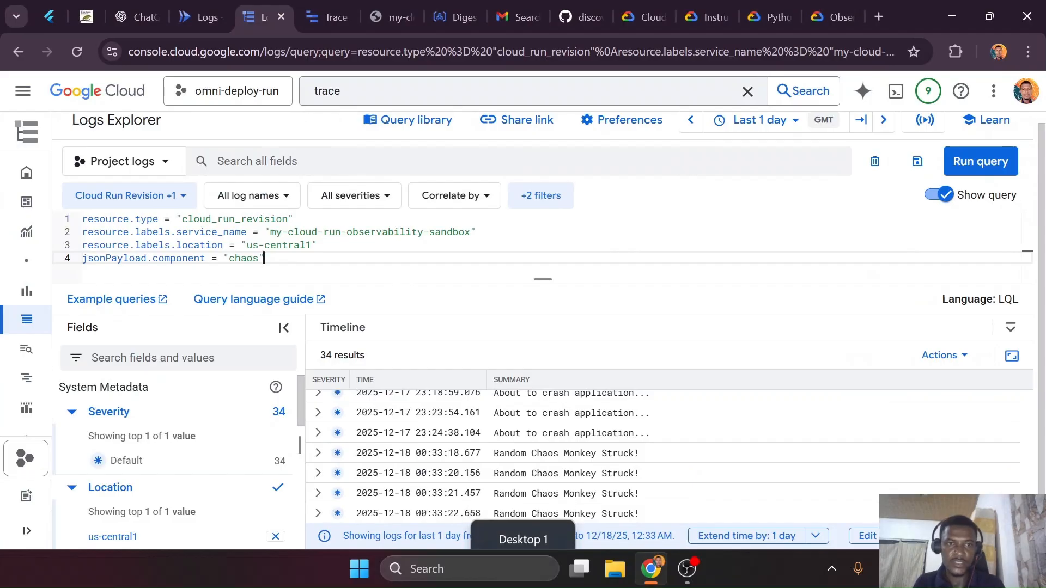
Highlight all four filter lines of the chaos query in Logs Explorer and run the query again
left_click_drag(265, 258, 93, 219)
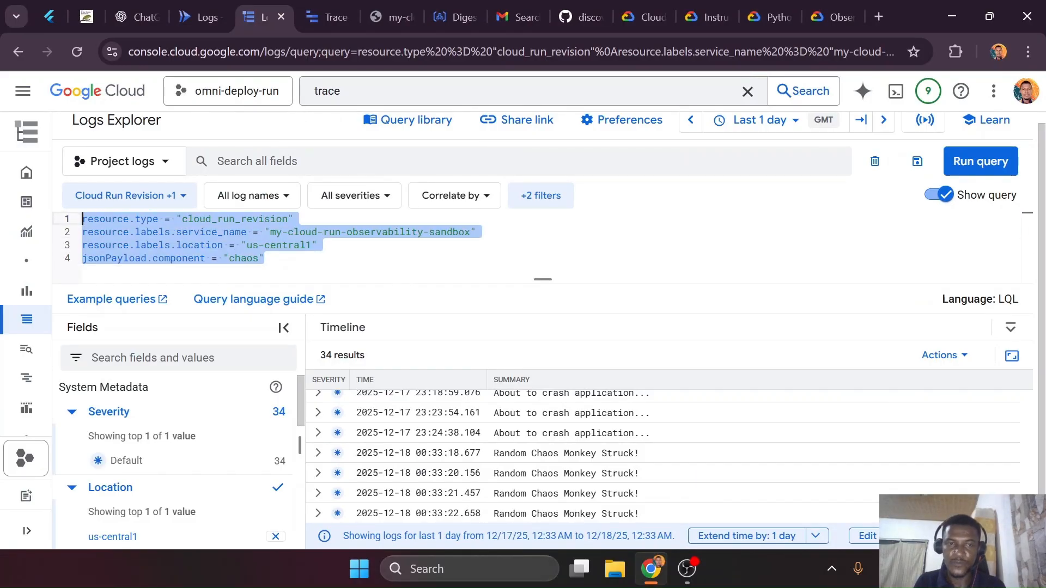
left_click(327, 260)
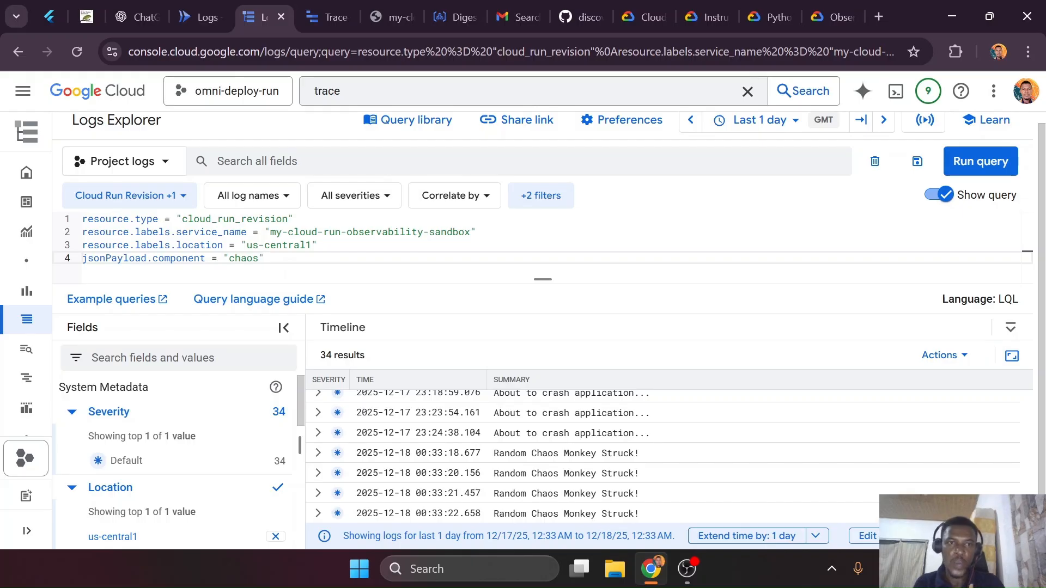
key("shift+Up")
key("shift+Up")
key("shift+Up")
key("shift+Home")
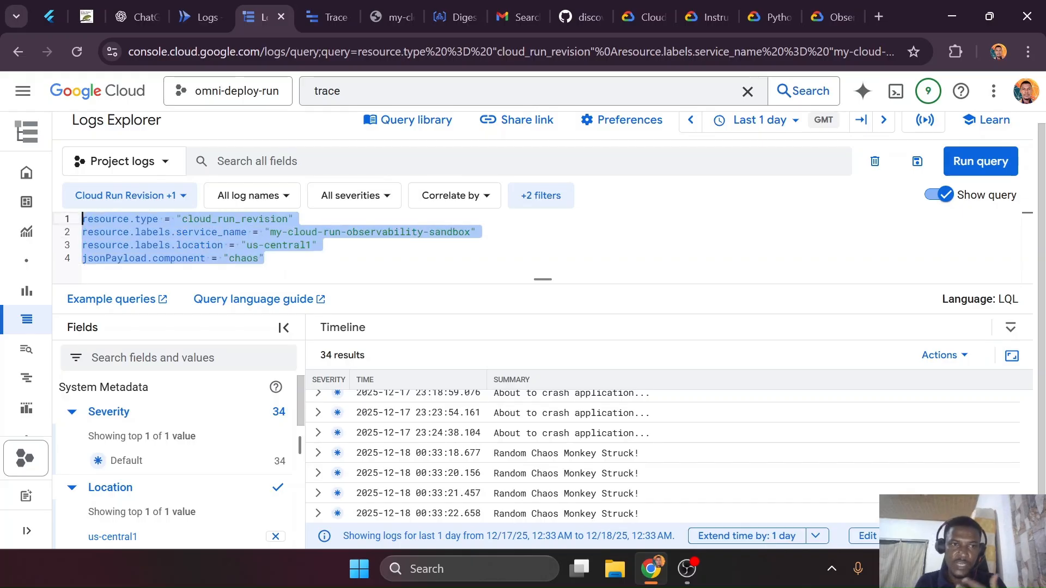
left_click(962, 160)
left_click(265, 259)
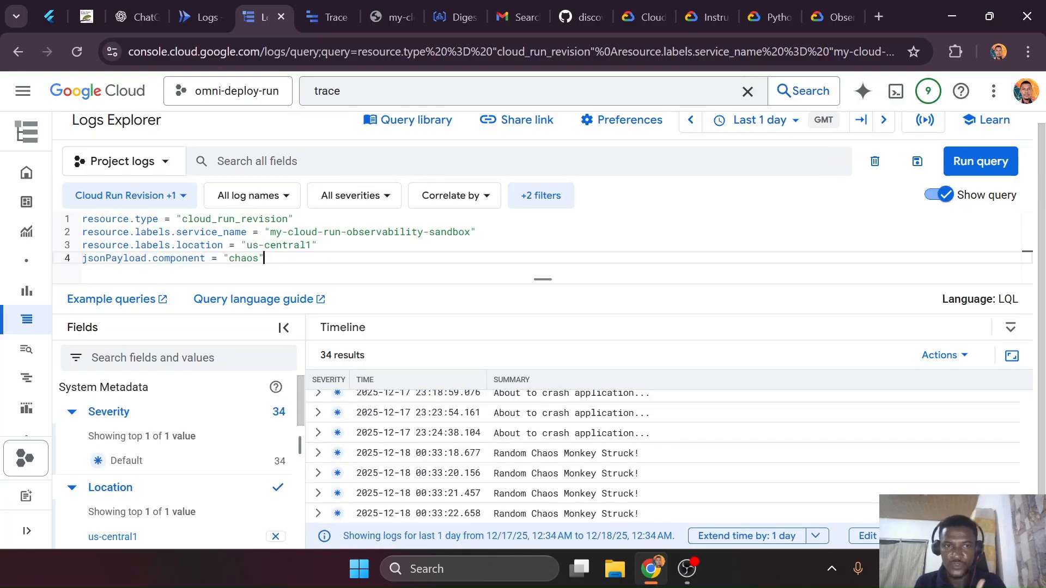
Start a log alert from the query results, named "Chaos Monkey Triggered", with the Warning policy severity level
left_click(941, 360)
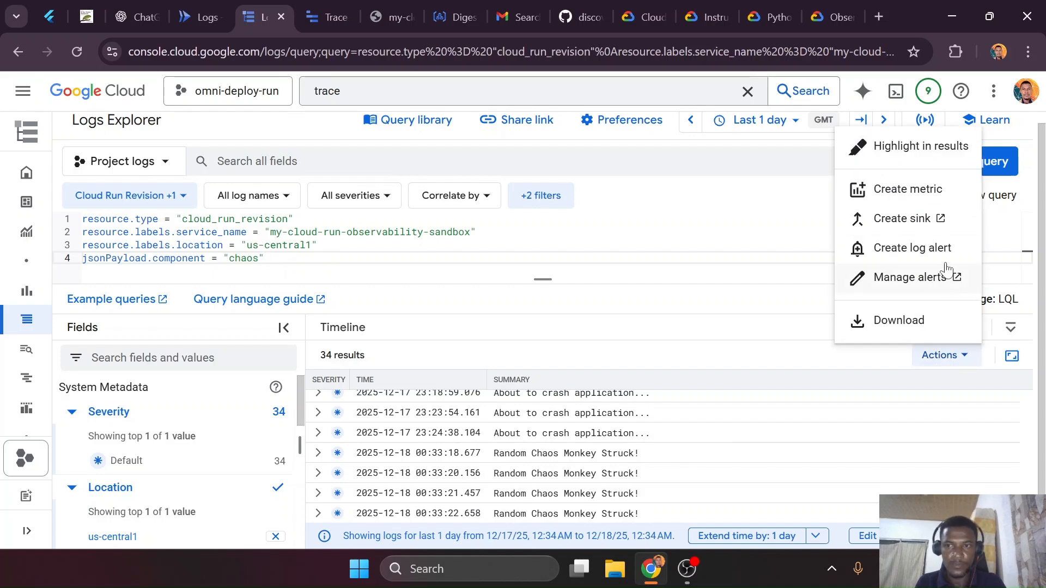
left_click(917, 253)
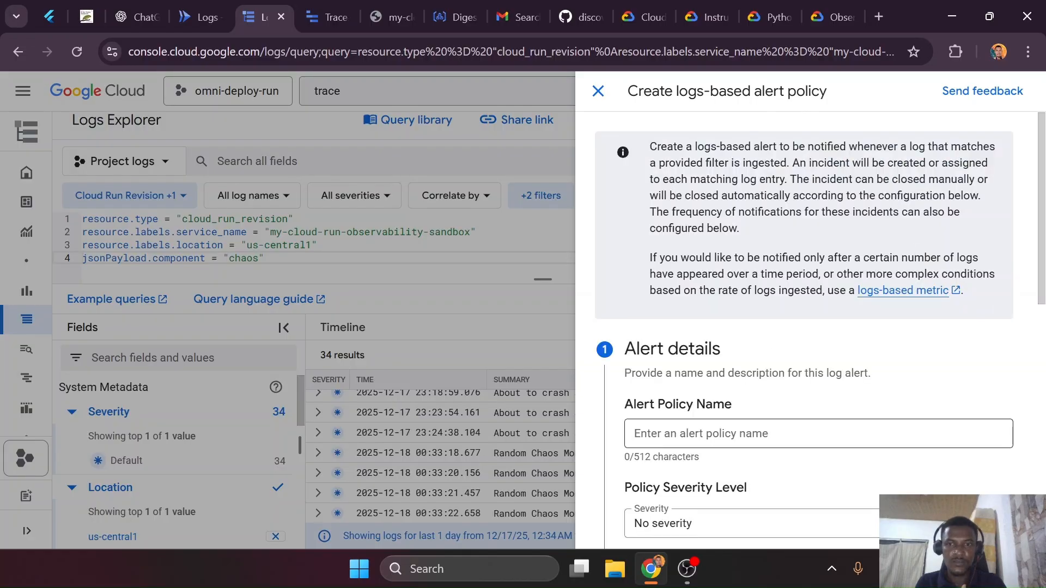
type("Cha")
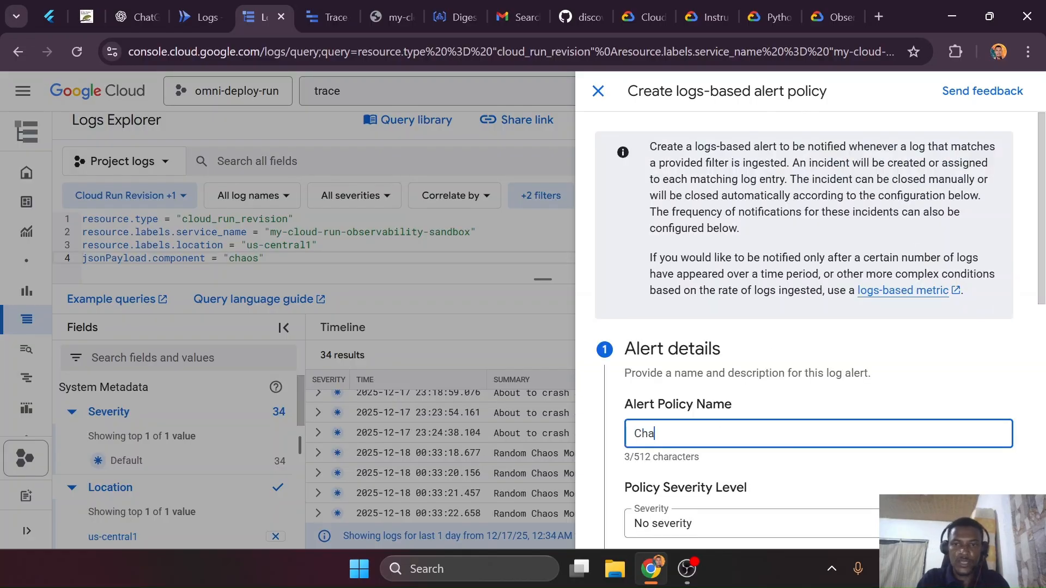
type("ao")
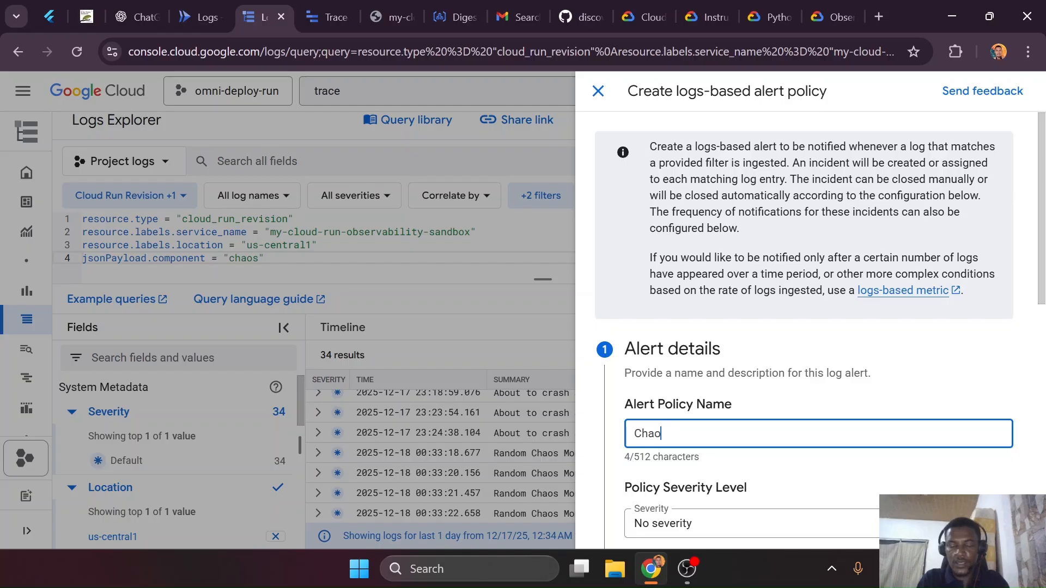
type("s Monkey Triggered")
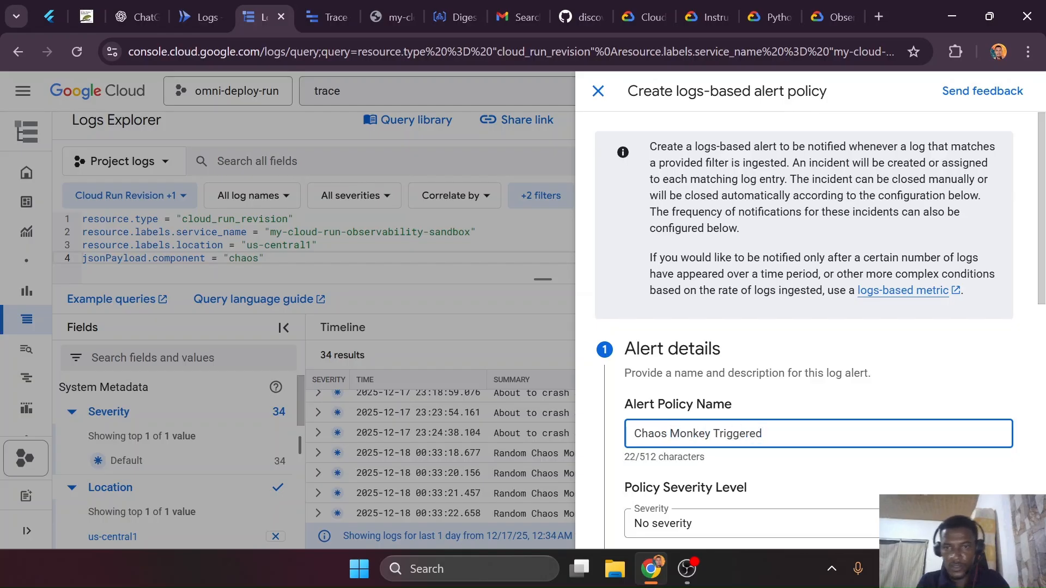
scroll(725, 354, "down", 3)
left_click(727, 355)
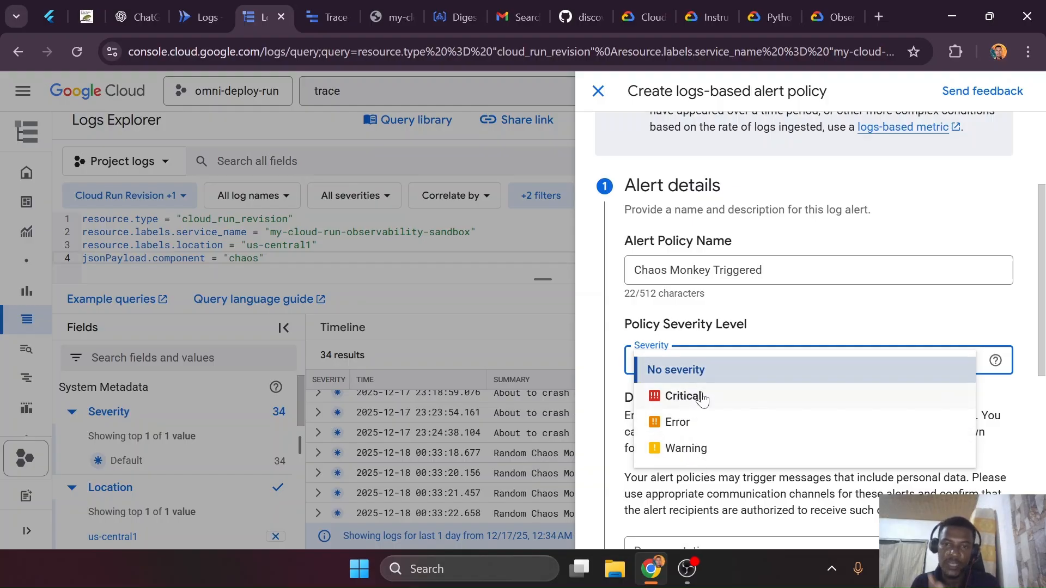
left_click(733, 452)
Fill the alert's documentation with the Markdown heading "## Next Steps" and the list item "- Sleep and do nothing"
scroll(741, 446, "down", 3)
left_click(739, 349)
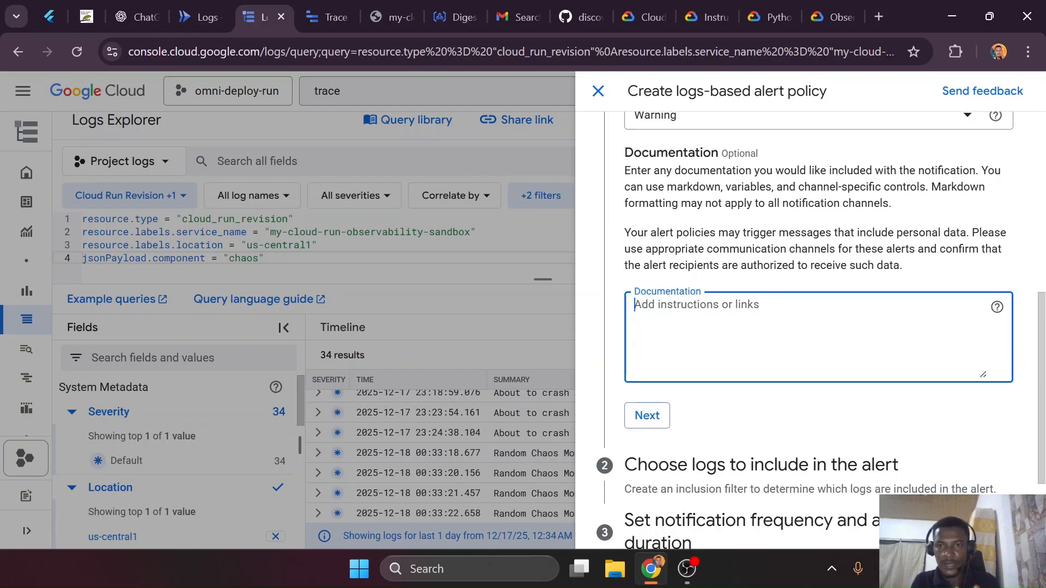
type("#")
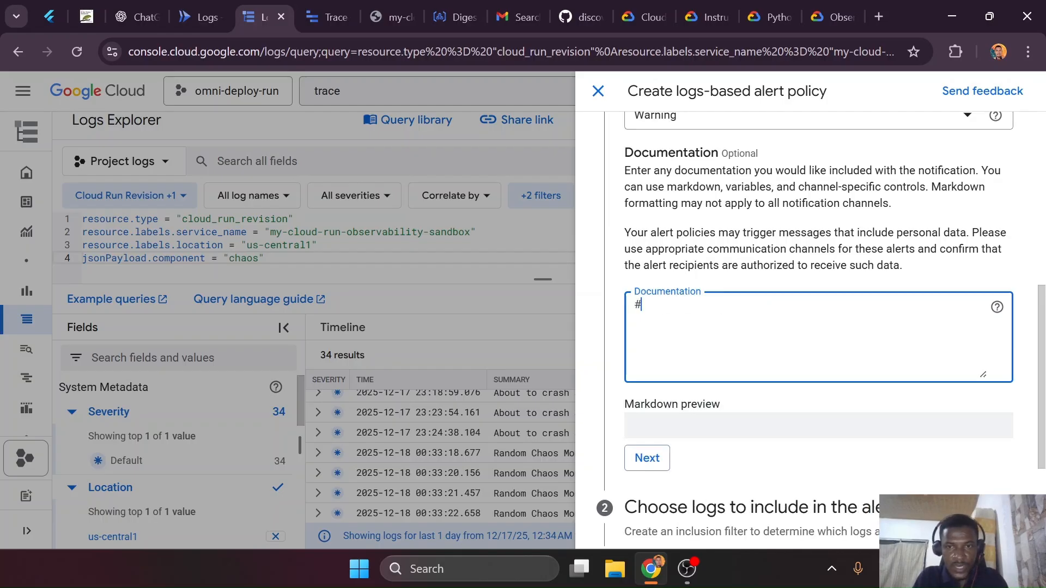
type("# Next Steps")
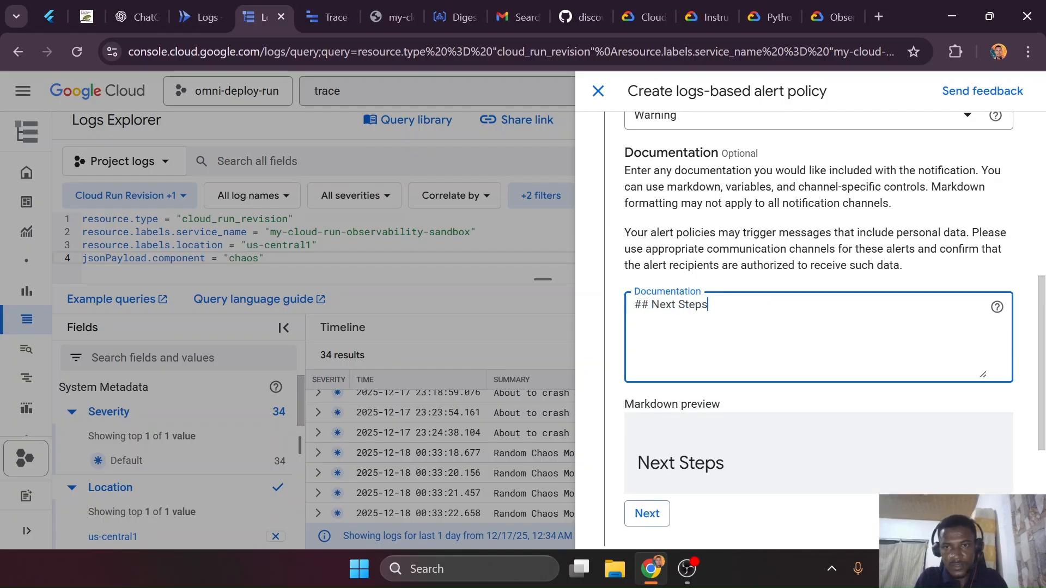
key("Return")
type("- S")
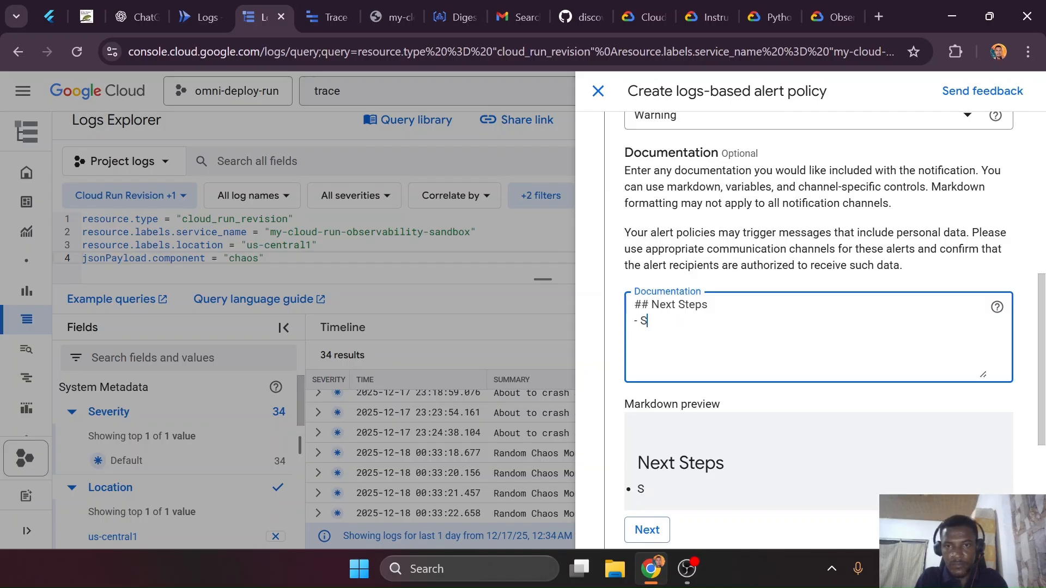
type("leep and do nothing")
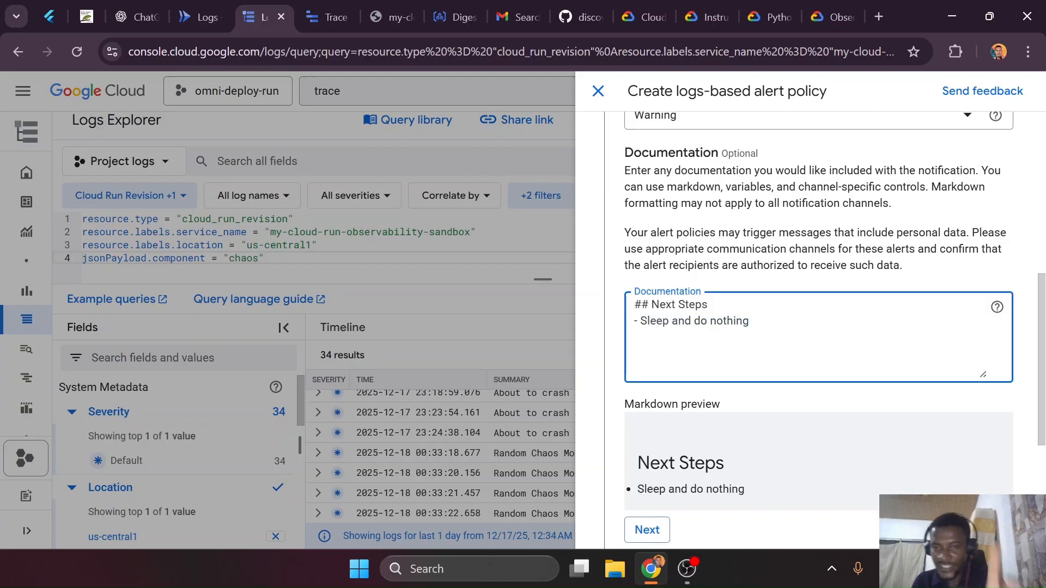
left_click(742, 405)
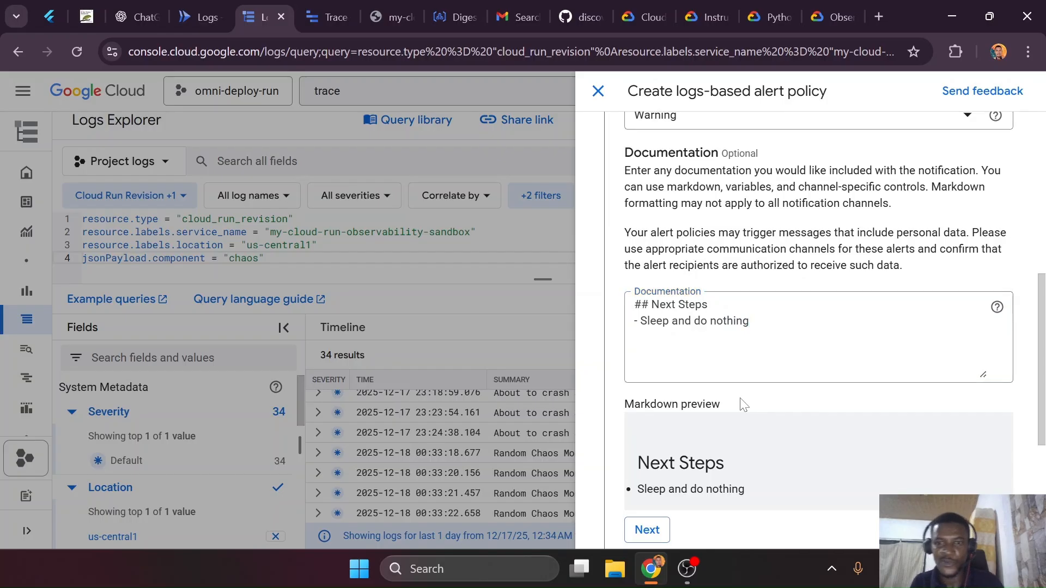
Accept the alert details, review the prefilled chaos filter for log entries, and continue to the notification frequency settings without adding labels
scroll(742, 405, "down", 1)
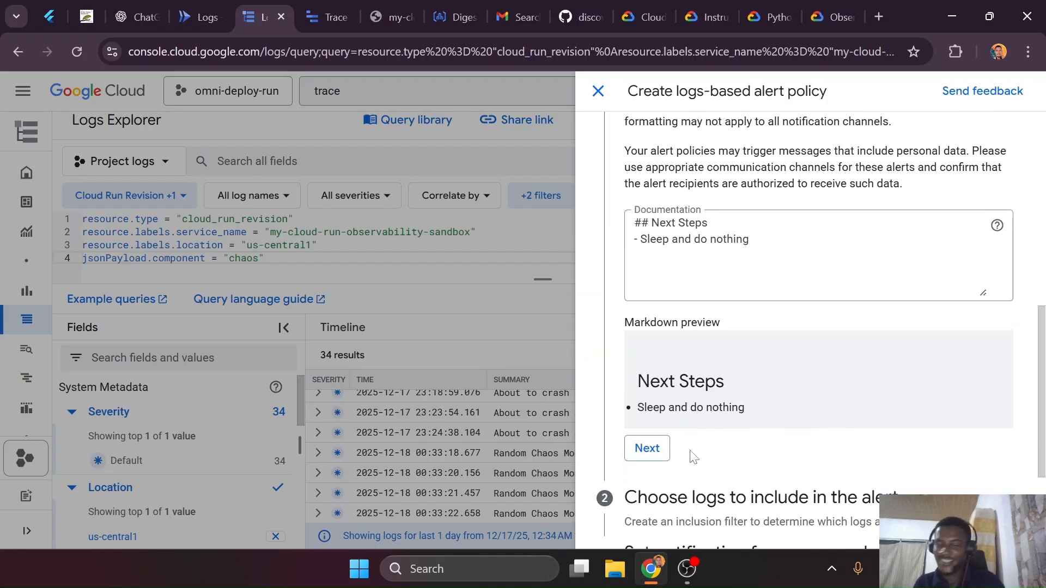
left_click(646, 448)
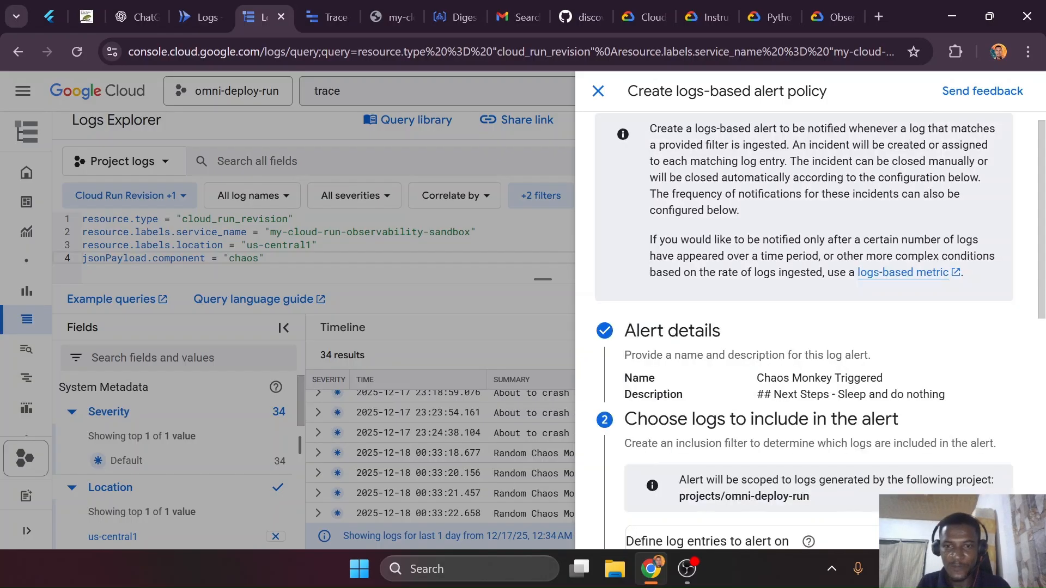
scroll(763, 331, "down", 3)
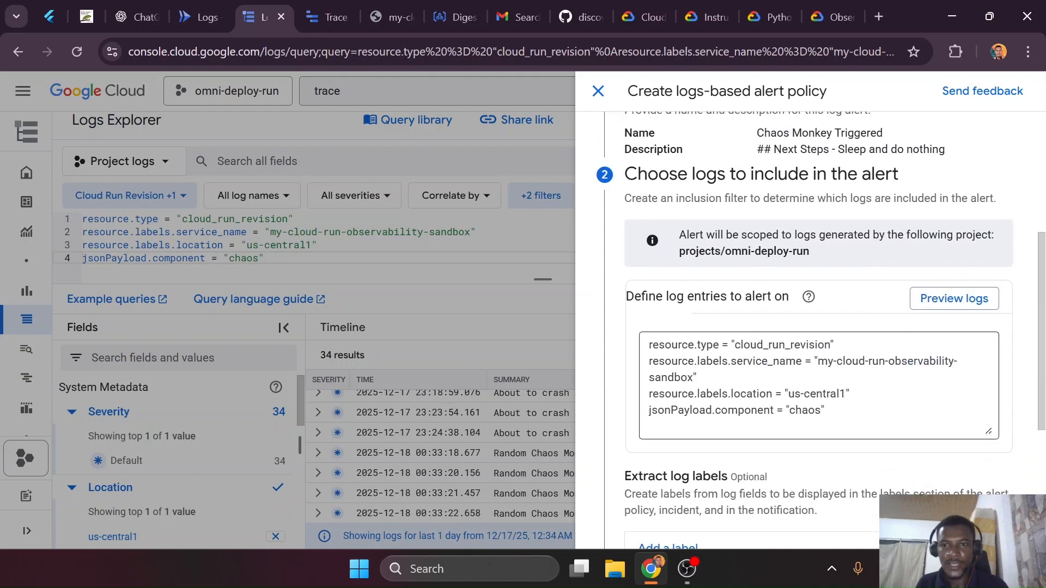
left_click(706, 361)
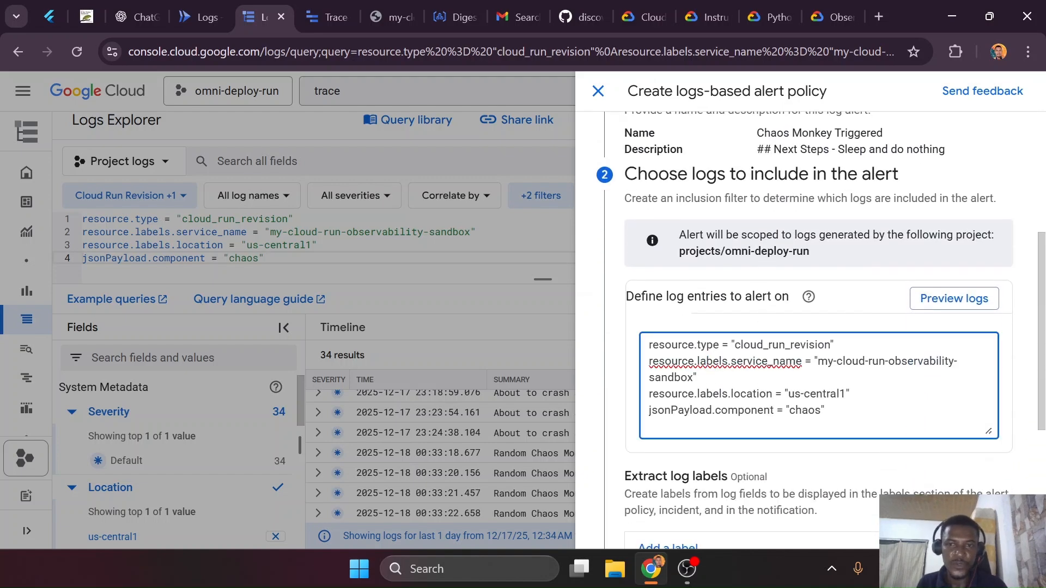
left_click_drag(834, 415, 626, 352)
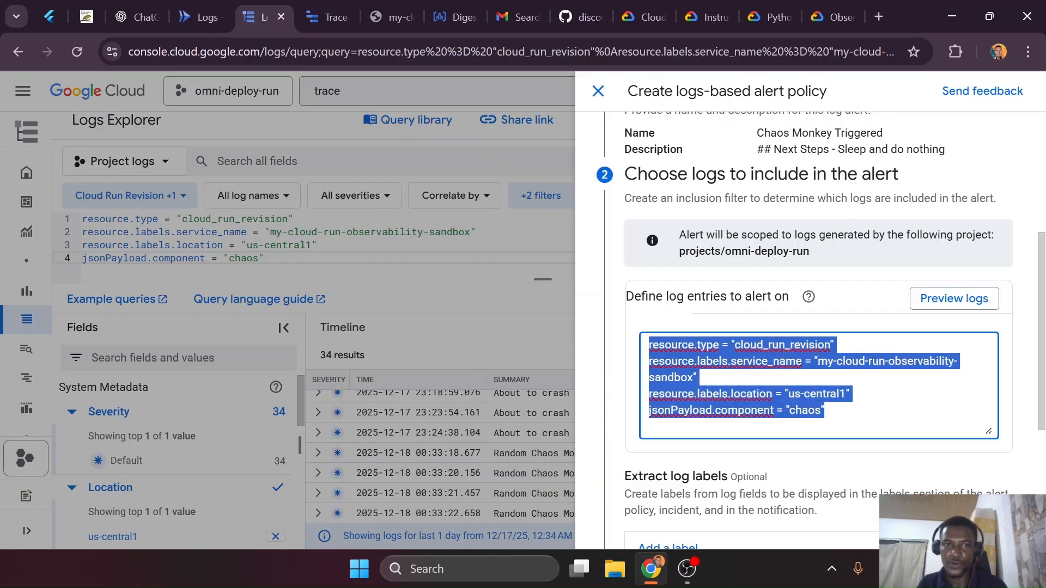
left_click(652, 345)
left_click(639, 346)
left_click(652, 345)
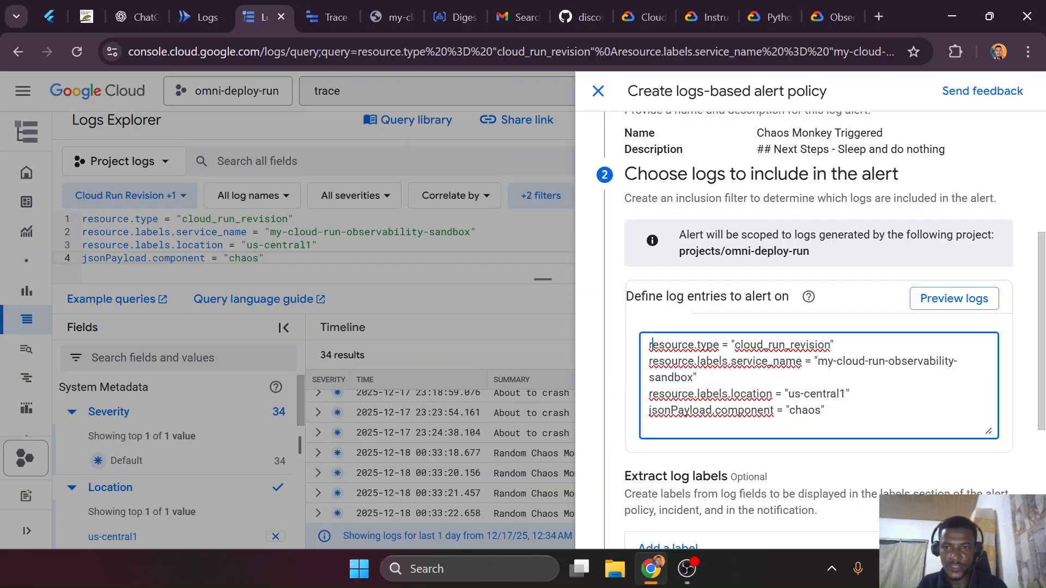
scroll(669, 284, "down", 5)
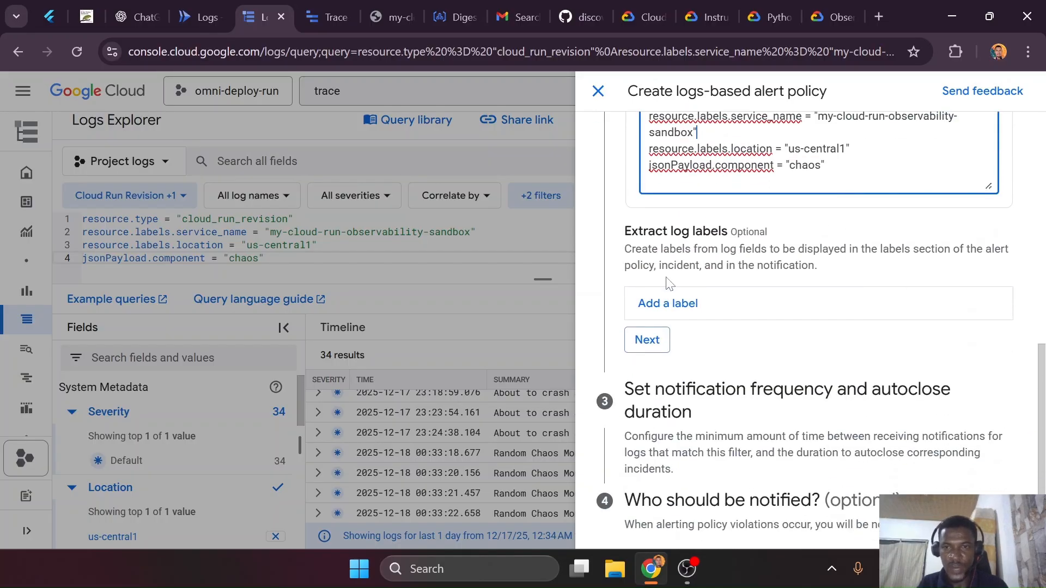
left_click(651, 343)
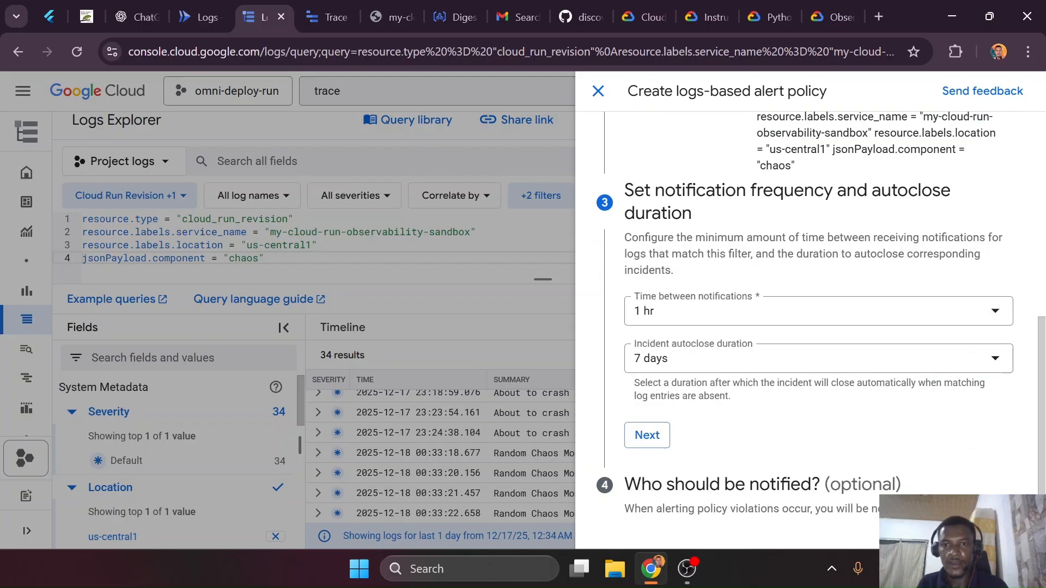
Set the alert's time between notifications to 5 min
scroll(817, 212, "down", 5)
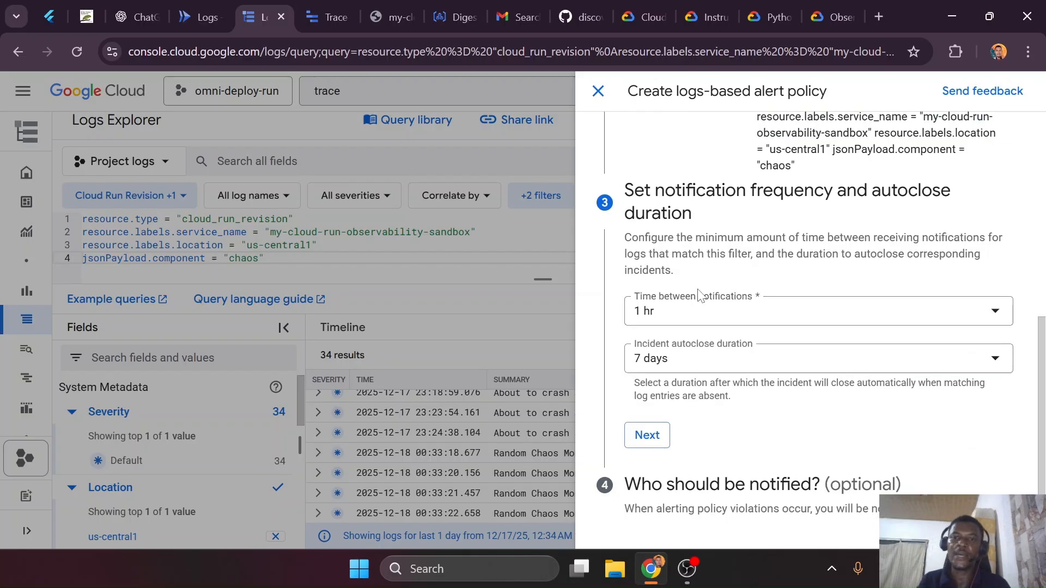
left_click(782, 319)
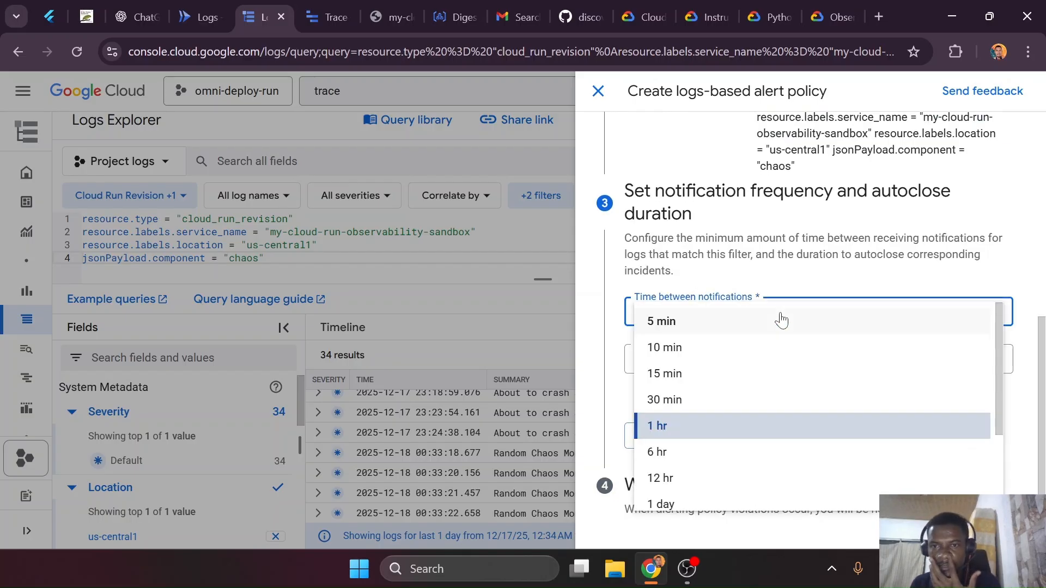
left_click(728, 234)
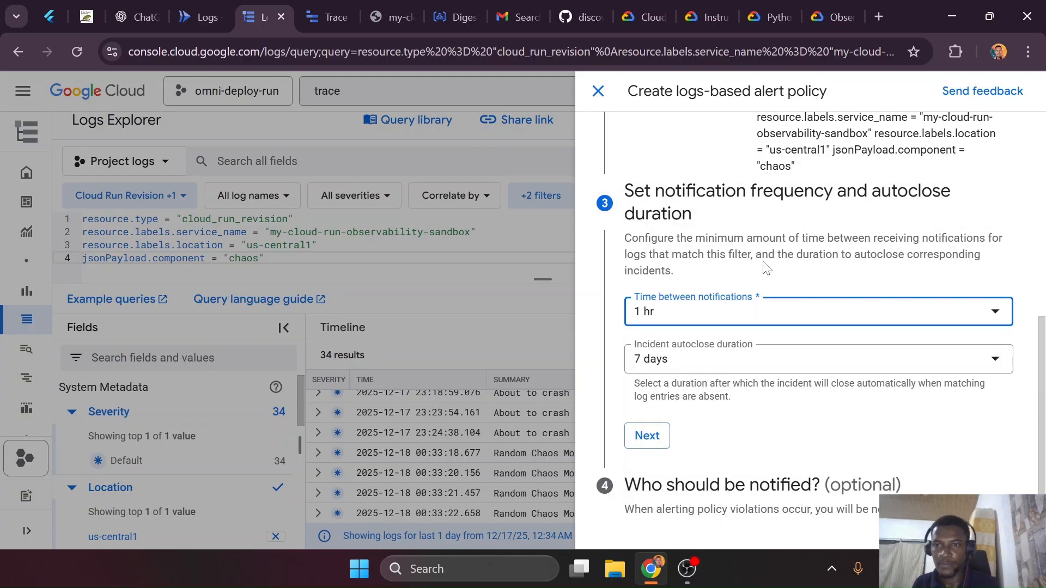
left_click(840, 311)
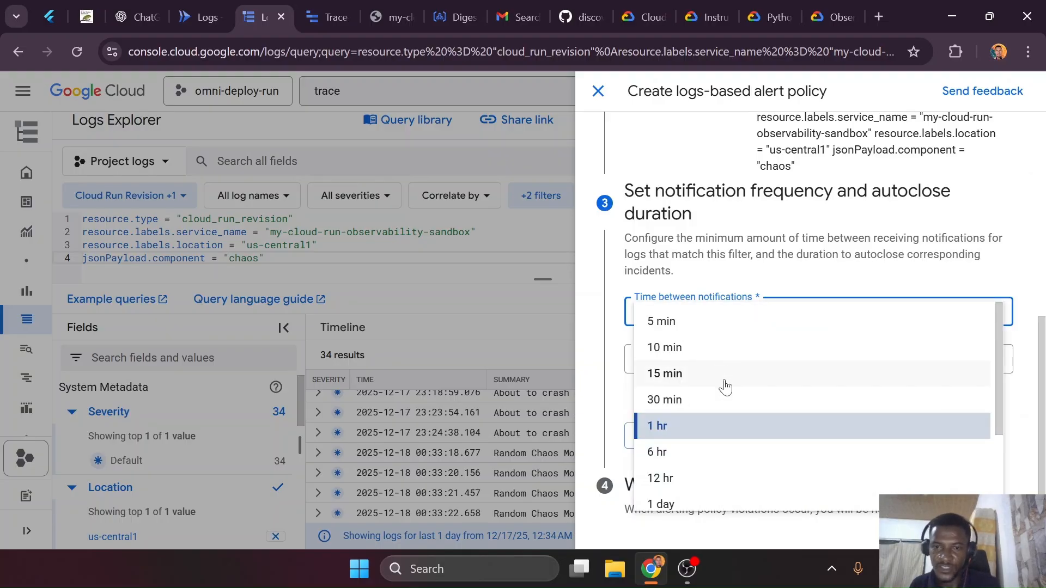
left_click(687, 325)
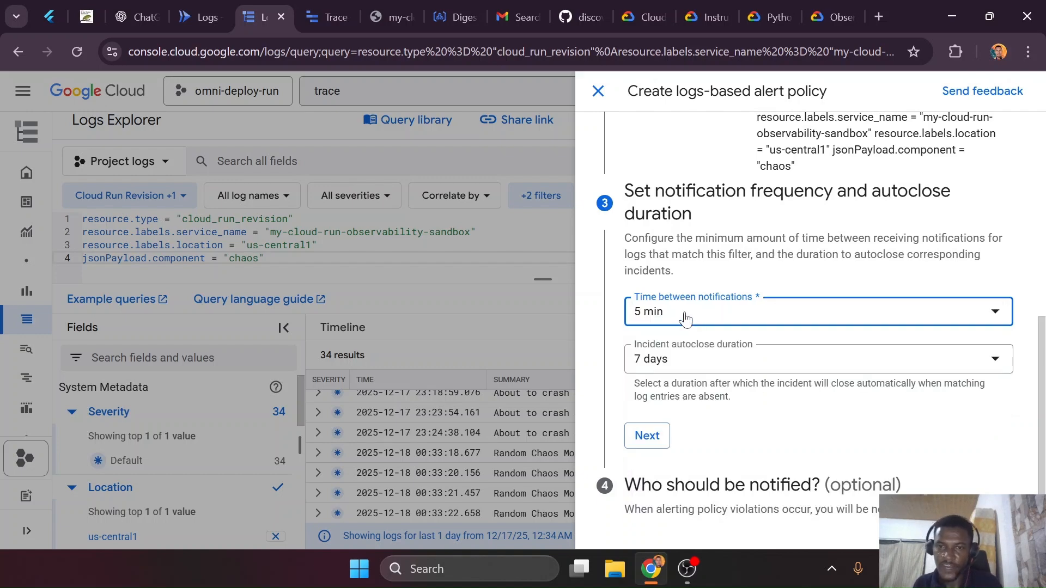
Set the incident autoclose duration to 30 min and the time between notifications to 10 min
left_click(729, 371)
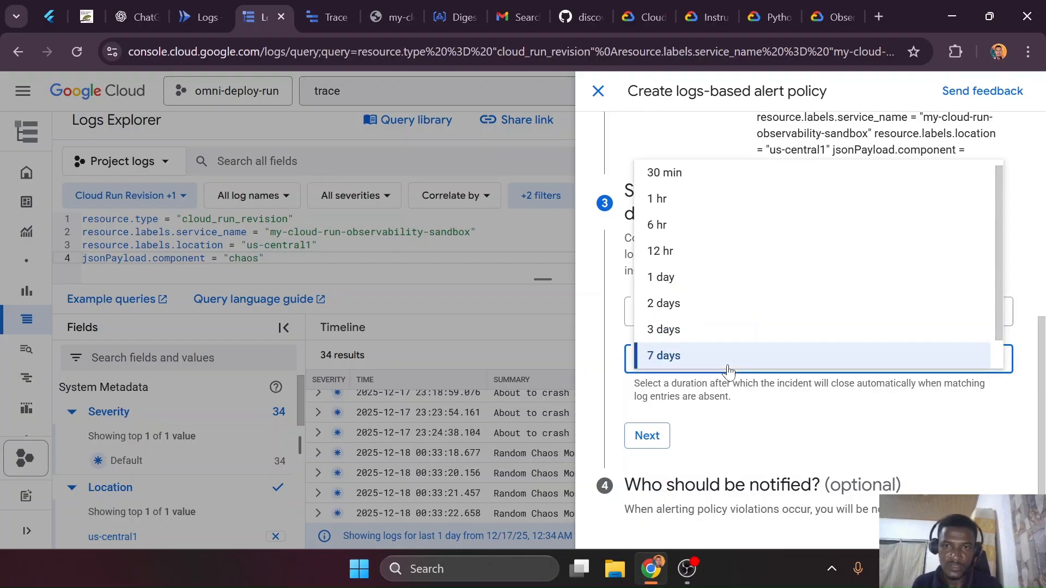
left_click(728, 186)
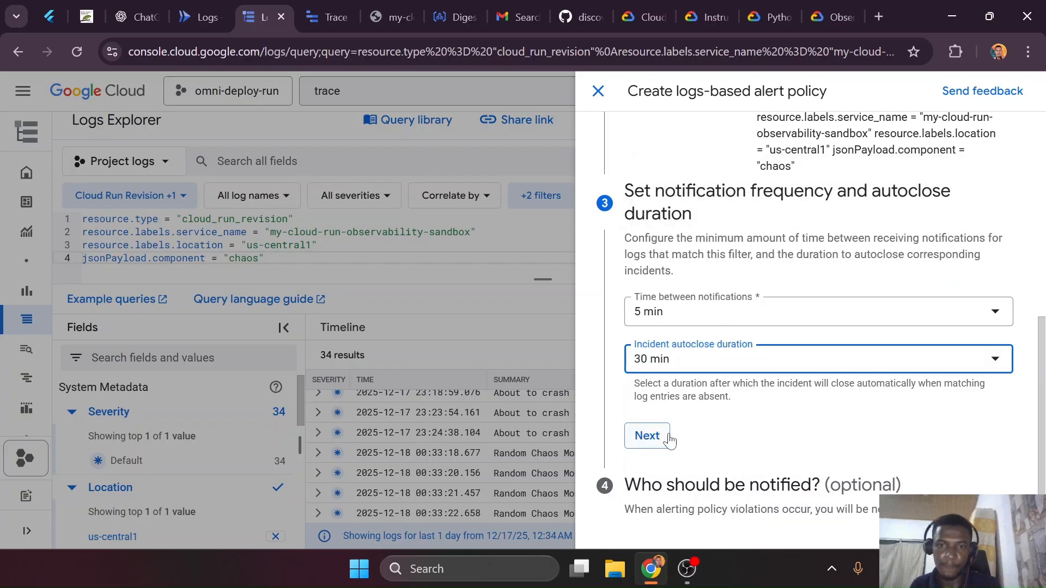
left_click(777, 326)
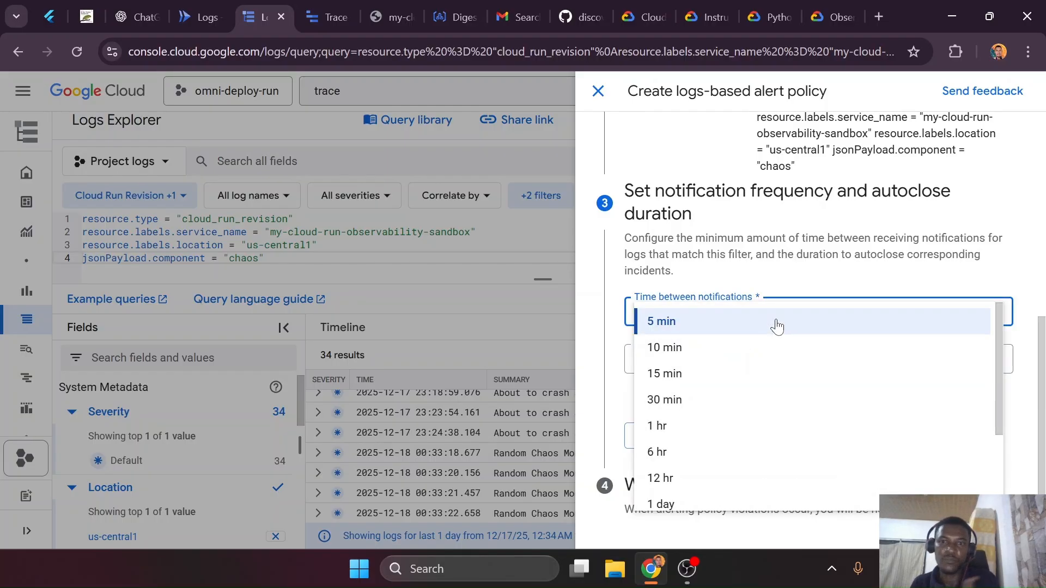
left_click(762, 358)
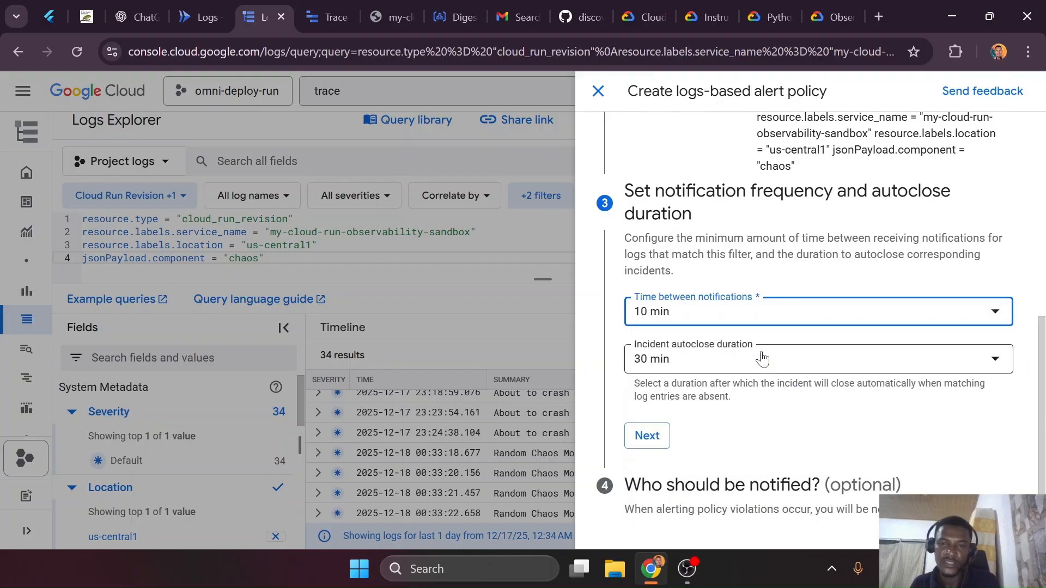
Select 10 min as the alert policy's time between notifications and continue to the section on who should be notified
left_click(765, 447)
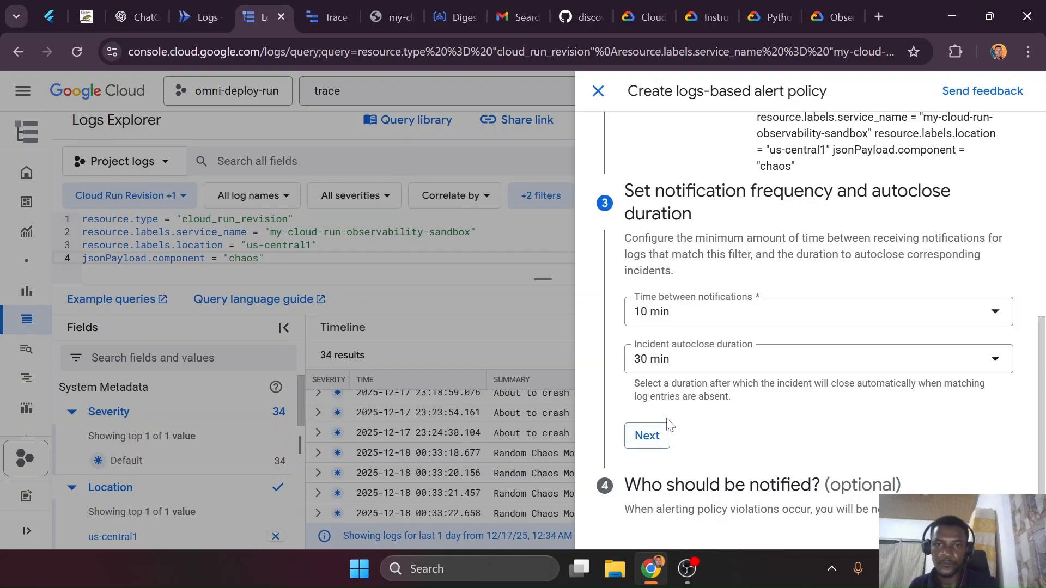
left_click(740, 312)
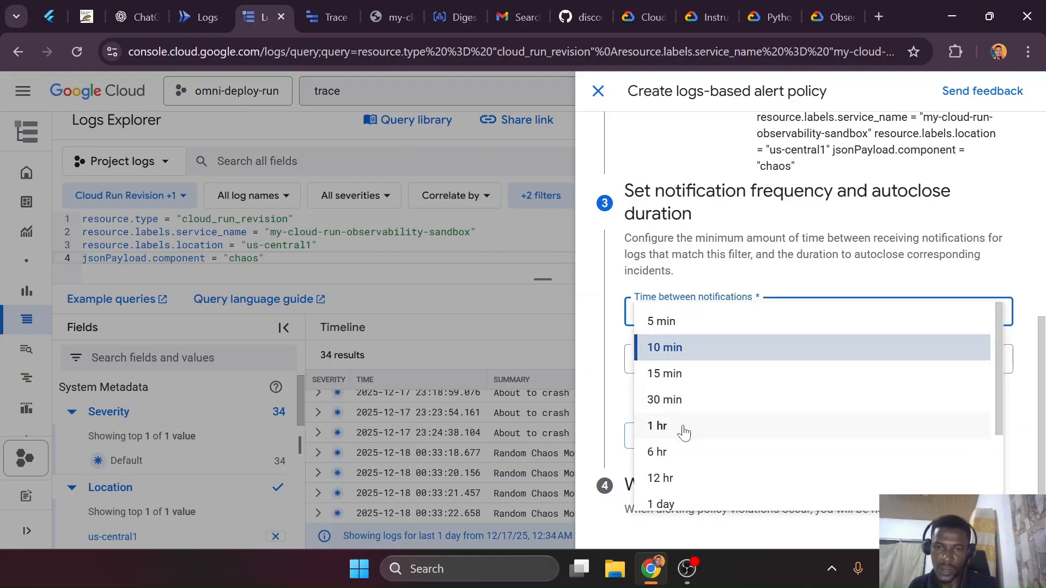
left_click(702, 326)
left_click(702, 331)
left_click(708, 352)
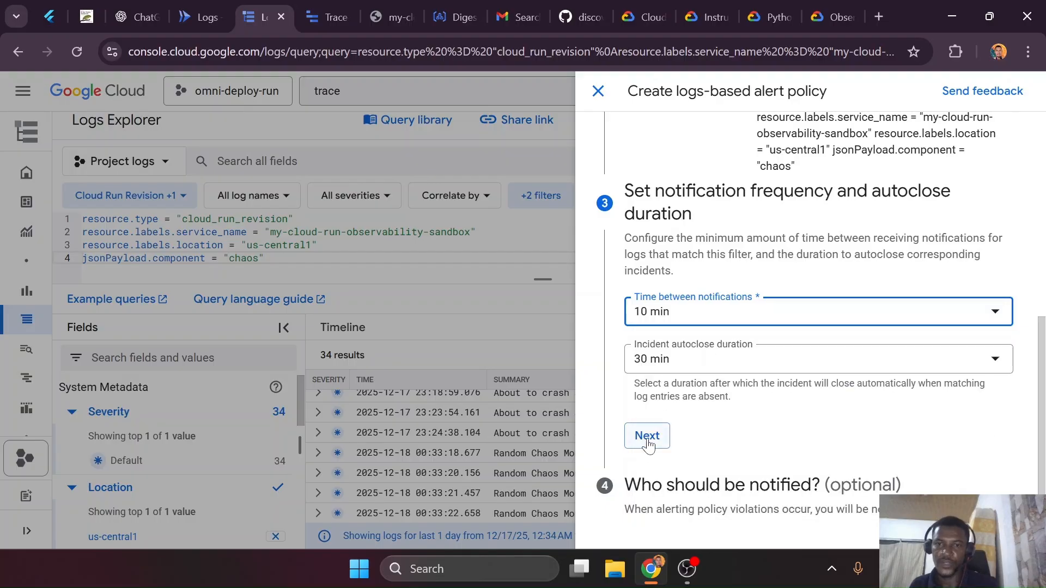
left_click(646, 436)
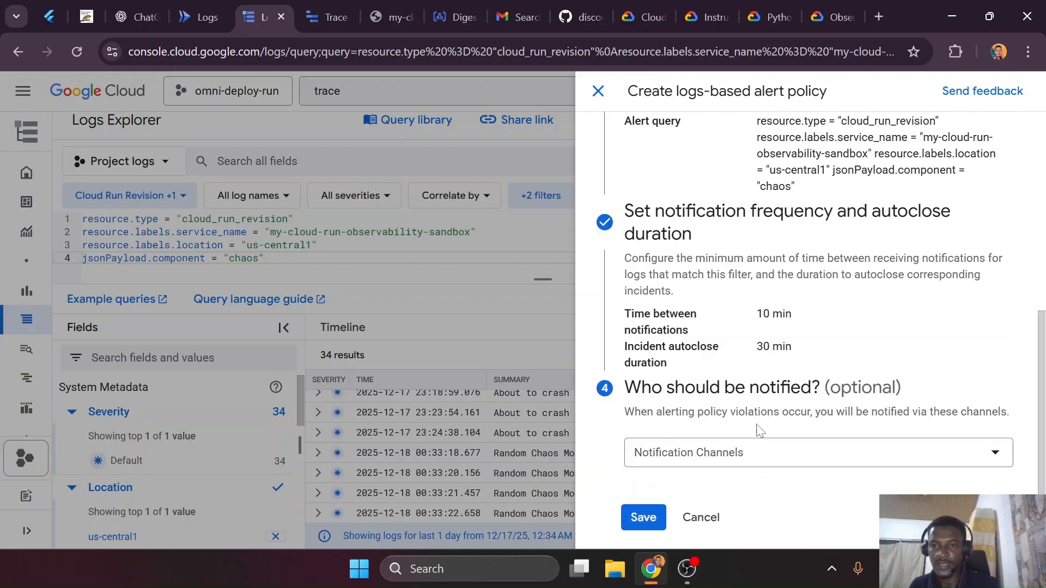
Open the notification channel management page from the alert policy, examine the supported channel types and configured email channel, and close the page
left_click(754, 457)
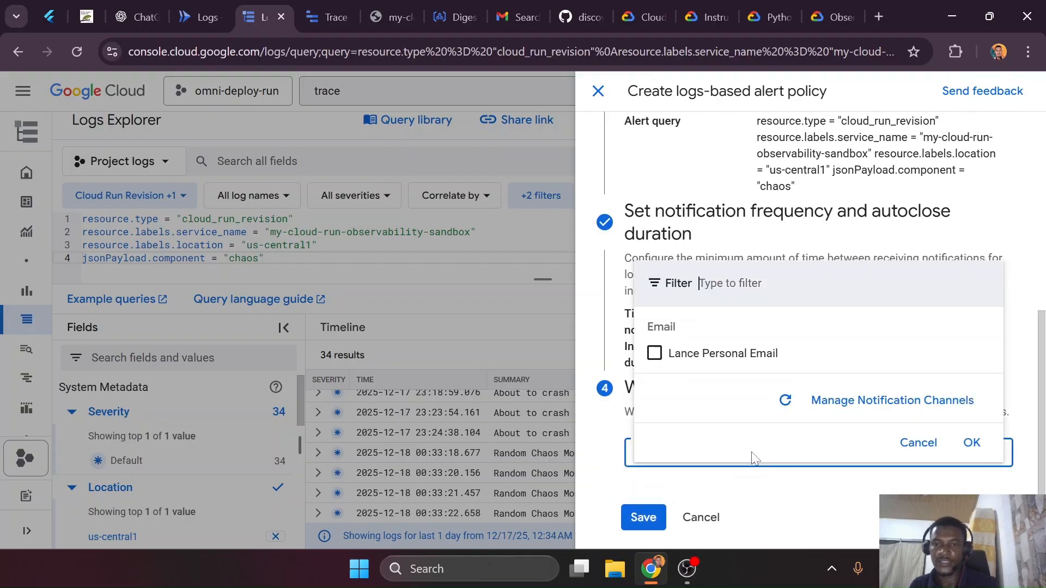
left_click(925, 409)
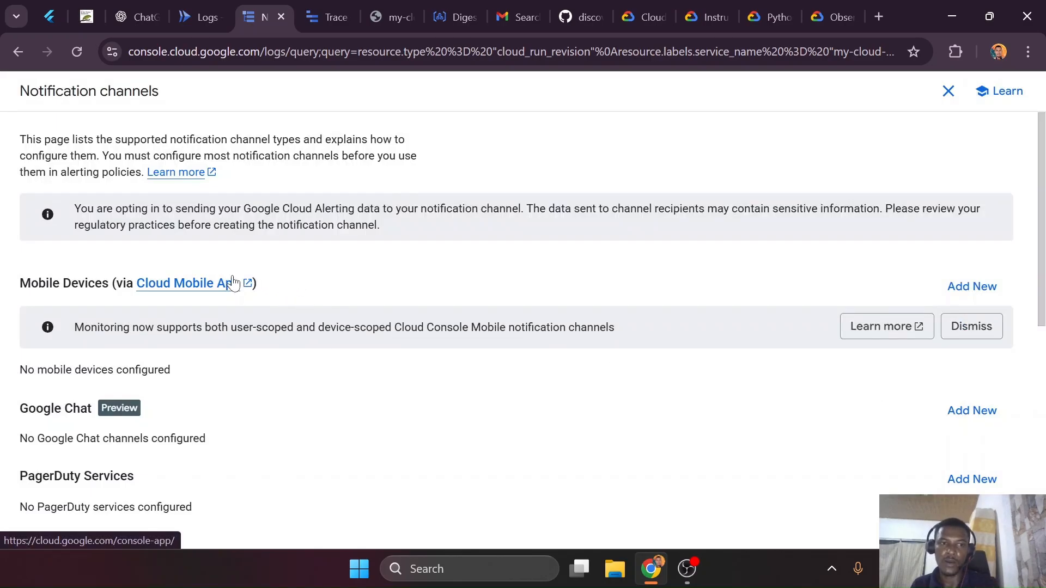
scroll(371, 282, "down", 1)
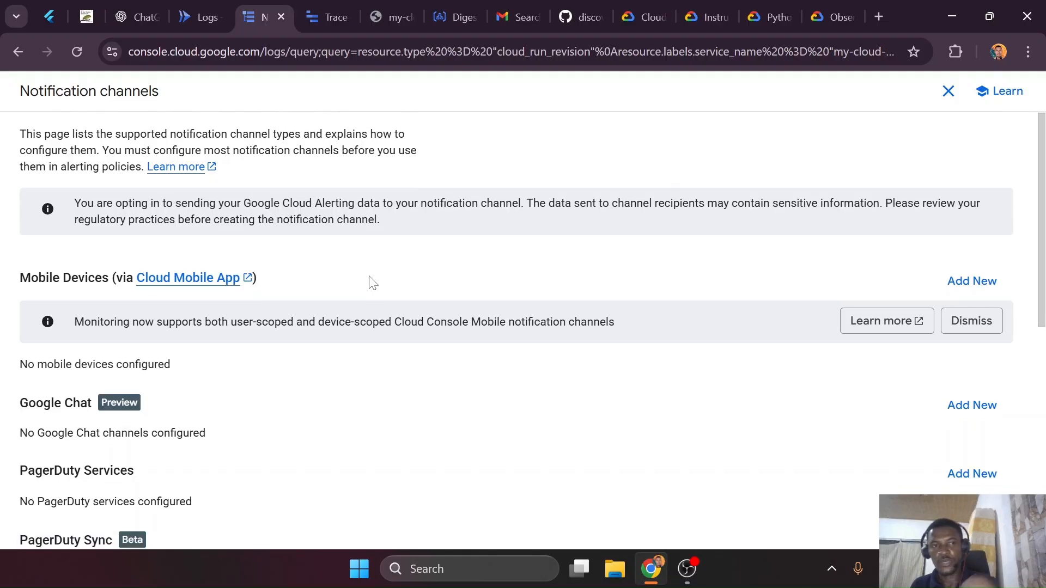
scroll(235, 229, "down", 2)
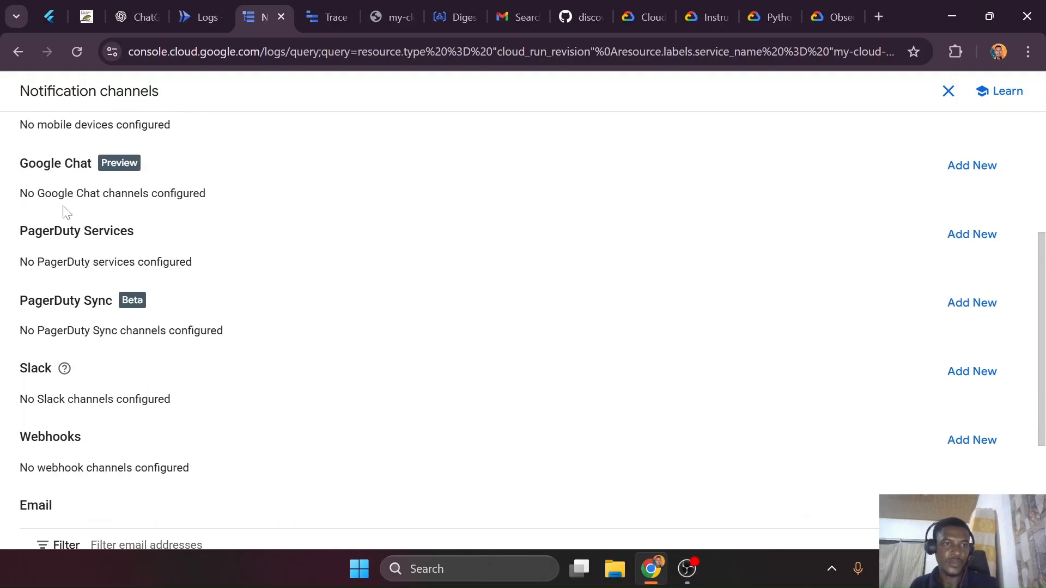
scroll(53, 184, "down", 2)
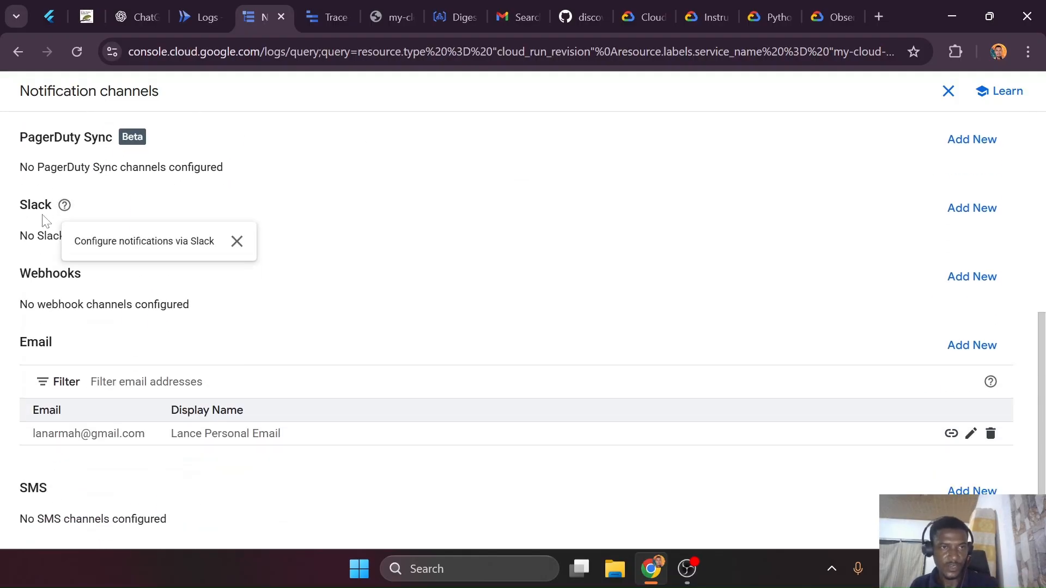
scroll(60, 273, "down", 1)
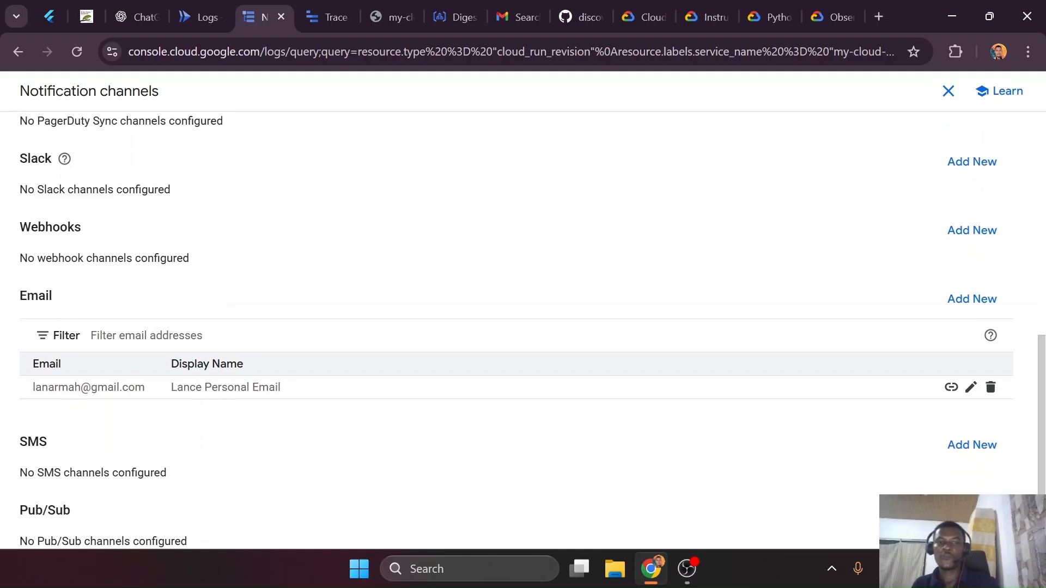
scroll(175, 367, "up", 3)
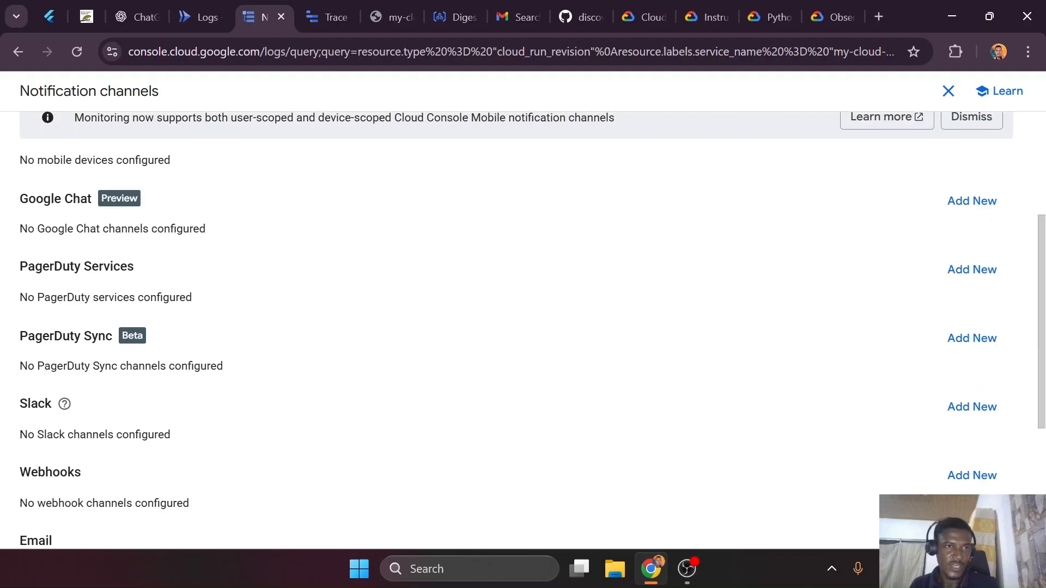
scroll(194, 364, "down", 4)
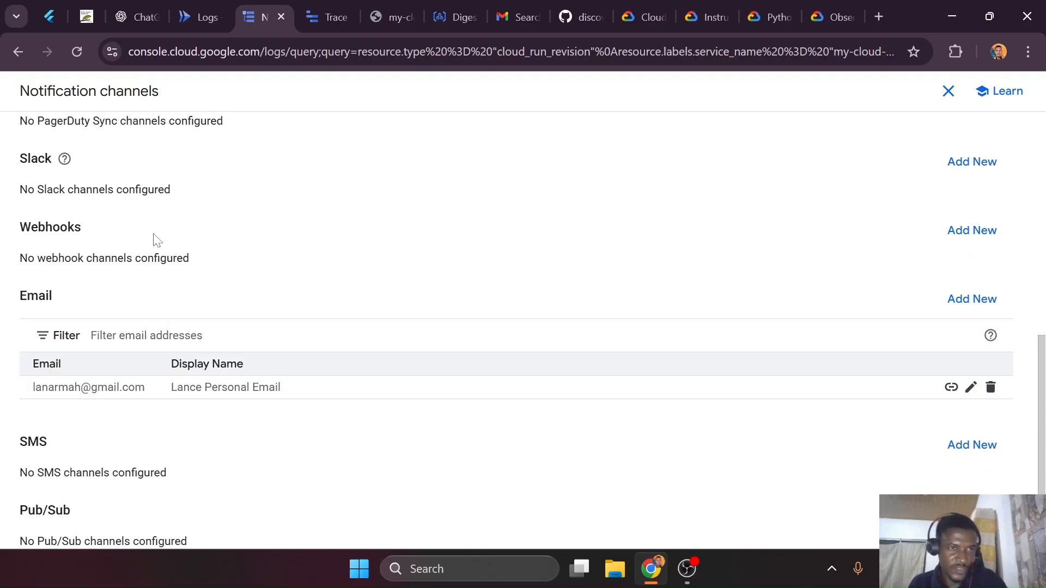
scroll(157, 243, "up", 1)
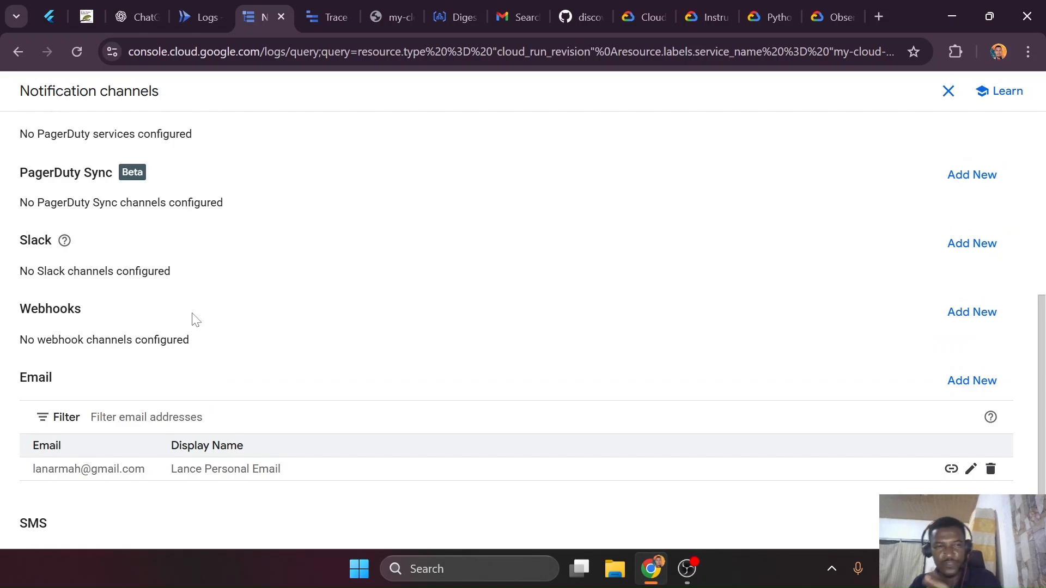
scroll(195, 320, "down", 1)
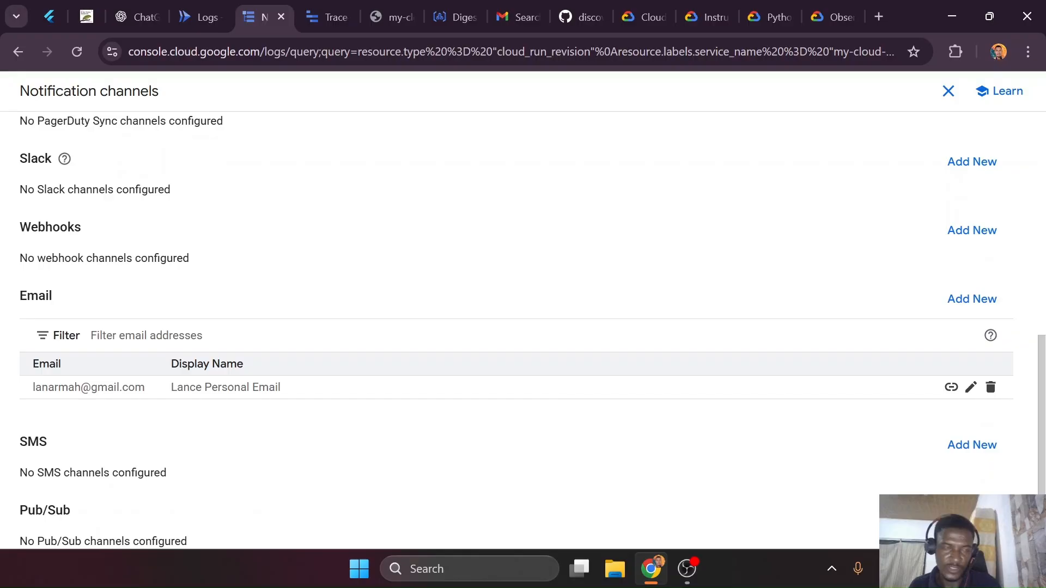
scroll(253, 338, "up", 3)
scroll(252, 338, "down", 3)
scroll(227, 345, "up", 3)
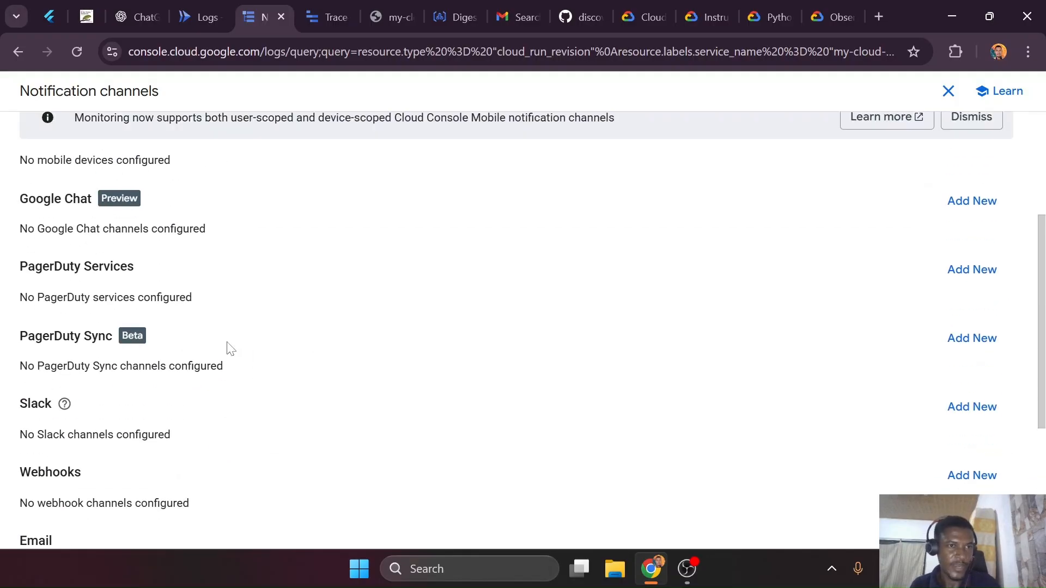
left_click(65, 406)
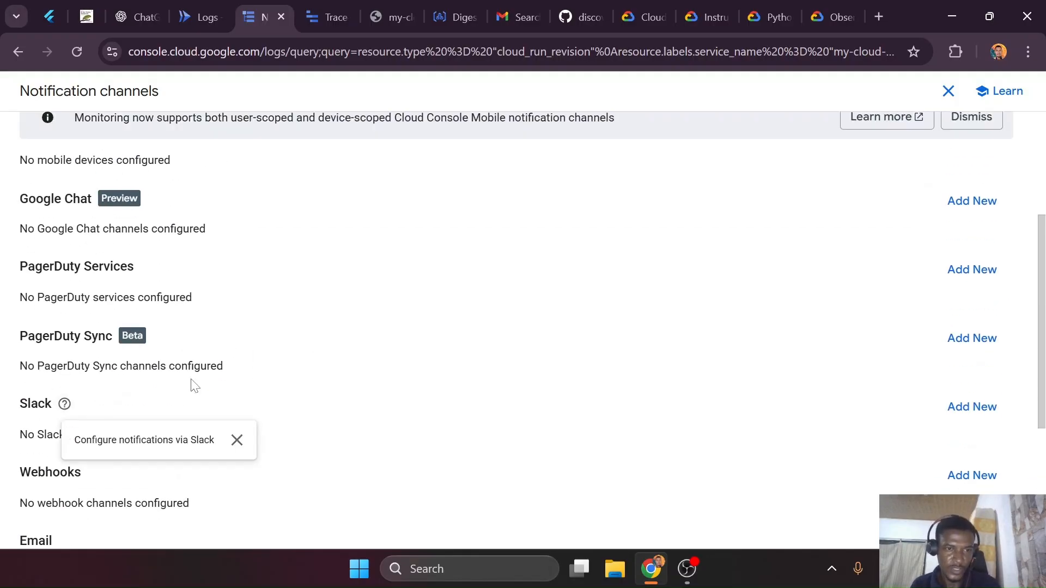
scroll(449, 350, "down", 3)
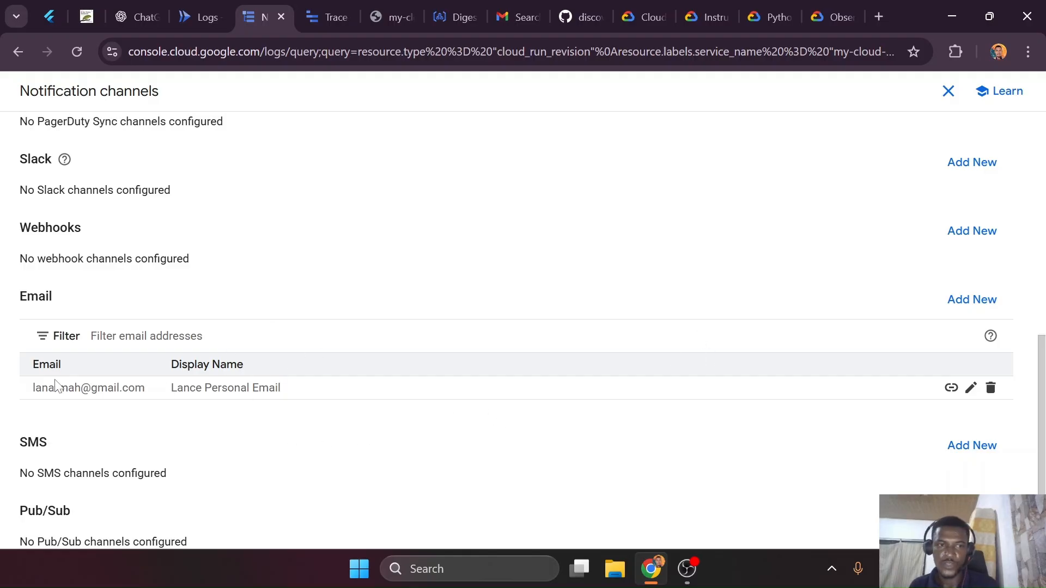
left_click_drag(32, 391, 224, 410)
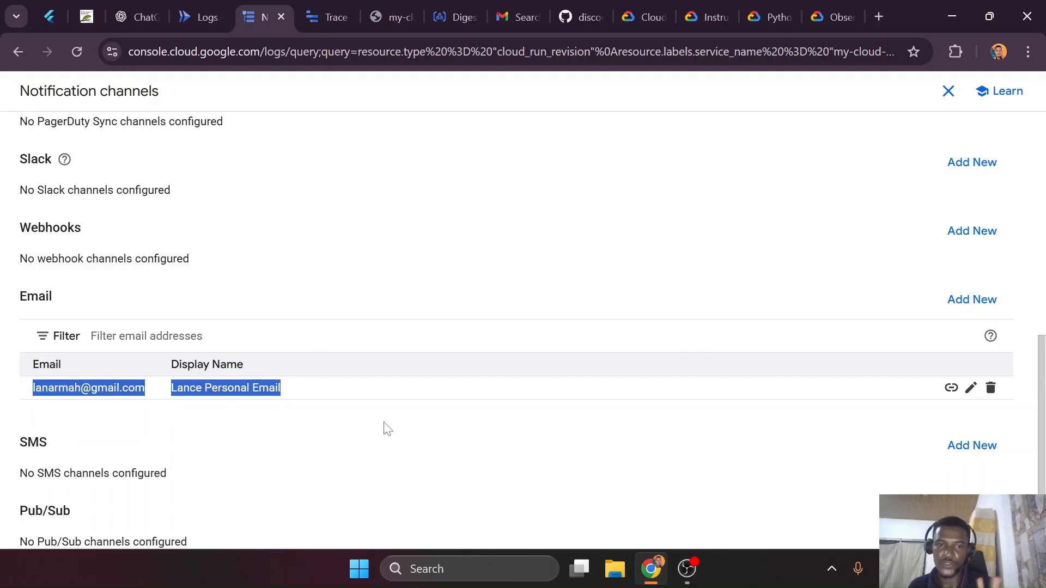
left_click(389, 349)
scroll(390, 352, "up", 5)
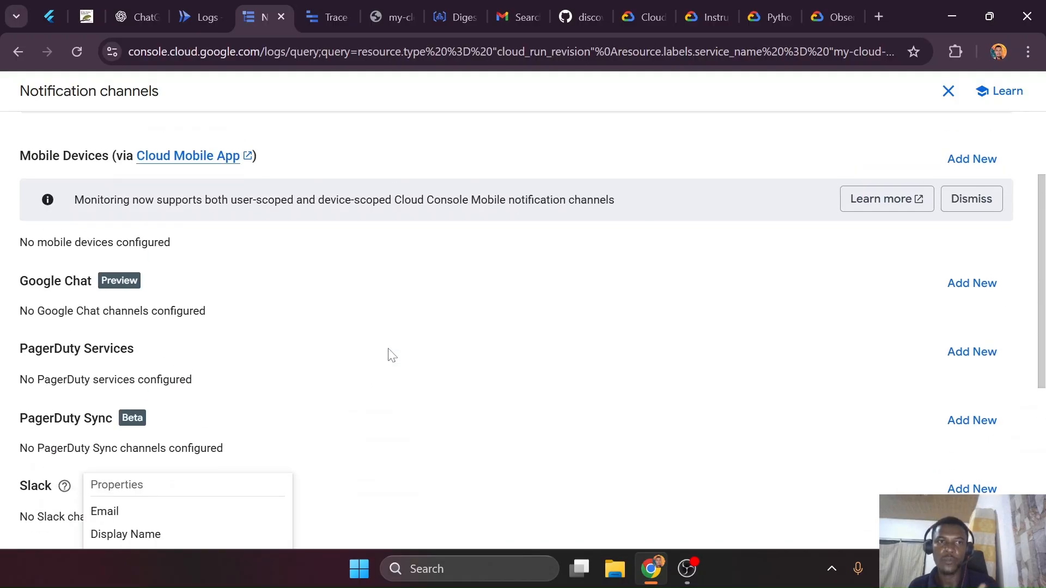
left_click(948, 91)
Assign the personal email notification channel to the logs-based alert policy and save the policy
left_click(703, 354)
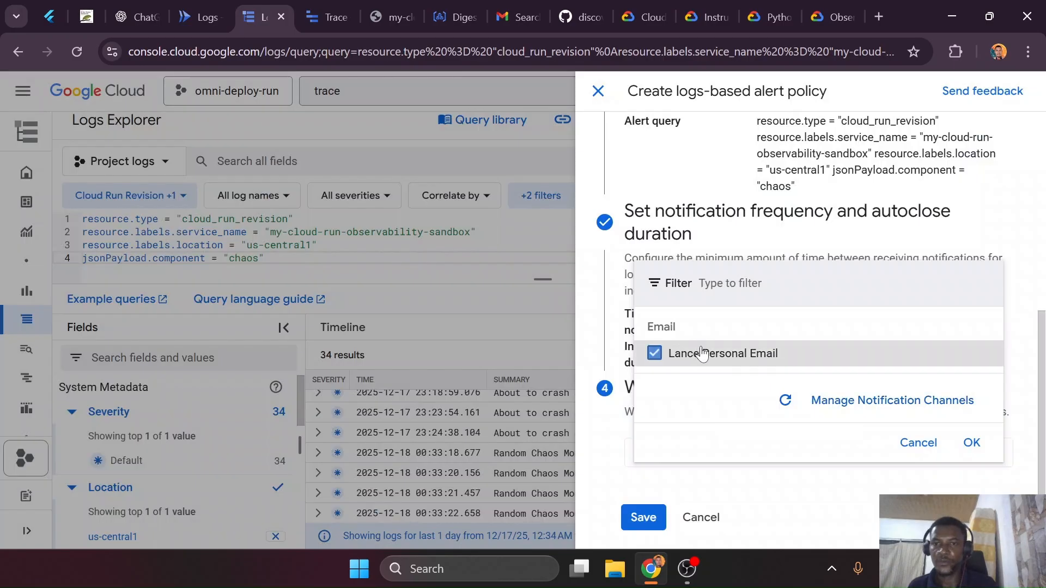
left_click(971, 444)
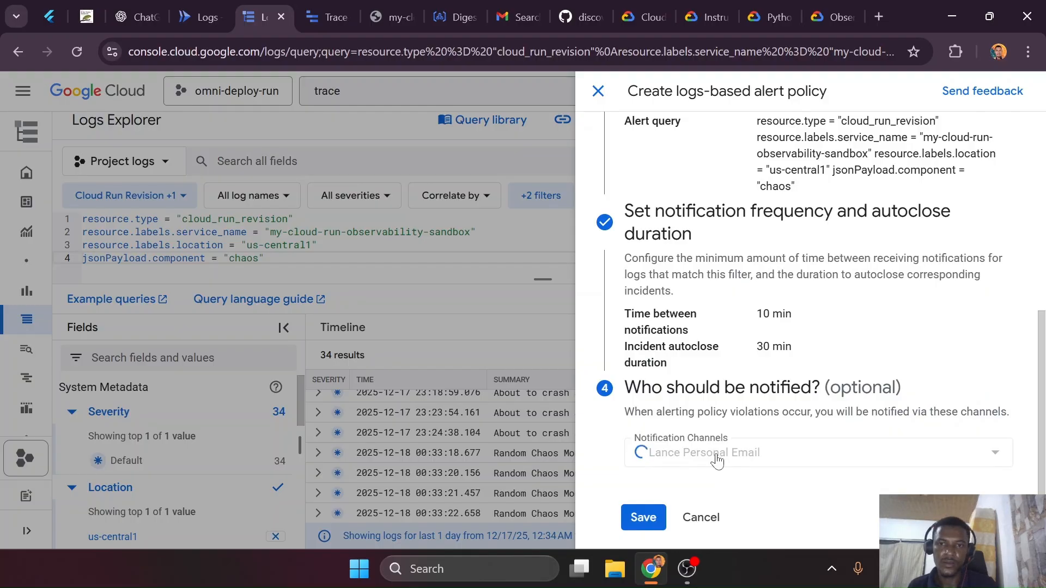
left_click(643, 518)
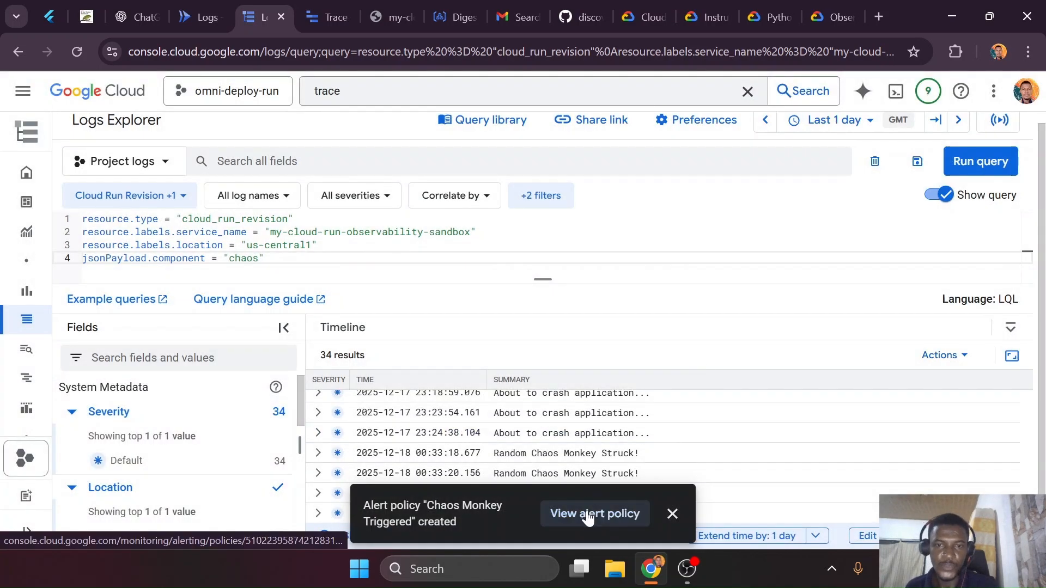
Open the newly created alert policy in a separate browser tab and examine its severity, configuration and matching logs
right_click(588, 516)
left_click(635, 299)
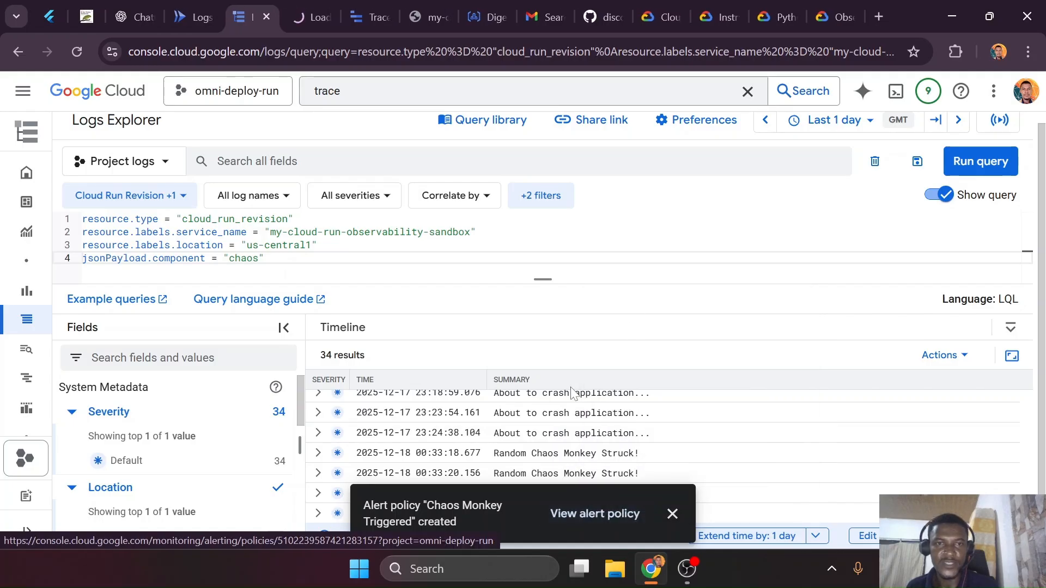
left_click(315, 8)
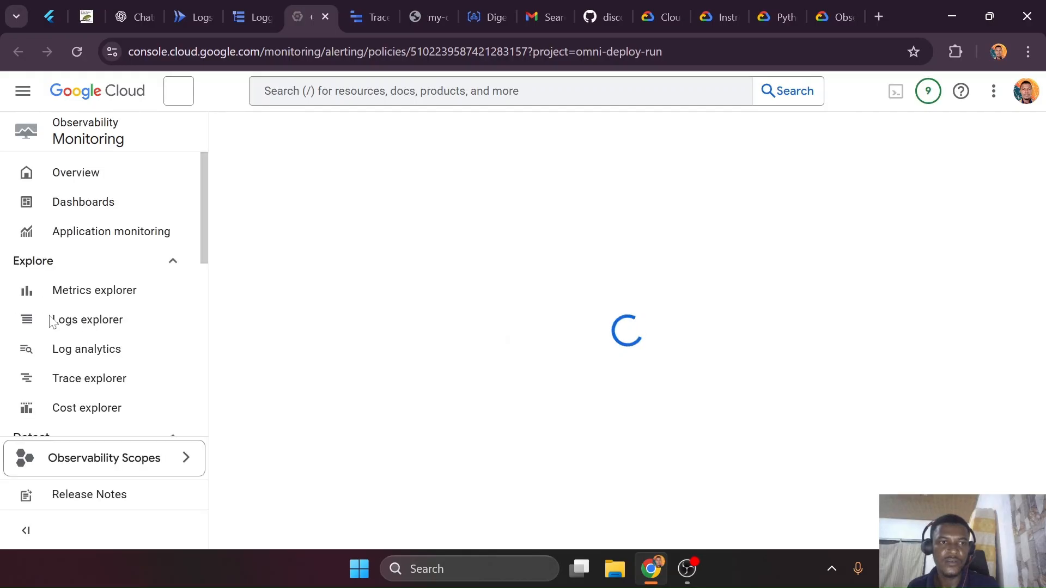
scroll(44, 284, "down", 8)
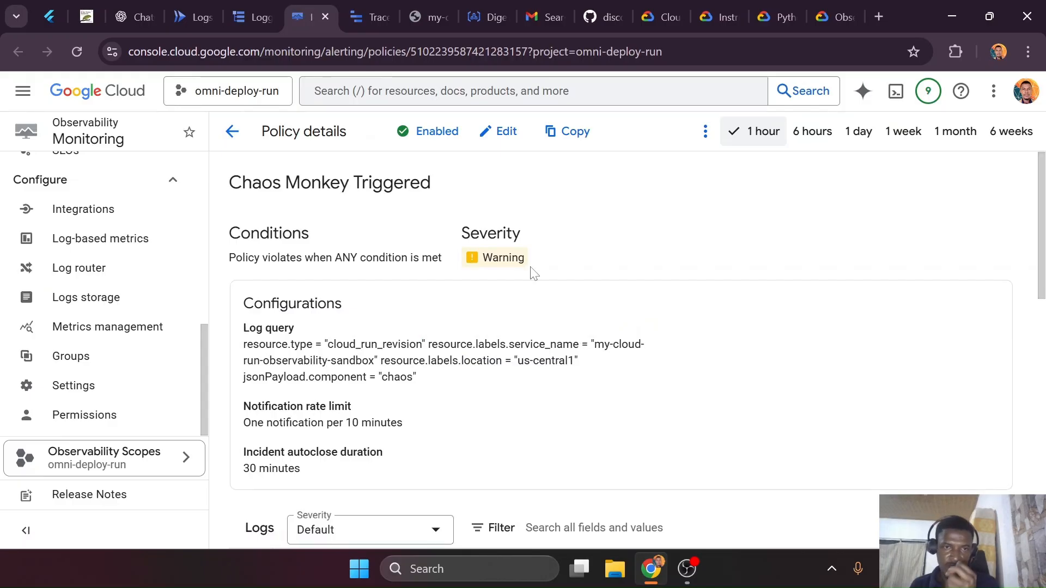
scroll(320, 279, "down", 3)
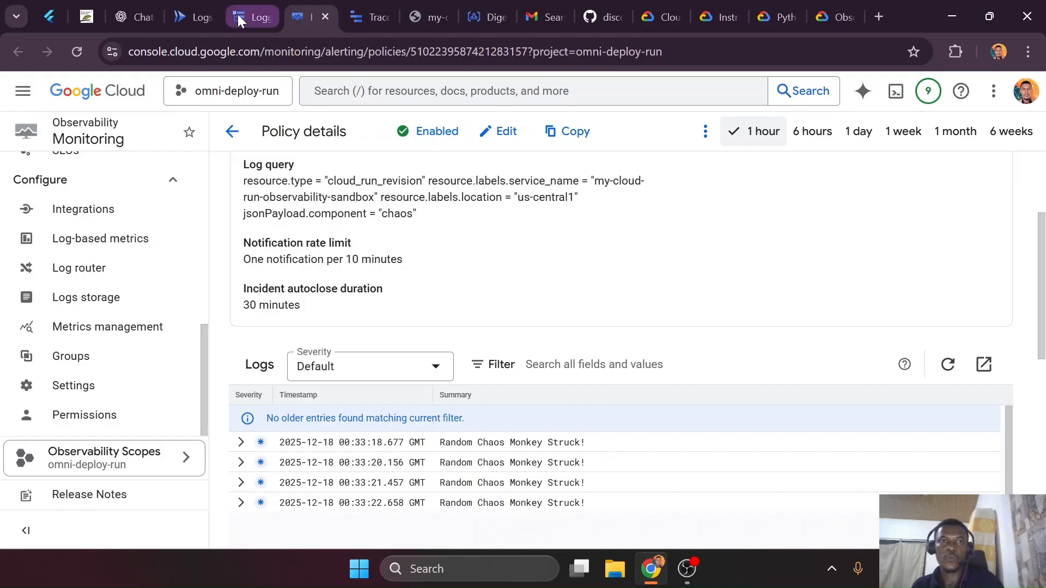
Request the Cloud Run service's /flaky endpoint repeatedly to produce random chaos errors that can trigger the alert
left_click(427, 14)
left_click(424, 49)
key("Return")
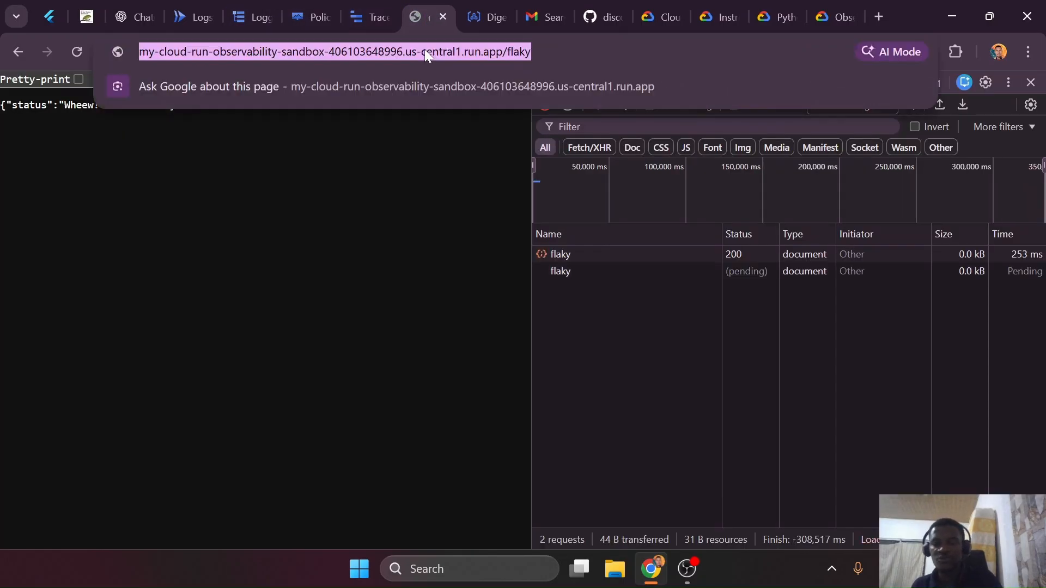
left_click(424, 49)
key("Return")
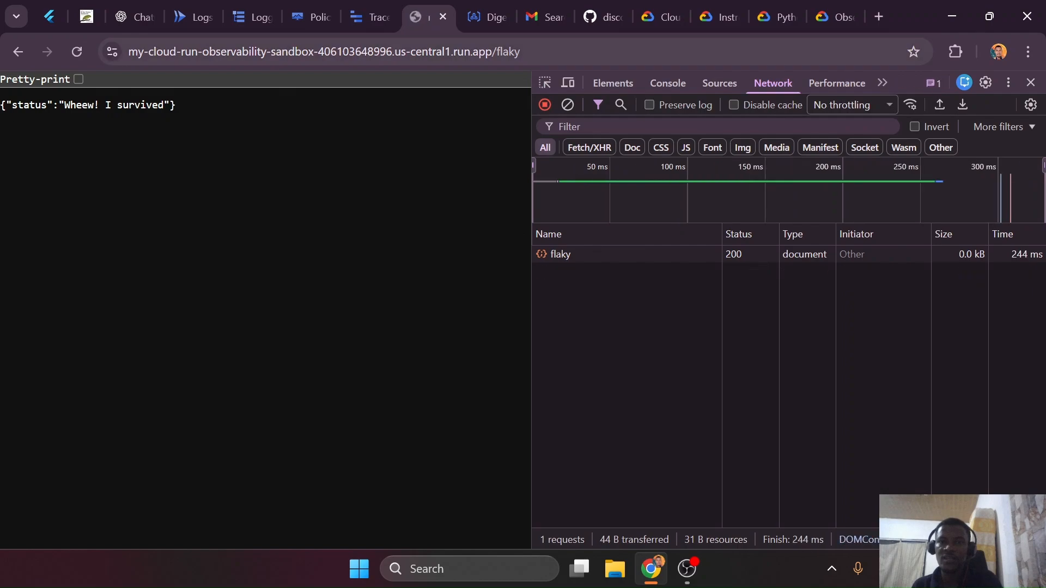
left_click(424, 49)
key("Return")
left_click(424, 49)
key("Return")
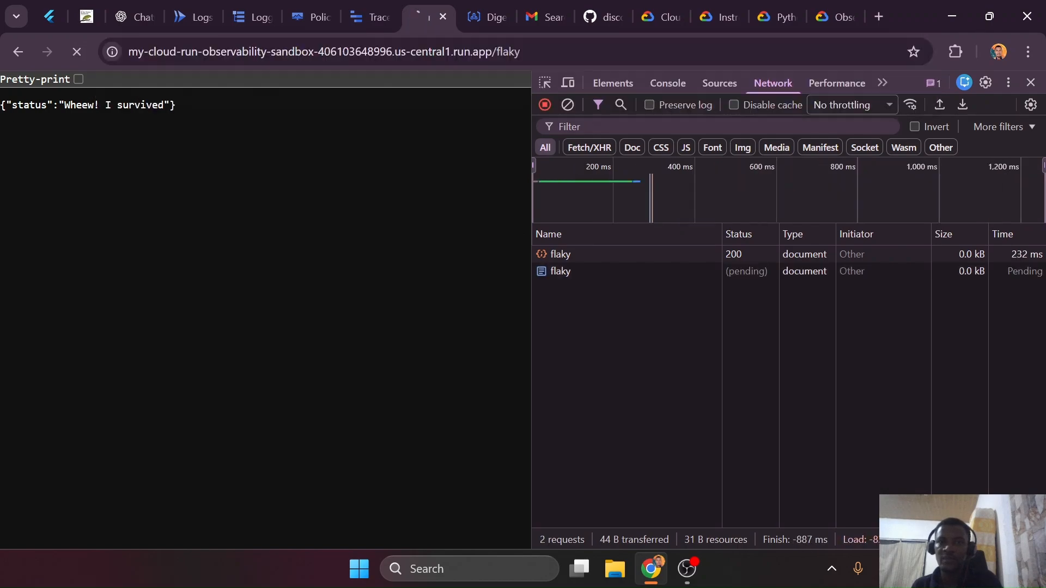
left_click(424, 49)
key("Return")
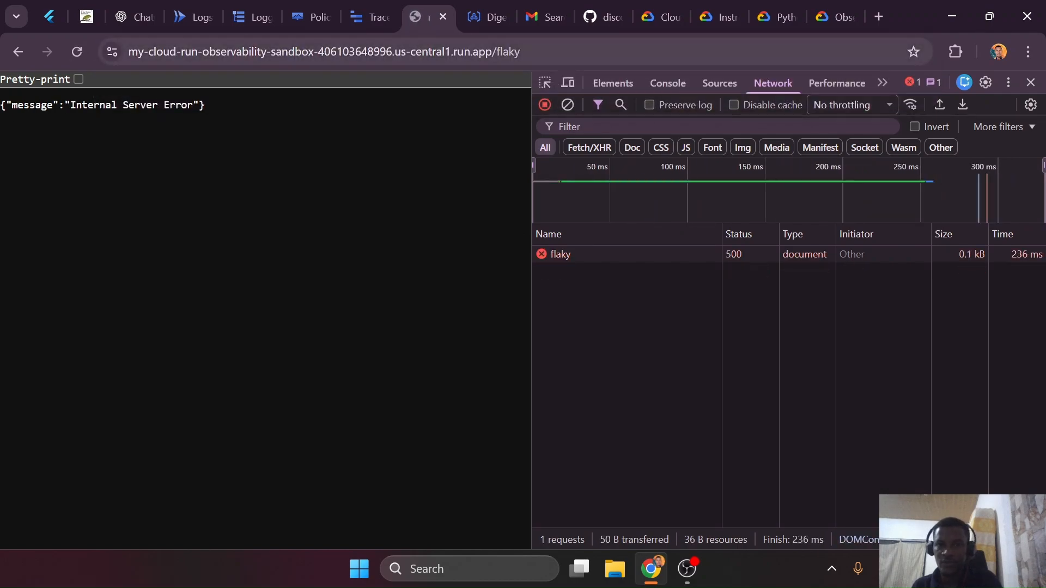
left_click(424, 49)
key("Return")
left_click(424, 49)
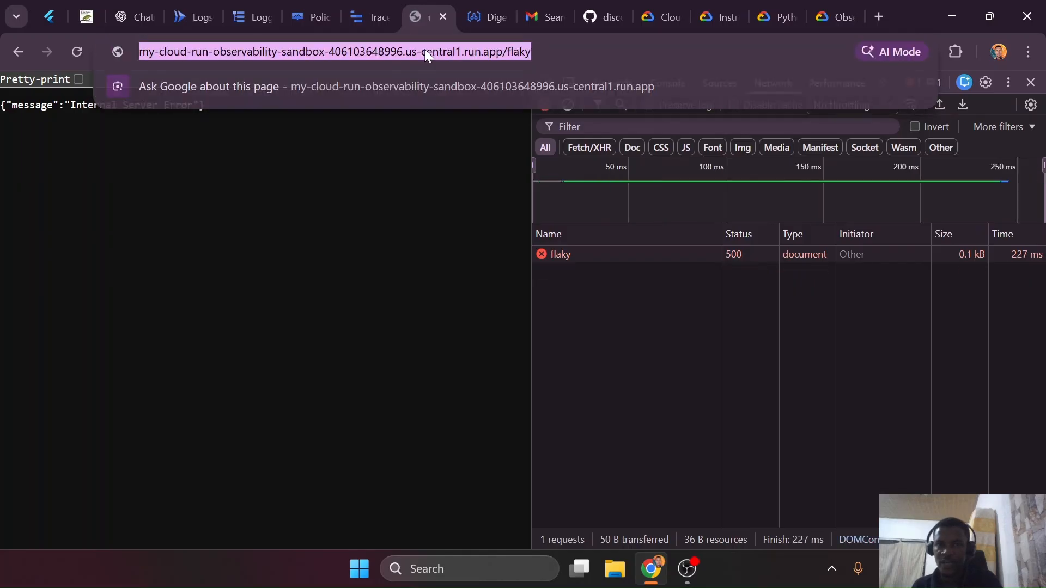
key("Return")
left_click(424, 49)
key("Return")
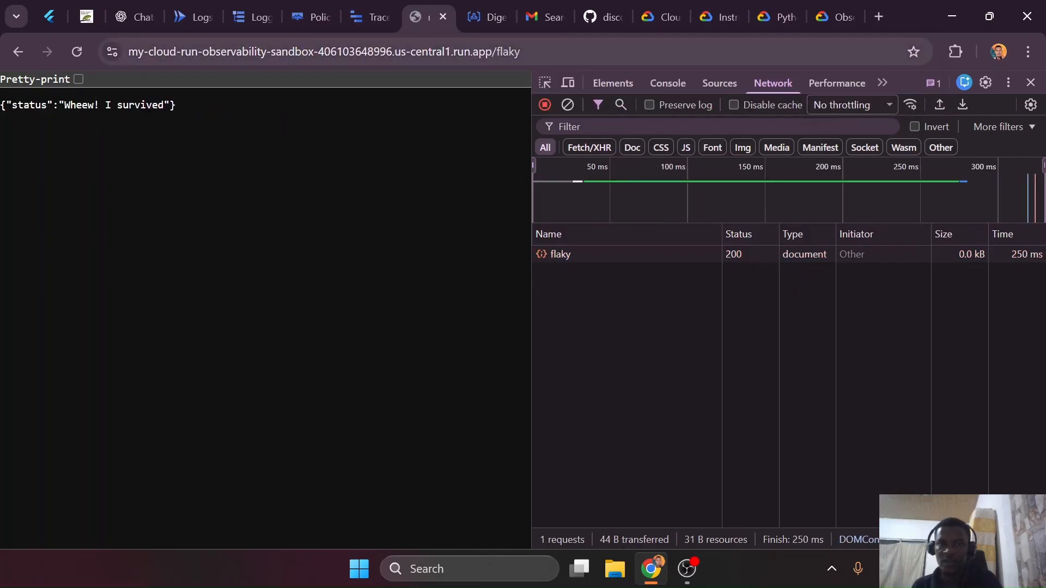
left_click(424, 49)
key("Return")
left_click(404, 57)
key("Return")
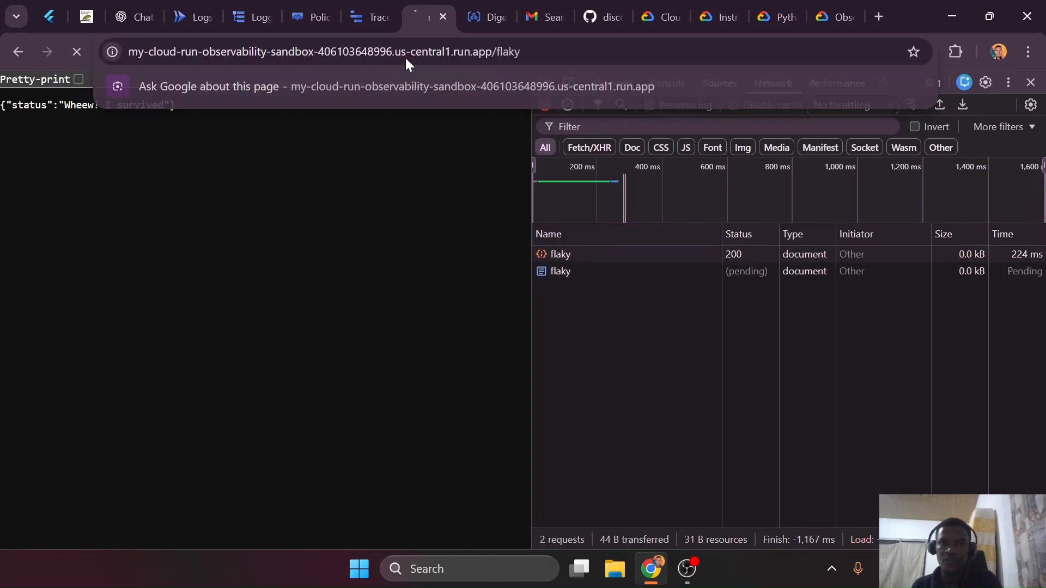
left_click(405, 58)
key("Return")
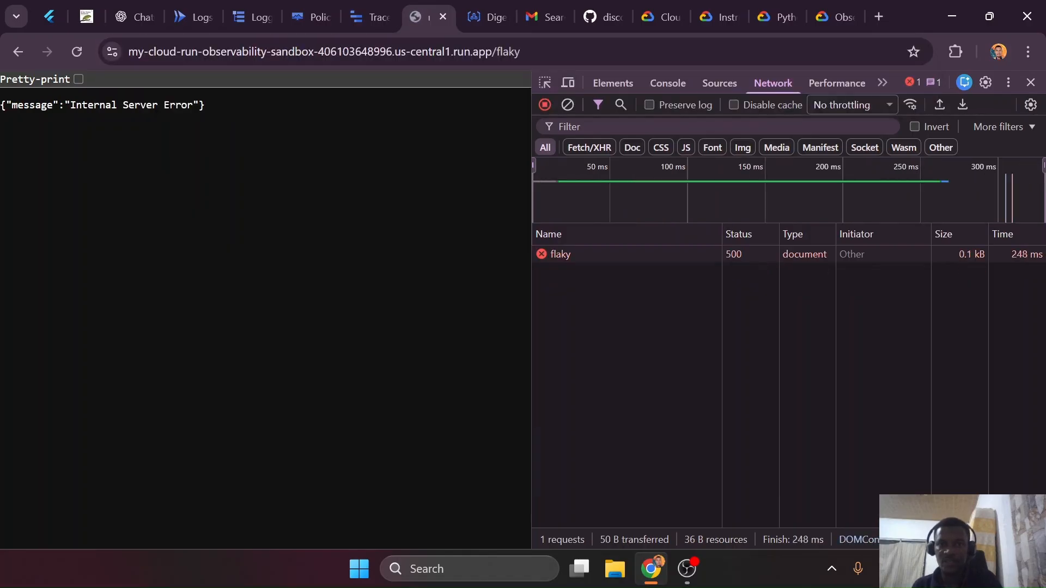
left_click(405, 57)
key("Return")
left_click(405, 57)
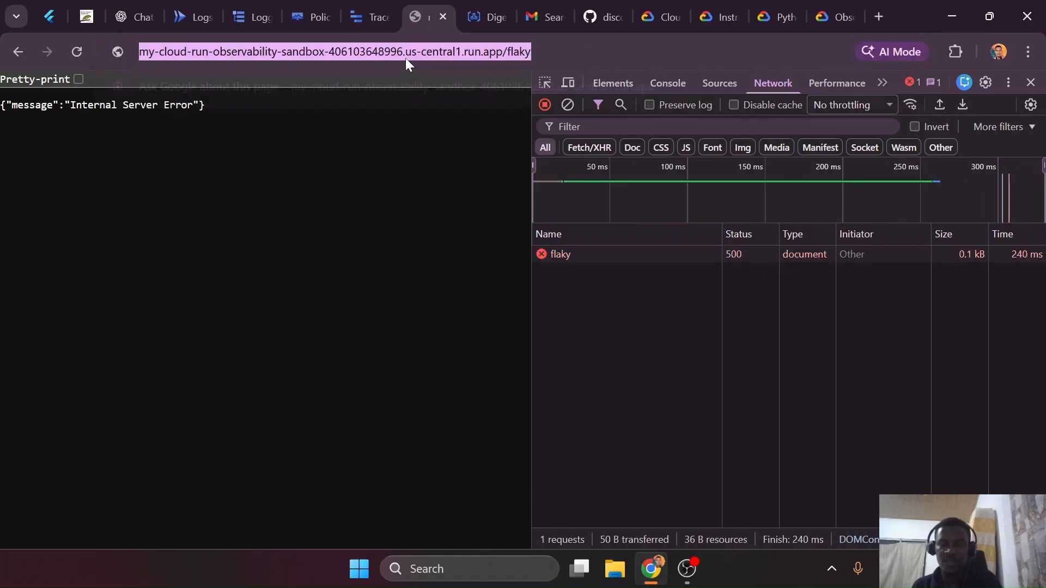
key("Return")
left_click(405, 58)
key("Return")
left_click(405, 57)
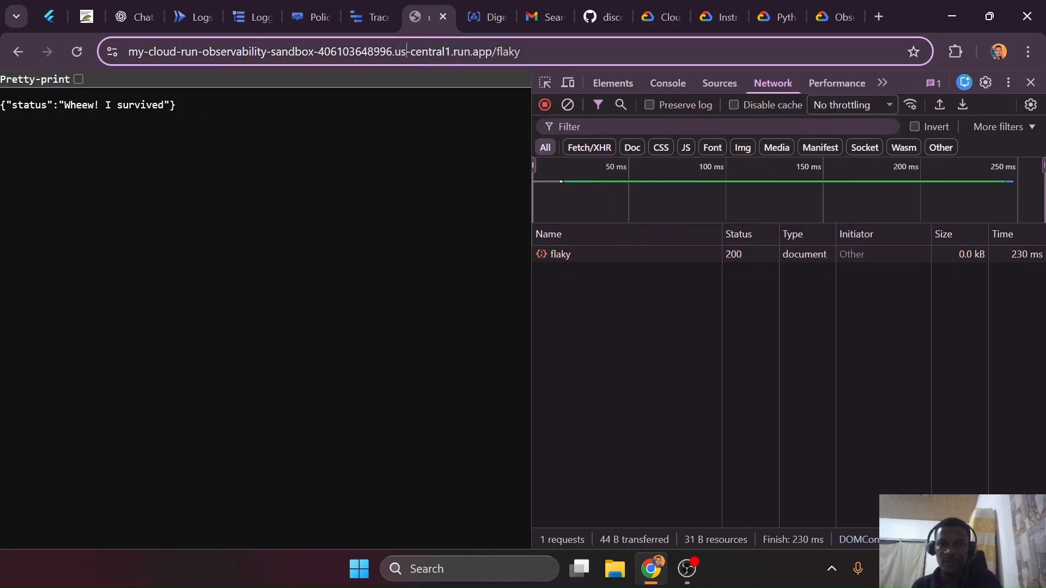
key("Return")
Return to the alert policy's details, review its notification channels, and open the list of all incidents
left_click(374, 6)
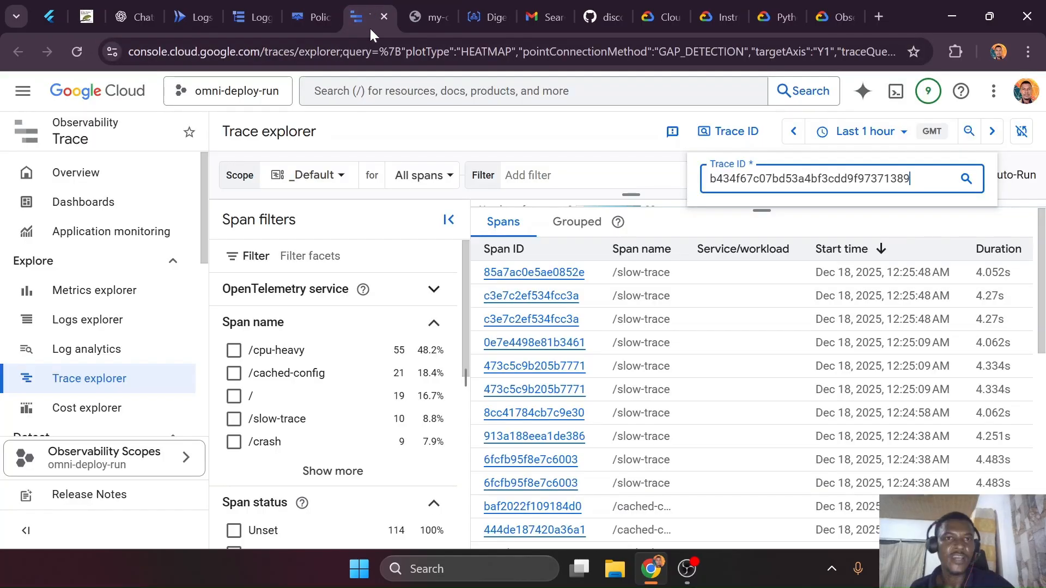
left_click(329, 16)
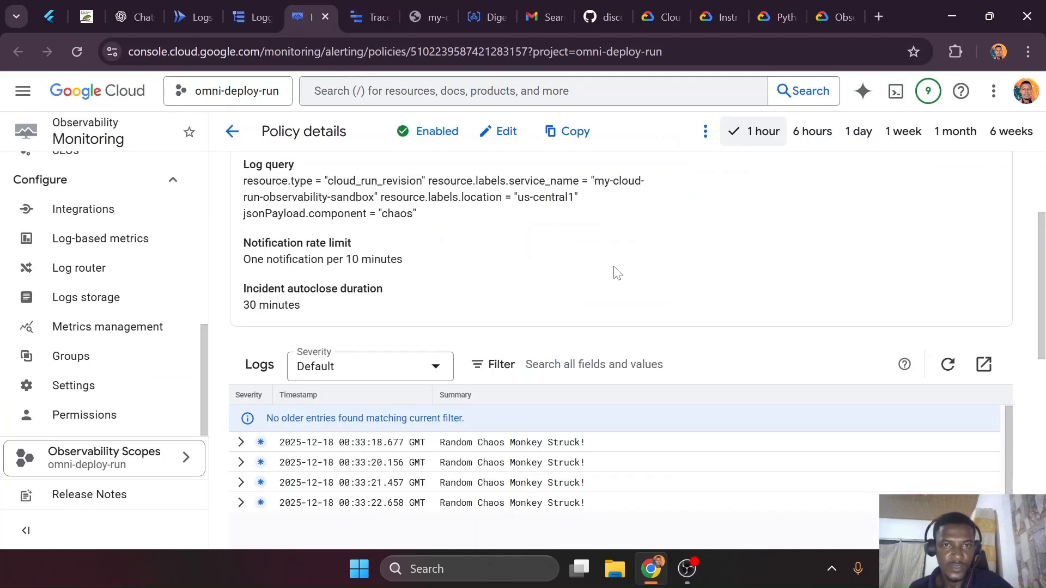
scroll(618, 273, "up", 3)
scroll(618, 273, "down", 10)
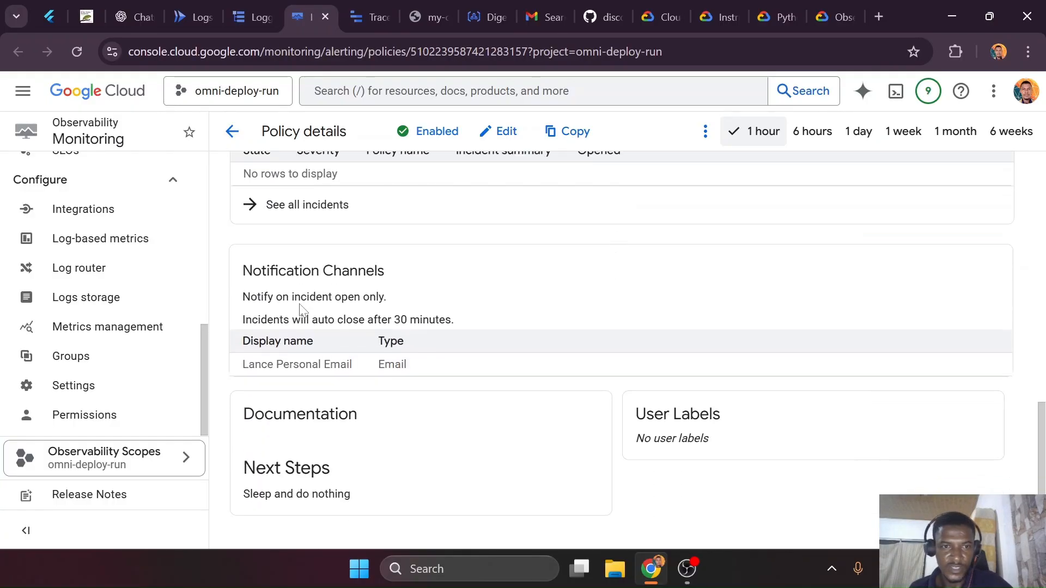
left_click(319, 216)
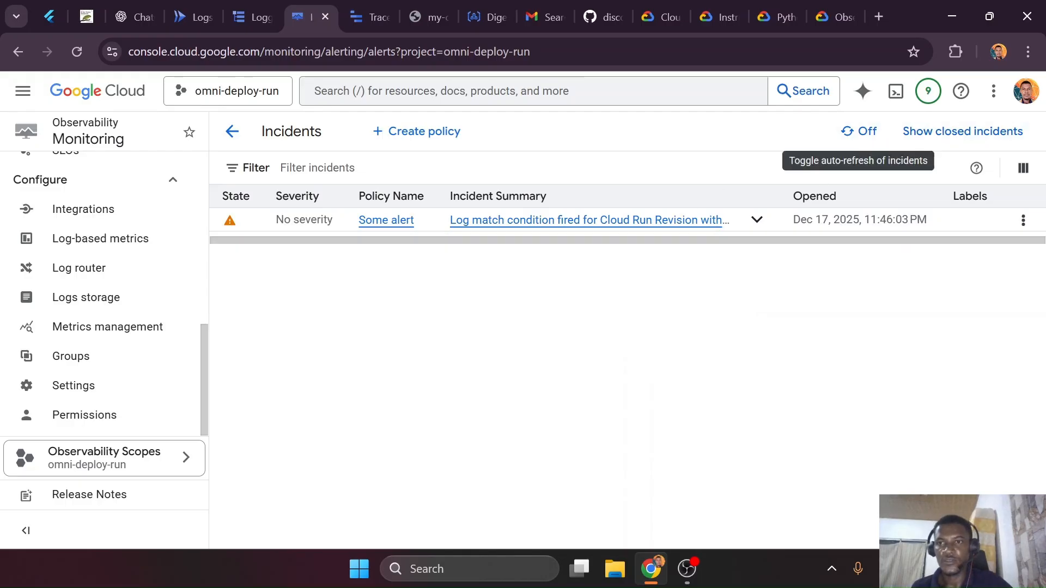
Close the open incident belonging to the Some alert policy and dismiss the notification
left_click(1024, 220)
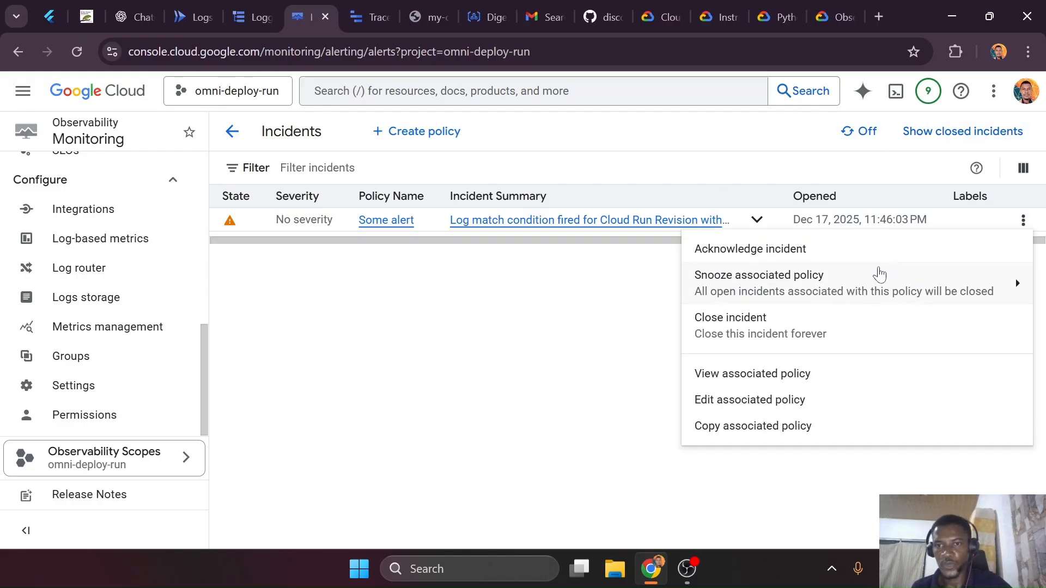
left_click(754, 338)
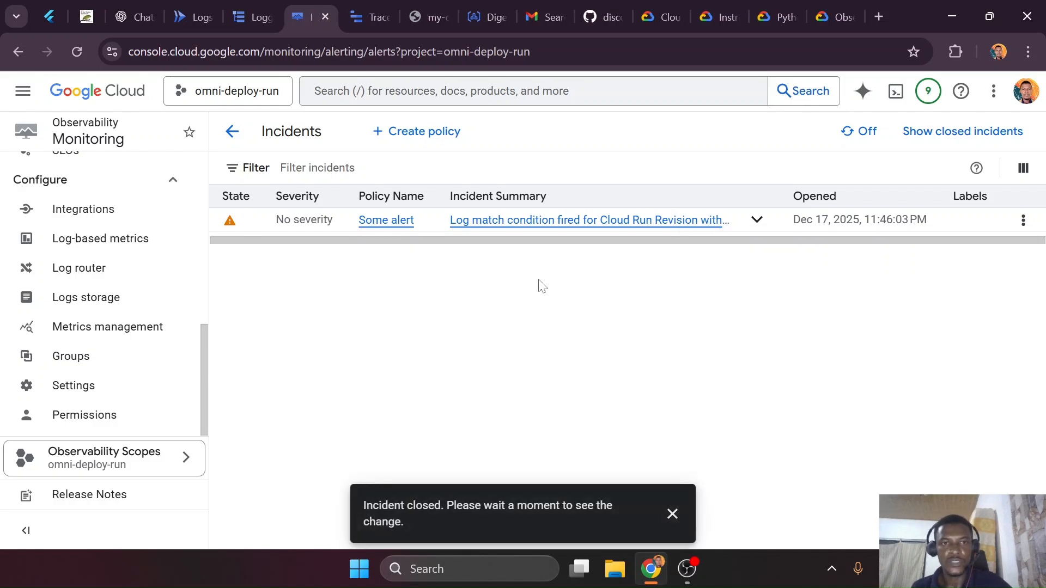
left_click(673, 513)
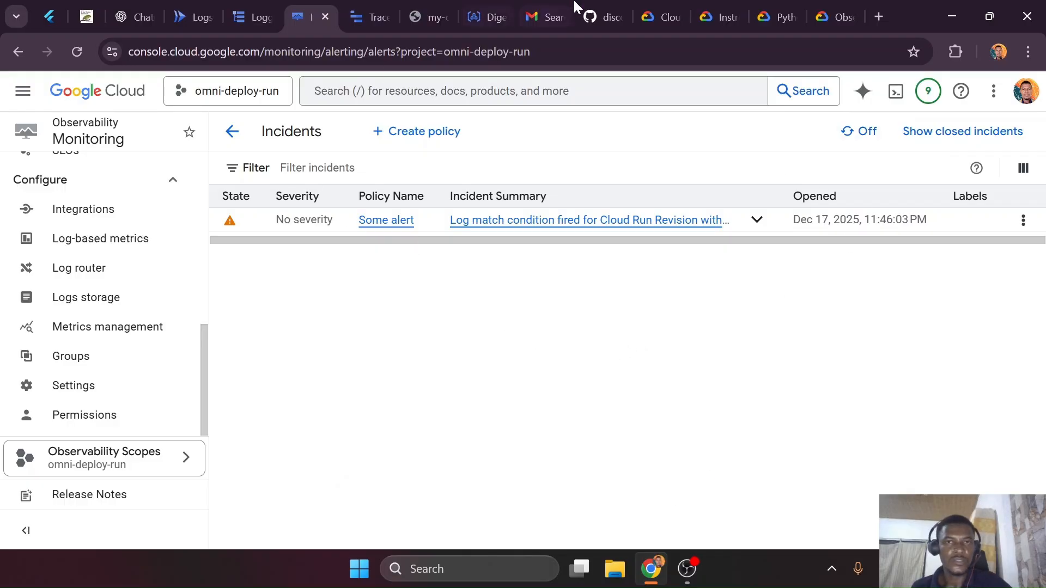
Switch to Gmail and rerun the search for Google Cloud alerting messages several times to check for a new alert email
left_click(547, 17)
left_click(505, 96)
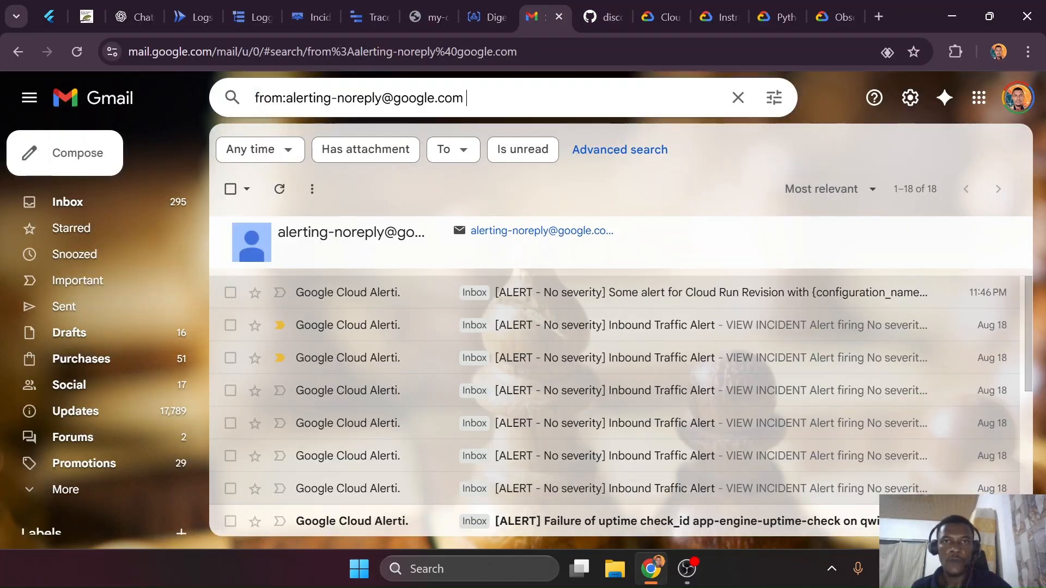
key("Return")
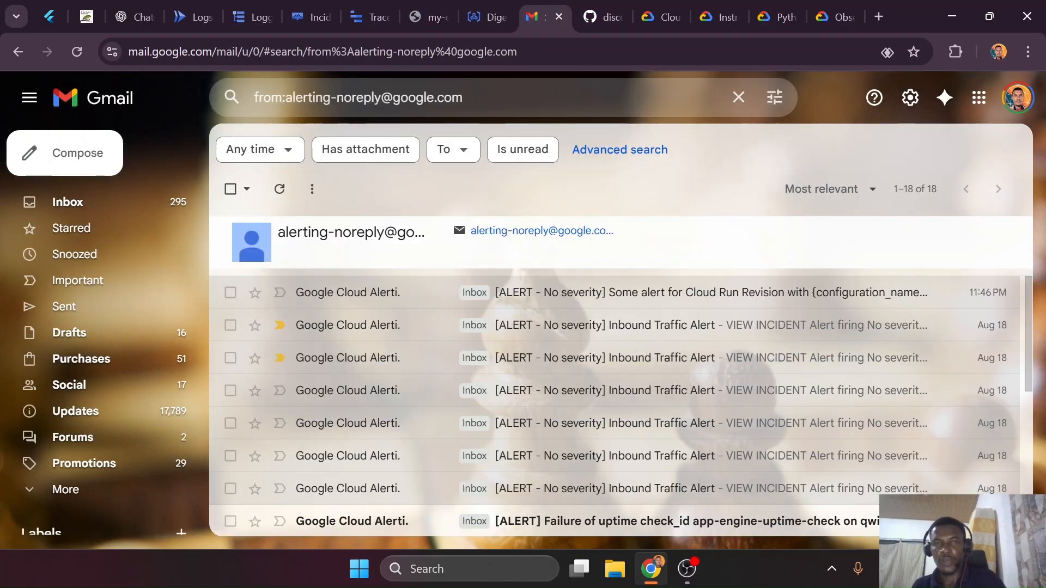
left_click(427, 116)
key("Return")
left_click(393, 97)
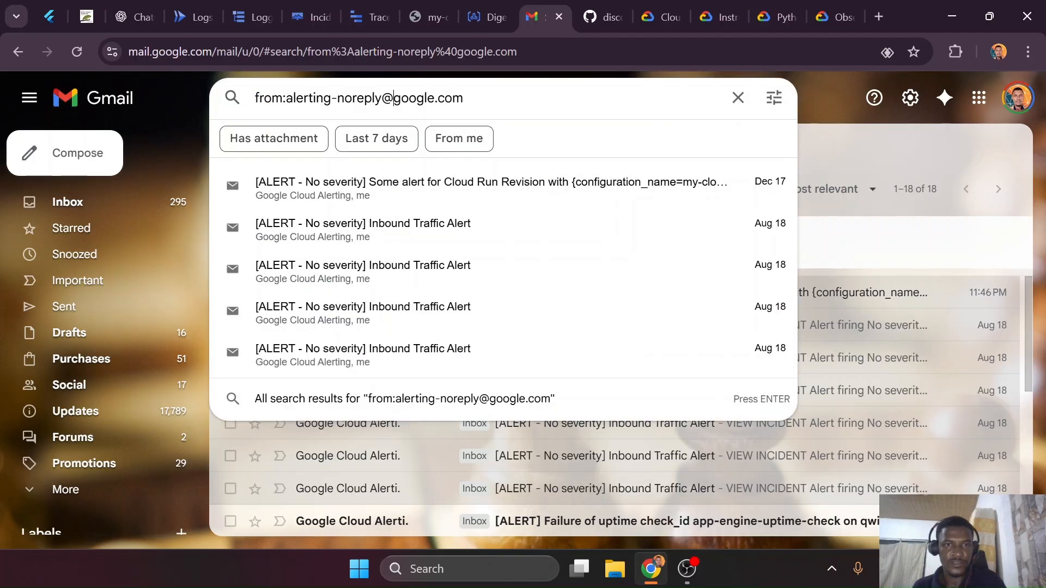
key("Return")
left_click(393, 97)
key("Return")
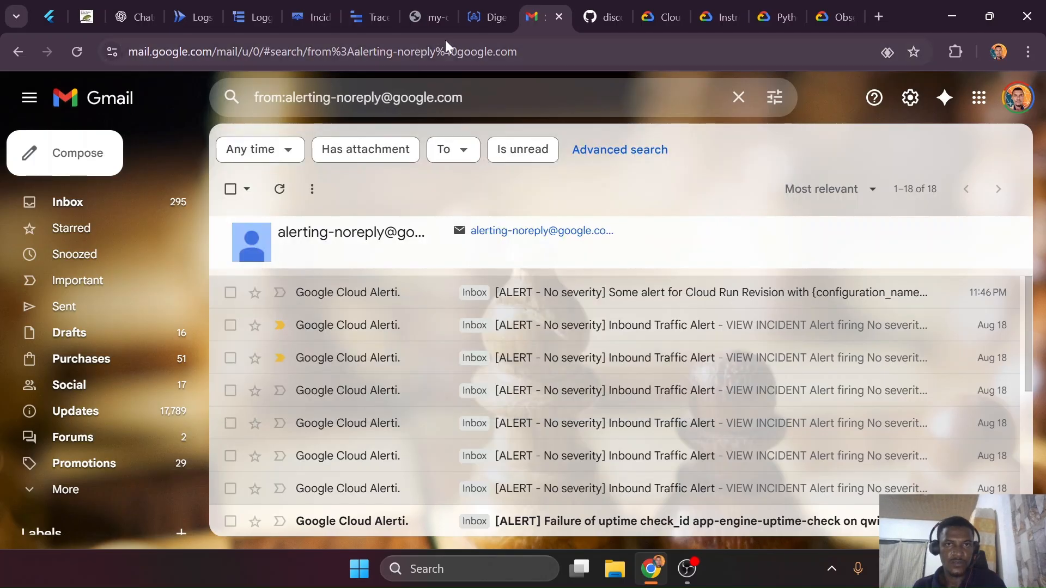
Return to Logs Explorer, dismiss the policy creation notice, and rerun the query for chaos component logs
left_click(363, 17)
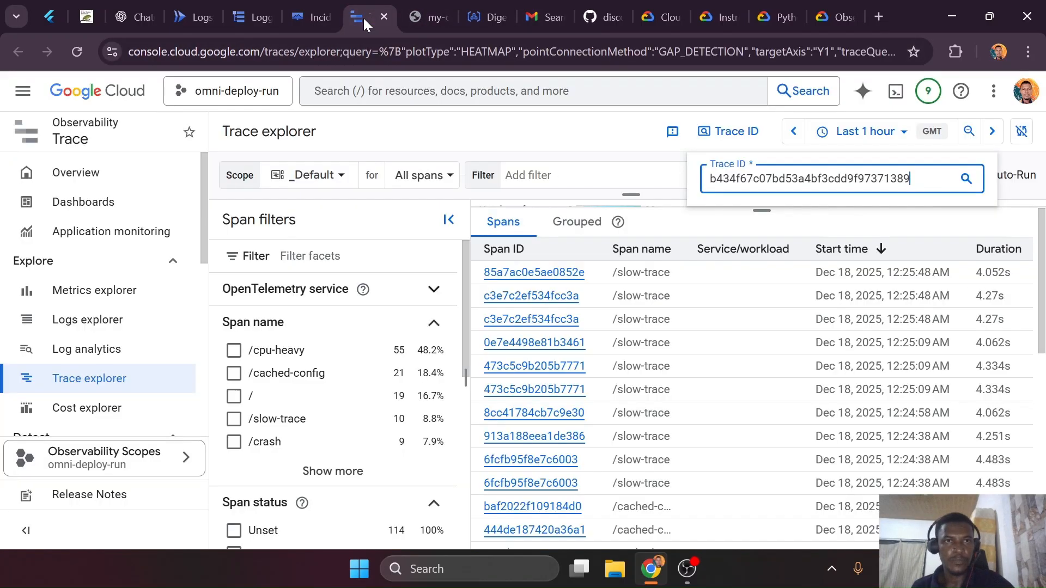
left_click(318, 24)
left_click(269, 22)
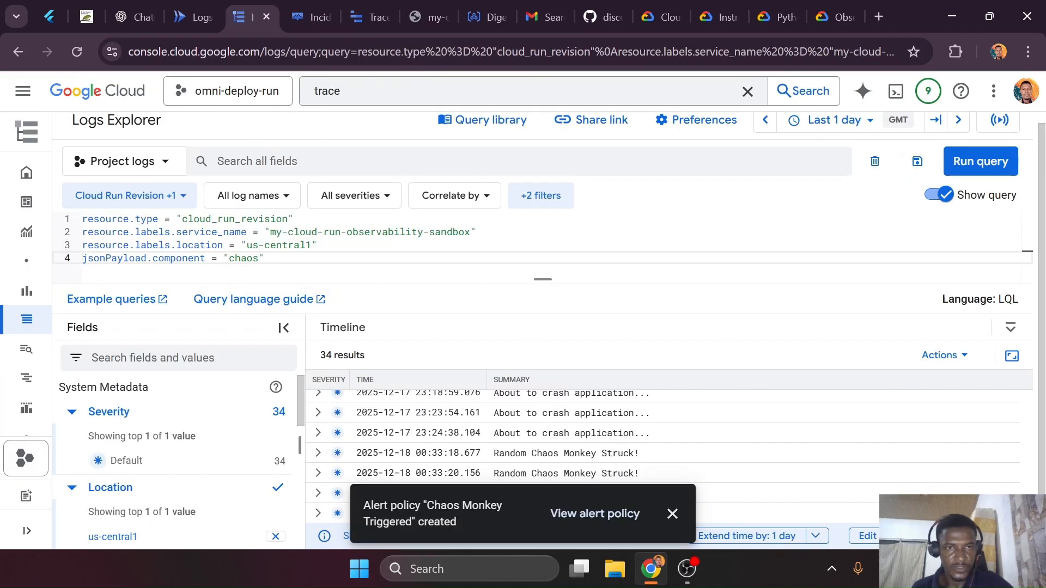
left_click(672, 513)
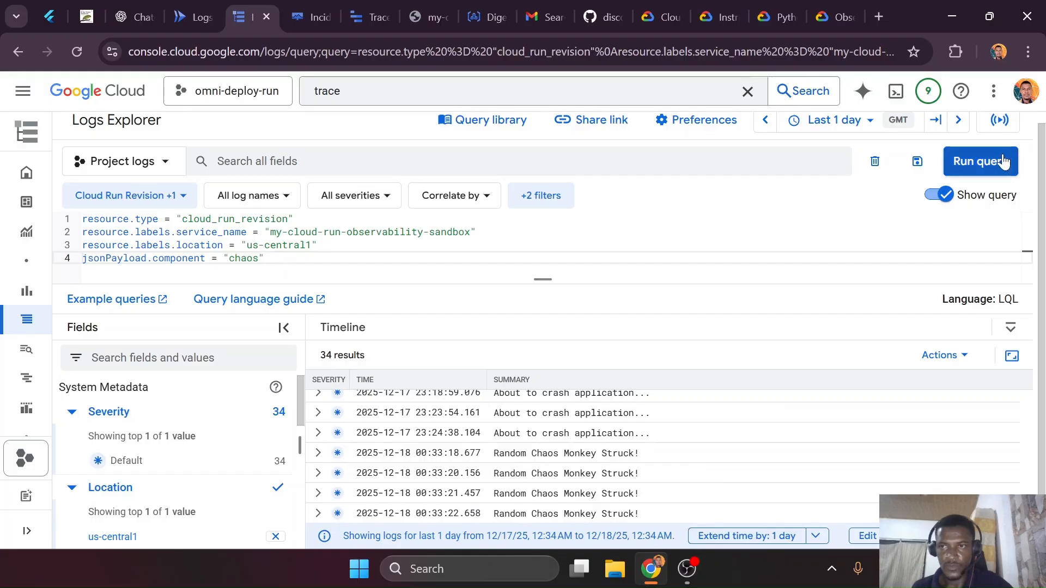
left_click(1004, 162)
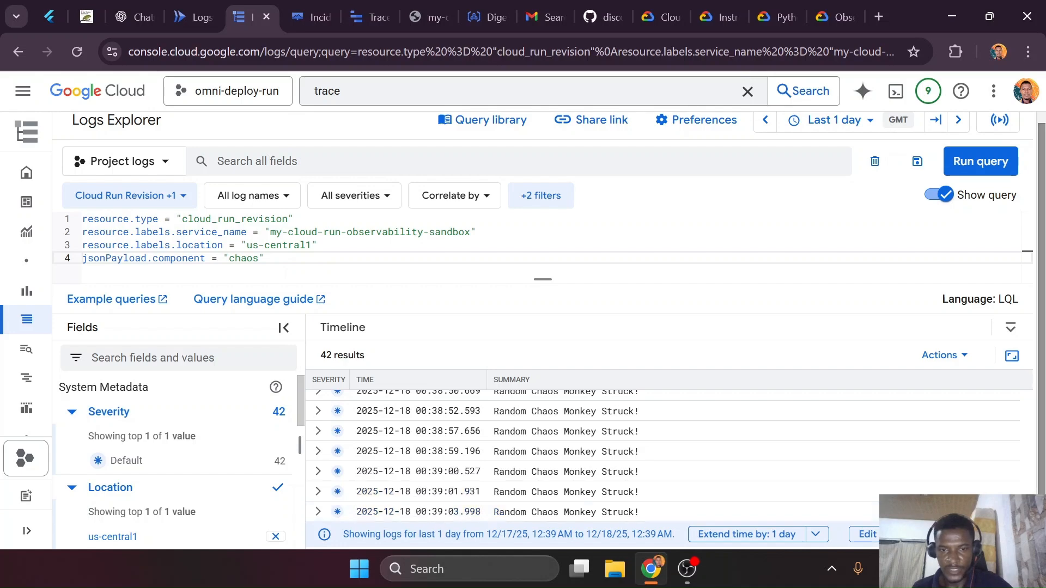
Go back to Gmail and repeat the search by Google Cloud's alerting sender to look for the chaos alert
left_click(478, 7)
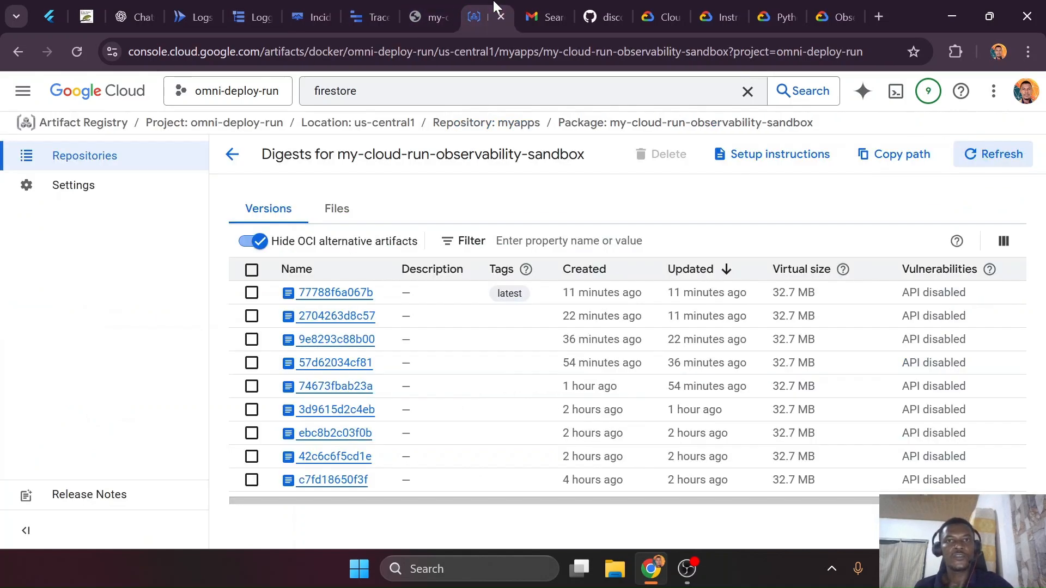
left_click(539, 17)
left_click(482, 90)
key("Return")
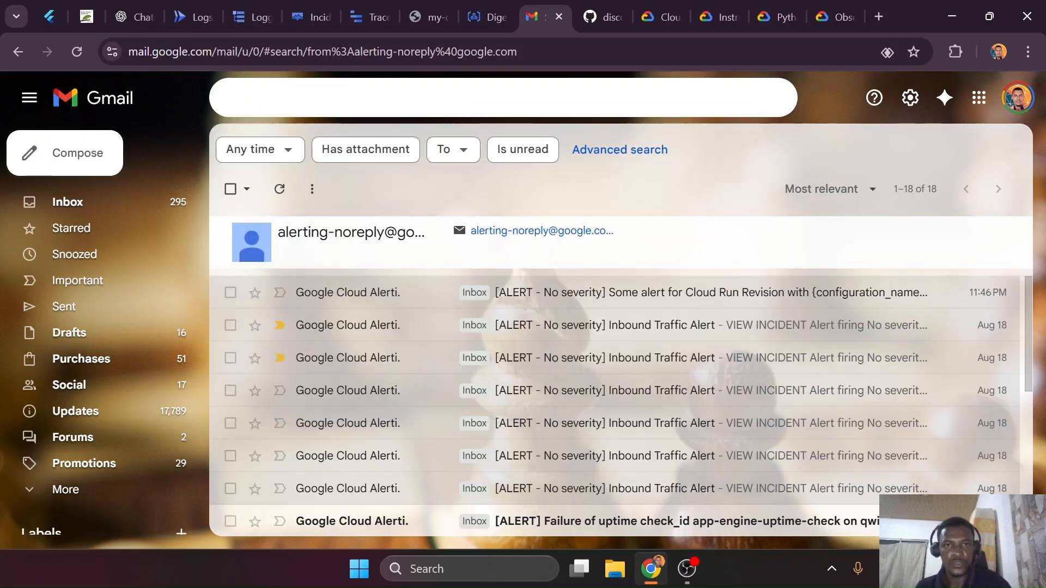
left_click(481, 97)
key("Return")
left_click(481, 97)
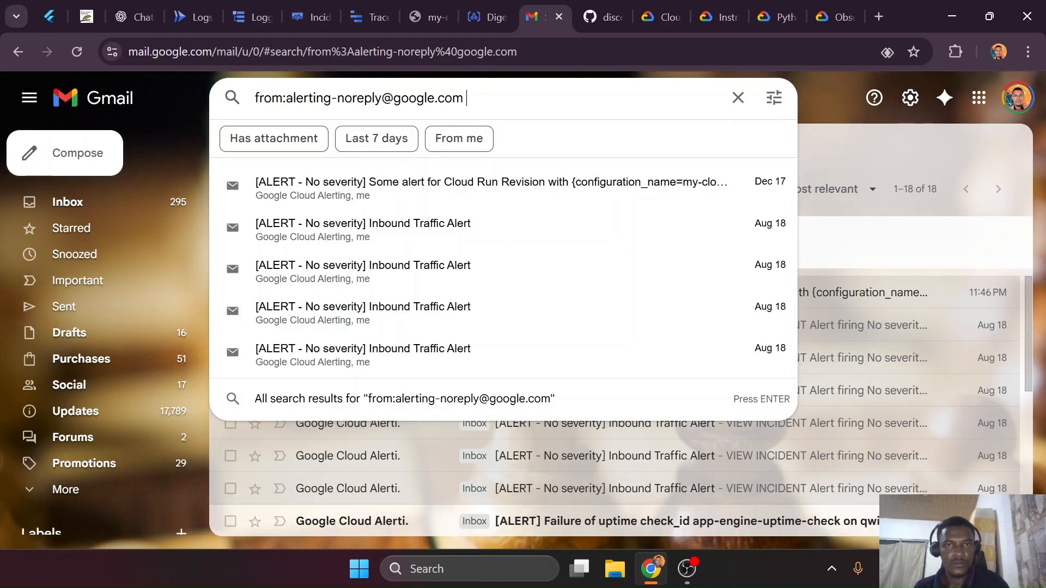
key("Return")
left_click(482, 97)
key("Return")
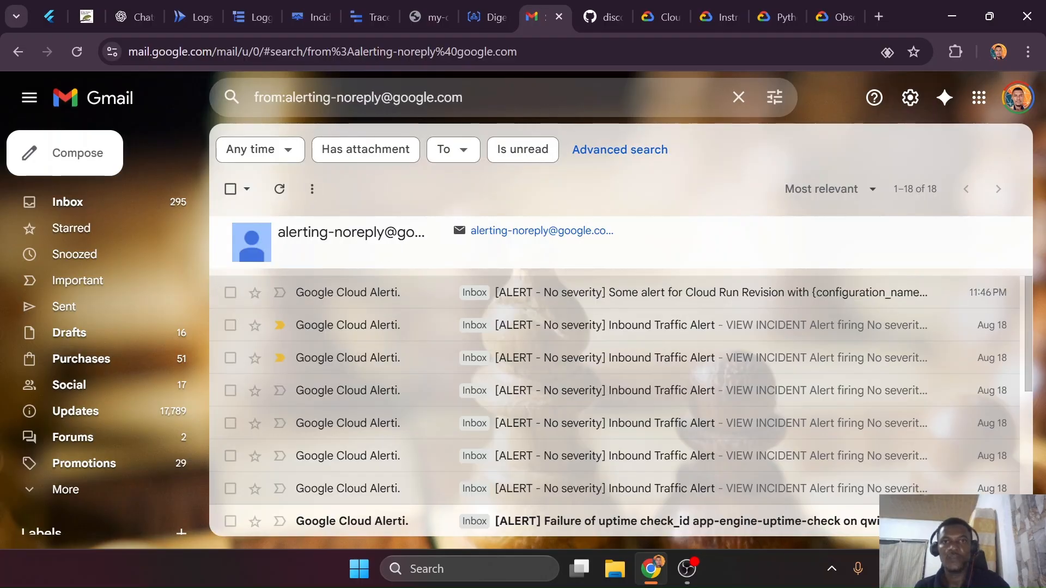
Send several more requests to the service's /flaky endpoint to generate additional chaos errors
left_click(382, 14)
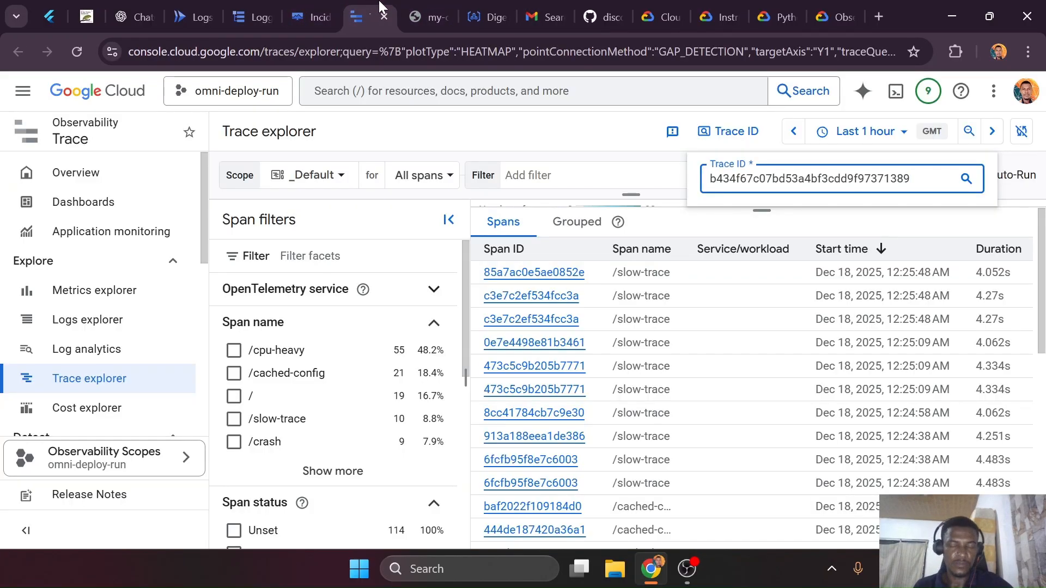
left_click(428, 15)
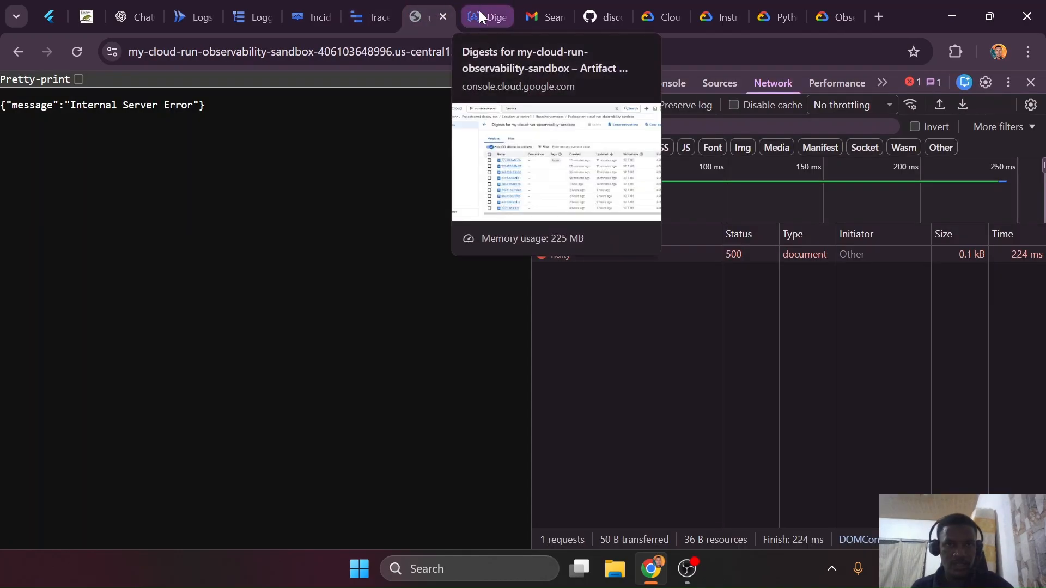
left_click(479, 54)
key("Return")
left_click(479, 54)
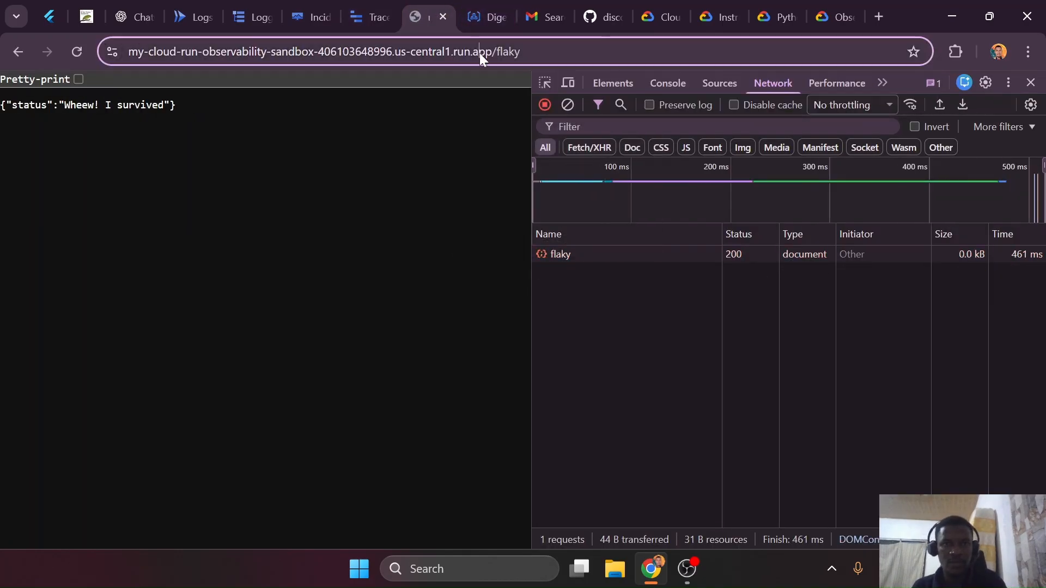
key("Return")
left_click(479, 53)
key("Return")
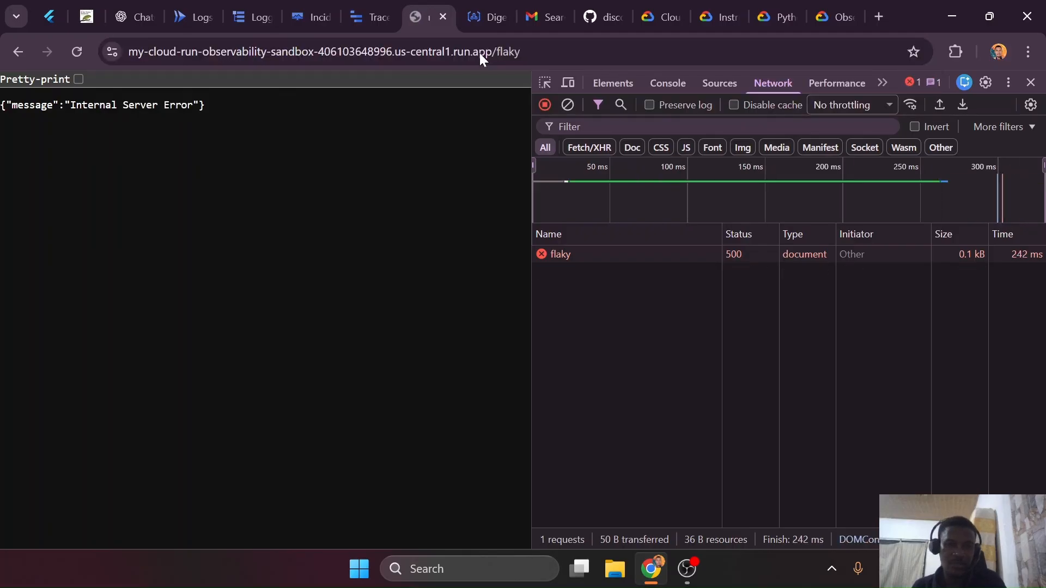
left_click(480, 53)
key("Return")
Check Gmail for the chaos alert email, and reload the Monitoring incidents list in Google Cloud
left_click(531, 25)
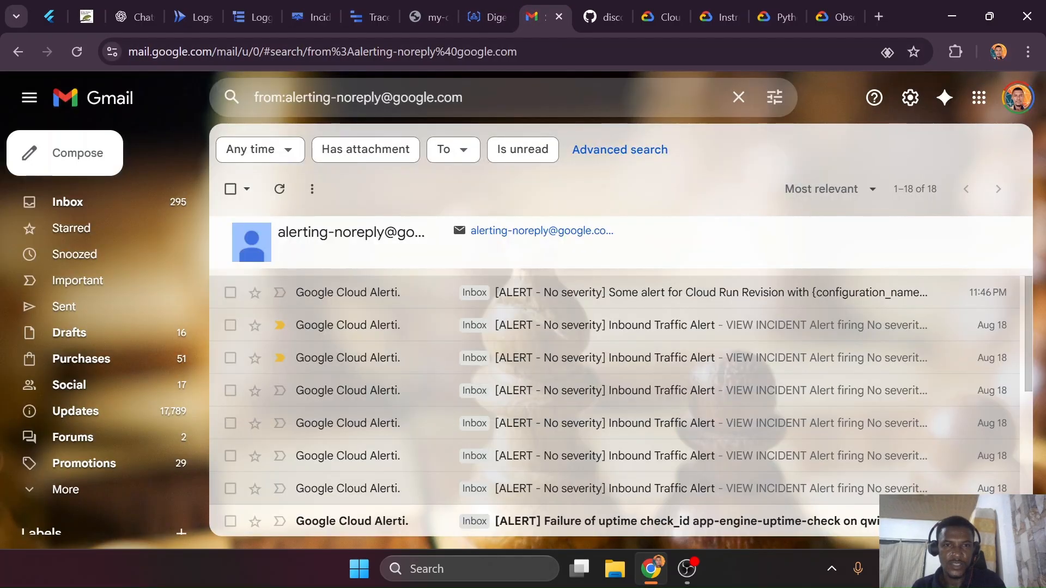
left_click(305, 15)
left_click(256, 15)
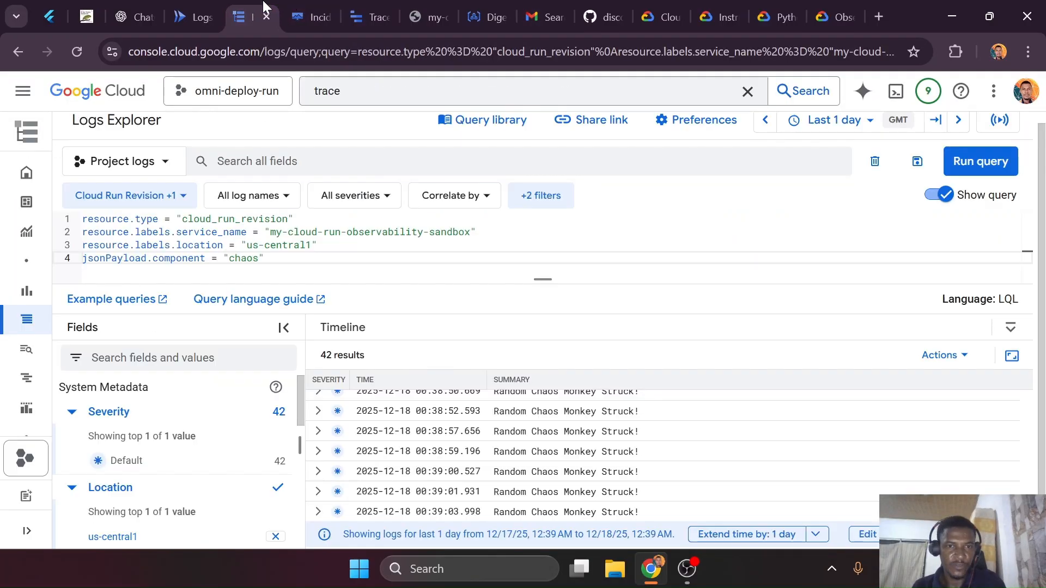
left_click(374, 16)
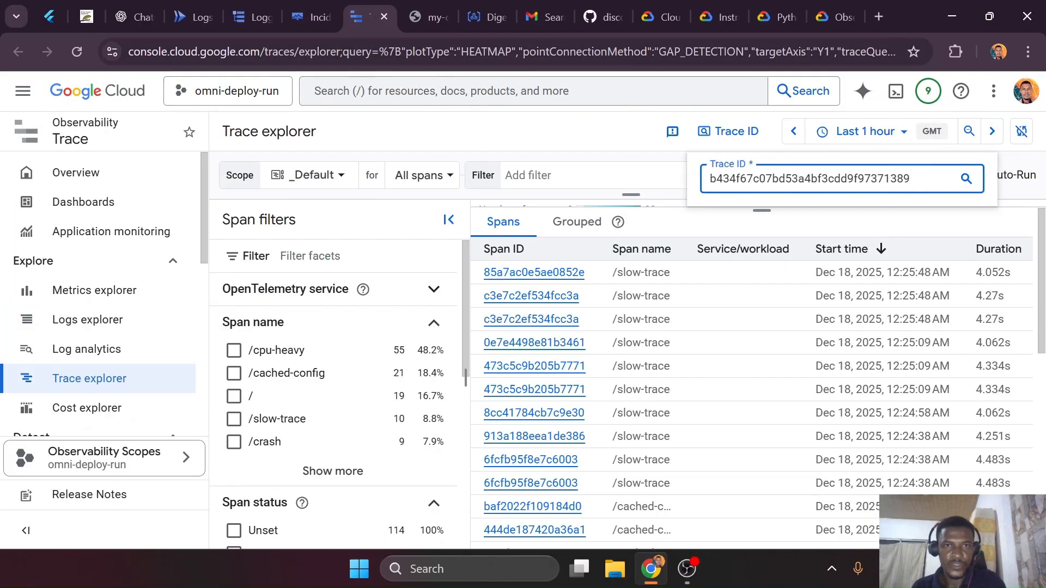
left_click(324, 8)
left_click(406, 54)
key("Return")
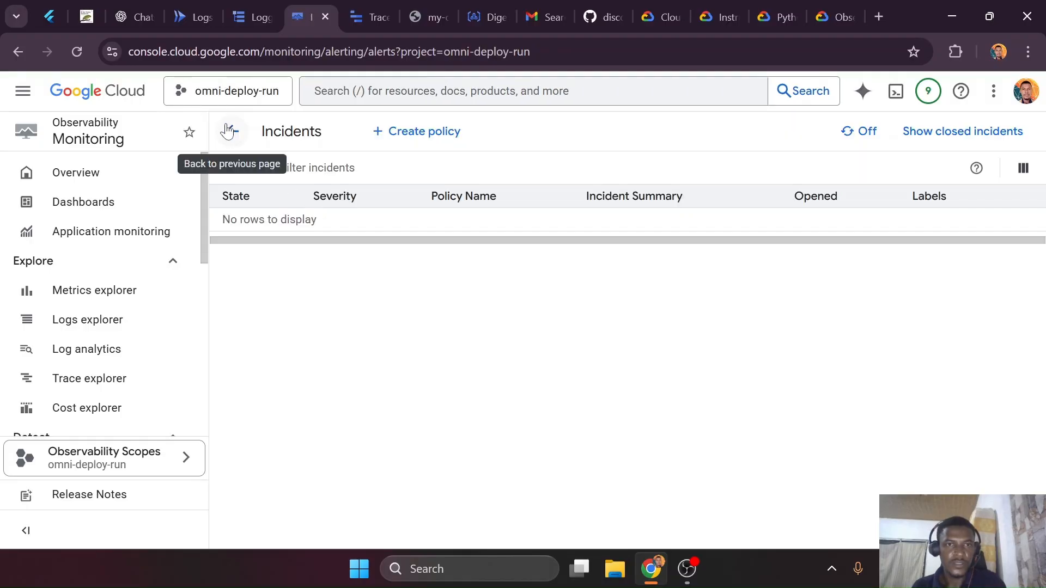
Return to the Chaos Monkey Triggered policy details and review its logs, incidents, notification channels and log query configuration
left_click(231, 133)
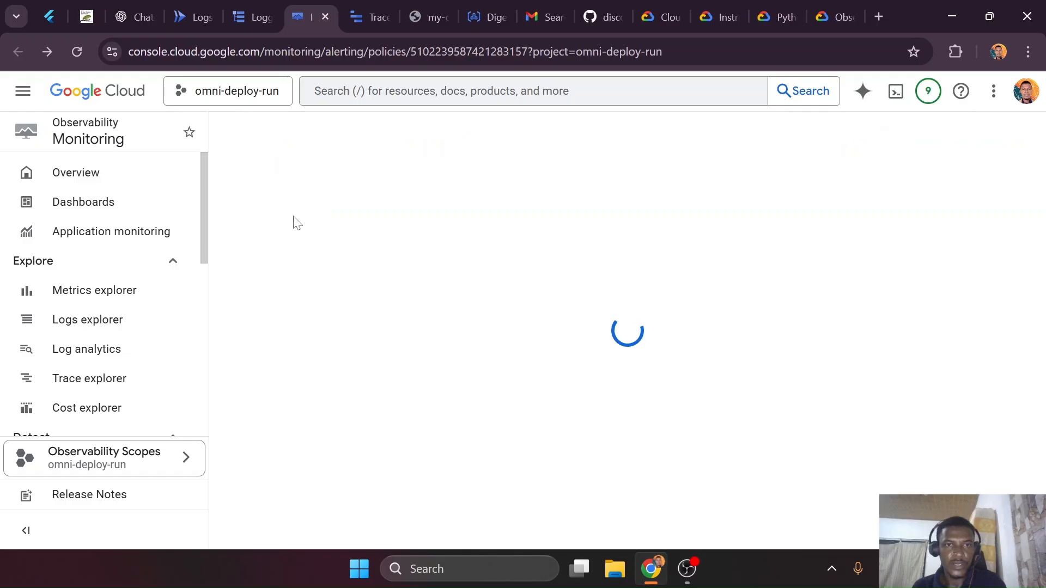
scroll(346, 273, "down", 7)
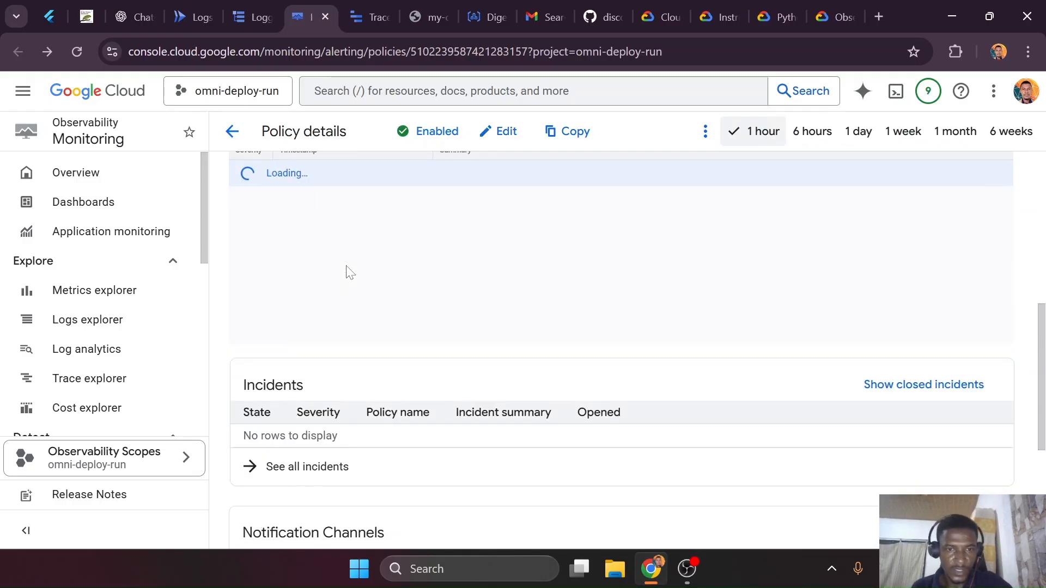
scroll(348, 272, "down", 5)
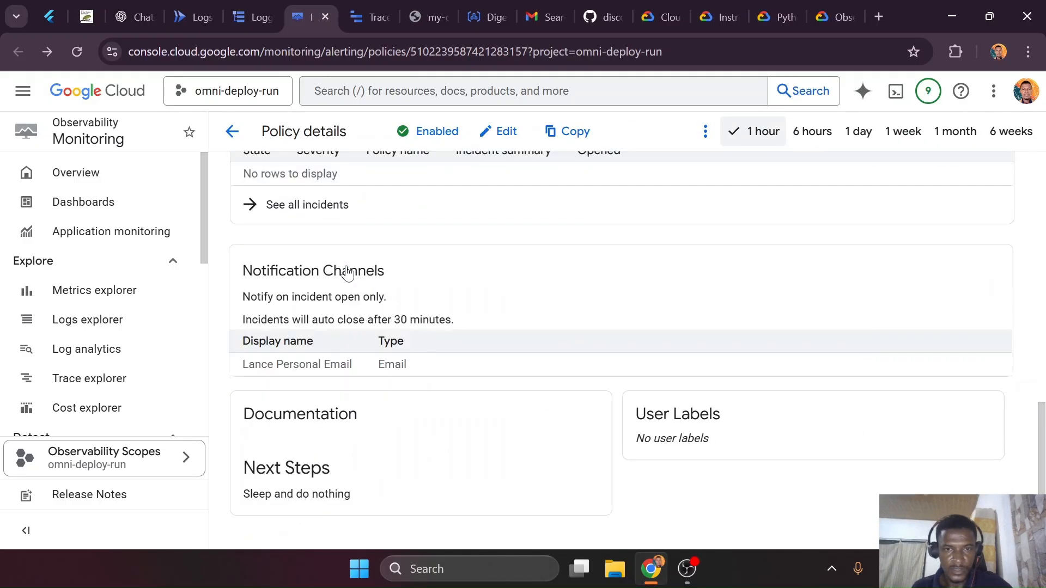
left_click(248, 13)
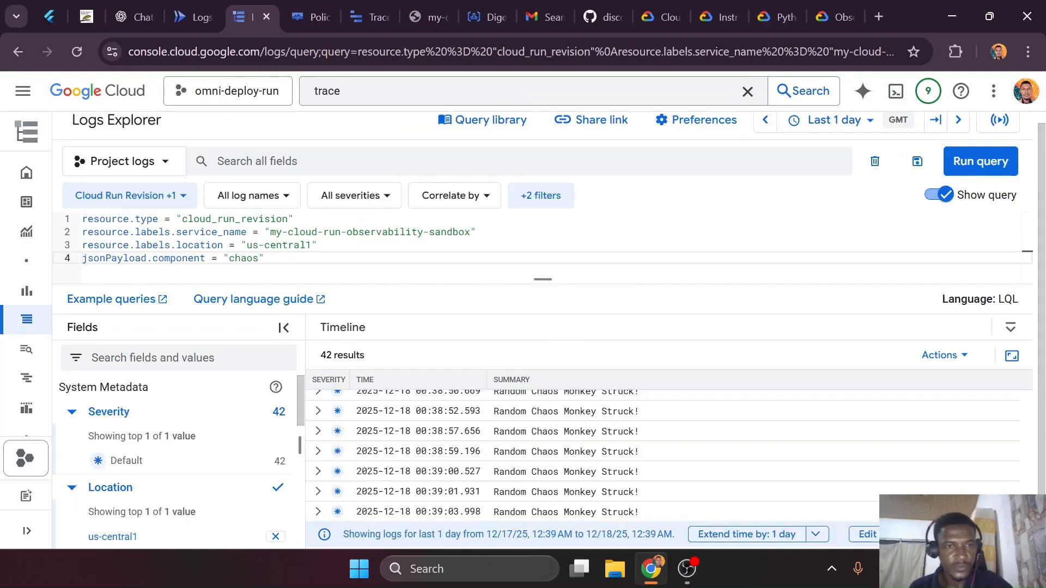
left_click(312, 26)
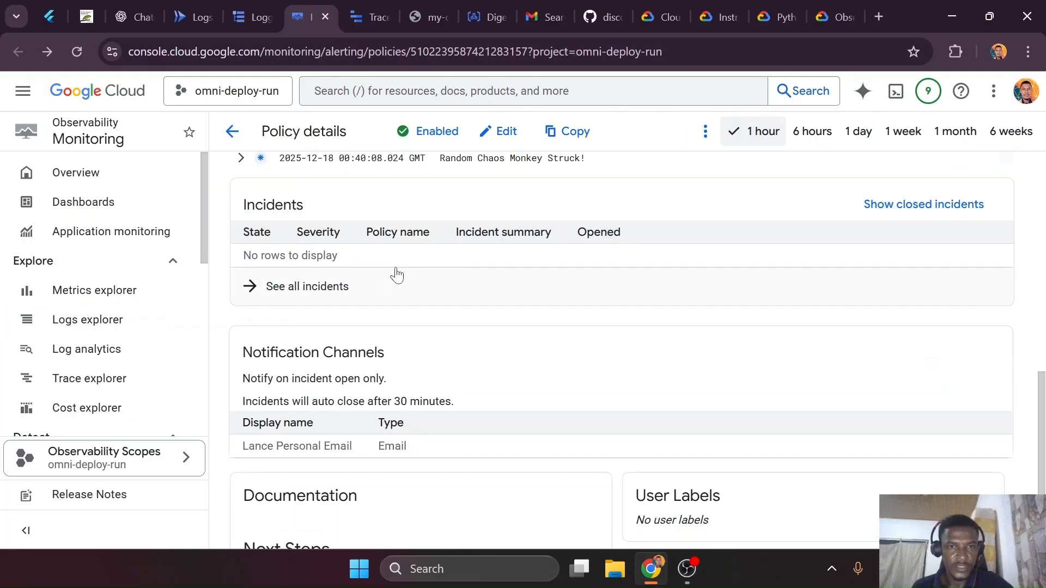
scroll(397, 276, "up", 5)
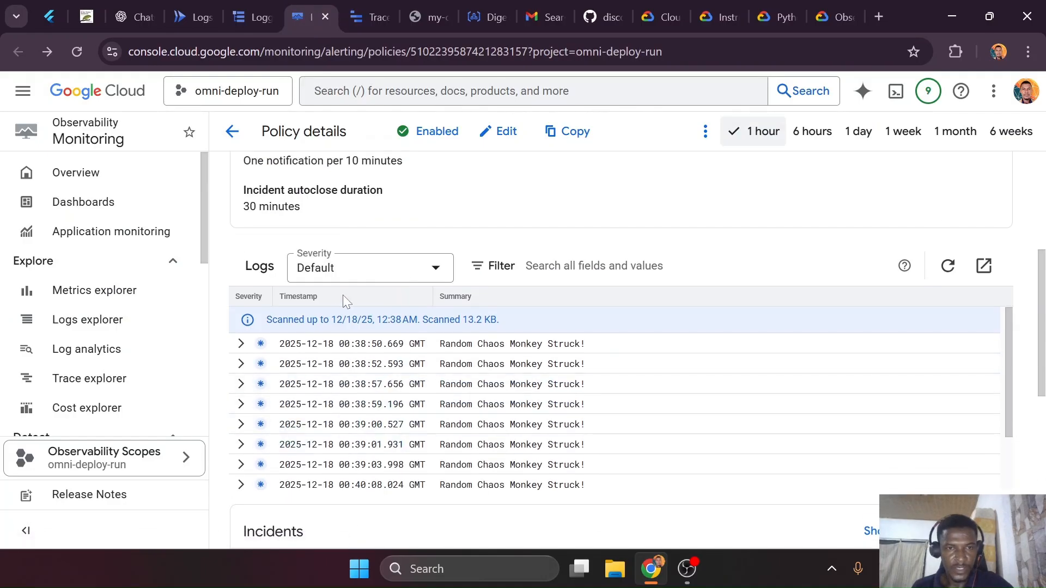
scroll(343, 297, "up", 4)
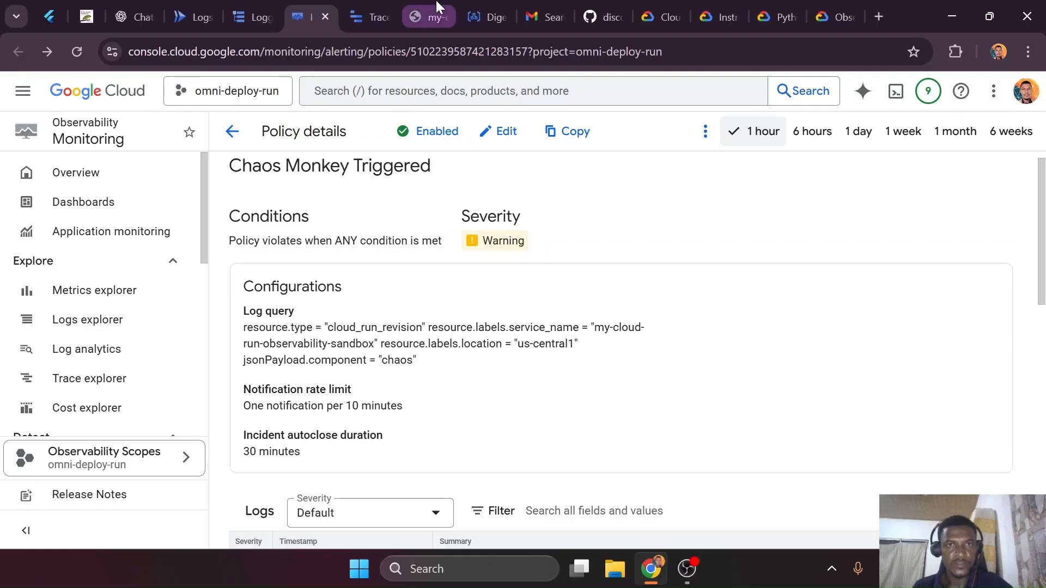
Send a couple of new requests to the Cloud Run service's /flaky endpoint
left_click(430, 17)
left_click(429, 51)
key("Return")
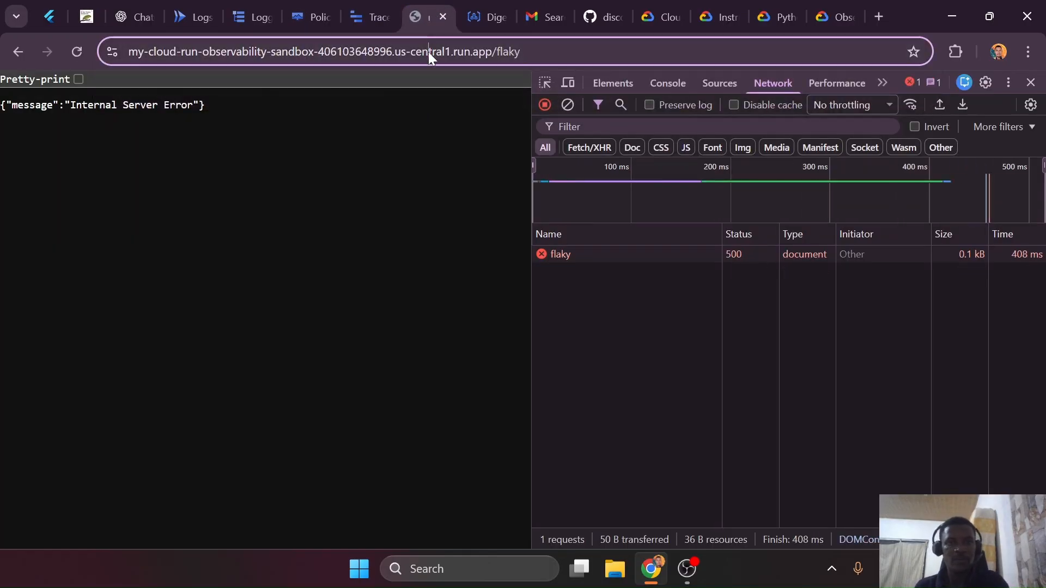
key("Return")
Switch to Gmail and reload the search results for Google Cloud's alerting sender
left_click(521, 14)
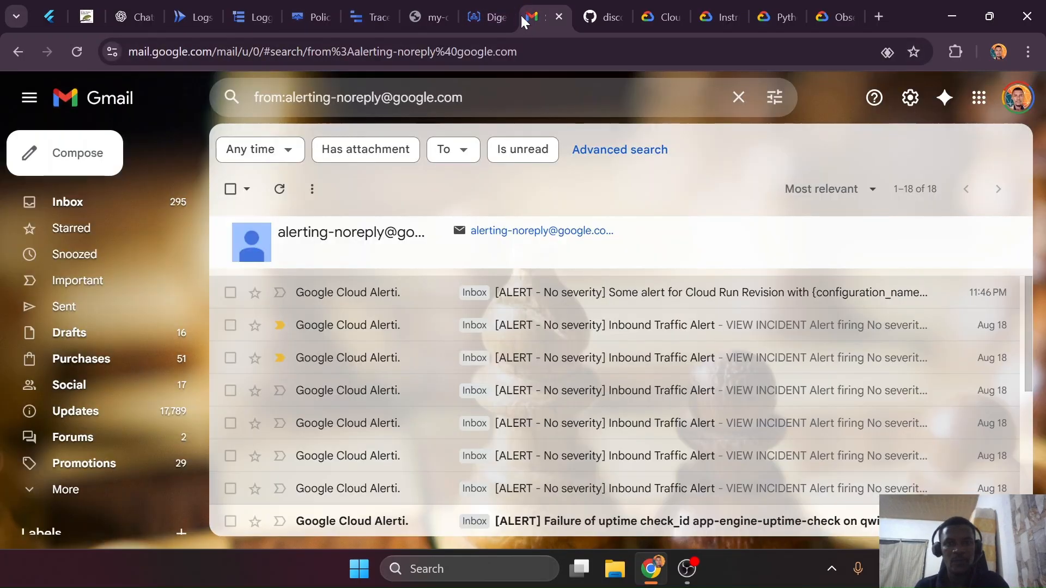
left_click(524, 63)
key("Escape")
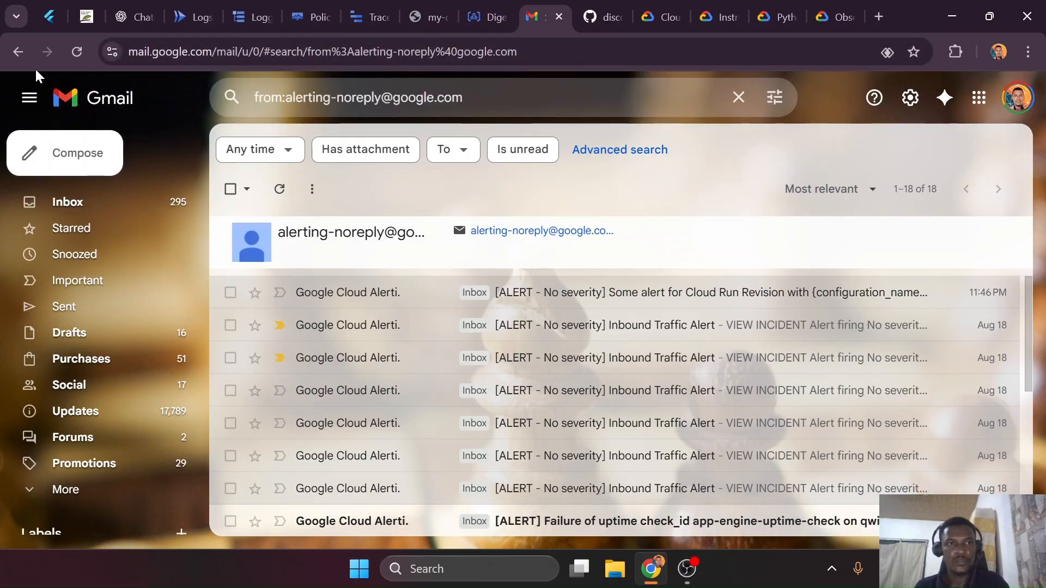
left_click(77, 56)
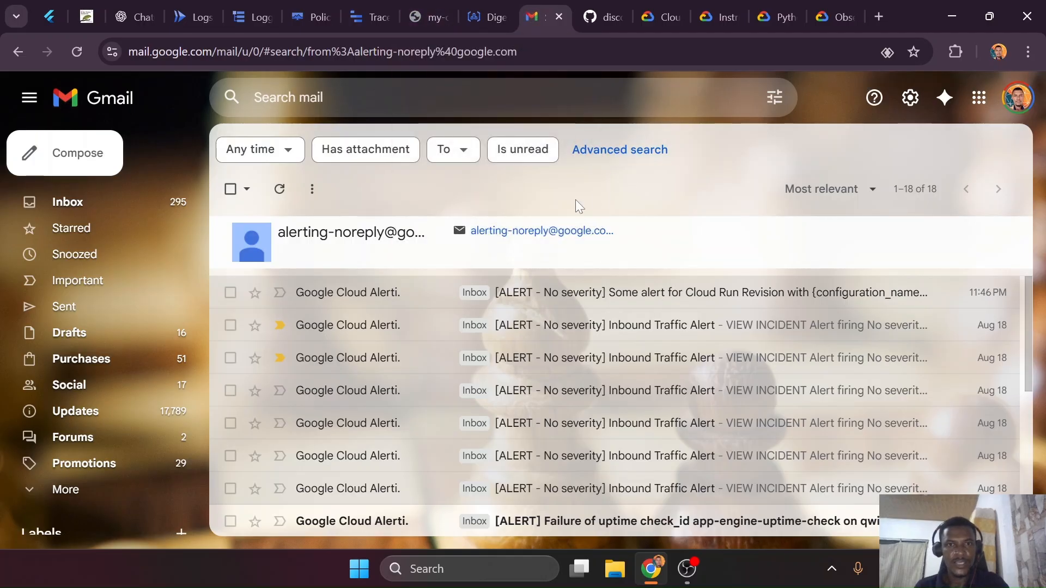
Go back to the Cloud Run service and request its /flaky endpoint four more times
left_click(357, 8)
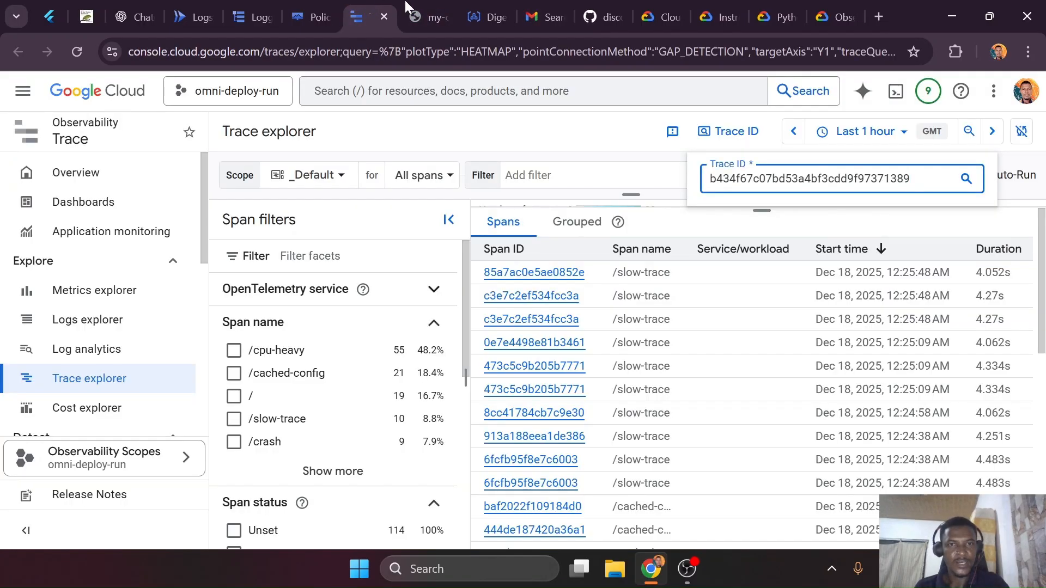
left_click(428, 16)
left_click(406, 54)
key("Return")
left_click(407, 54)
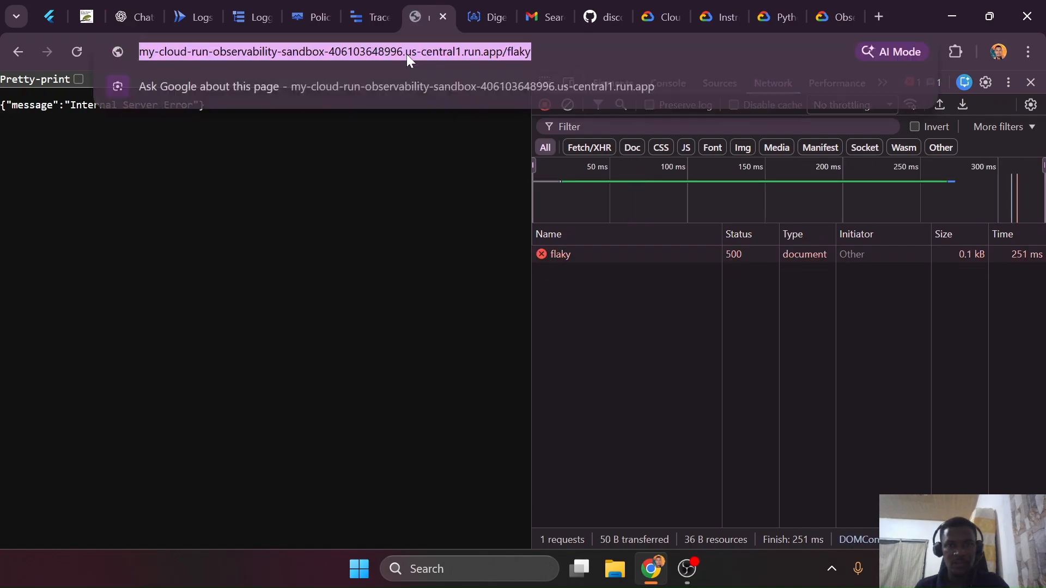
key("Return")
left_click(406, 53)
key("Return")
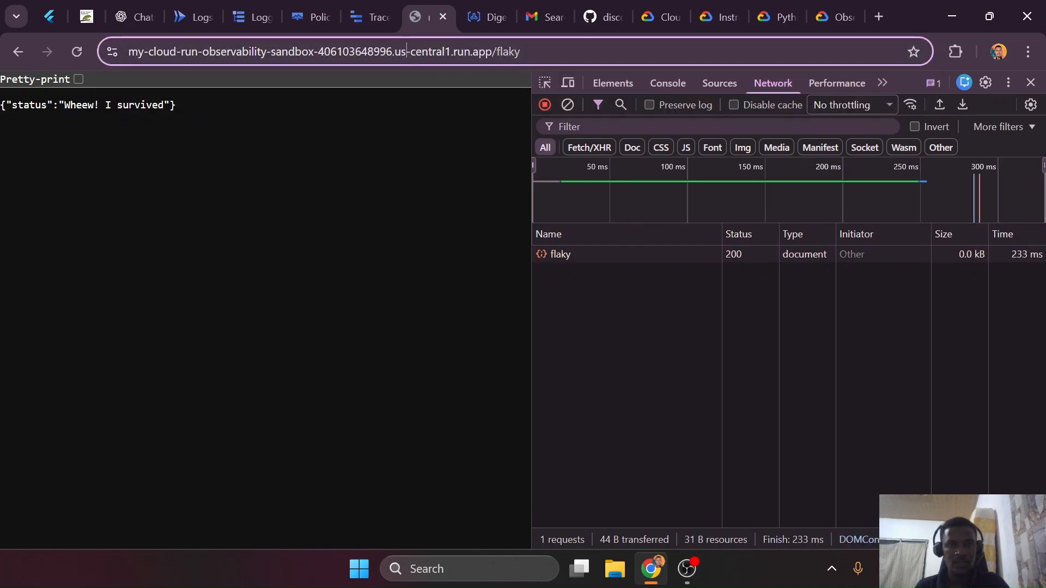
left_click(406, 54)
key("Return")
Rerun the chaos component query in Logs Explorer and examine the newest log entries
left_click(262, 15)
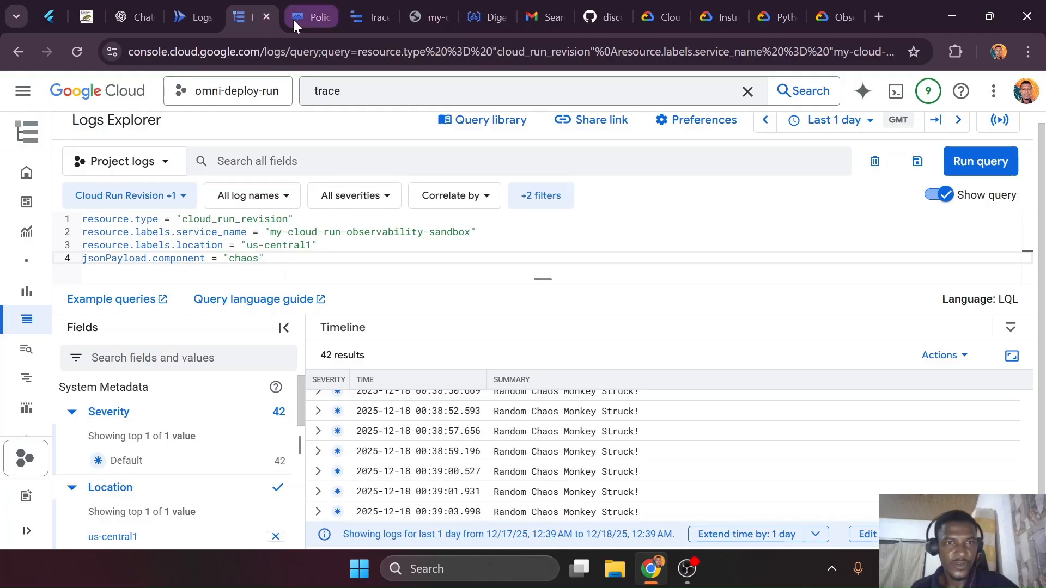
left_click(578, 246)
left_click(991, 158)
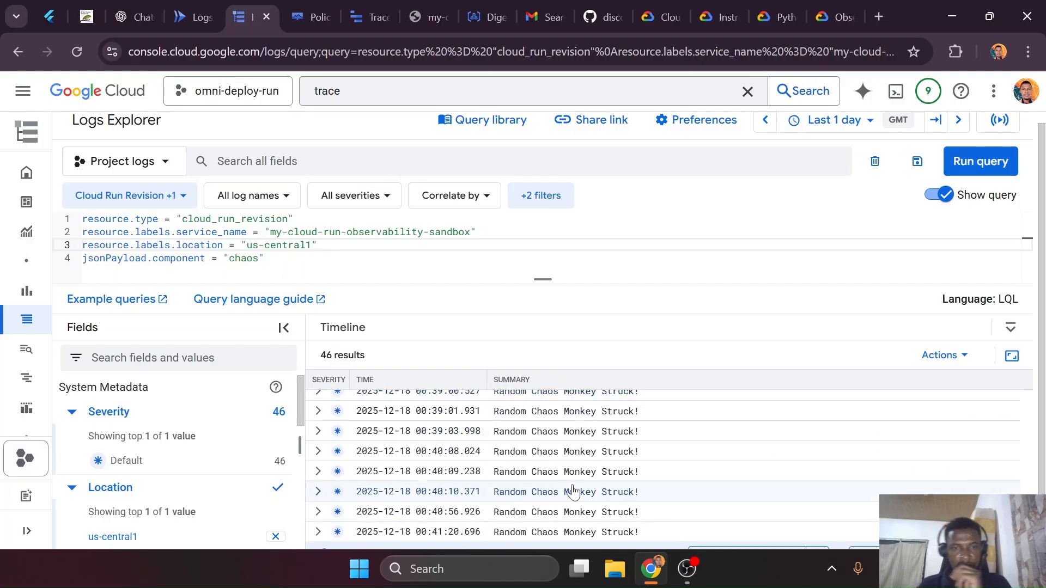
scroll(567, 493, "down", 1)
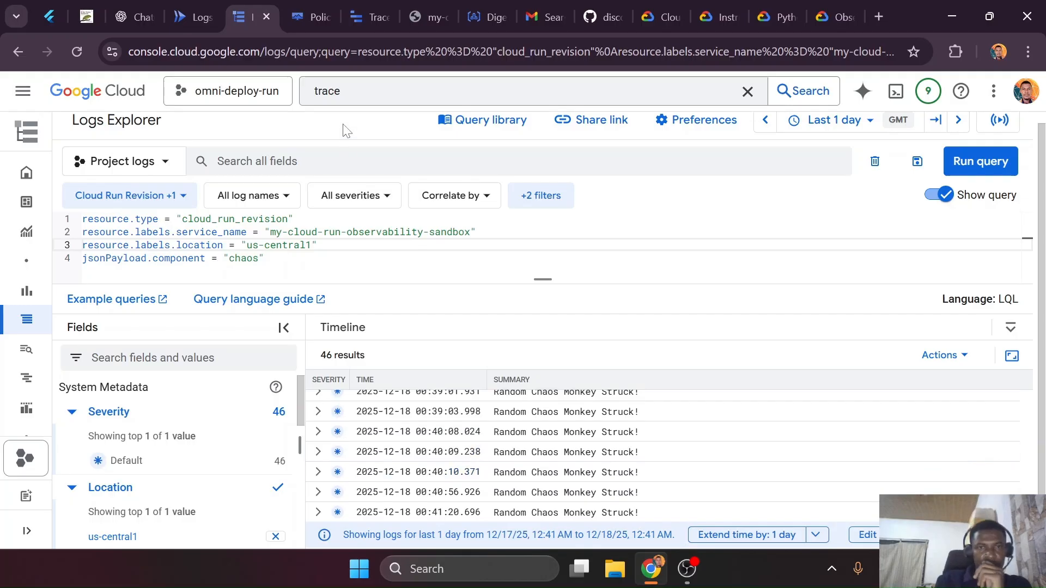
Edit the Chaos Monkey Triggered alert policy, set its severity level to No severity, and save it
left_click(308, 16)
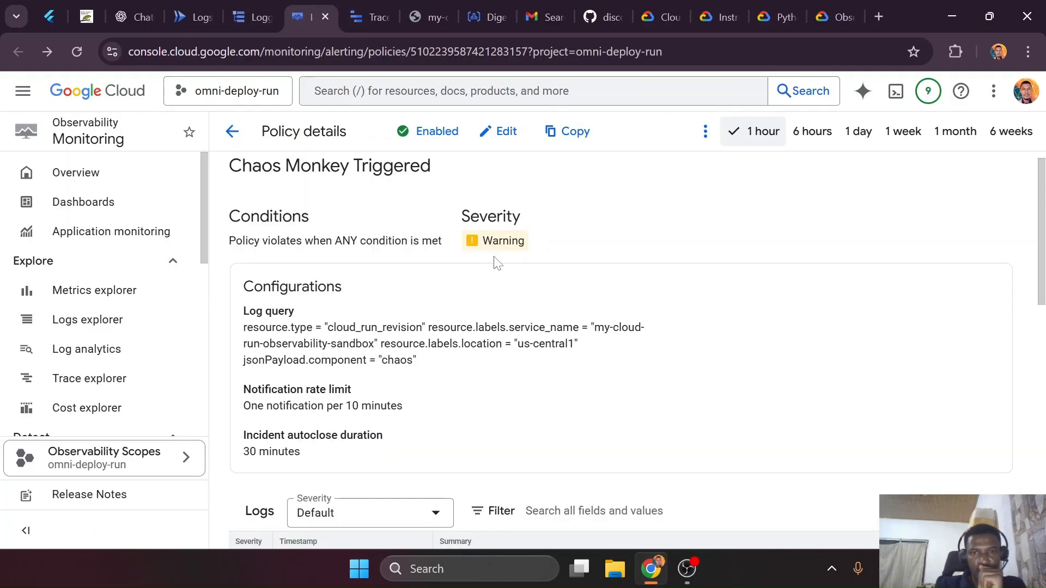
left_click(518, 142)
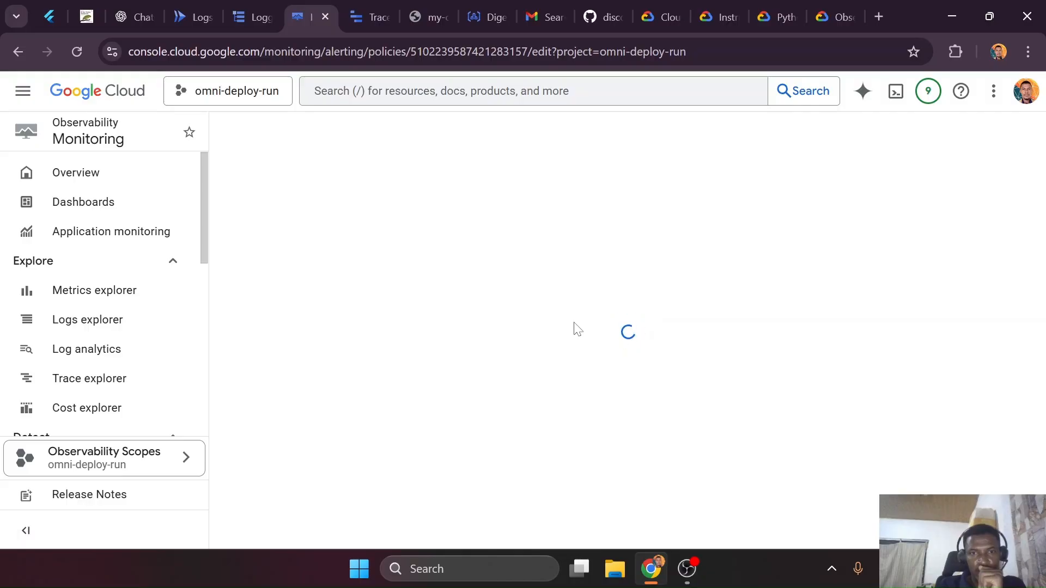
left_click(609, 304)
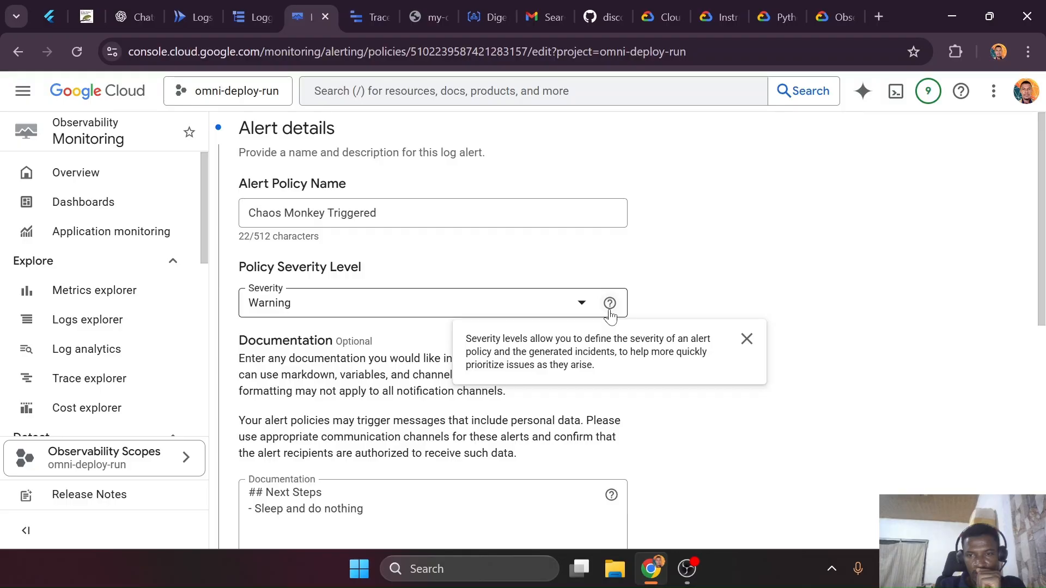
left_click(591, 309)
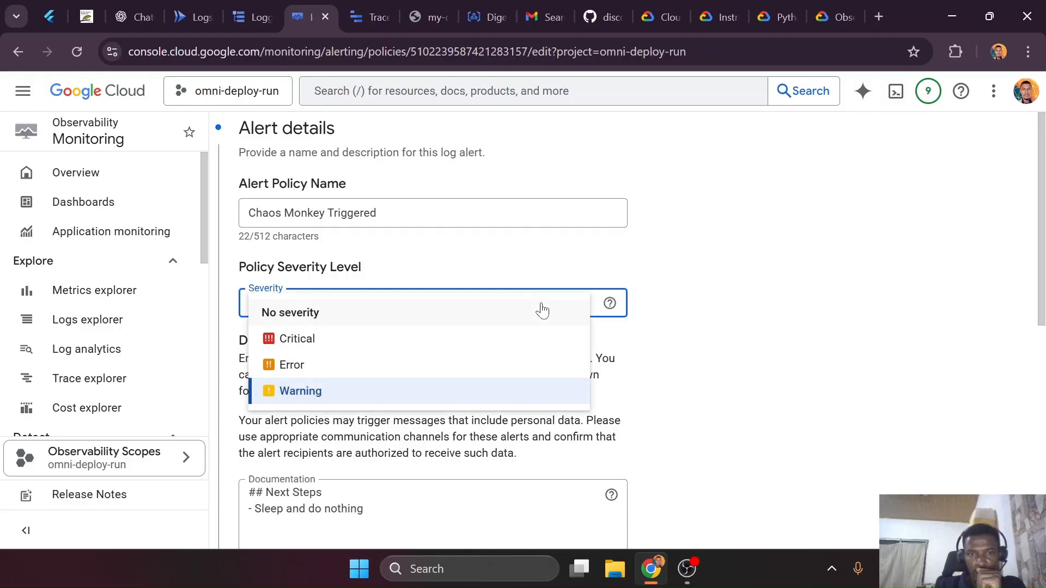
left_click(505, 316)
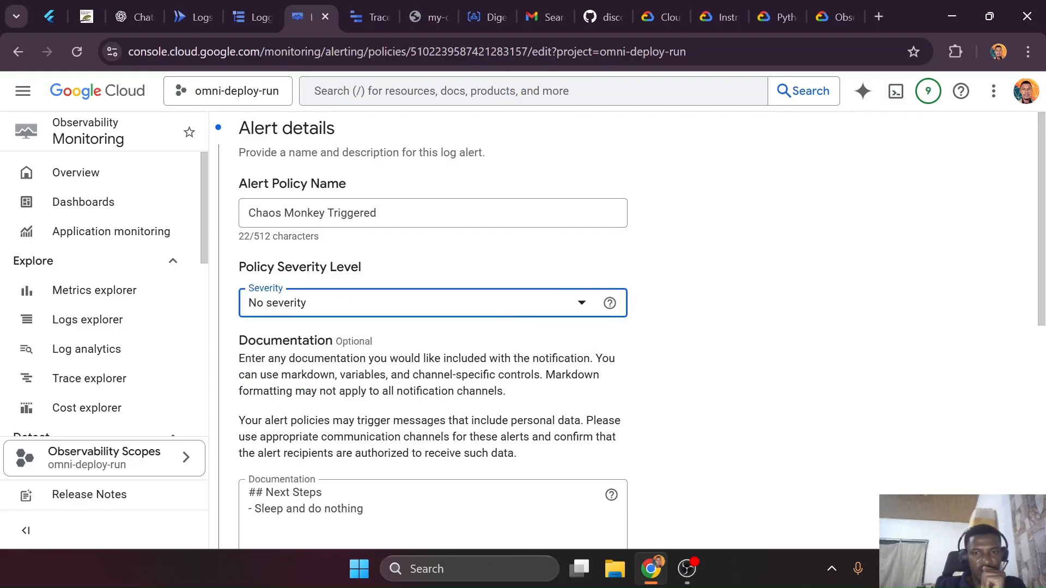
scroll(433, 327, "down", 9)
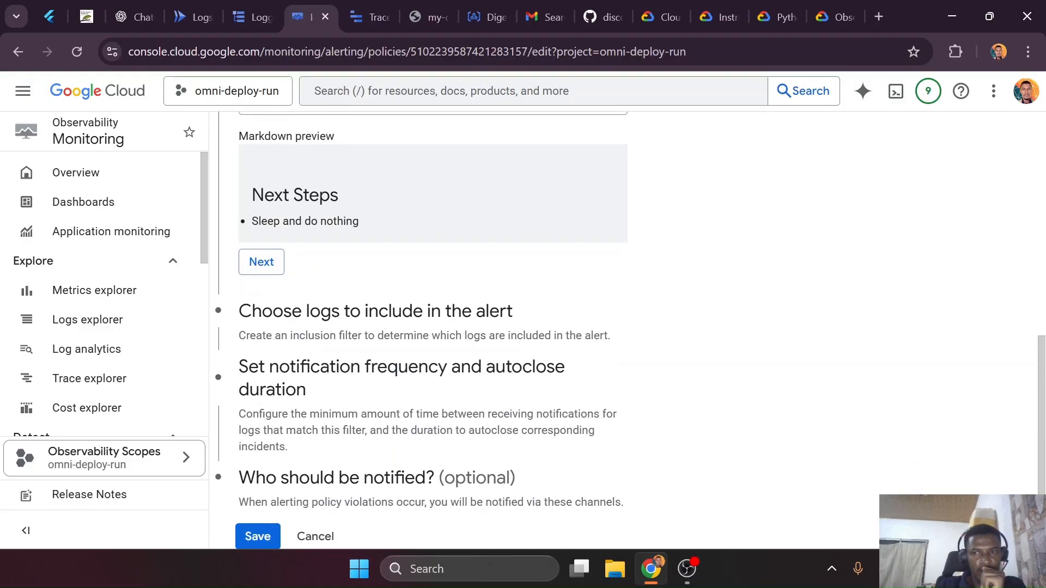
left_click(255, 537)
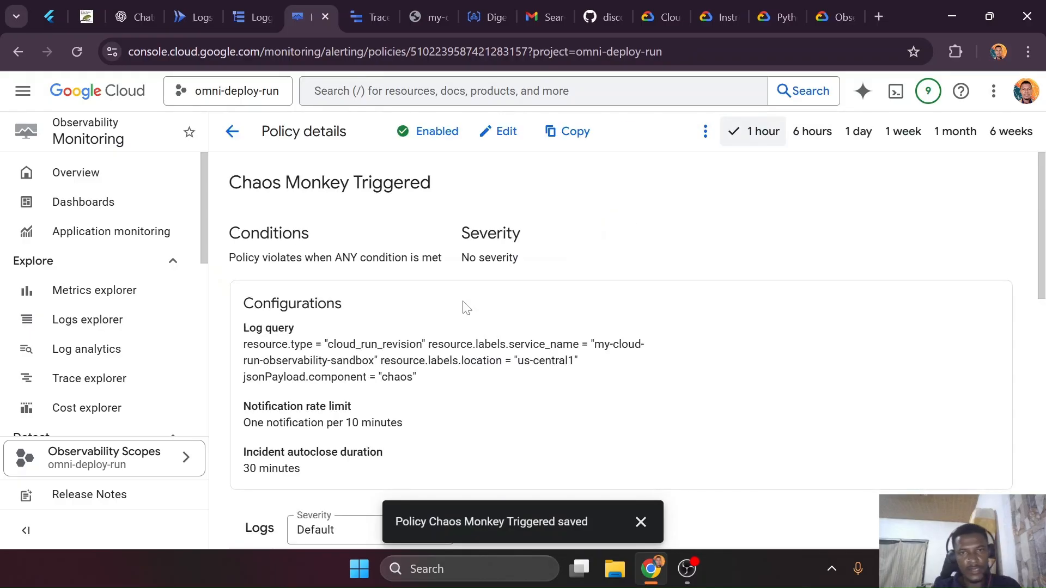
Request the service's /flaky endpoint five more times to trigger the edited alert policy
left_click(248, 7)
left_click(422, 15)
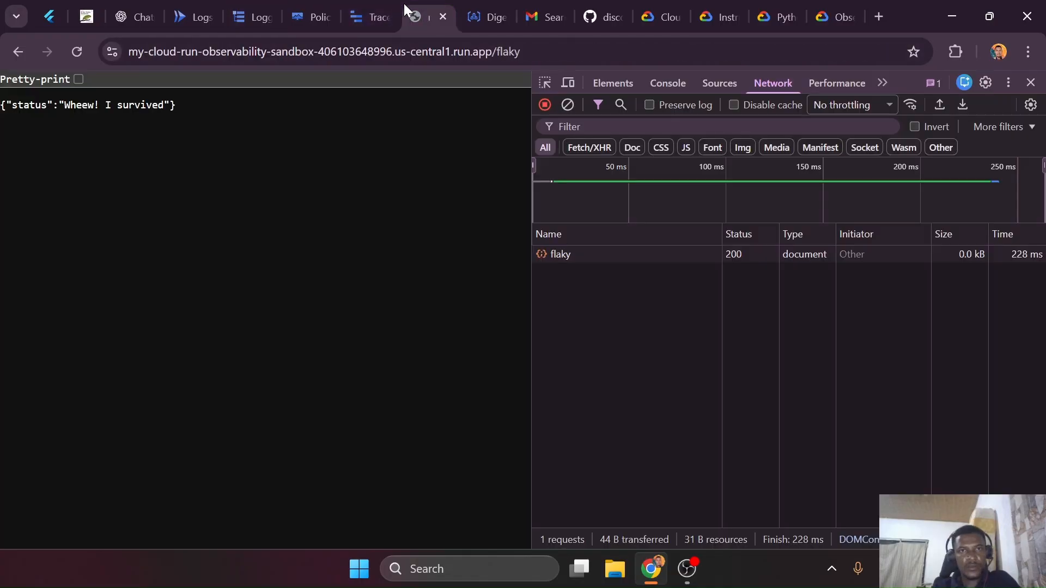
left_click(408, 51)
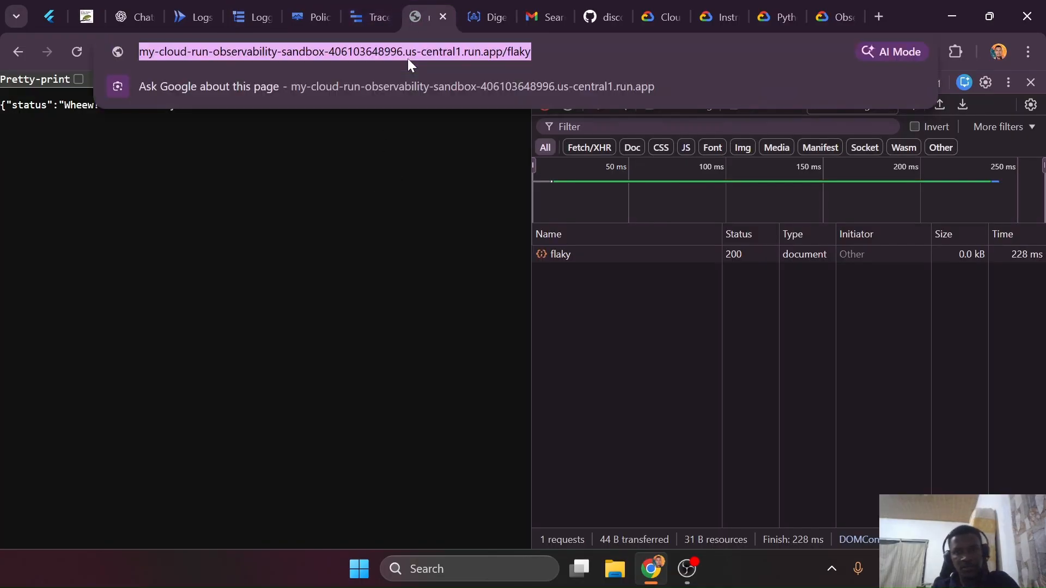
key("Return")
left_click(408, 52)
key("Return")
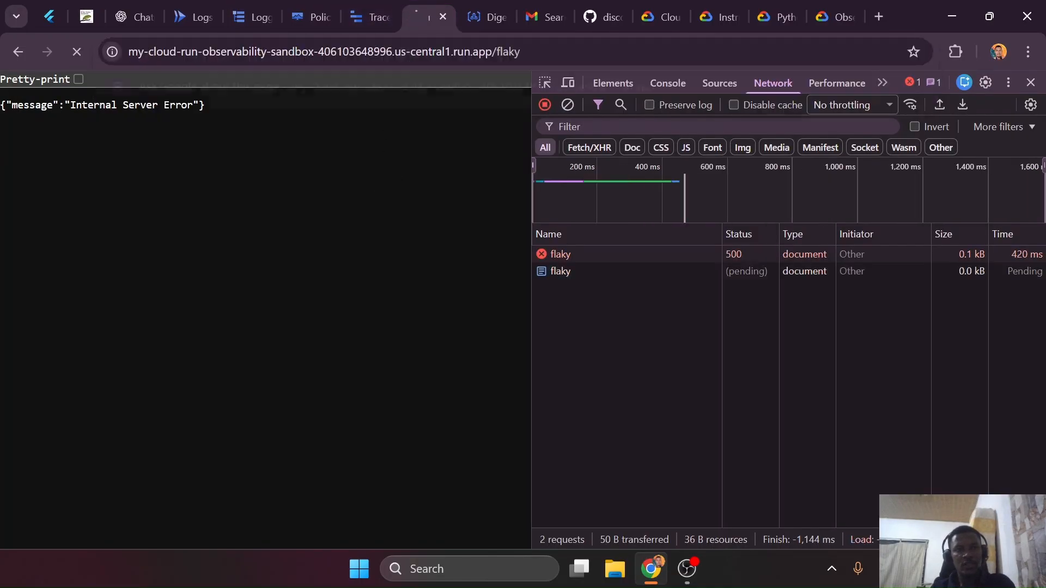
left_click(408, 51)
key("Return")
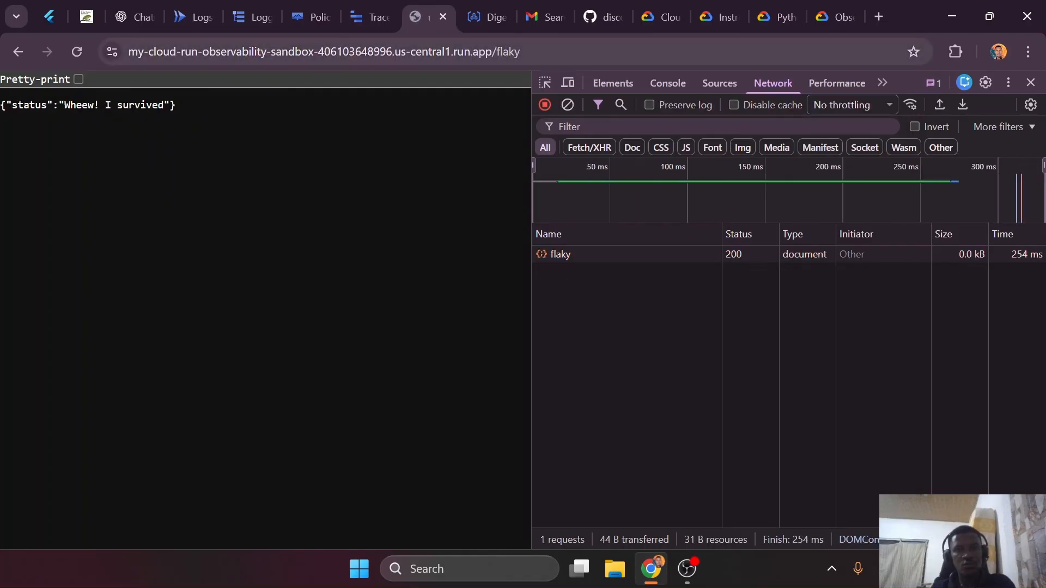
left_click(403, 50)
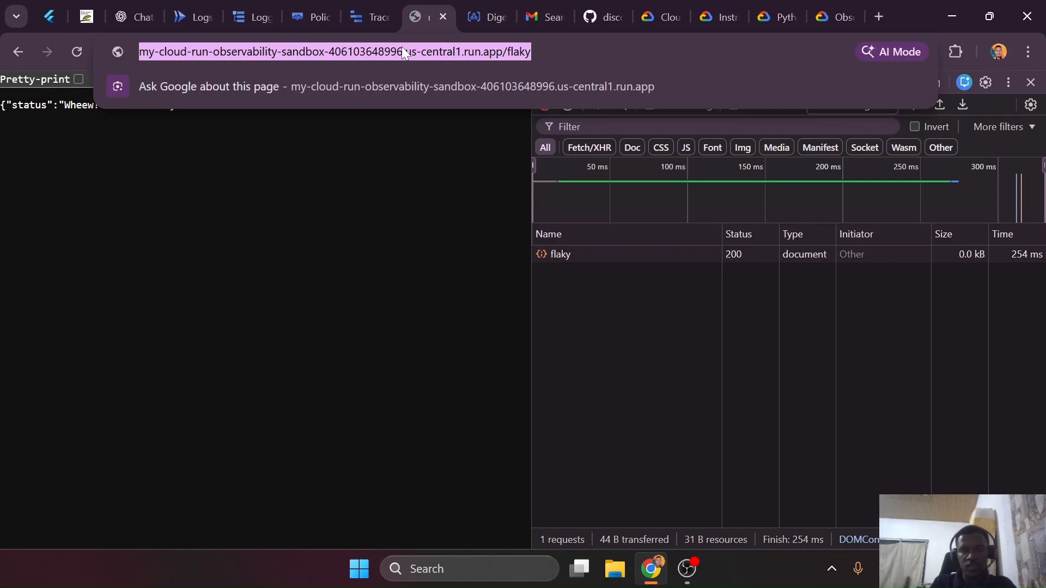
key("Return")
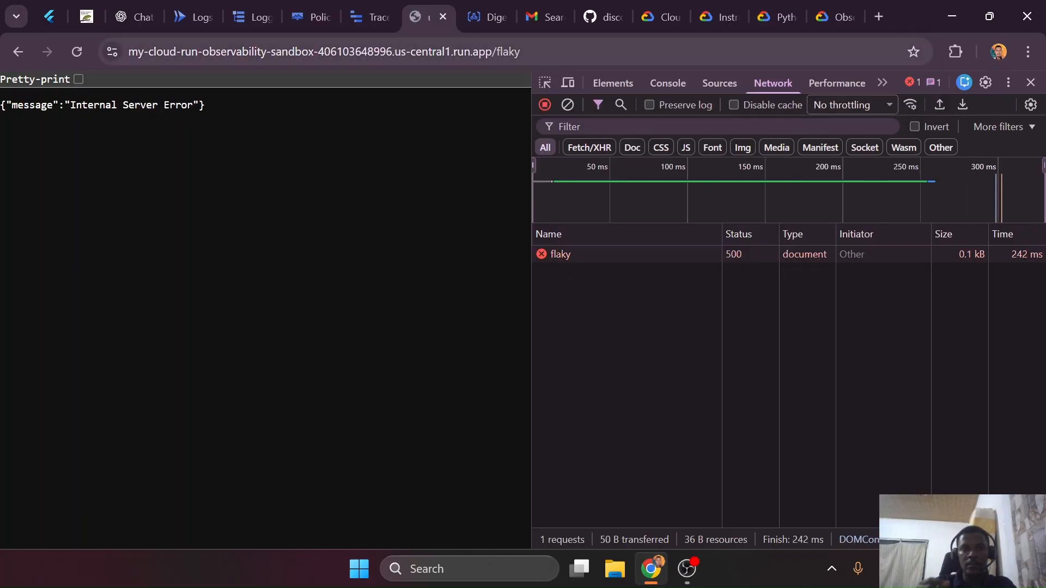
left_click(403, 52)
key("Return")
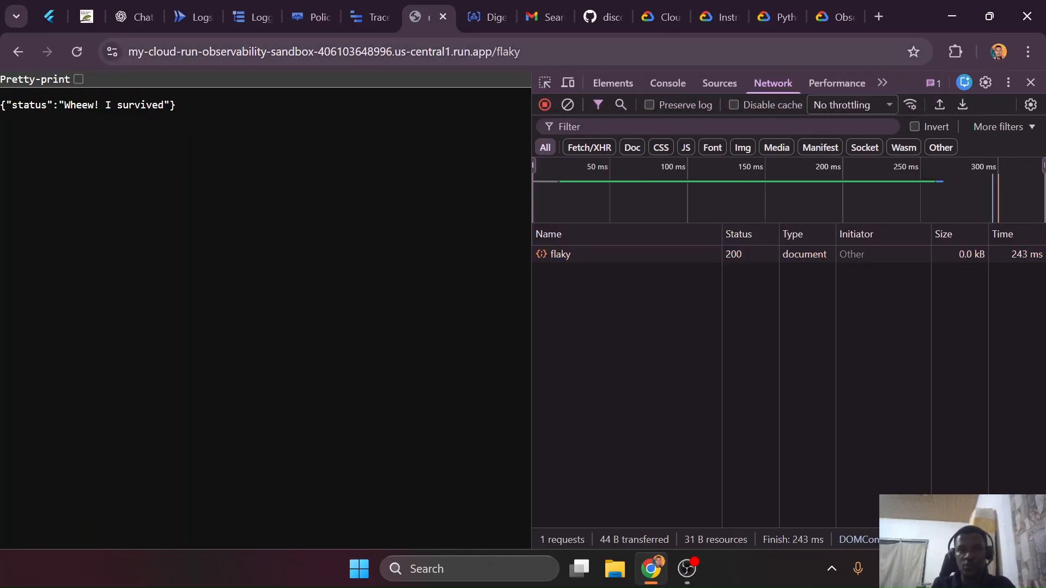
Request the service's /flaky endpoint three more times
left_click(401, 47)
key("Return")
left_click(401, 47)
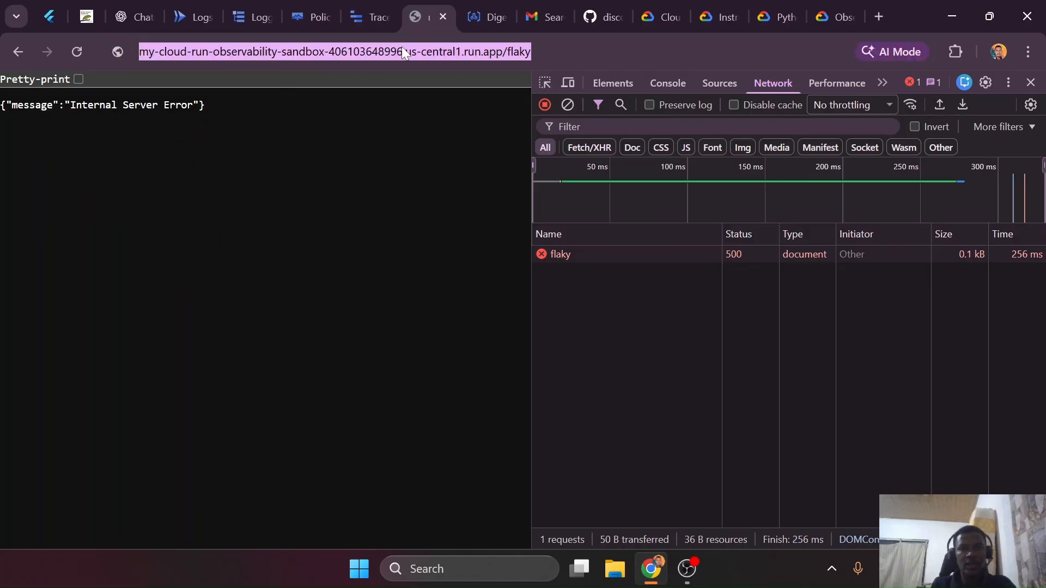
key("Return")
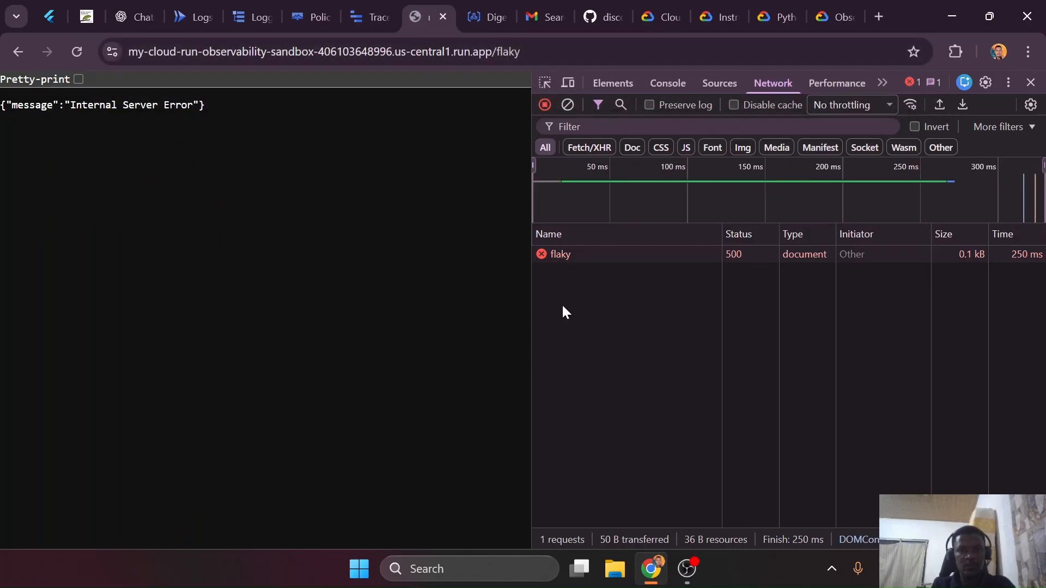
left_click(452, 61)
key("Return")
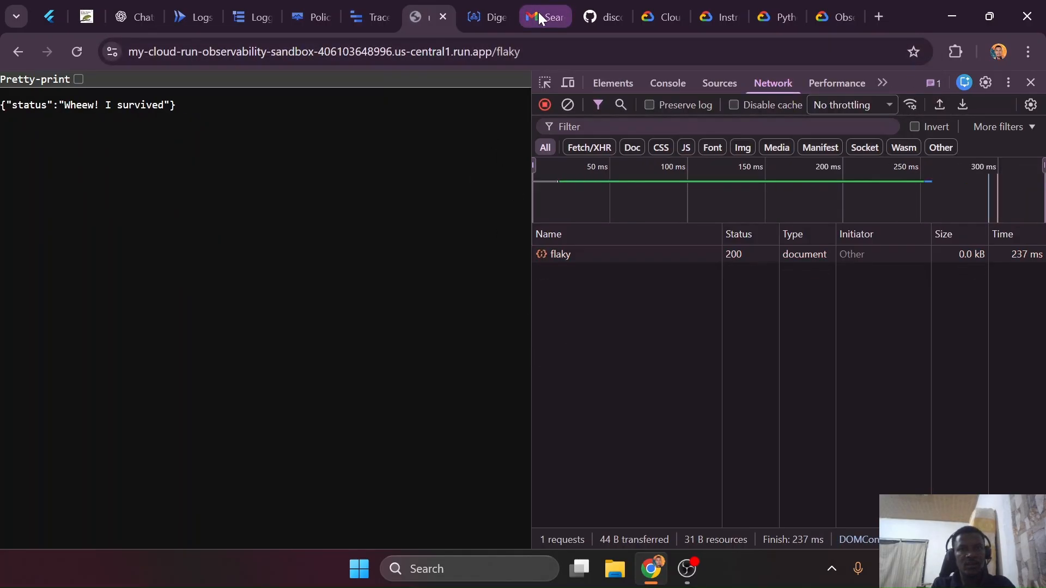
Refresh the alerting emails in Gmail, then check the newest chaos entries in Logs Explorer
left_click(540, 15)
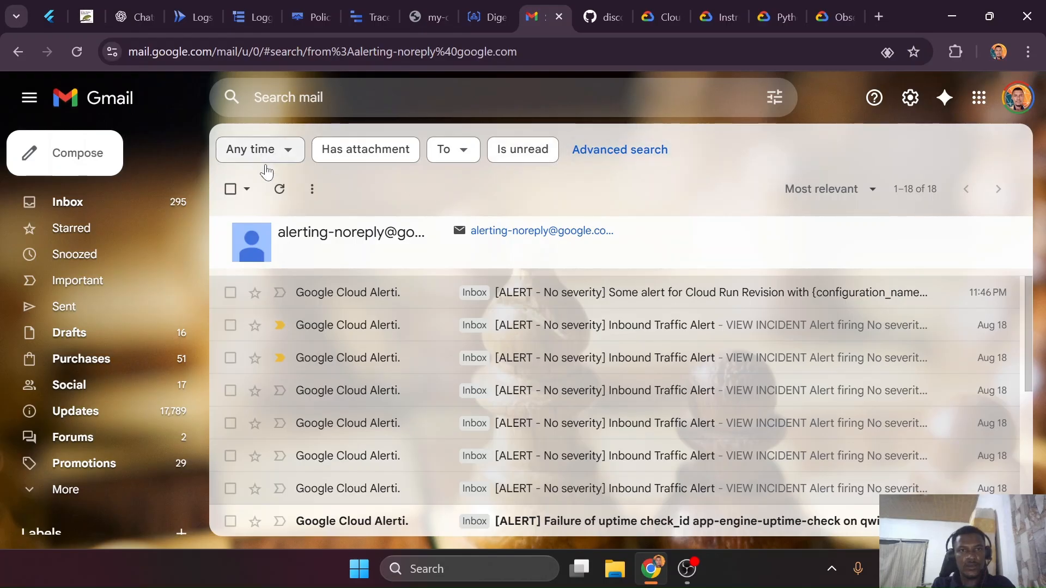
left_click(278, 189)
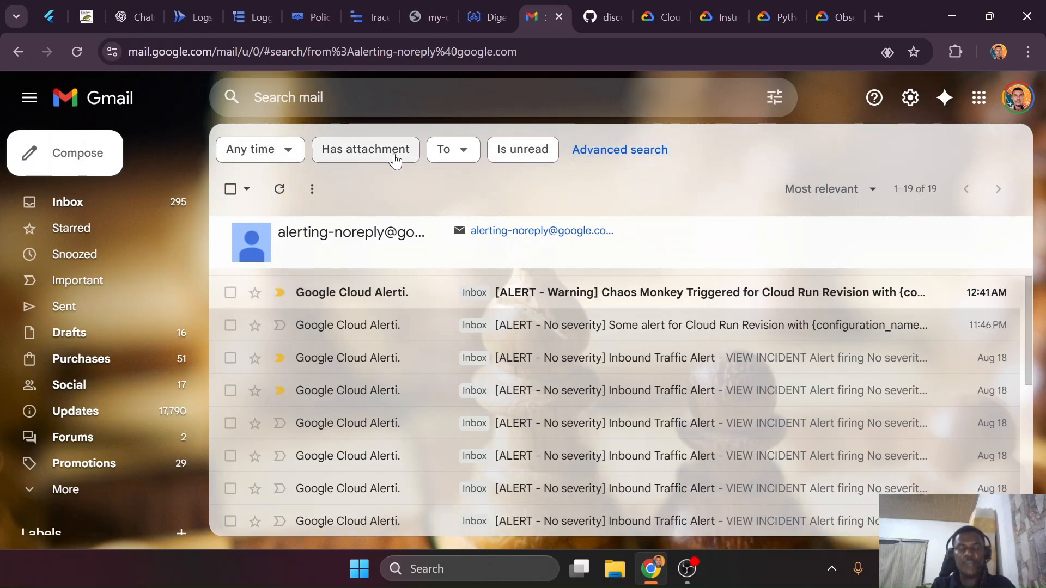
left_click(361, 15)
left_click(319, 8)
left_click(253, 16)
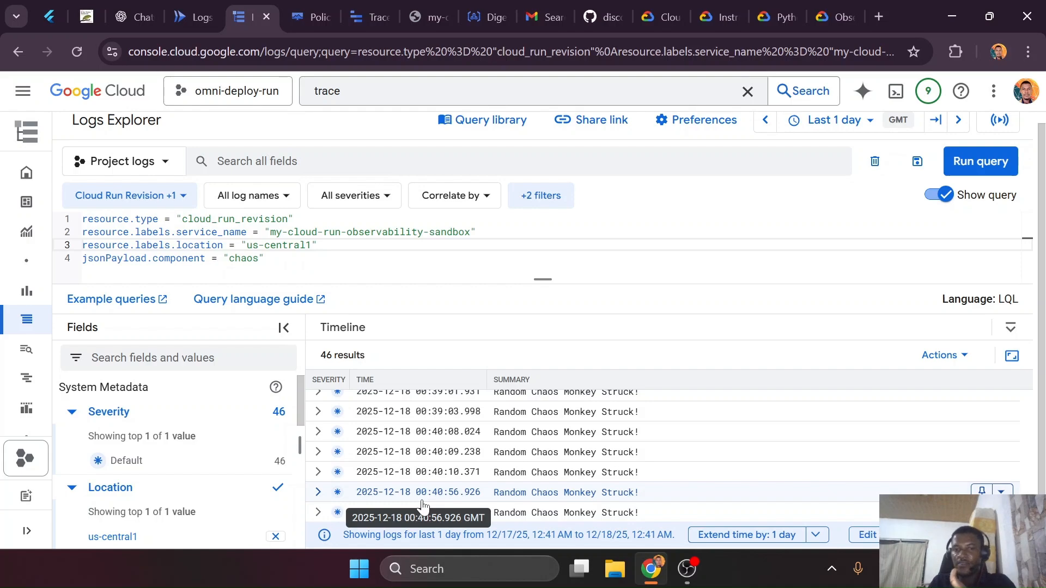
Open the Chaos Monkey Triggered policy for editing, review the available severity levels, and cancel the edit
left_click(305, 16)
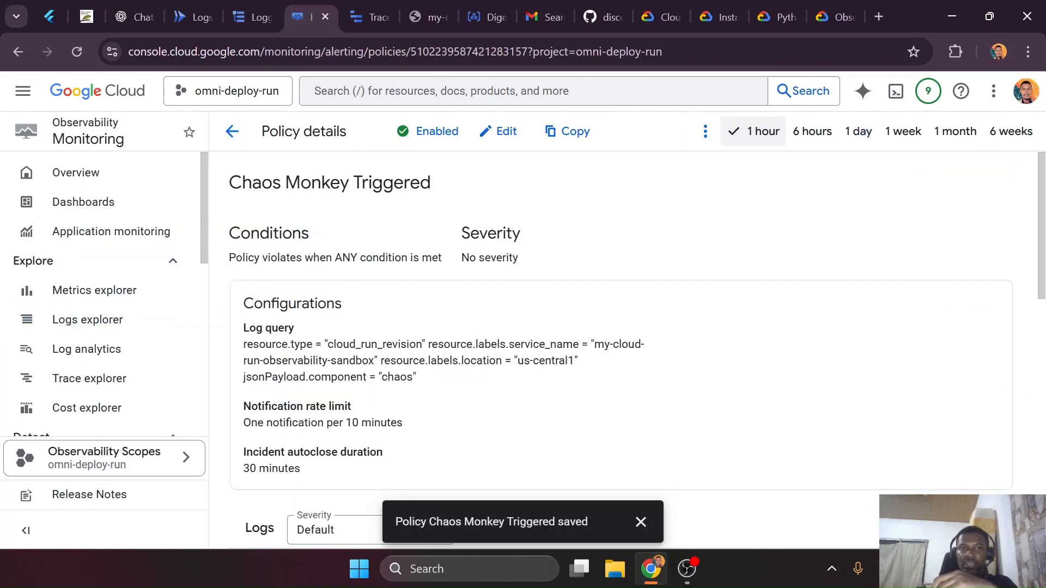
left_click(500, 133)
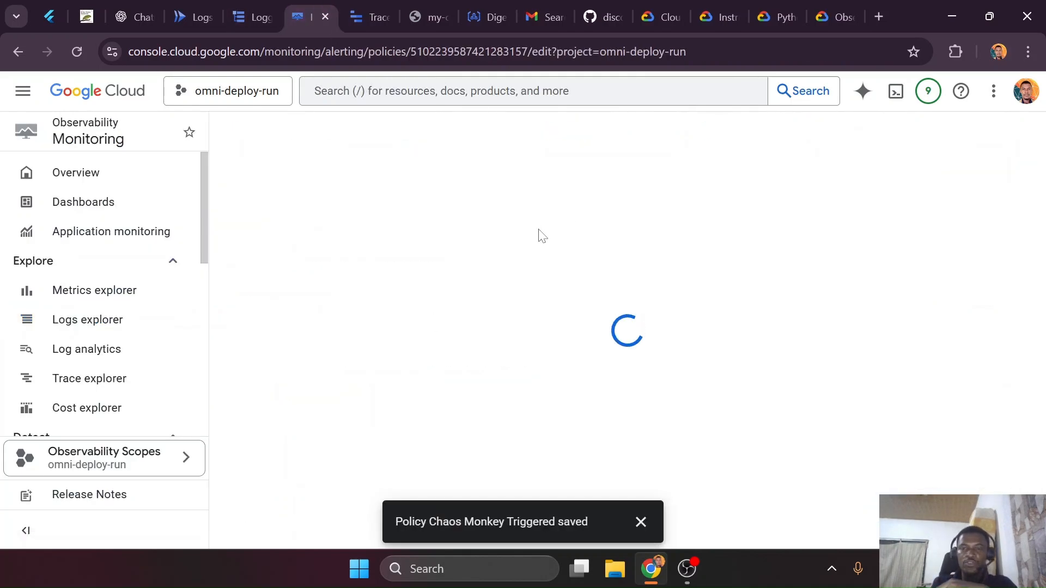
scroll(487, 338, "down", 1)
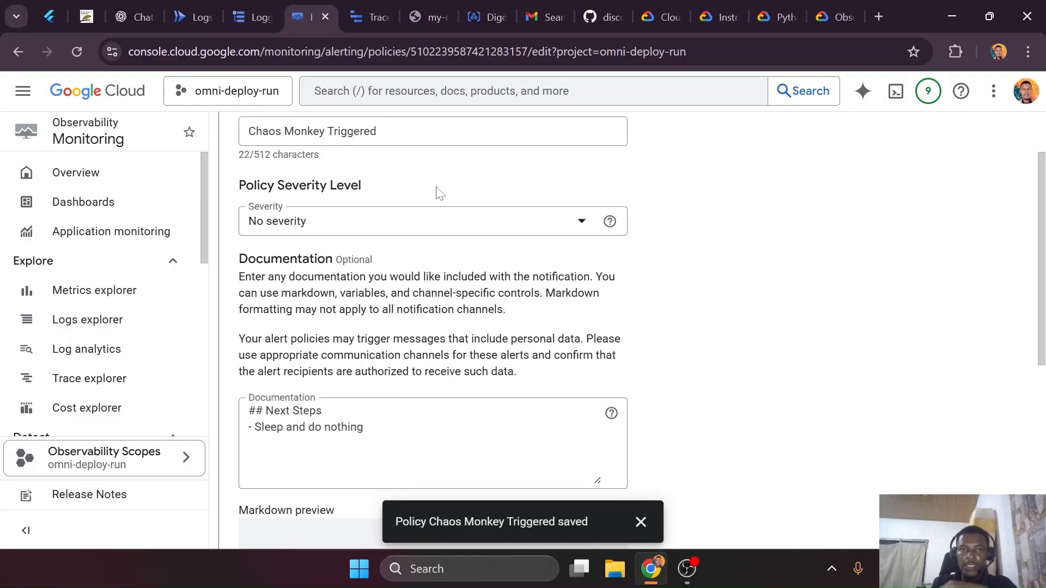
left_click(439, 217)
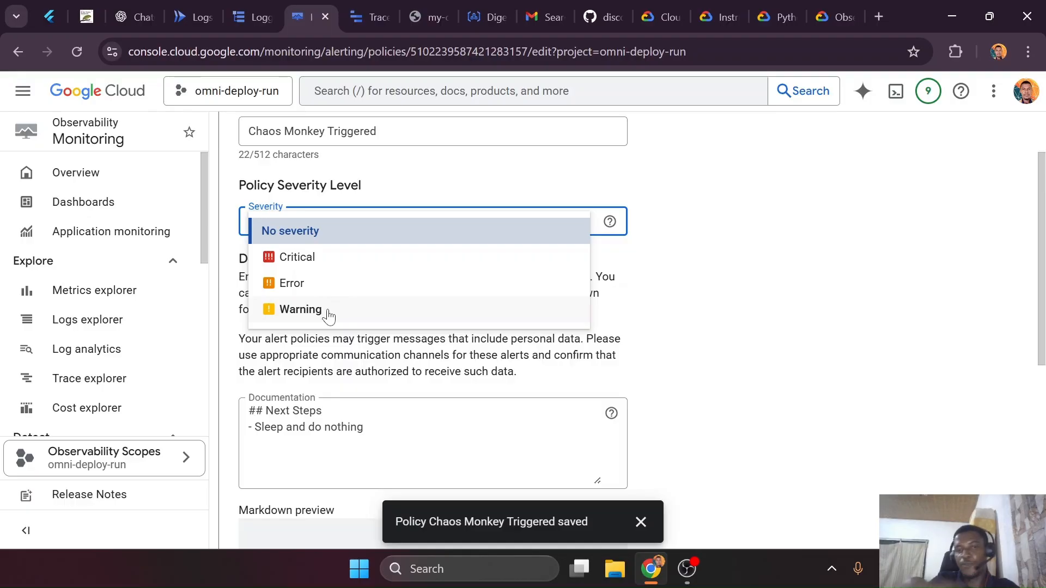
left_click(404, 354)
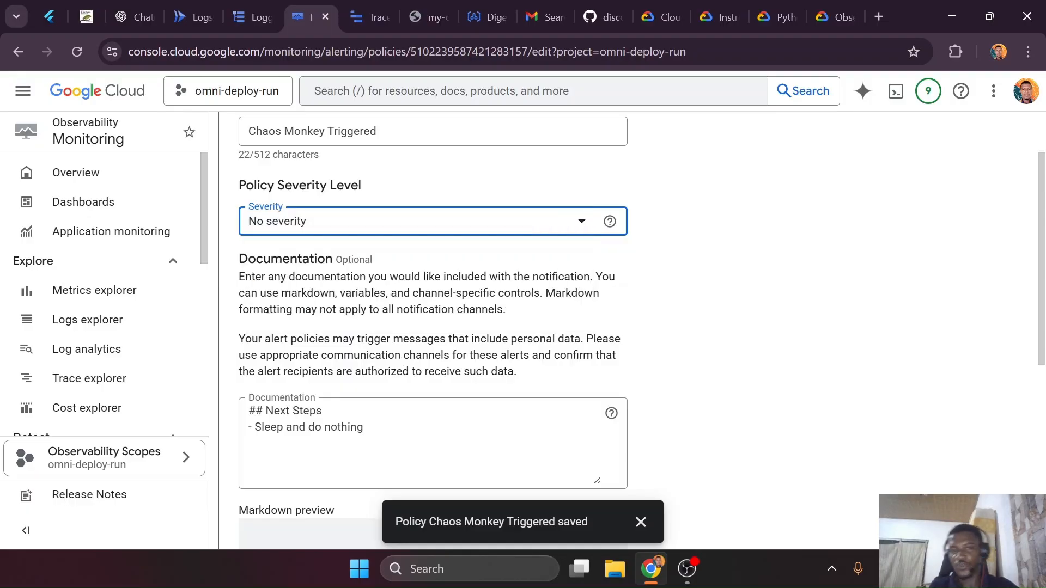
scroll(433, 327, "down", 5)
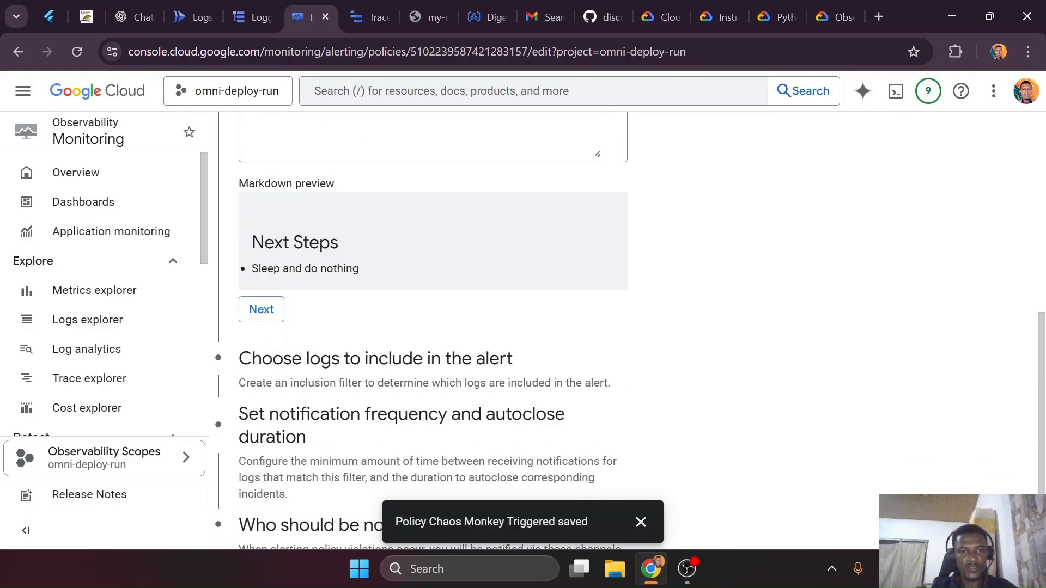
scroll(401, 362, "down", 1)
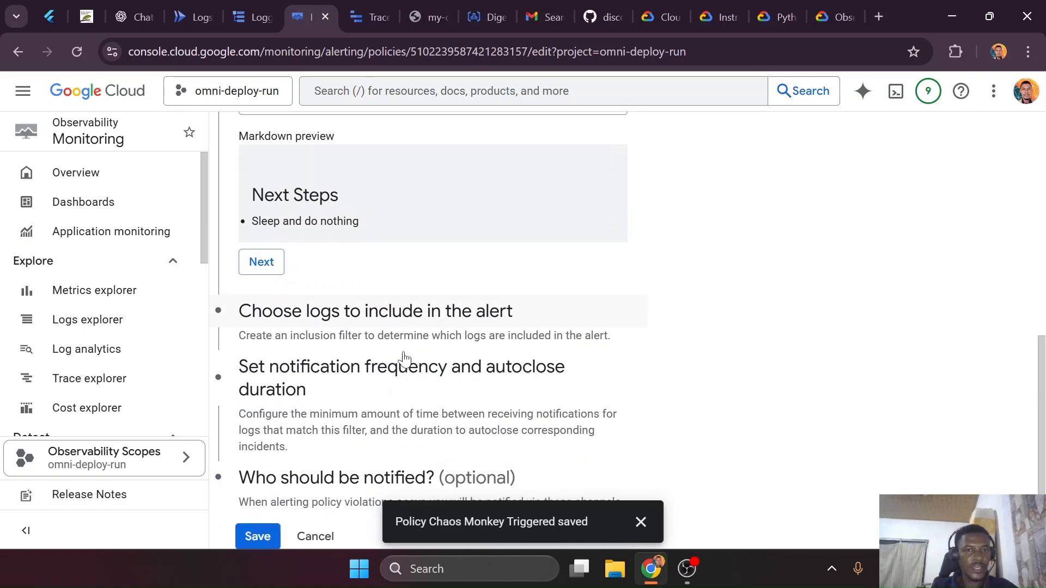
left_click(315, 537)
Open the newest Chaos Monkey Triggered alert email in Gmail and read its incident details and policy documentation
left_click(538, 12)
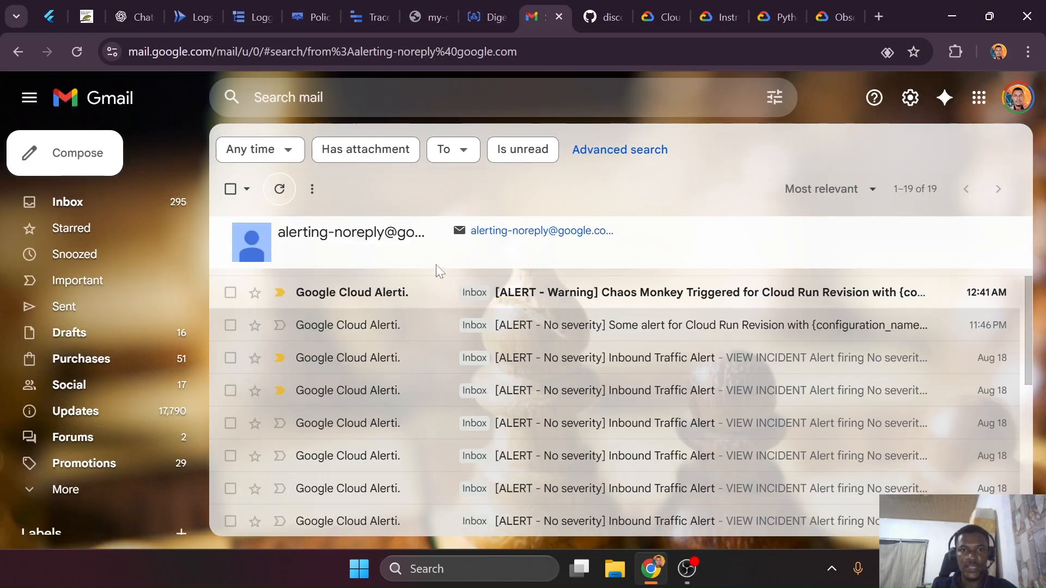
left_click(434, 301)
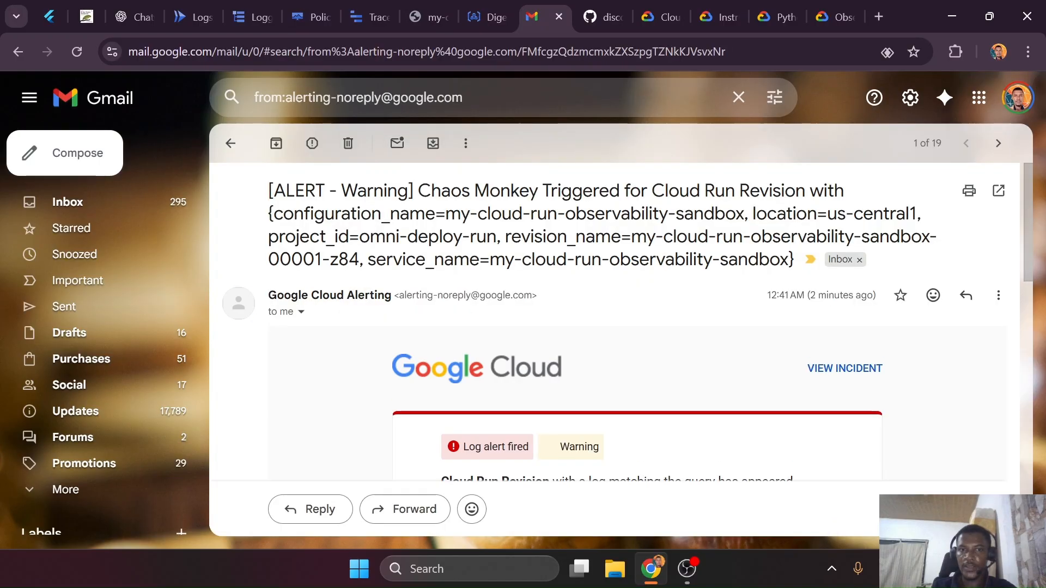
scroll(436, 301, "down", 3)
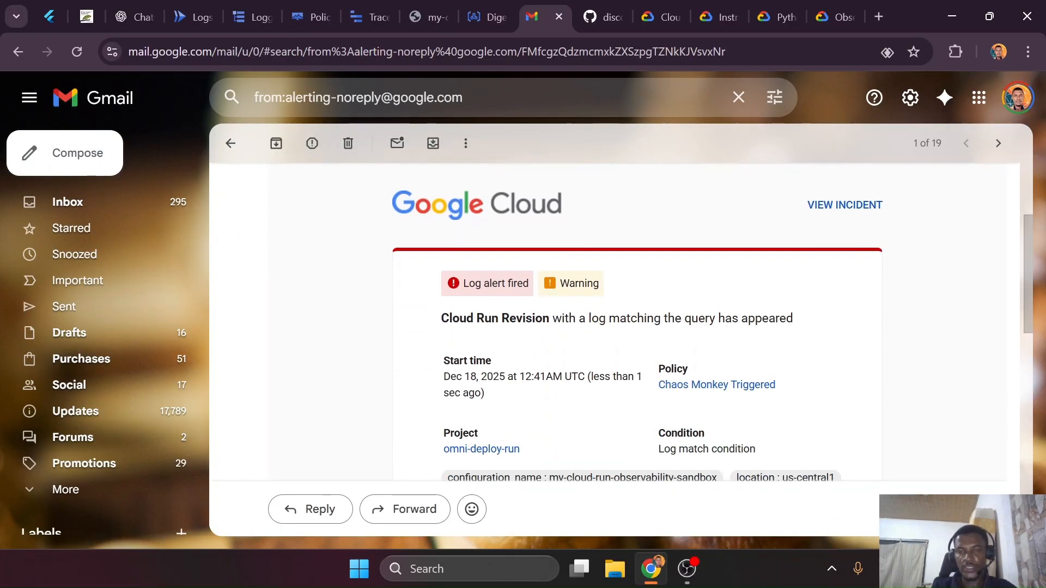
scroll(648, 308, "down", 2)
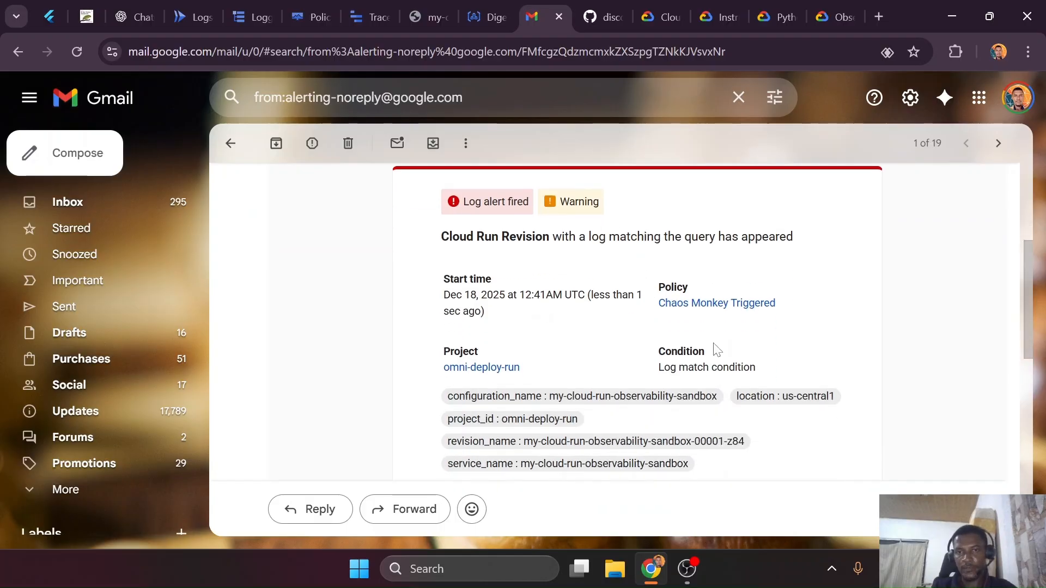
scroll(466, 319, "down", 3)
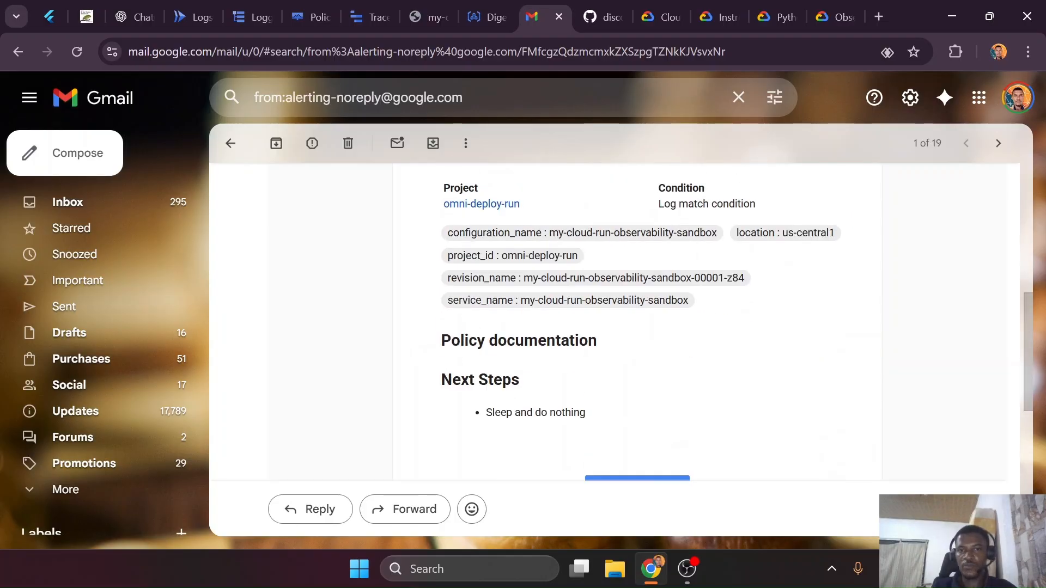
mouse_move(441, 383)
left_mouse_down()
mouse_move(594, 417)
mouse_move(436, 377)
left_mouse_up()
left_click(593, 415)
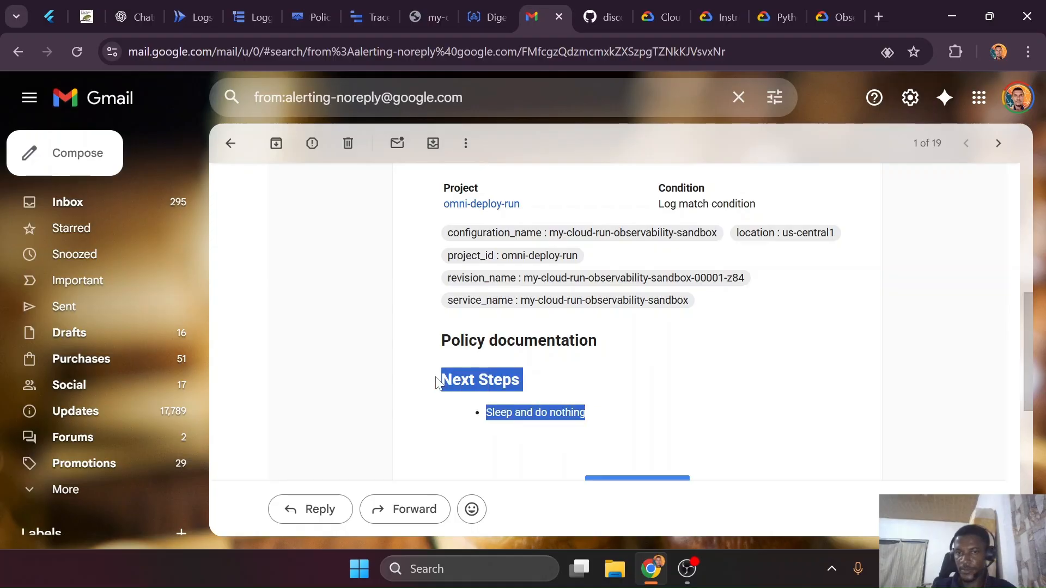
left_click(435, 377)
scroll(452, 383, "down", 3)
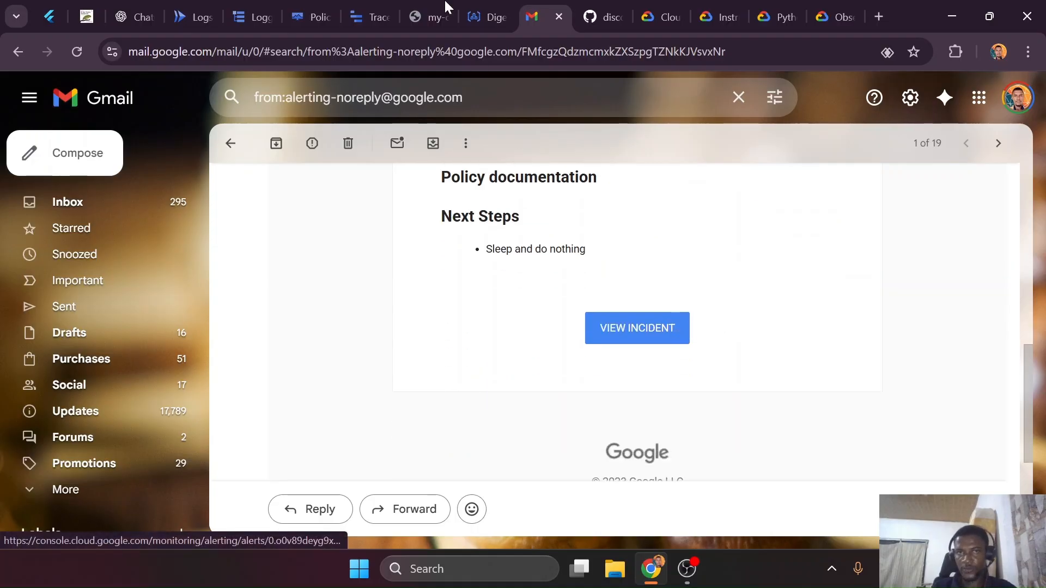
left_click(376, 8)
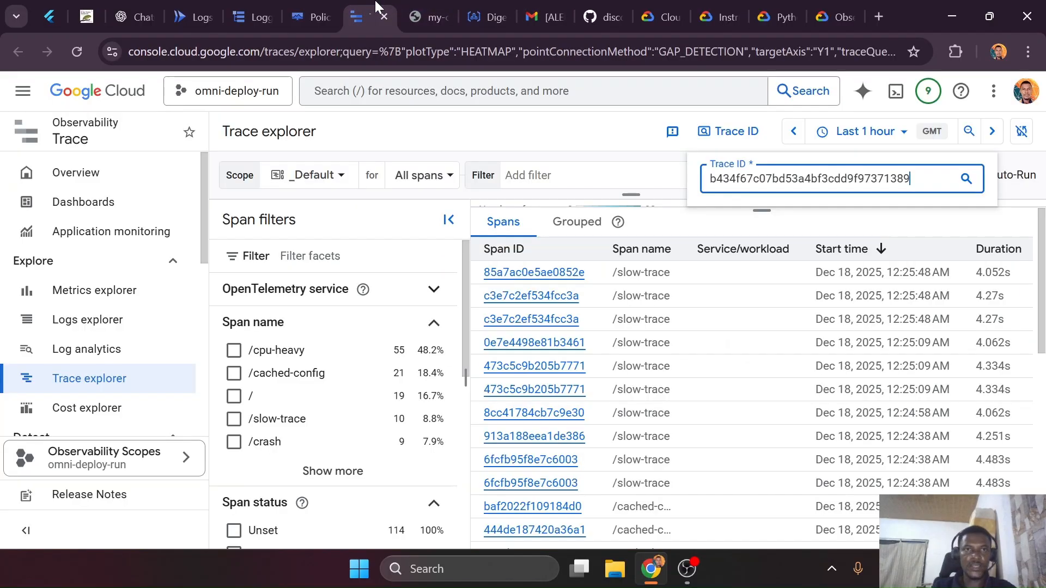
left_click(563, 7)
right_click(624, 338)
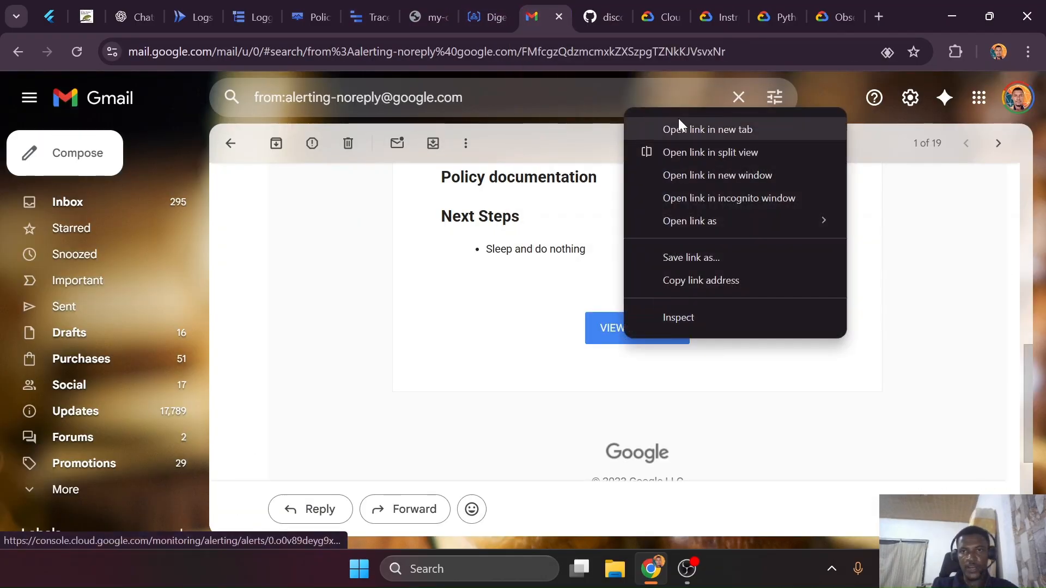
left_click(298, 7)
From the Chaos Monkey Triggered policy details, show all incidents and open the Log match condition incident
left_click(298, 8)
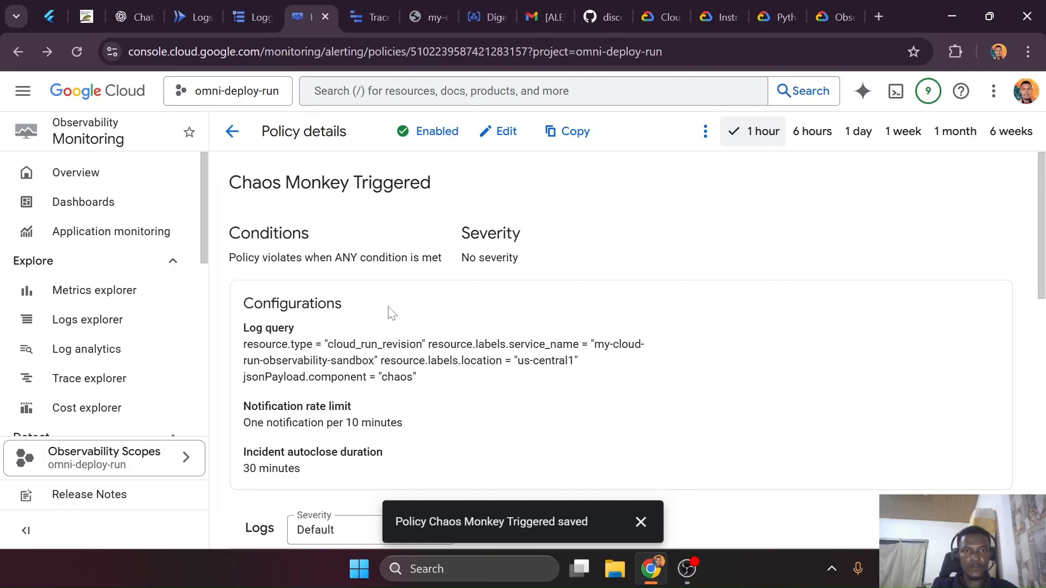
scroll(392, 313, "down", 10)
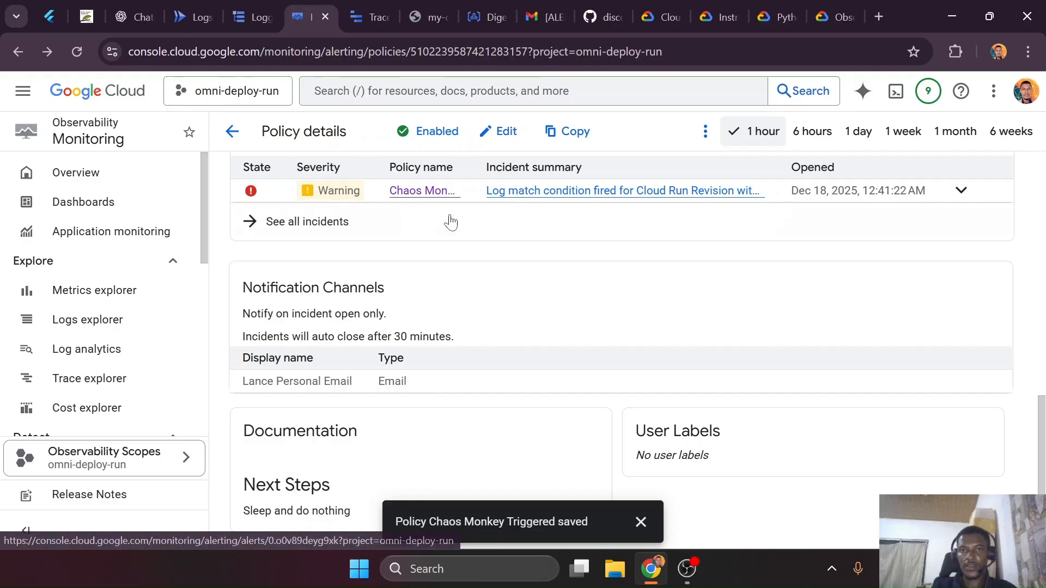
left_click(308, 224)
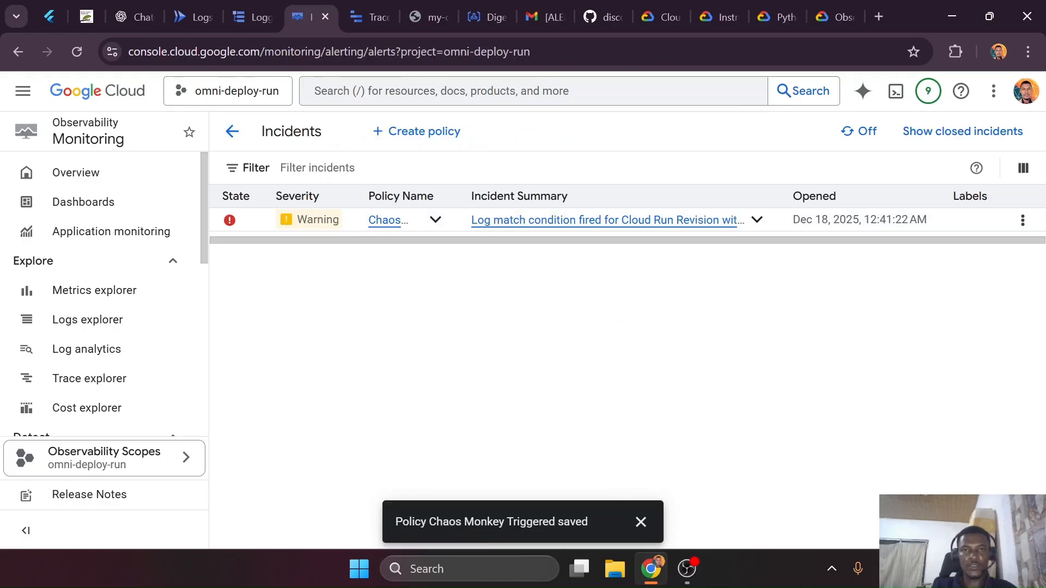
left_click(575, 222)
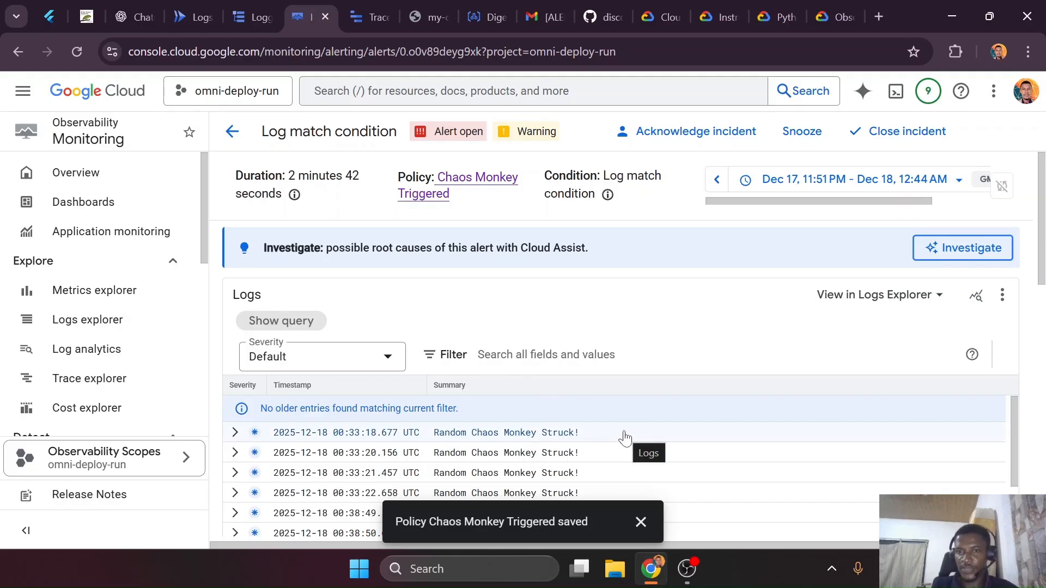
Acknowledge the Log match condition incident and close it
left_click(686, 137)
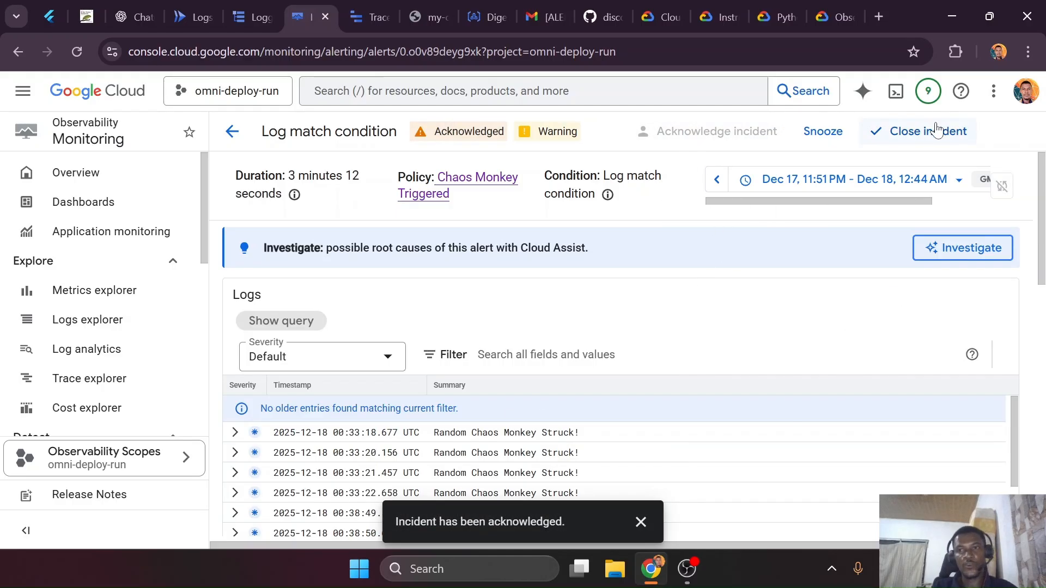
left_click(929, 146)
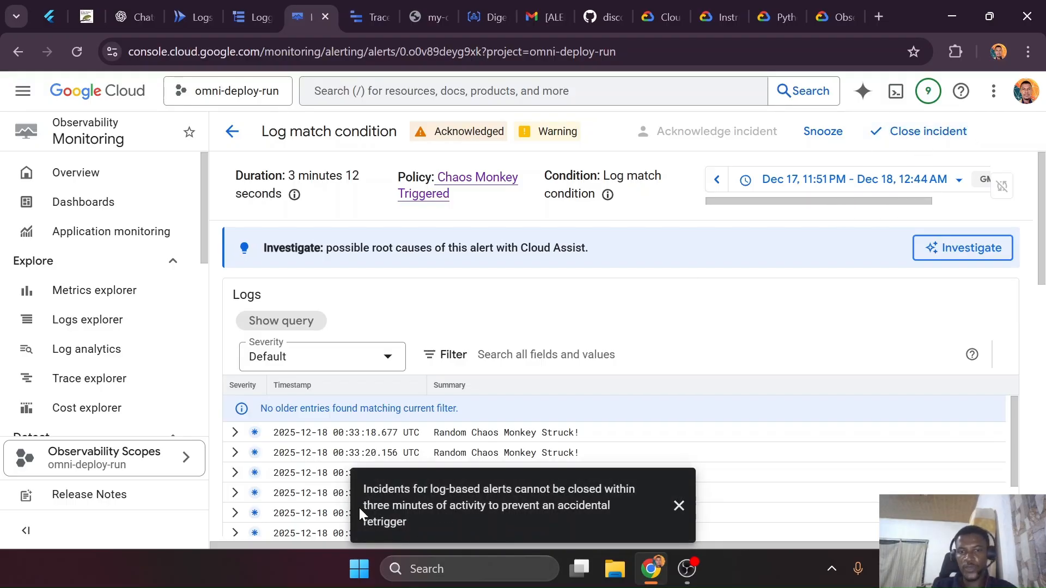
left_click_drag(359, 508, 485, 507)
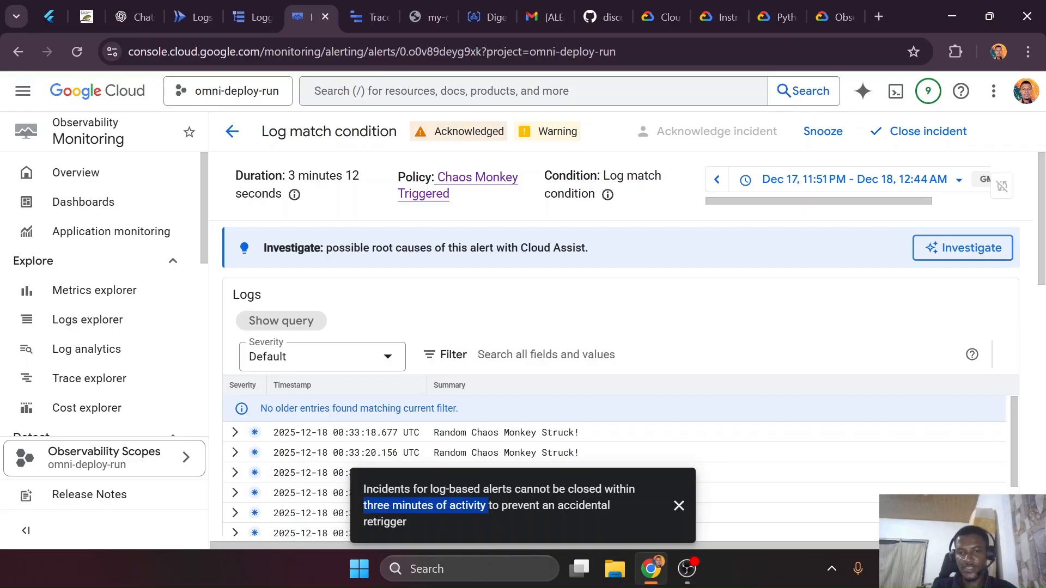
left_click(486, 506)
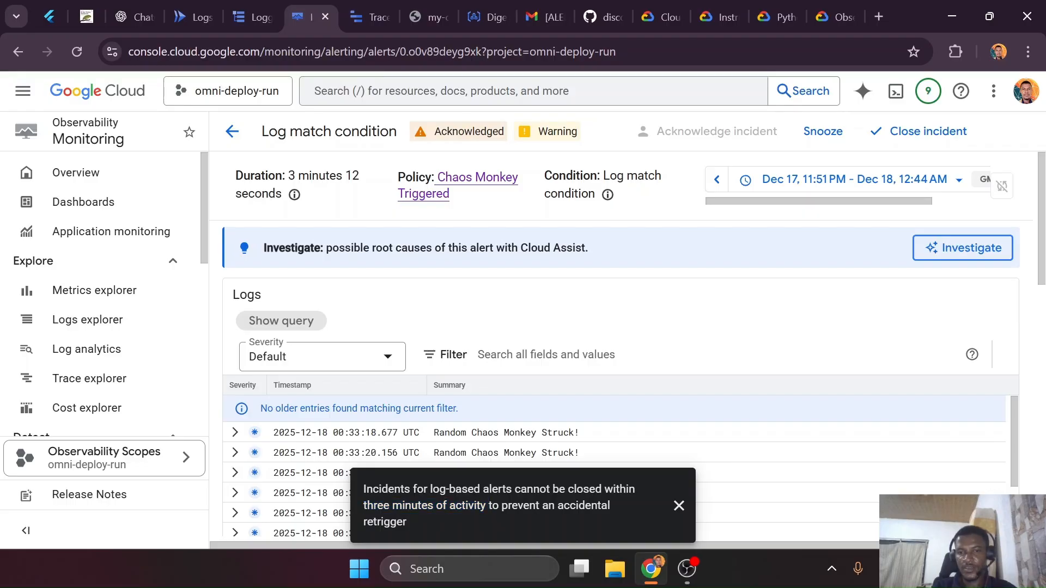
left_click(678, 505)
left_click(906, 135)
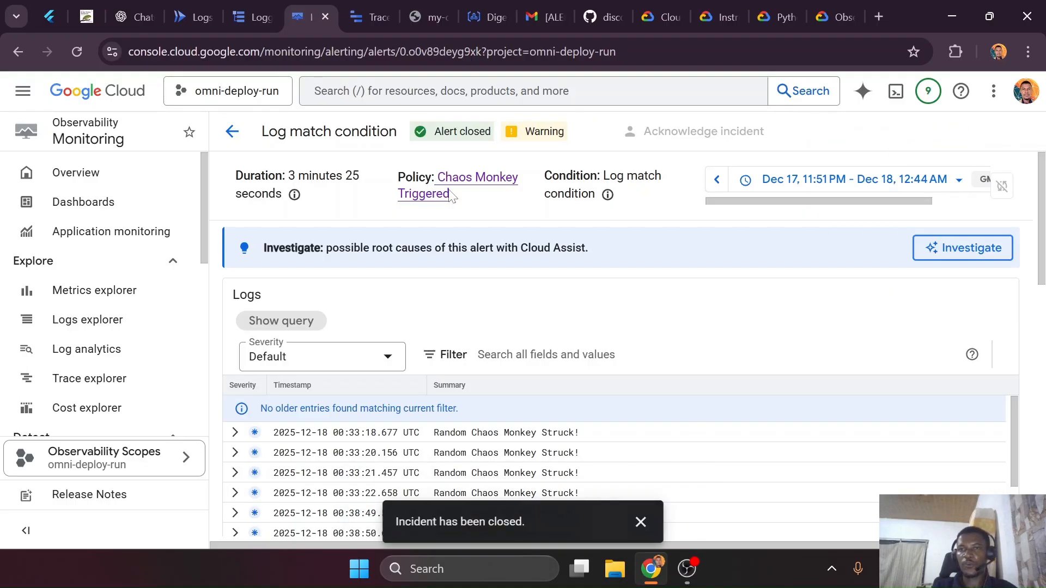
Return to the Cloud Run service and request its /flaky endpoint five times to retrigger the alert policy
left_click(431, 17)
left_click(412, 52)
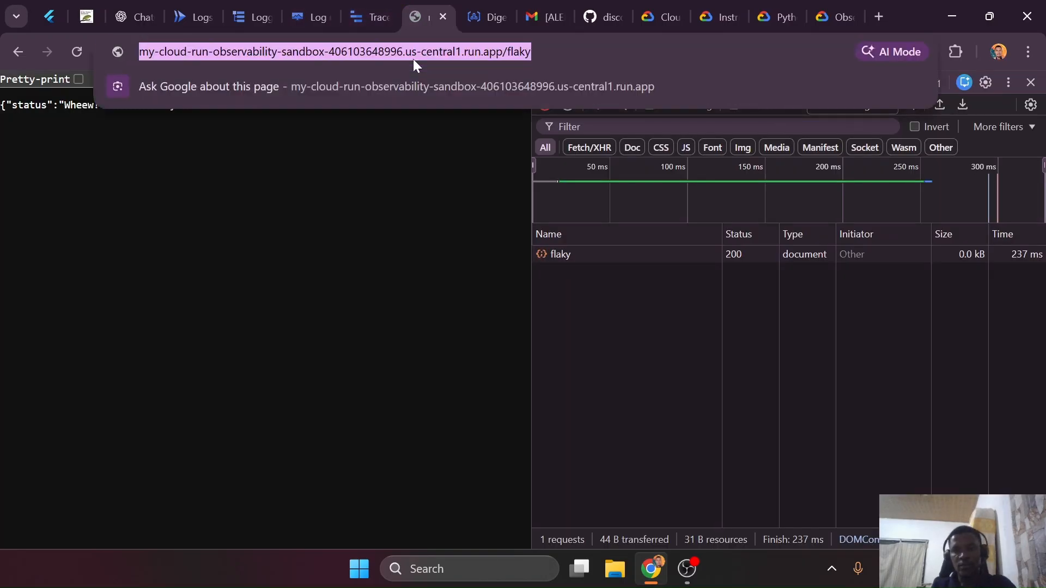
key("Return")
left_click(412, 51)
key("Return")
left_click(413, 53)
key("Return")
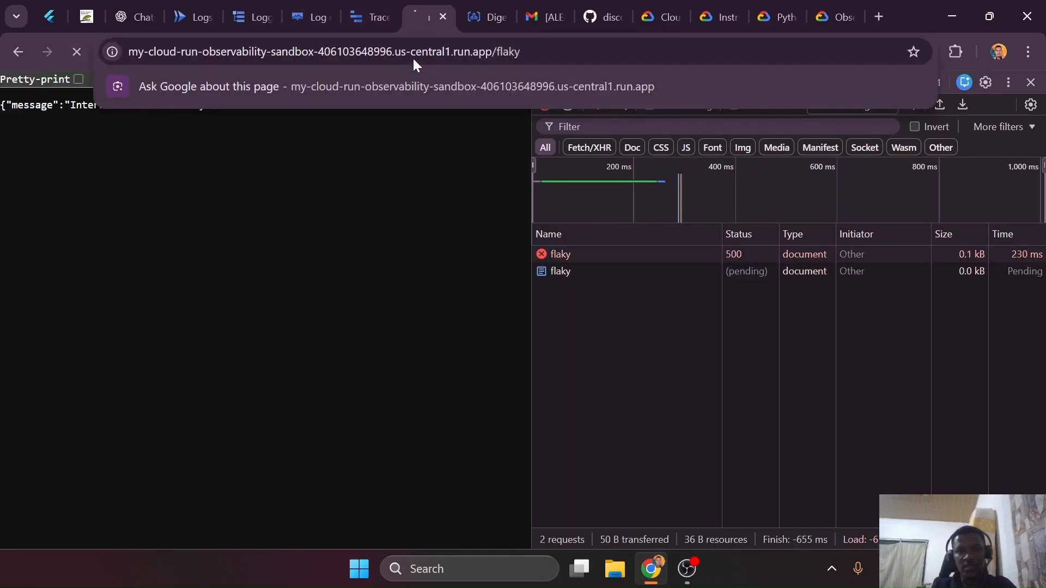
left_click(413, 53)
key("Return")
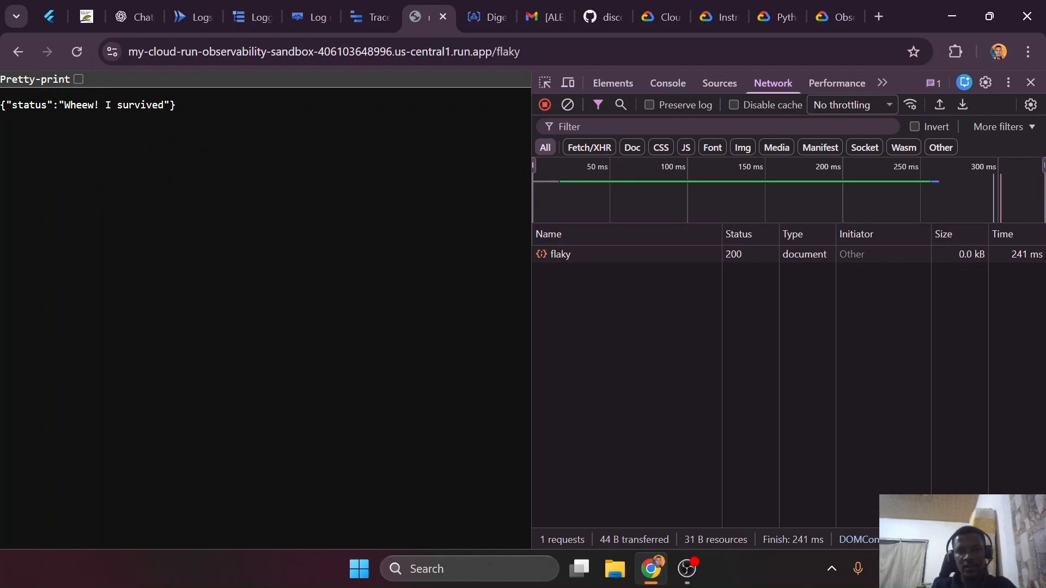
left_click(535, 41)
key("Return")
left_click(535, 41)
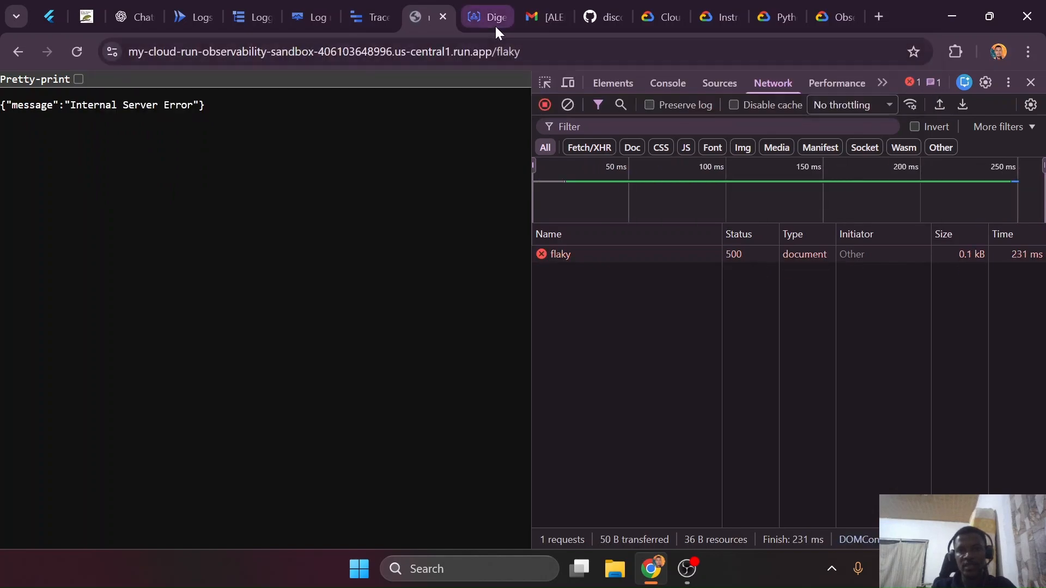
left_click(494, 22)
left_click(534, 19)
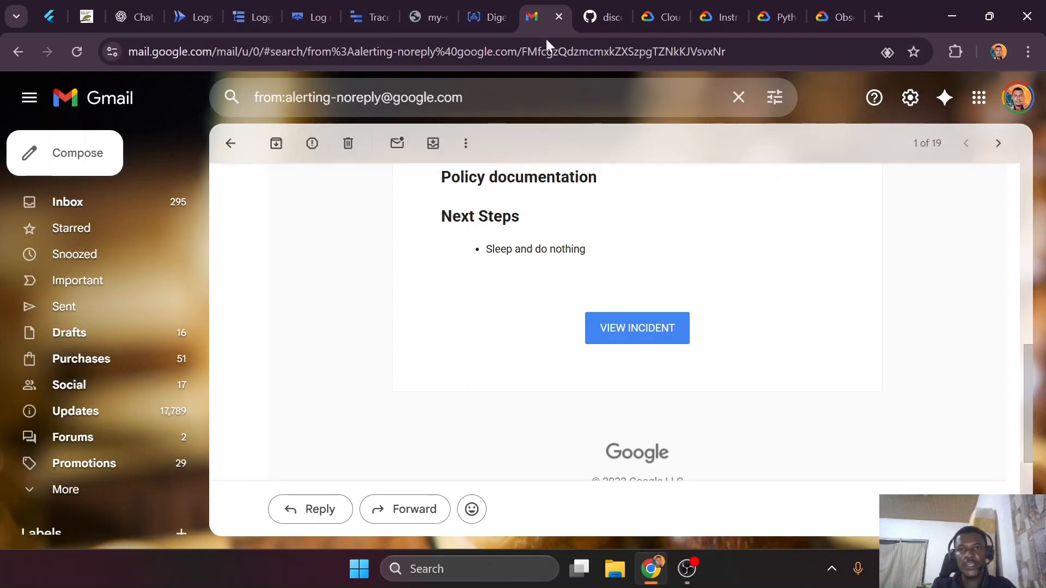
left_click(233, 144)
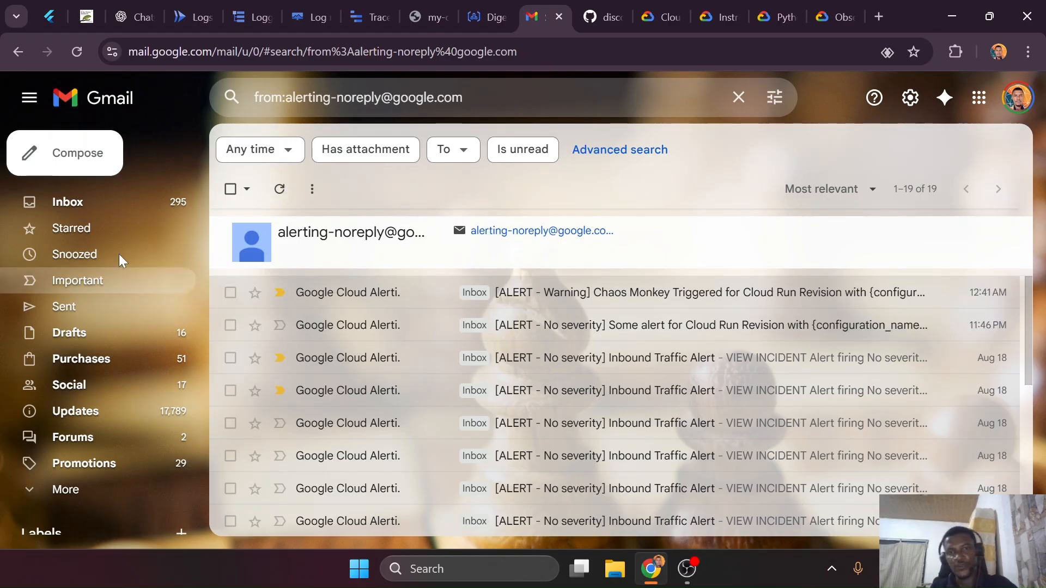
Go back from the Log match condition incident to the Incidents list, show the closed incidents to review them, and hide them again
left_click(308, 17)
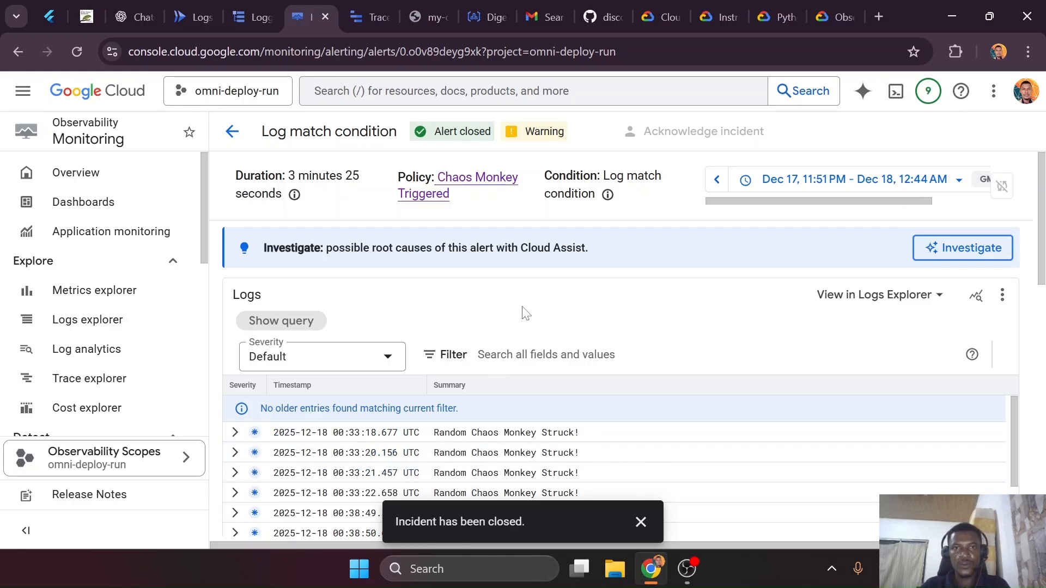
left_click(233, 132)
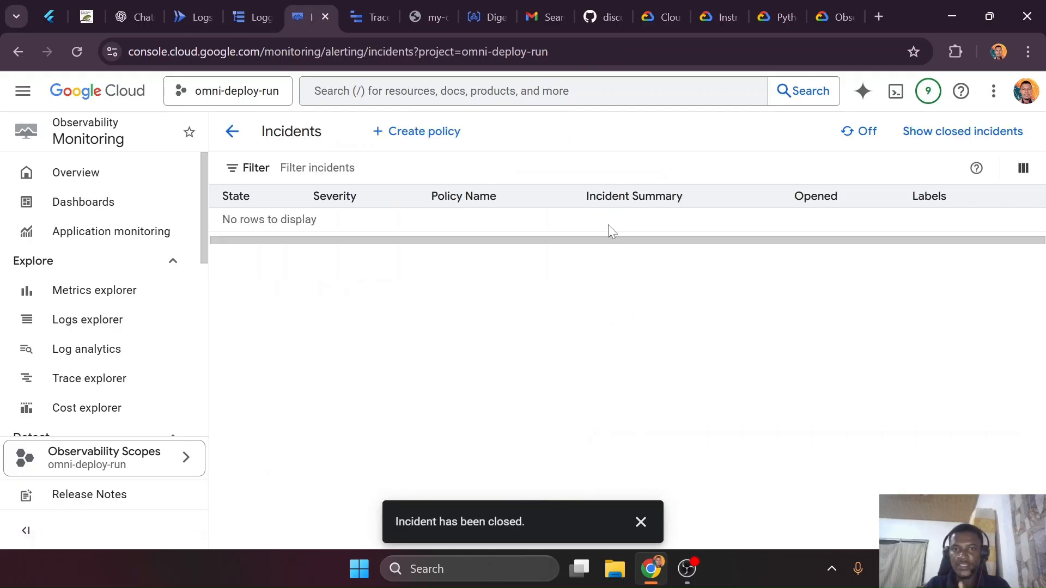
left_click(919, 137)
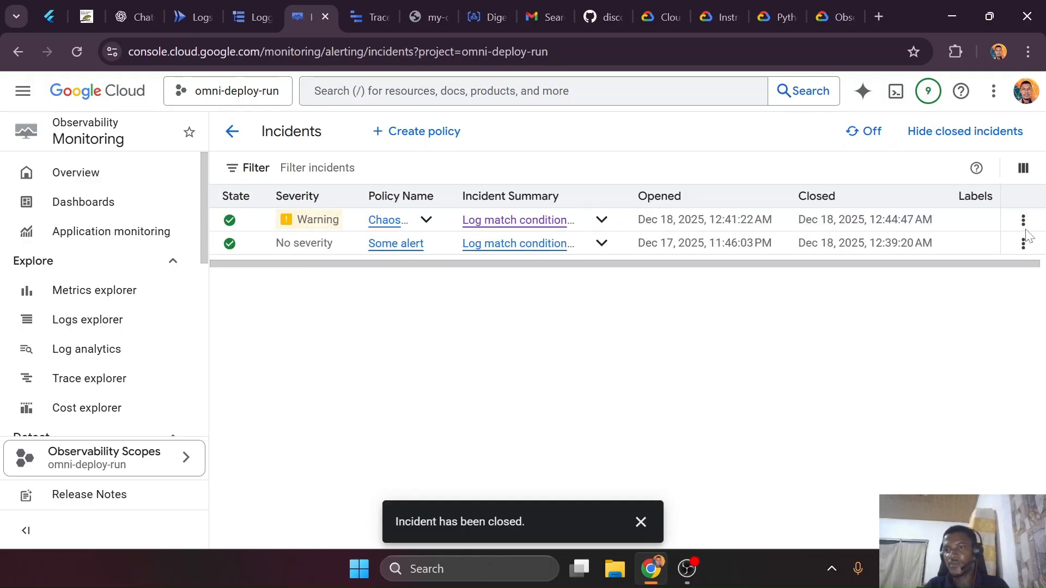
left_click(941, 135)
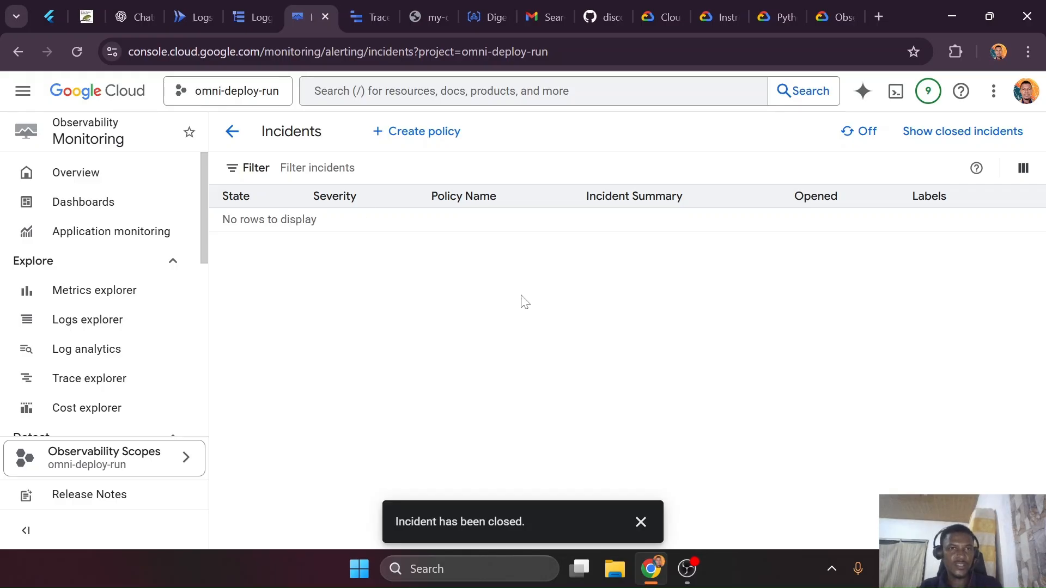
Open the Cloud Run service's metrics and examine the request count, request latency, end-to-end latency and latency breakdown charts
left_click(179, 14)
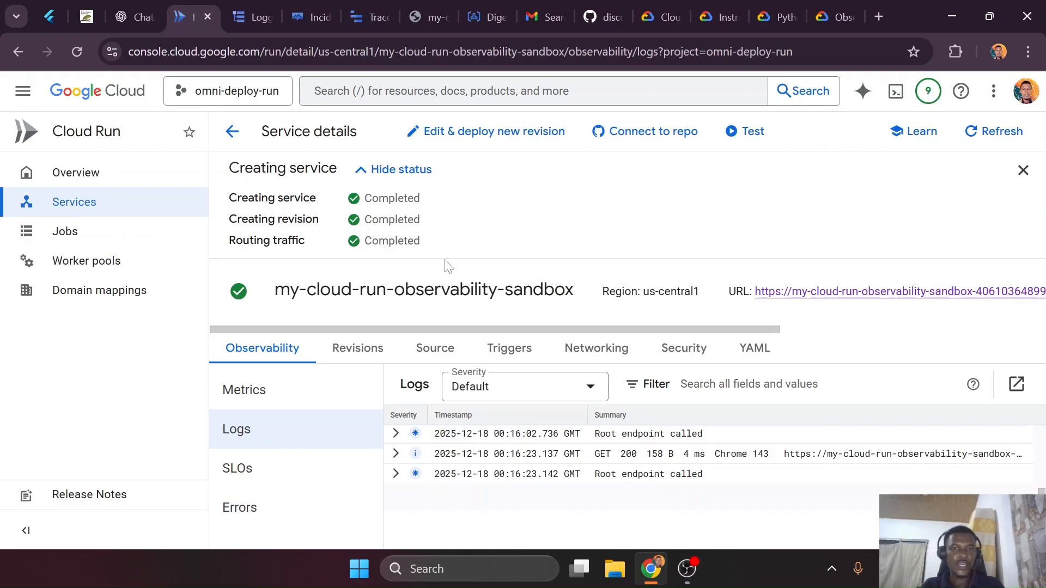
left_click(323, 401)
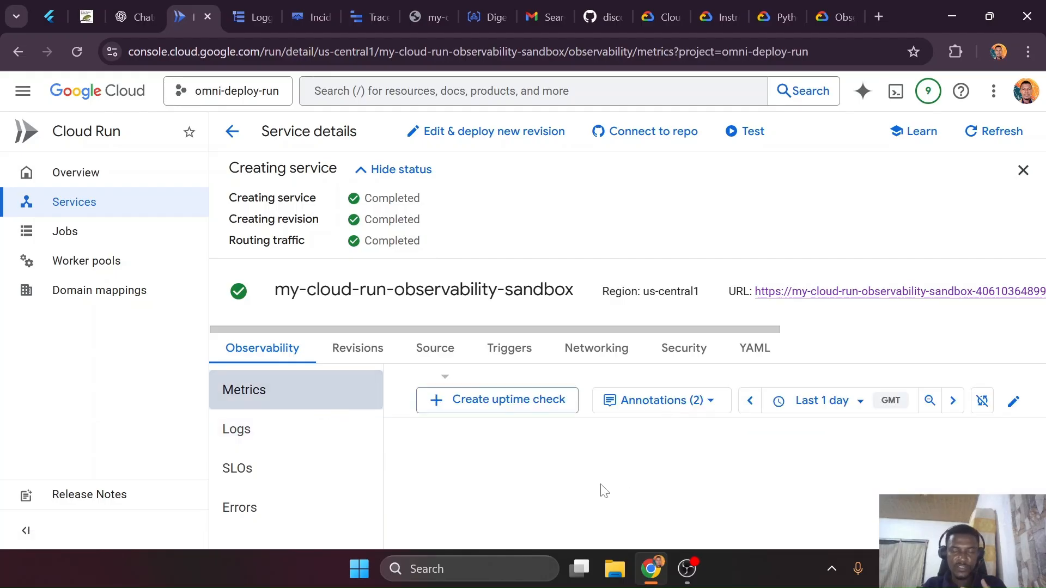
scroll(702, 450, "down", 1)
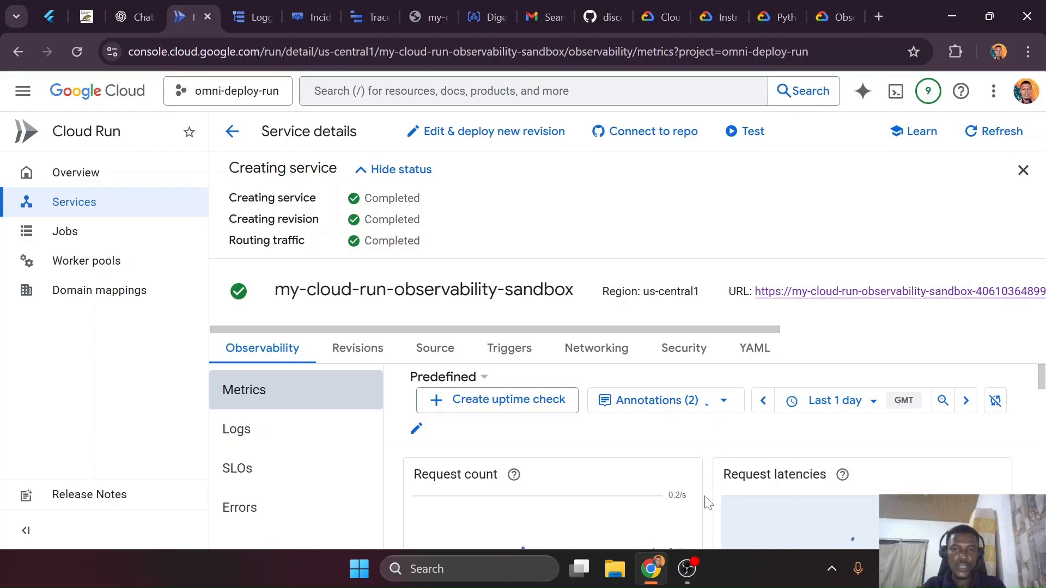
scroll(709, 503, "down", 1)
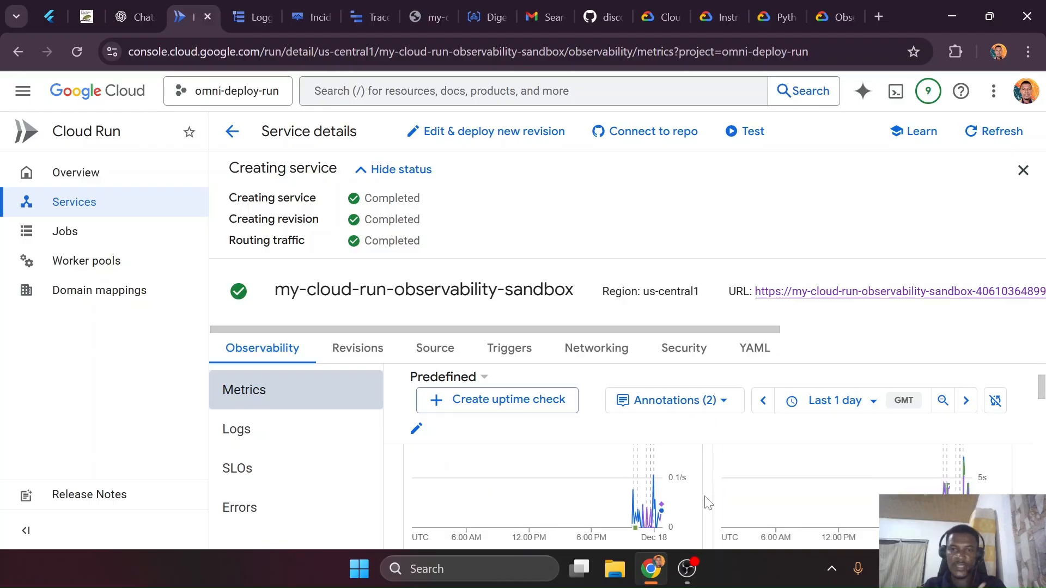
scroll(708, 502, "up", 1)
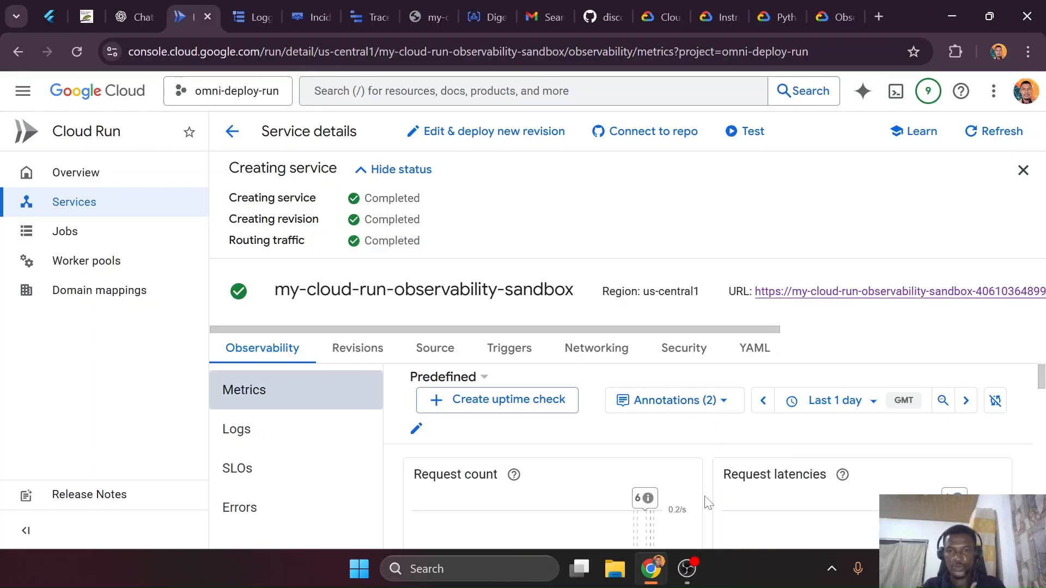
scroll(598, 471, "down", 3)
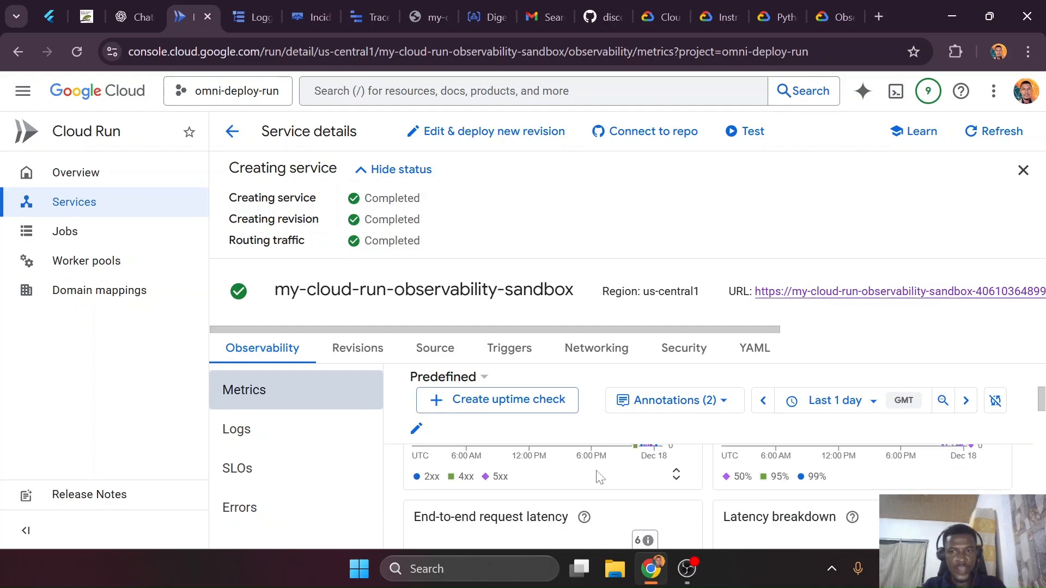
scroll(725, 490, "up", 3)
scroll(731, 491, "down", 1)
mouse_move(736, 486)
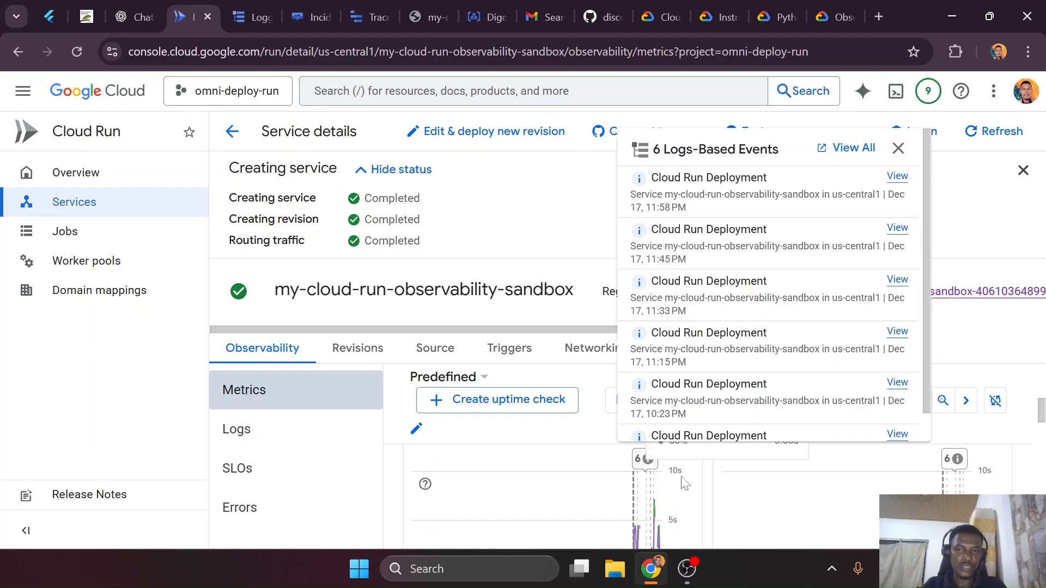
scroll(701, 485, "down", 2)
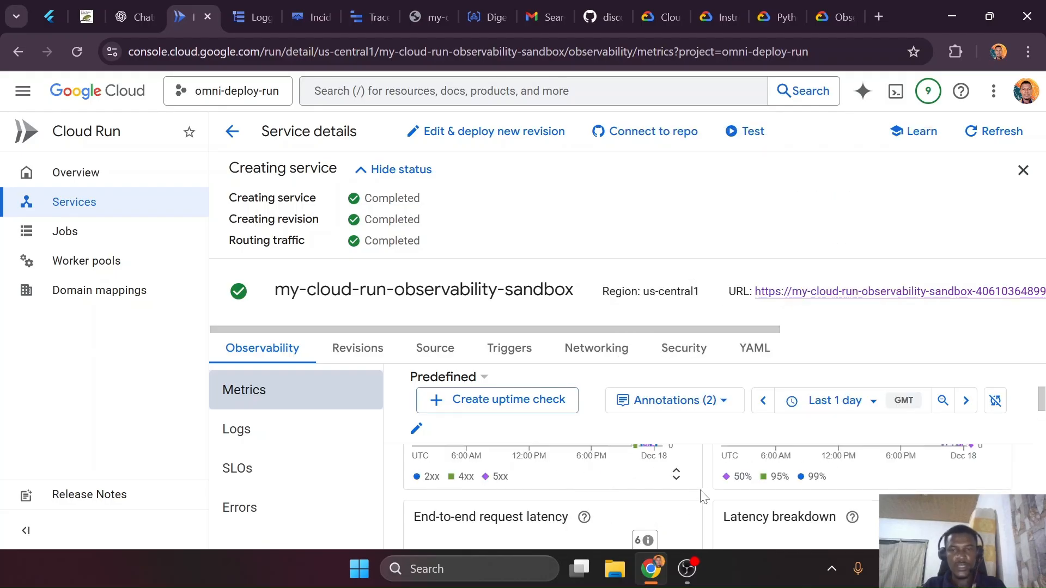
scroll(703, 497, "down", 2)
scroll(703, 497, "down", 2)
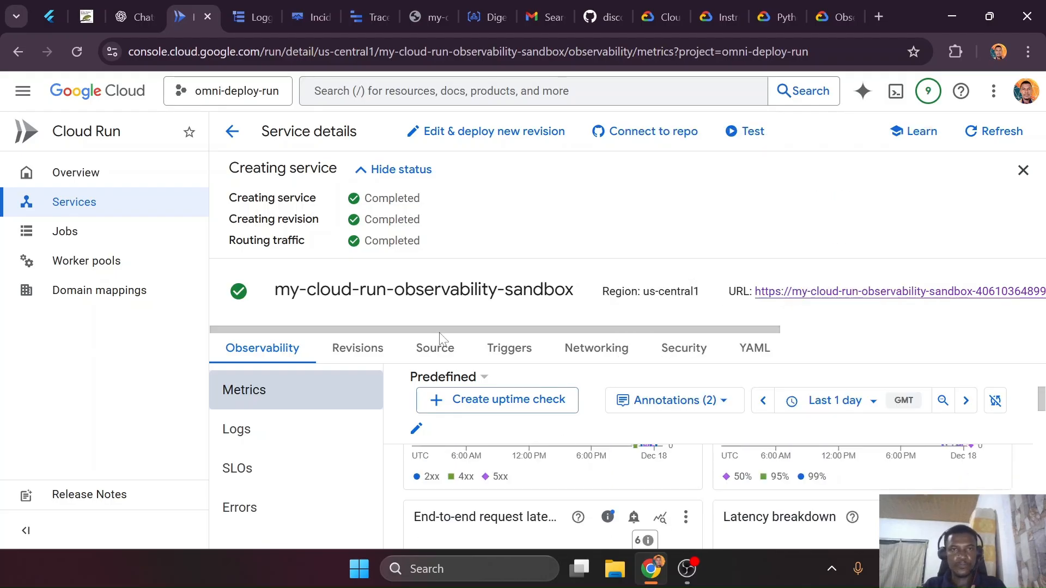
Switch to Trace explorer, dismiss the Trace ID lookup, and enlarge the span duration heatmap
left_click(368, 9)
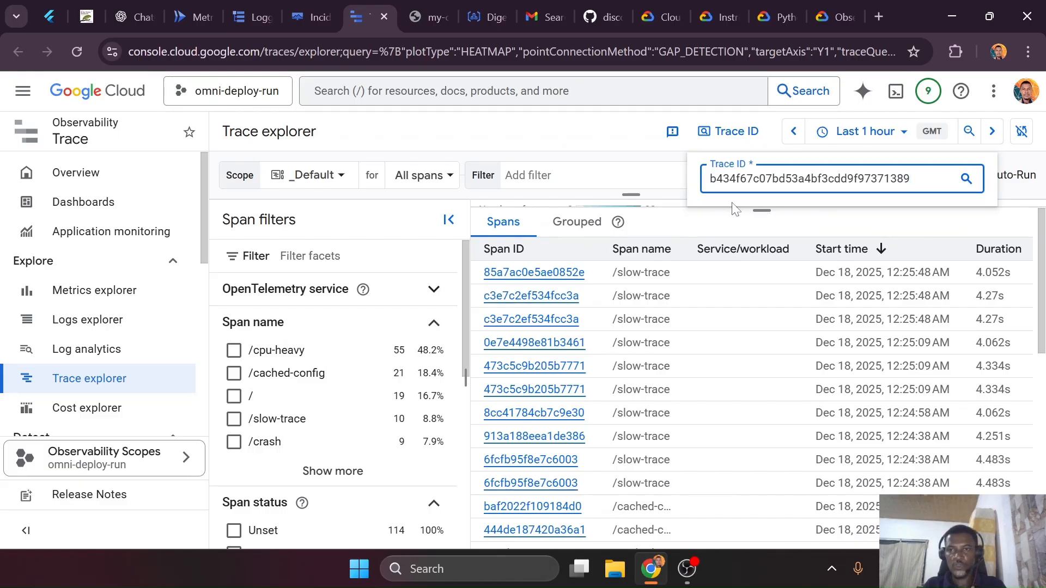
left_click(634, 148)
left_click_drag(765, 211, 762, 473)
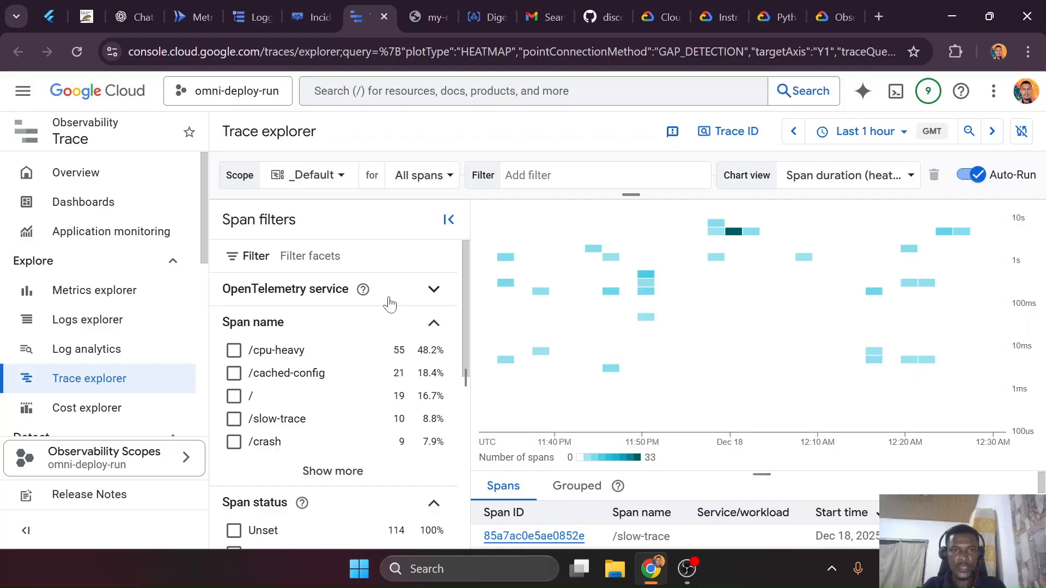
left_click(736, 132)
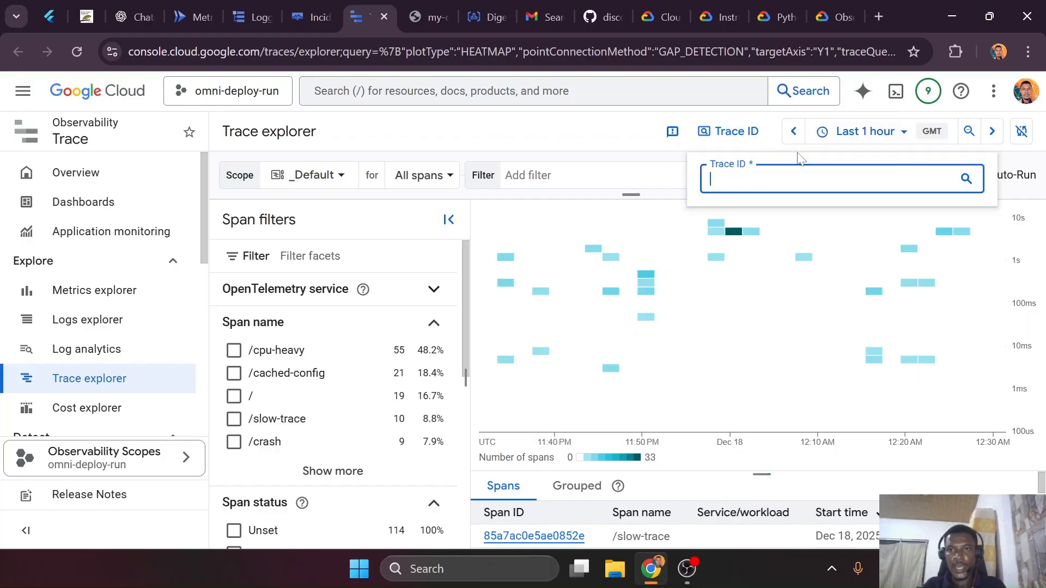
left_click(630, 147)
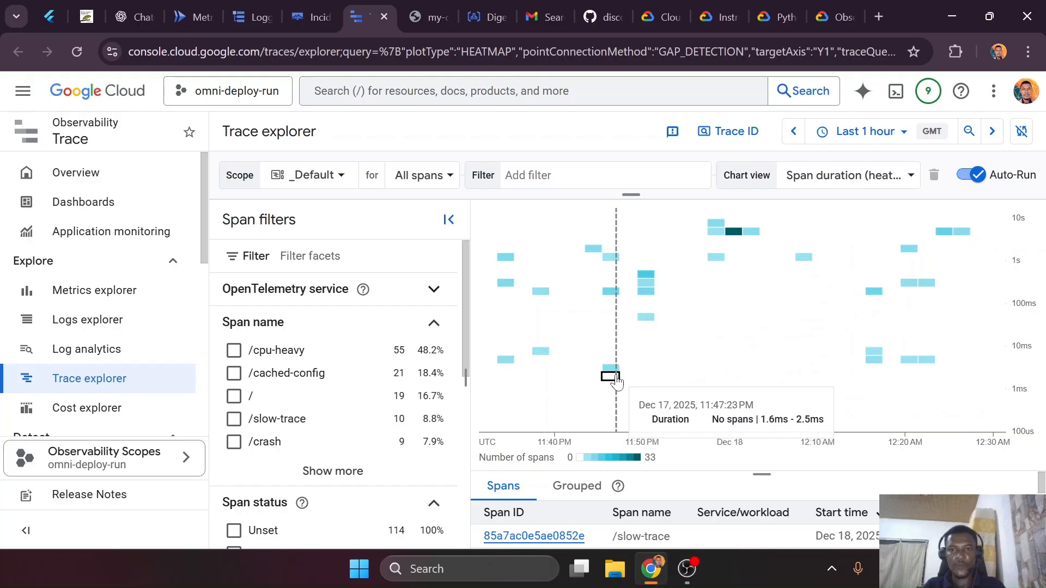
Inspect individual span duration heatmap cells, ending on the darkest cell for Dec 17, 2025, 11:59:23 PM with durations of 4s - 6.3s
left_click(611, 369)
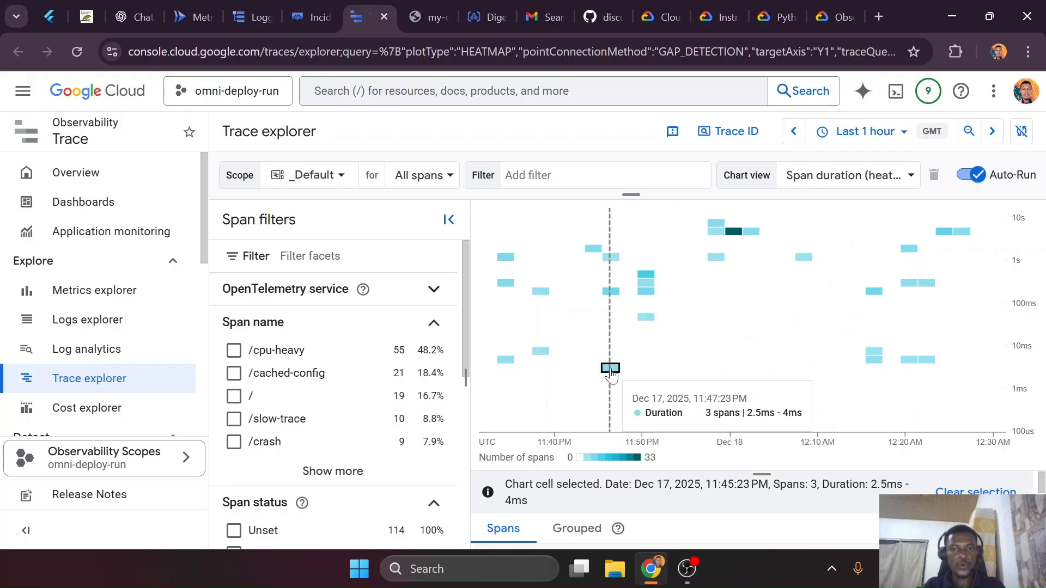
left_click(540, 346)
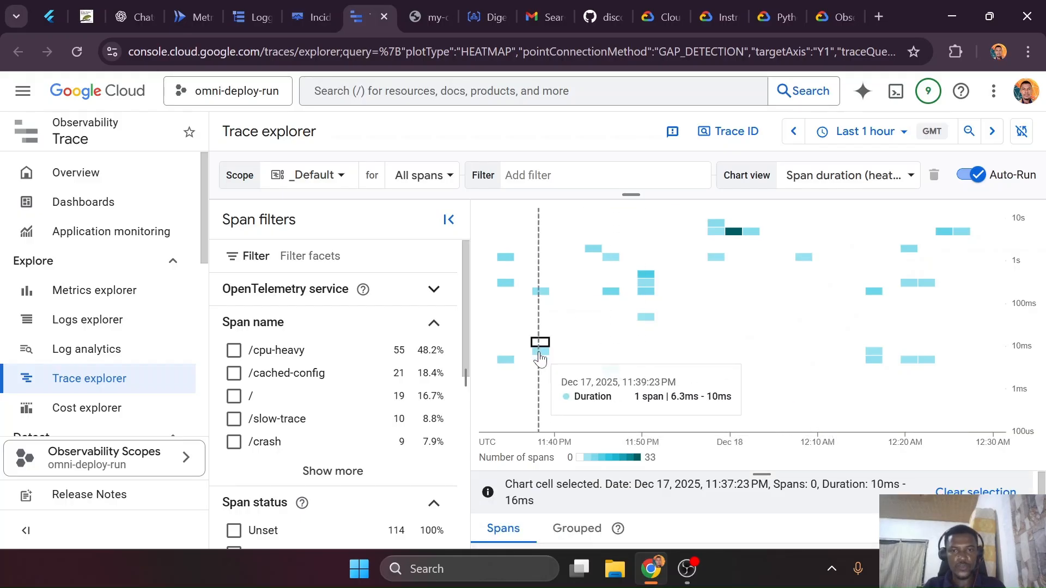
left_click(540, 356)
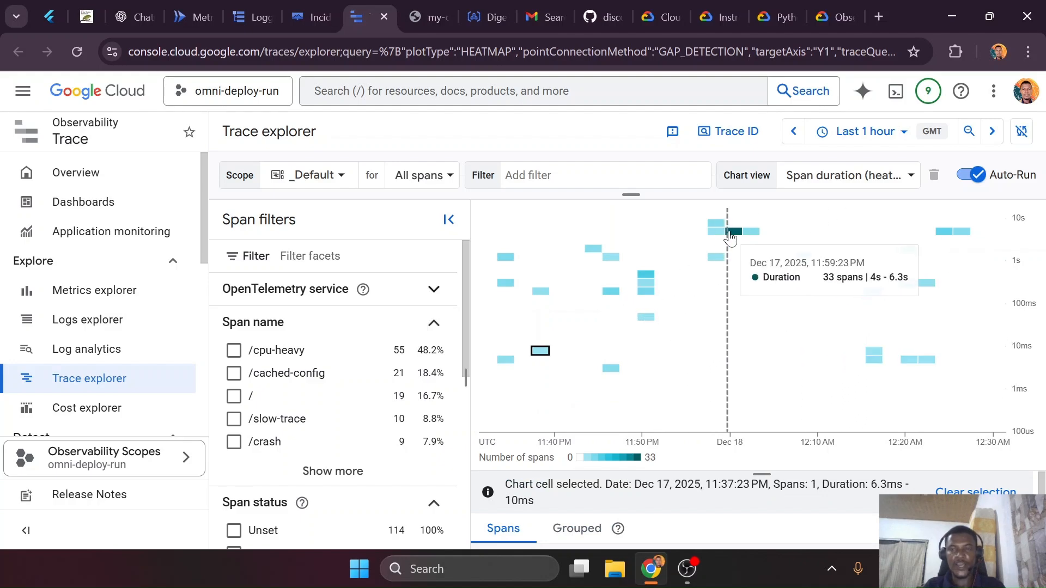
left_click(734, 233)
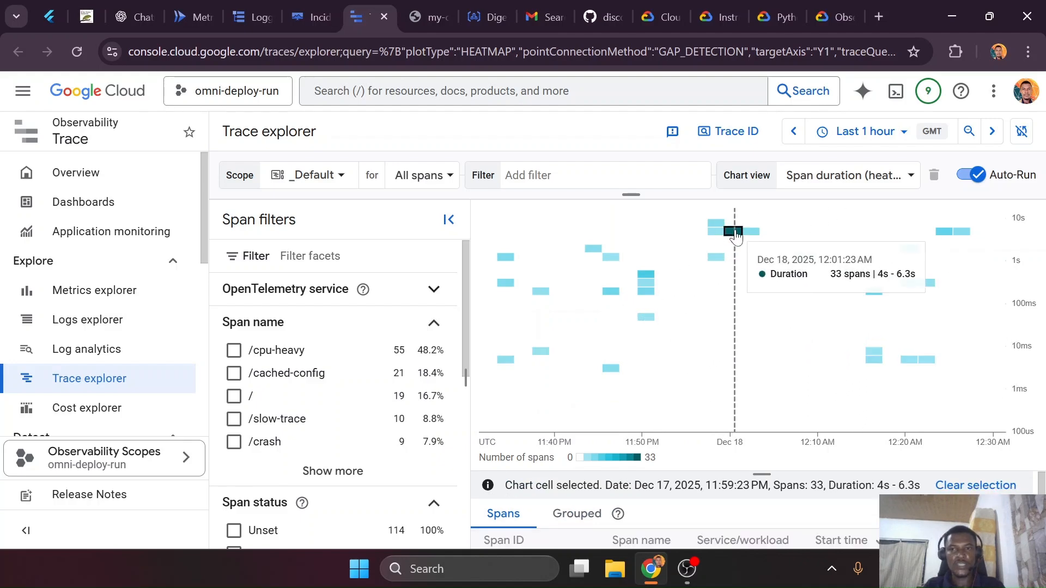
Enlarge the list of matching spans, open /cpu-heavy span acffd4185ad3b733, read its attributes, and close the details
left_click_drag(762, 469, 762, 227)
scroll(573, 443, "down", 10)
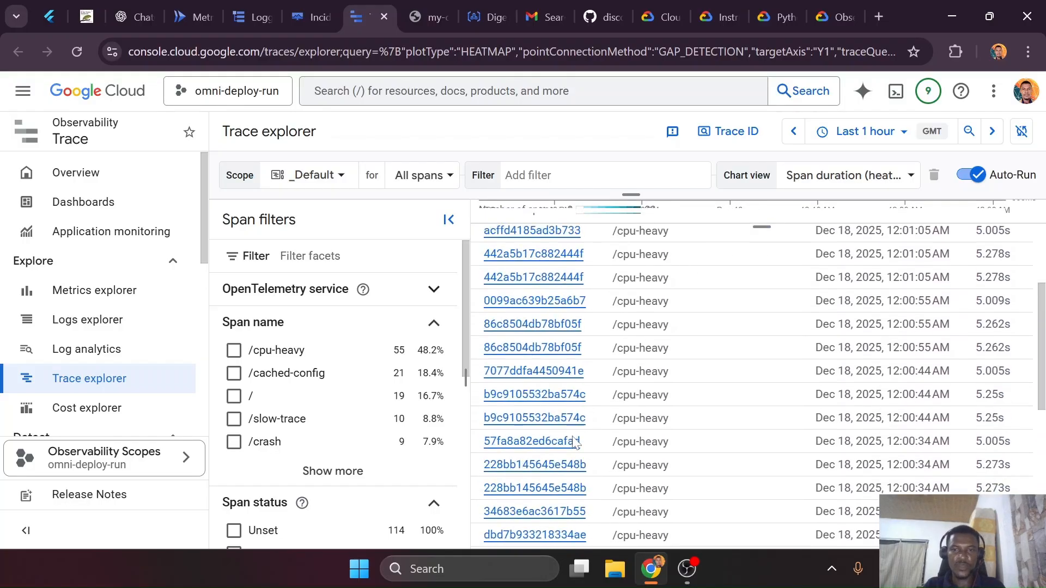
scroll(579, 488, "up", 10)
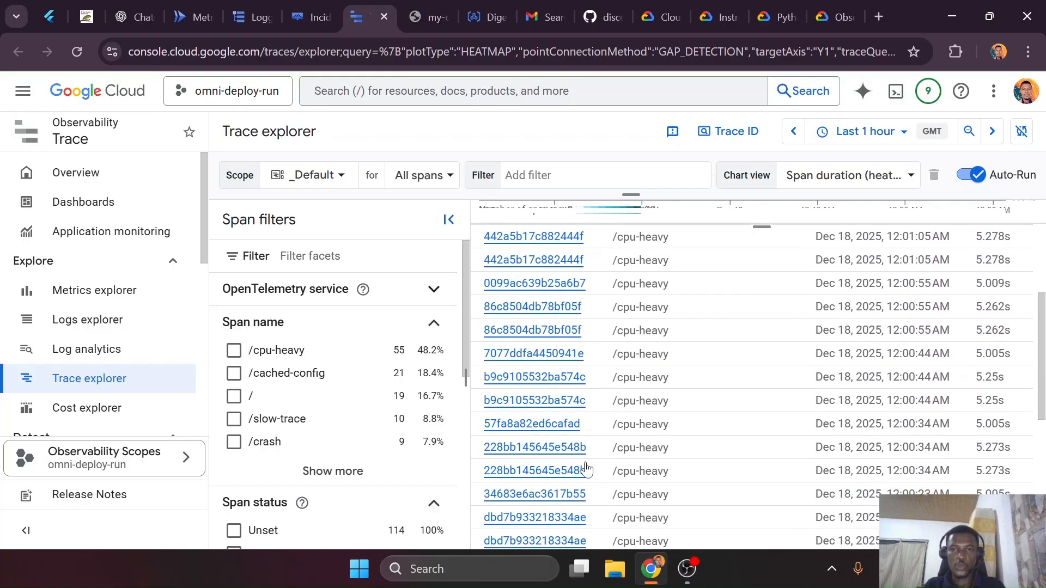
left_click(544, 388)
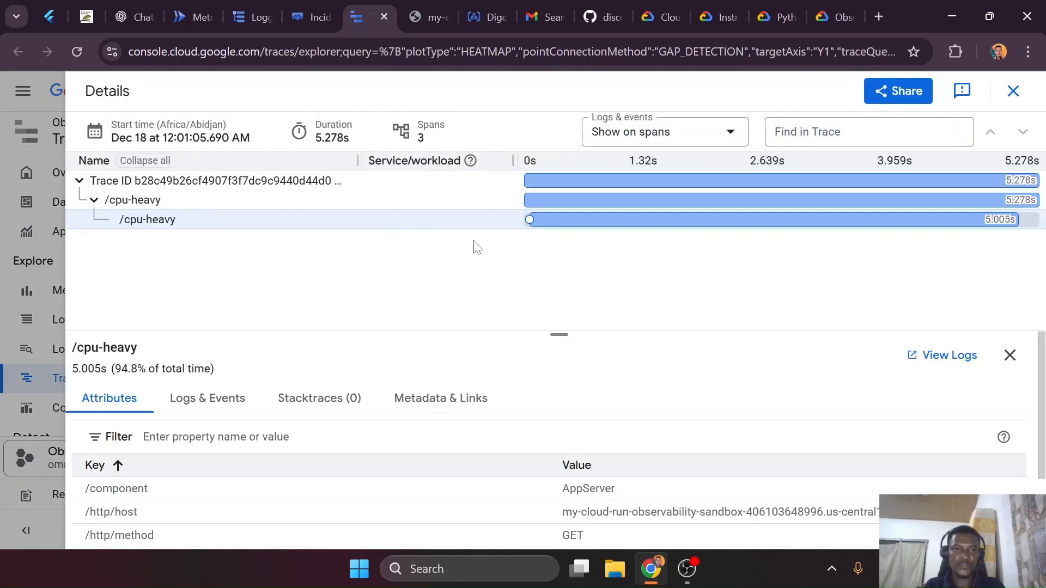
scroll(426, 490, "down", 2)
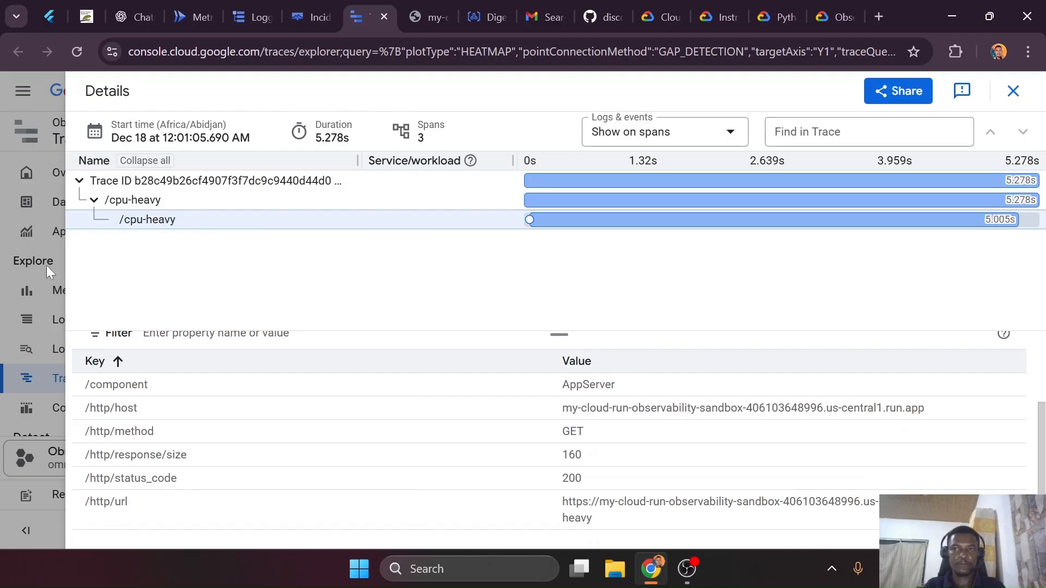
left_click(27, 244)
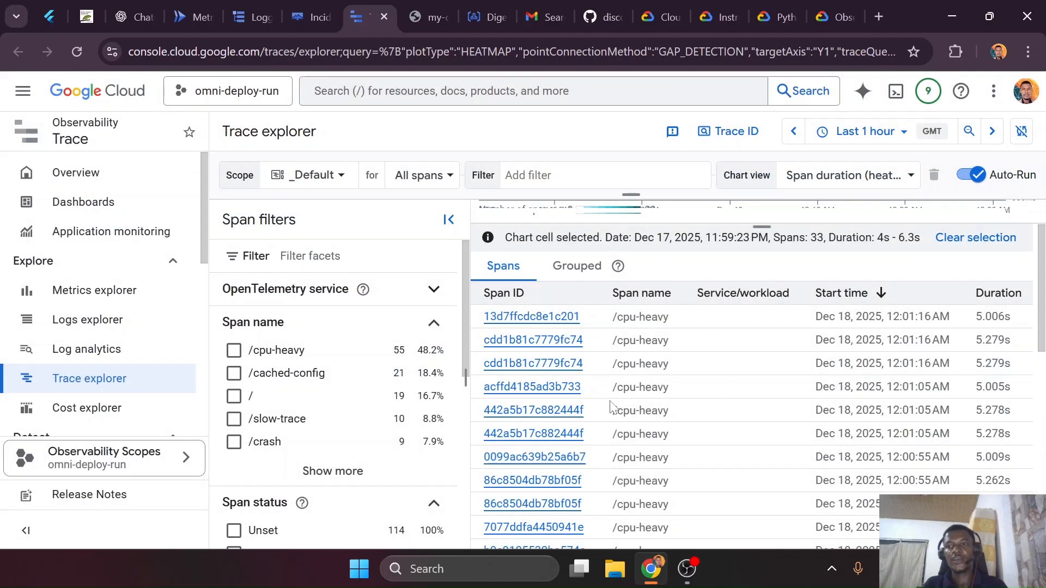
Enlarge the heatmap again and inspect the 4s - 6.3s cell at 12:23:23 AM and the 1.6s - 2.5s cell at 12:19:23 AM
left_click_drag(757, 226, 793, 472)
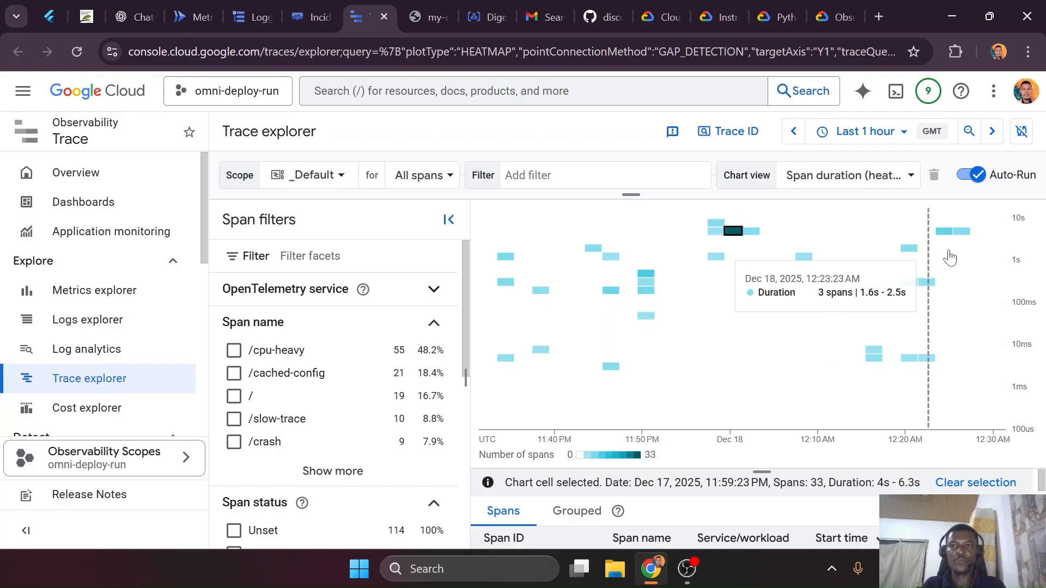
left_click(966, 235)
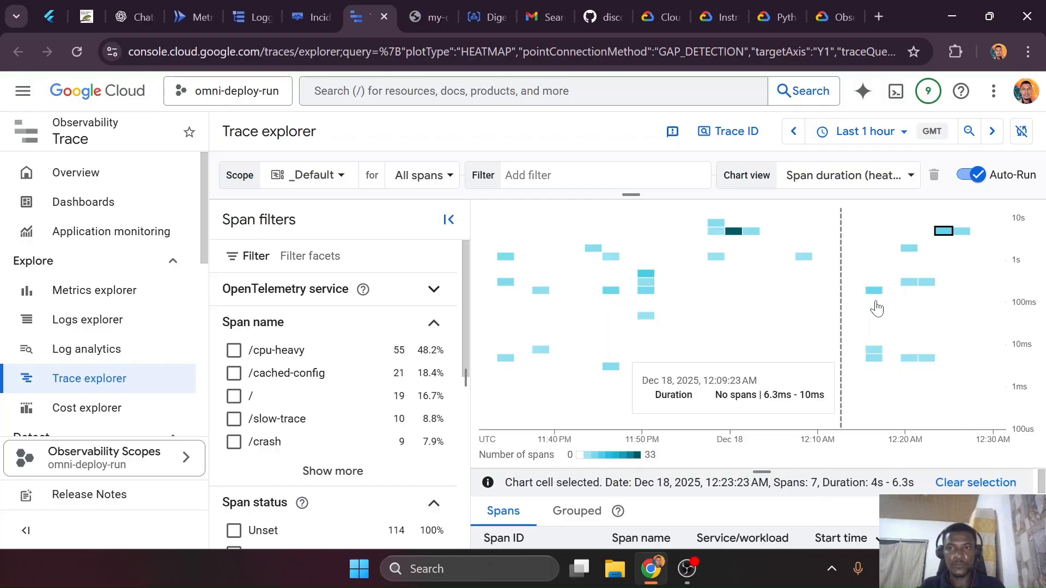
left_click(909, 249)
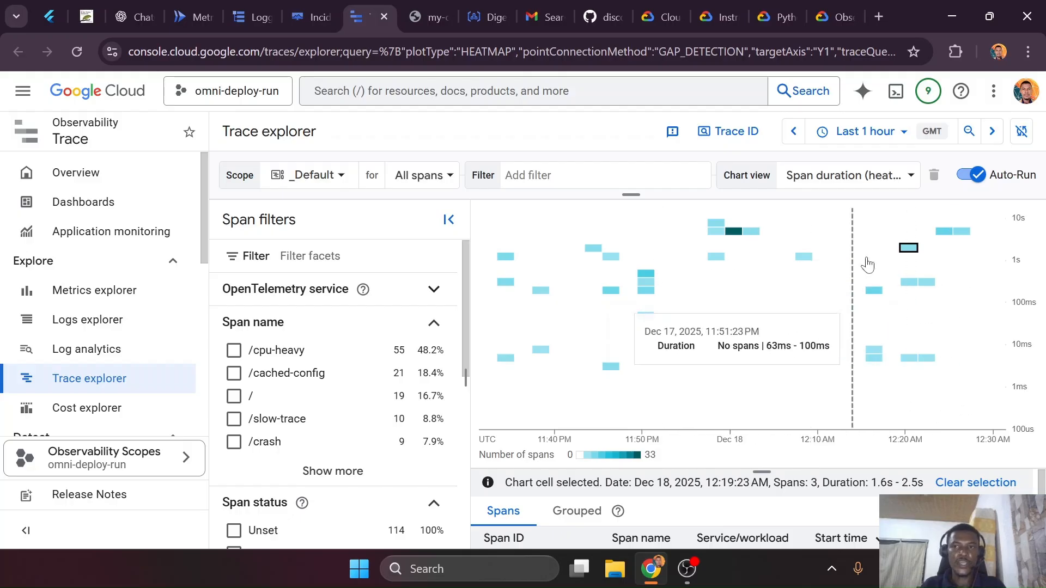
View the traces as Span rate (line chart), and change the chart view to Span duration (percentile)
left_click(911, 175)
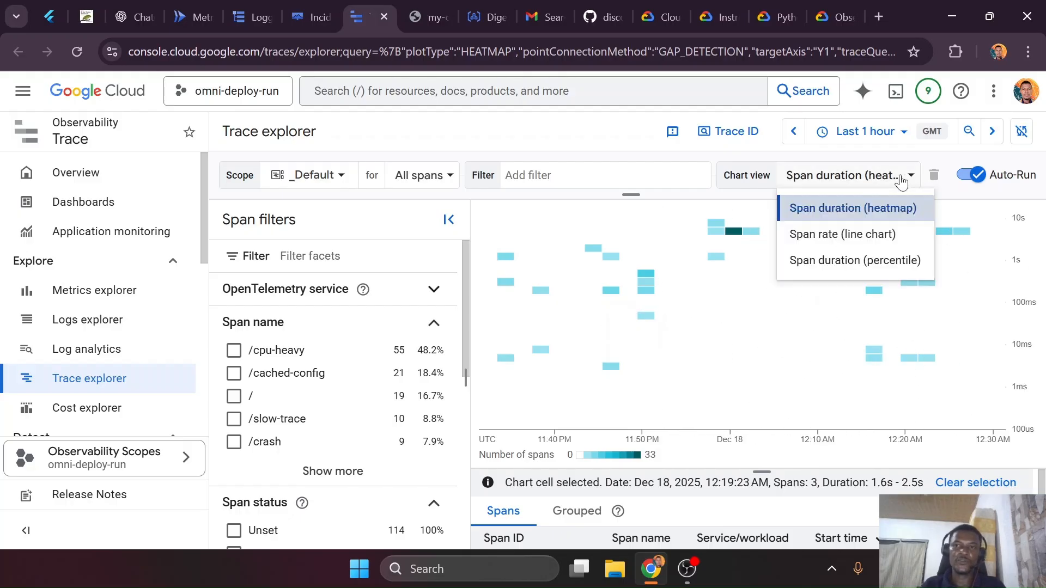
left_click(836, 235)
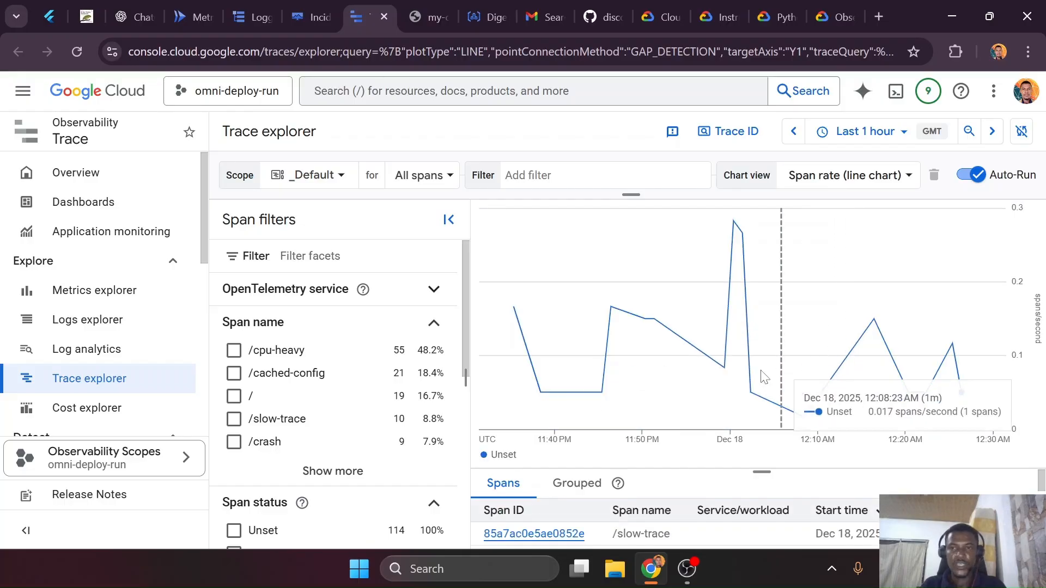
left_click(830, 182)
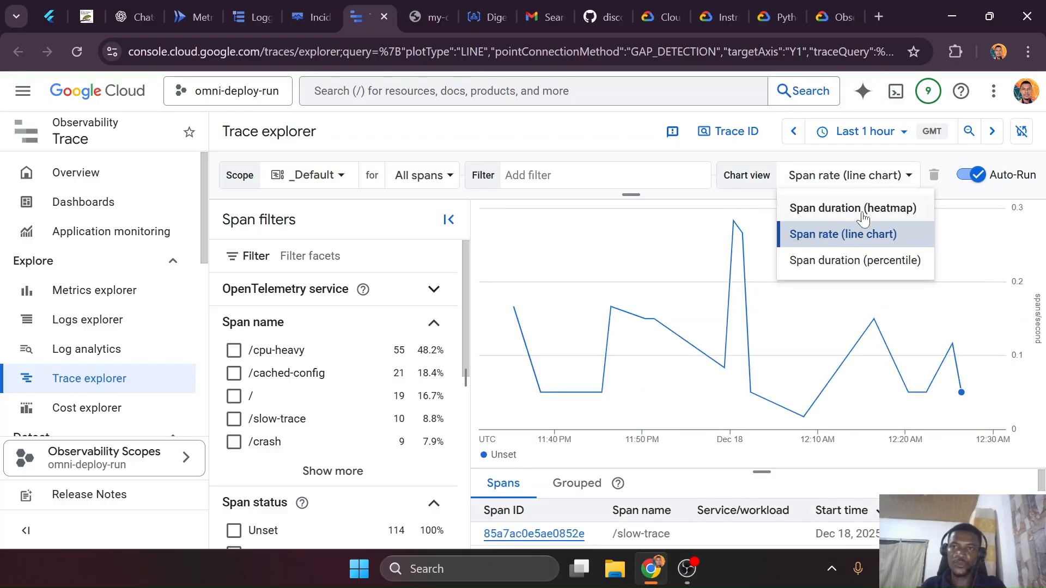
left_click(862, 257)
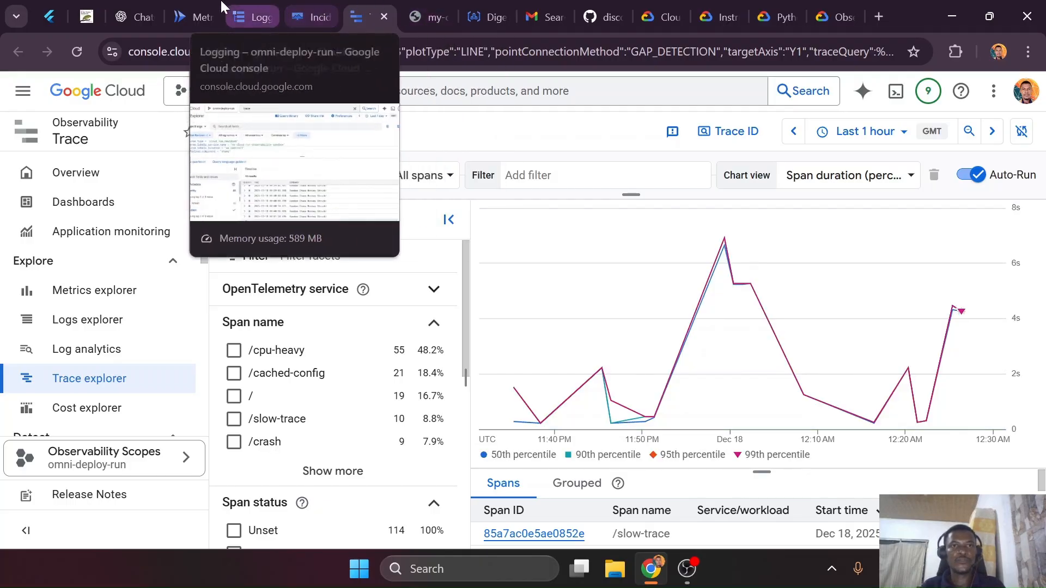
Review the Cloud Run service's metrics charts, examining the container CPU utilization percentiles around Dec 18, 2025, 12:45 AM
left_click(215, 13)
left_click(645, 540)
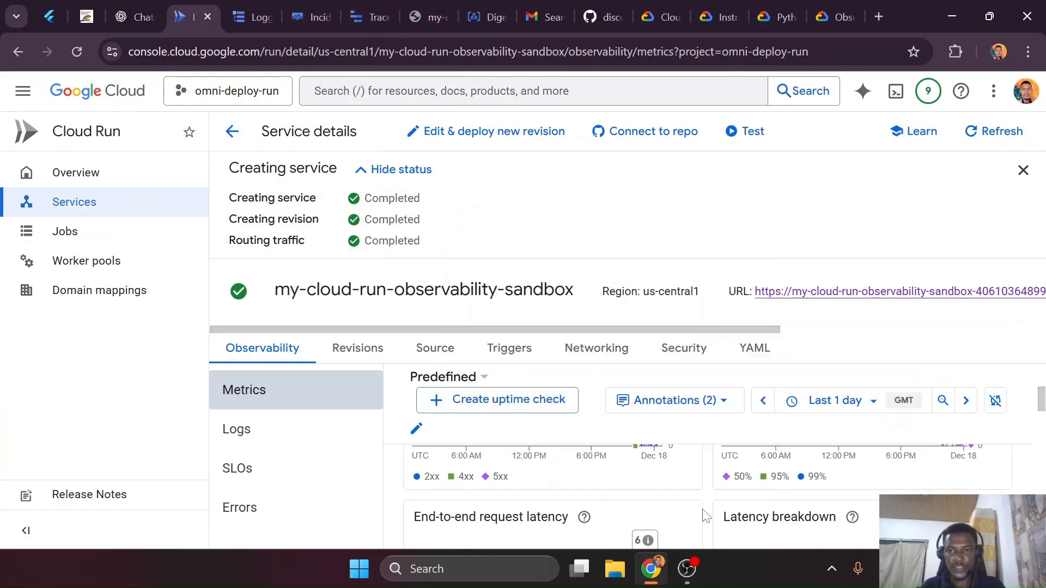
scroll(703, 509, "down", 5)
scroll(703, 509, "down", 5)
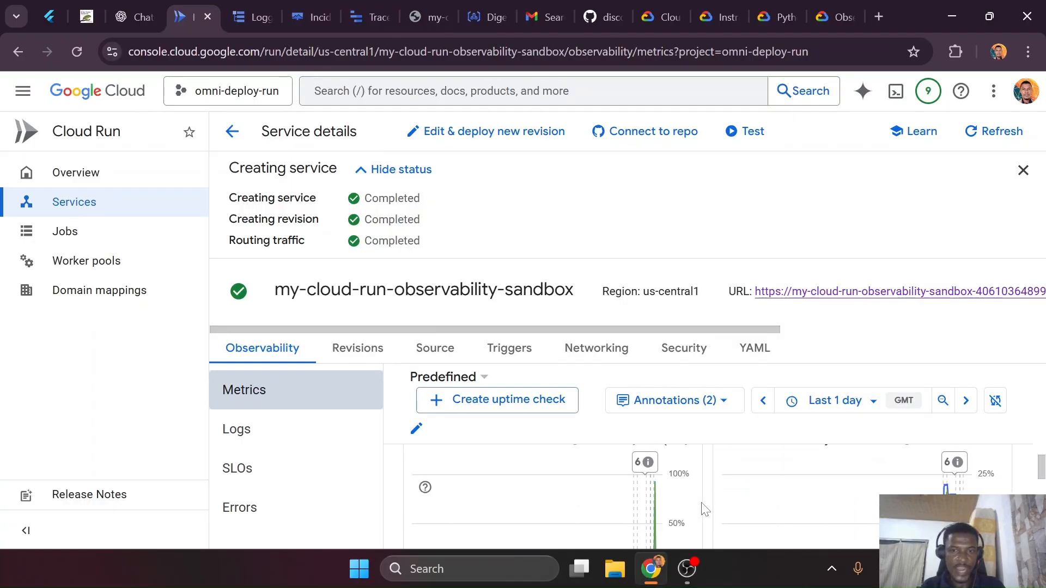
scroll(706, 510, "down", 1)
scroll(706, 510, "up", 1)
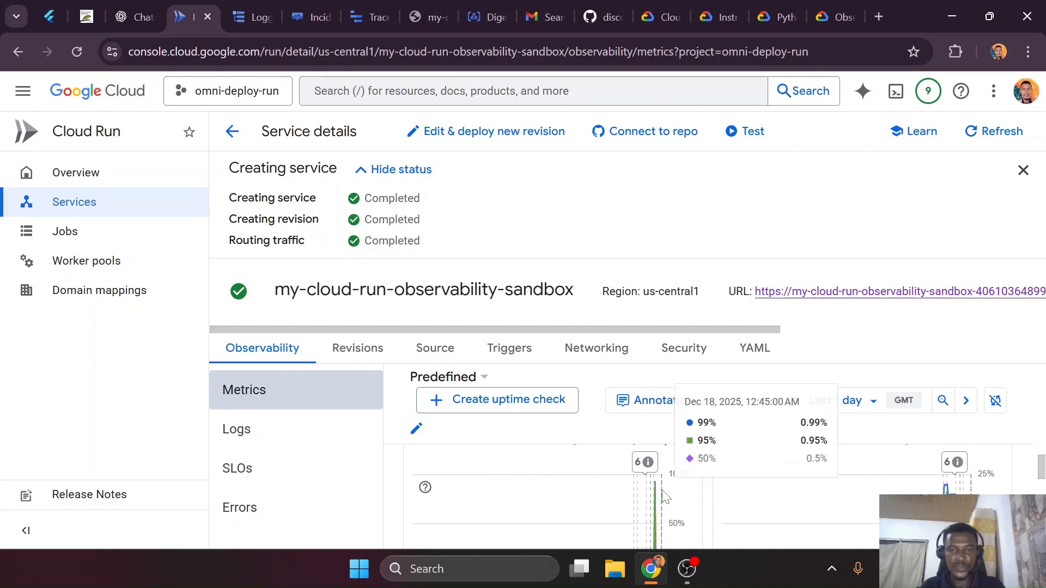
scroll(675, 496, "up", 2)
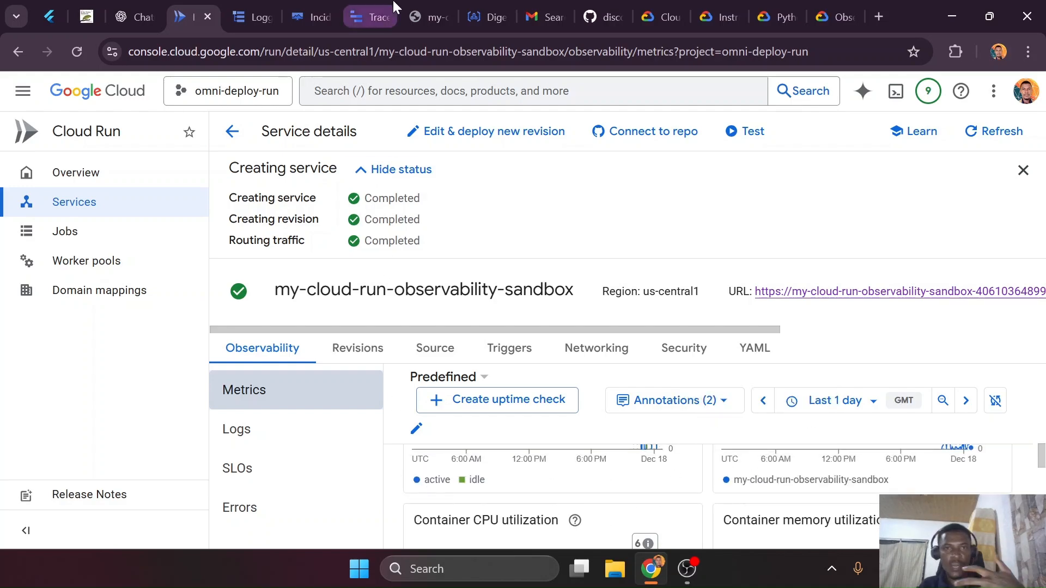
Request the Cloud Run service's /cpu-heavy endpoint in place of /flaky in the existing service page
left_click(427, 17)
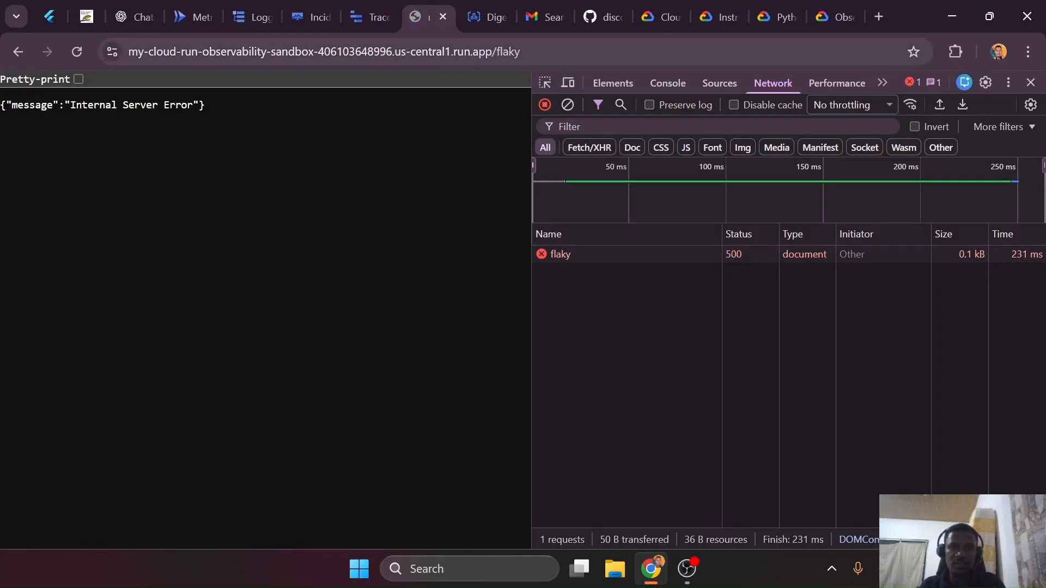
double_click(558, 60)
type("cpu-")
key("Return")
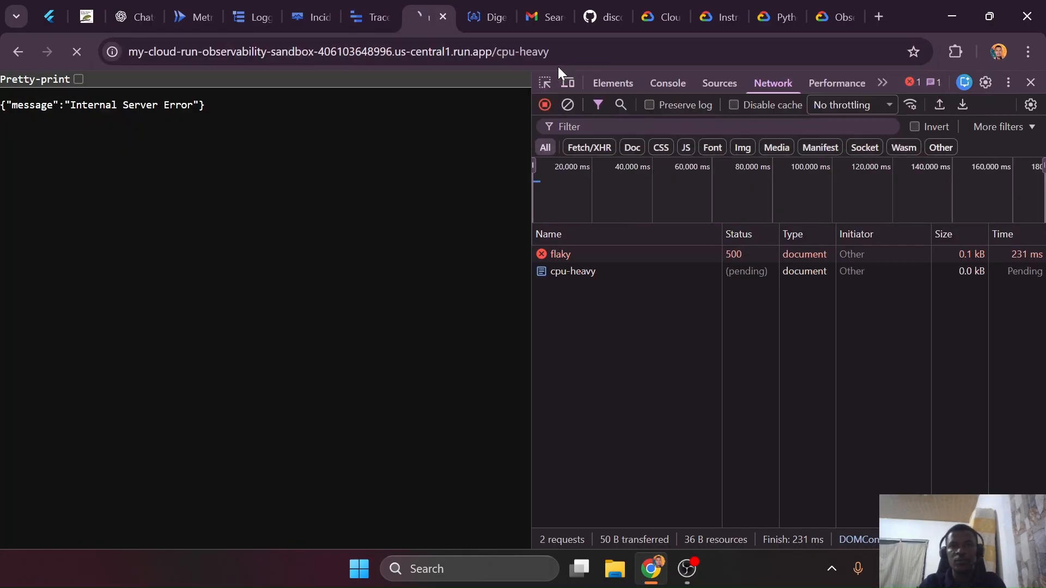
left_click(558, 54)
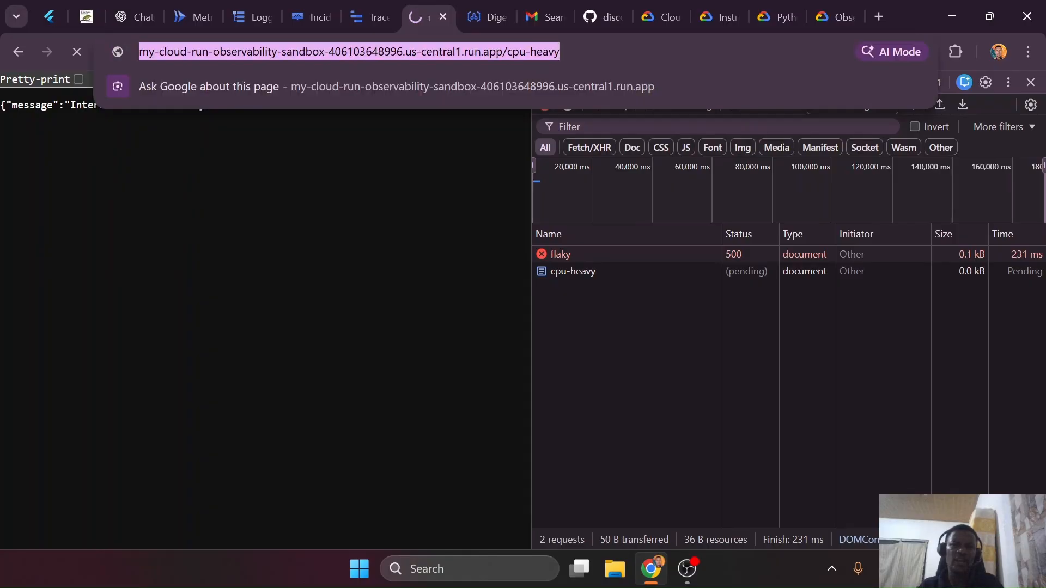
Duplicate the service's browser page twice so that three copies can send requests
right_click(421, 14)
left_click(458, 161)
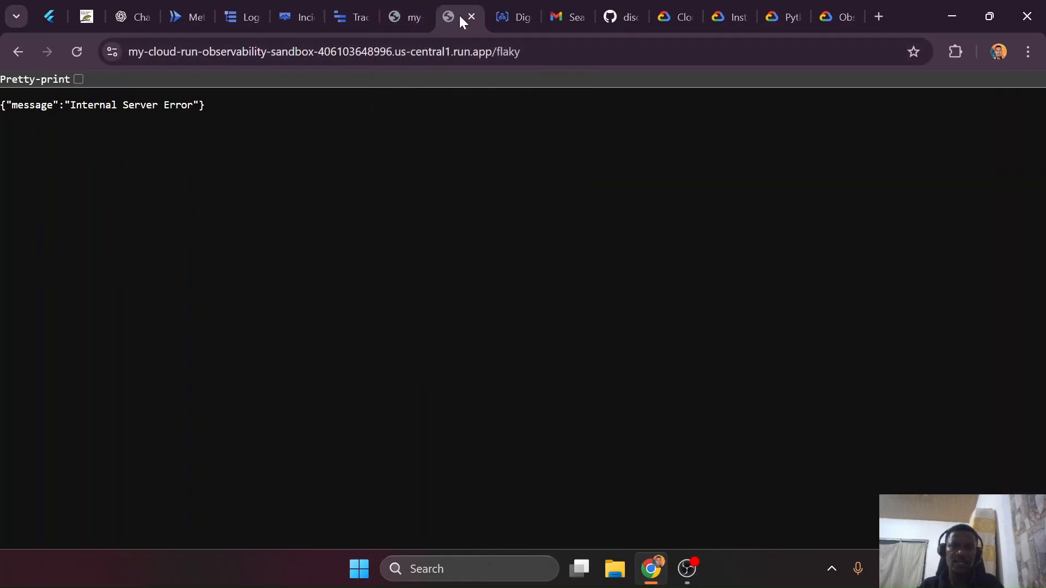
right_click(459, 13)
left_click(512, 165)
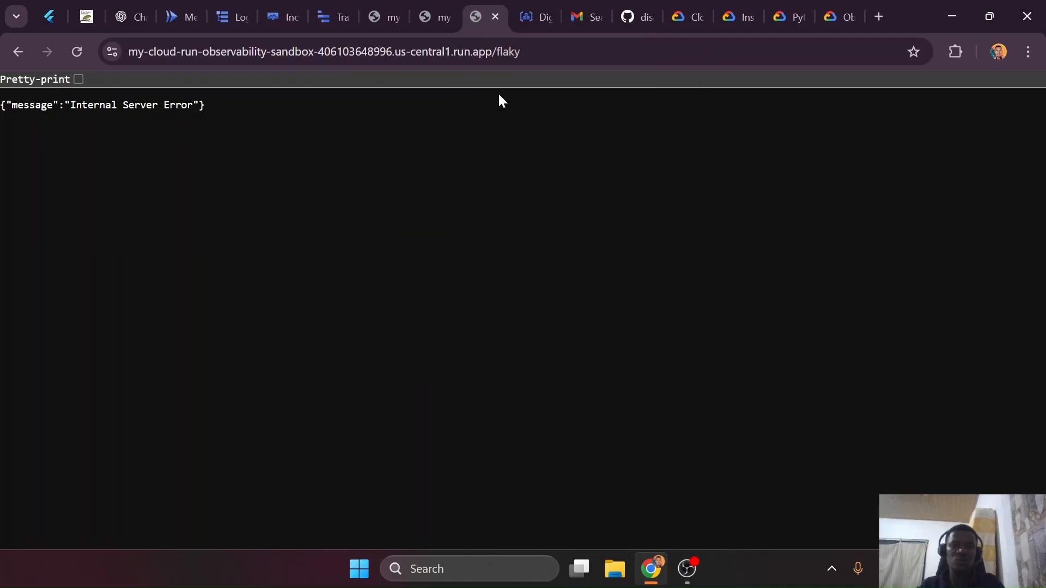
left_click(497, 52)
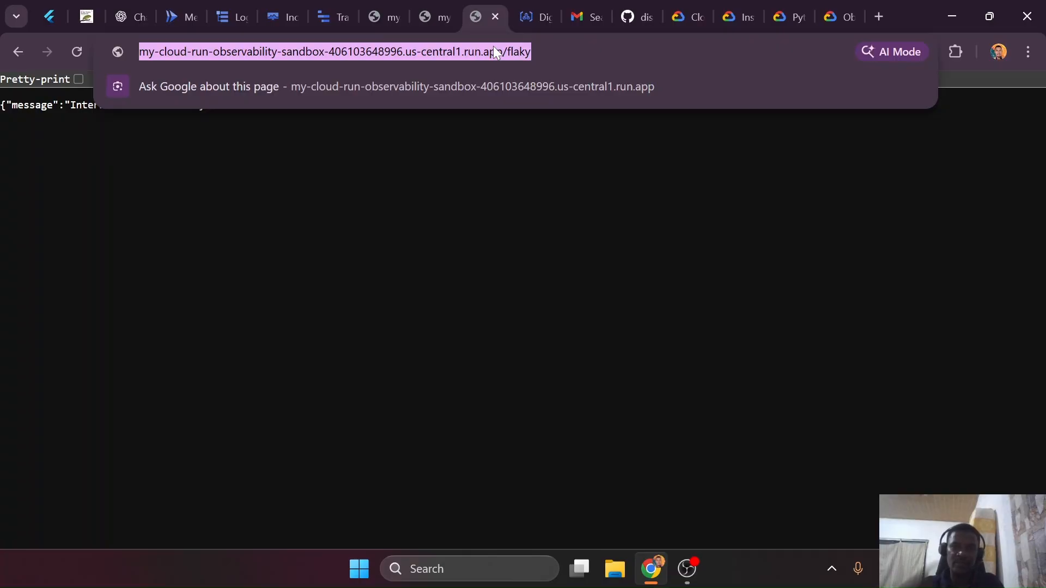
Switch to the Zed editor, find the cpu-heavy route in main.py, and examine its timed loop and range(1000) calculation
key("ctrl+super+Right")
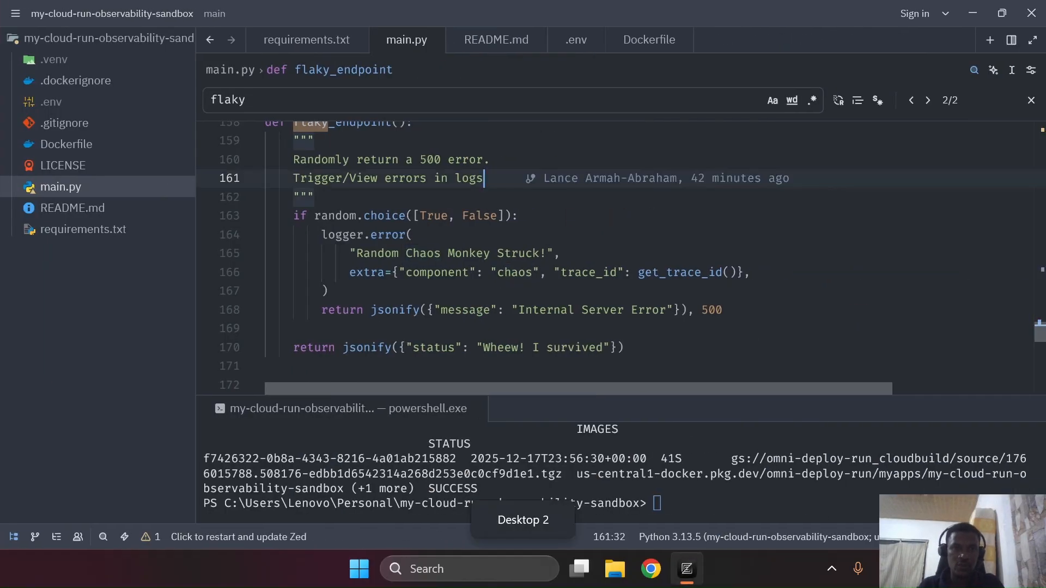
key("ctrl+f")
type("logscpu-he")
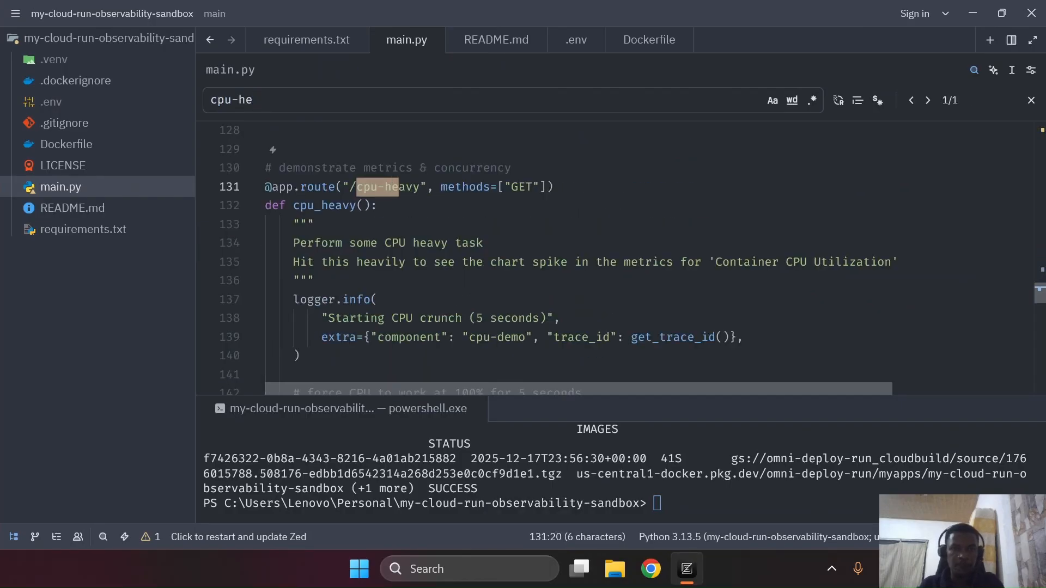
scroll(616, 256, "down", 3)
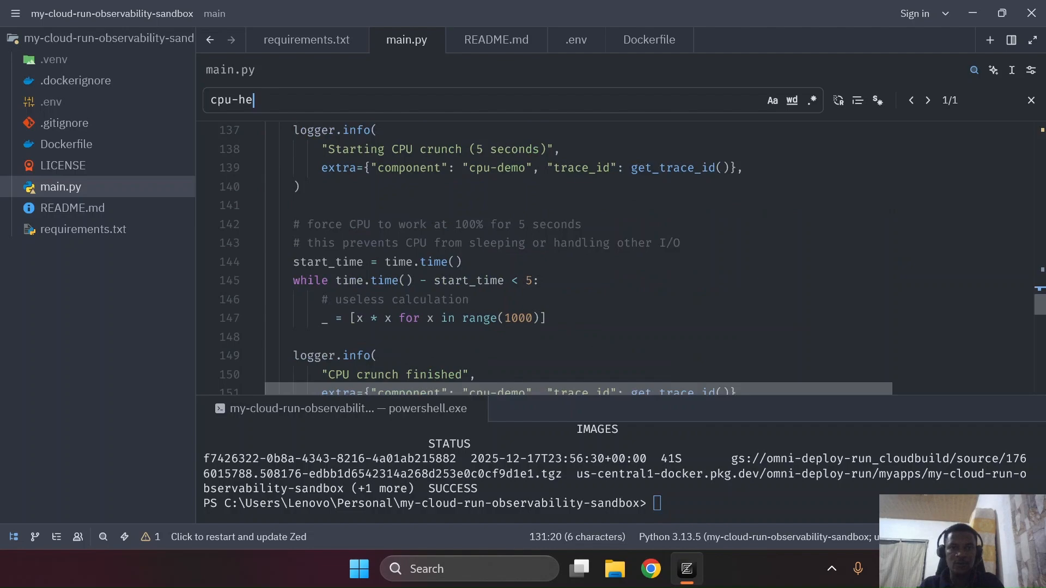
left_click_drag(539, 280, 266, 262)
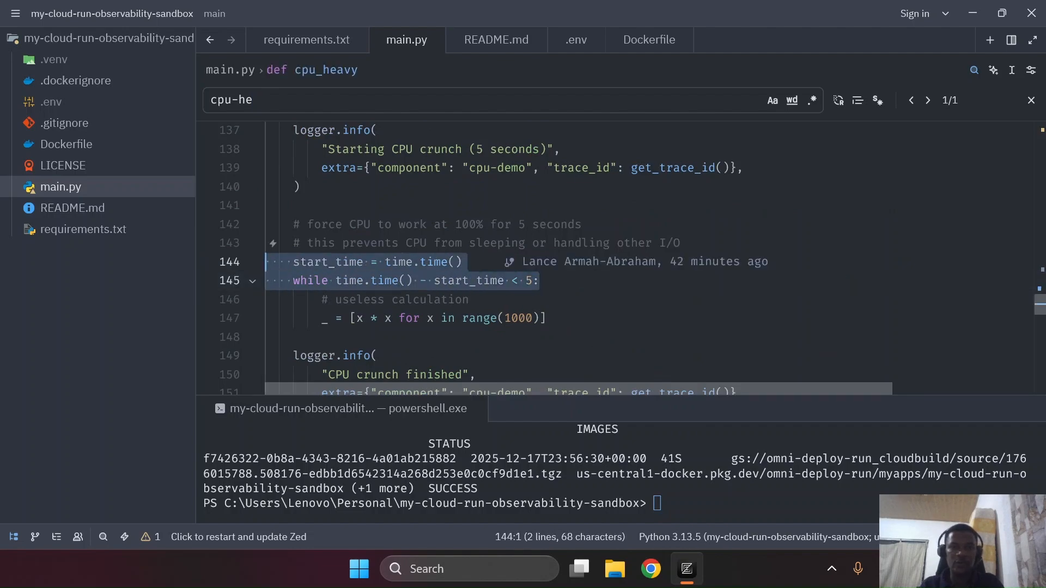
left_click_drag(315, 318, 548, 317)
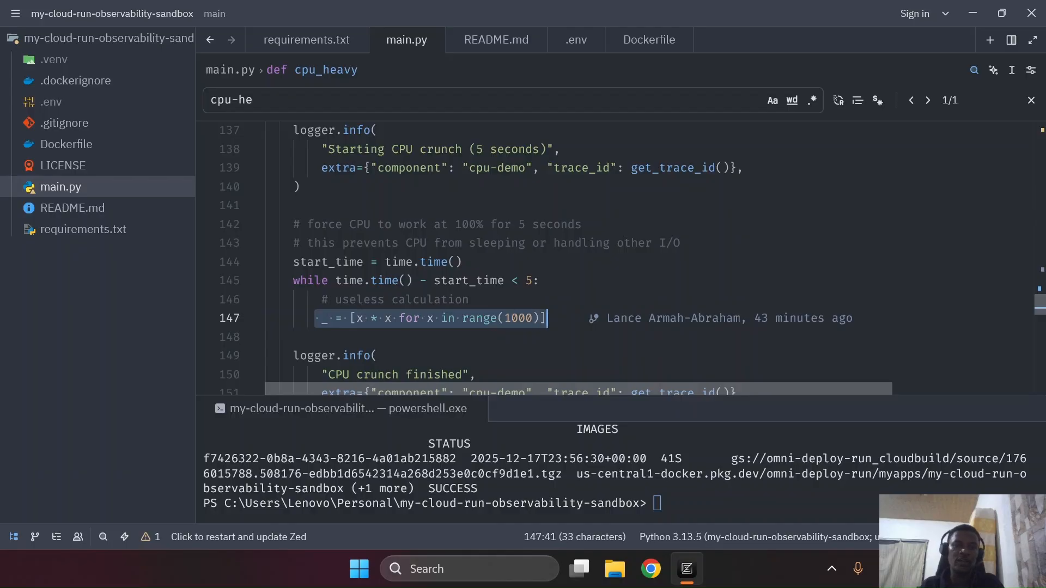
Return to Chrome and request the /cpu-heavy endpoint in the third service page
key("ctrl+super+Left")
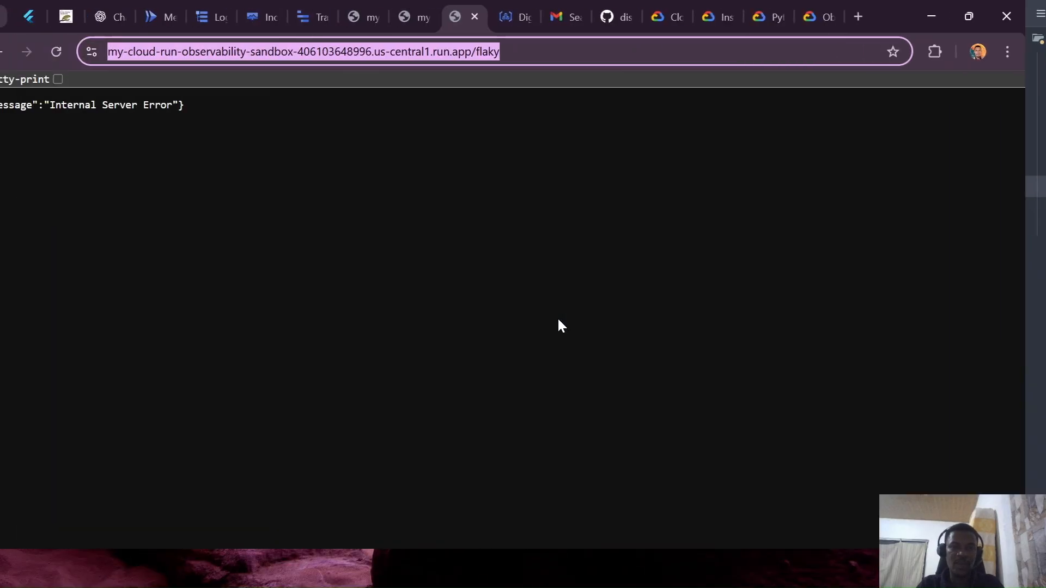
key("End")
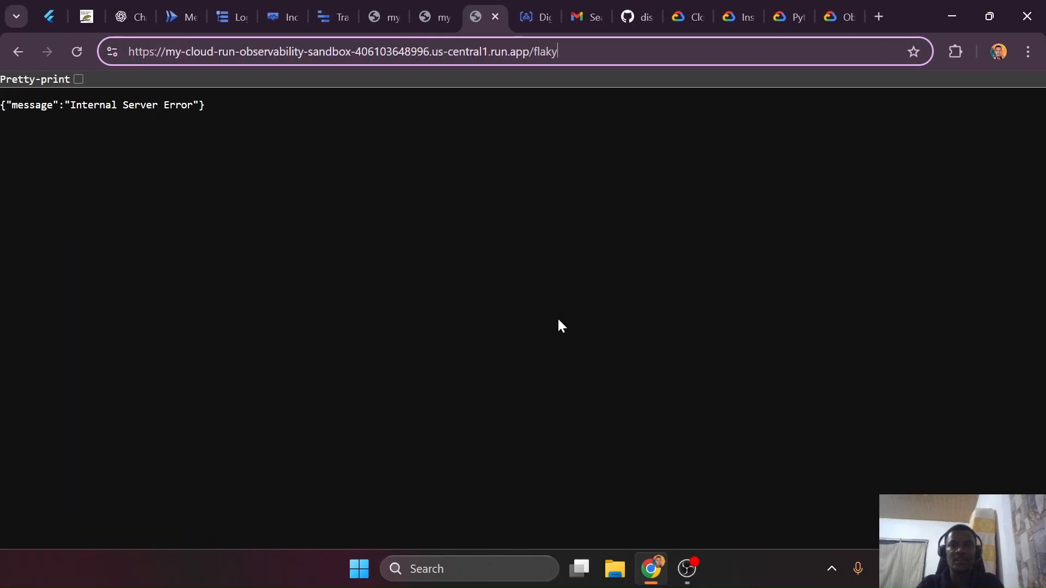
key("BackSpace")
key("BackSpace")
key("BackSpace")
key("BackSpace")
key("BackSpace")
type("cp")
key("Return")
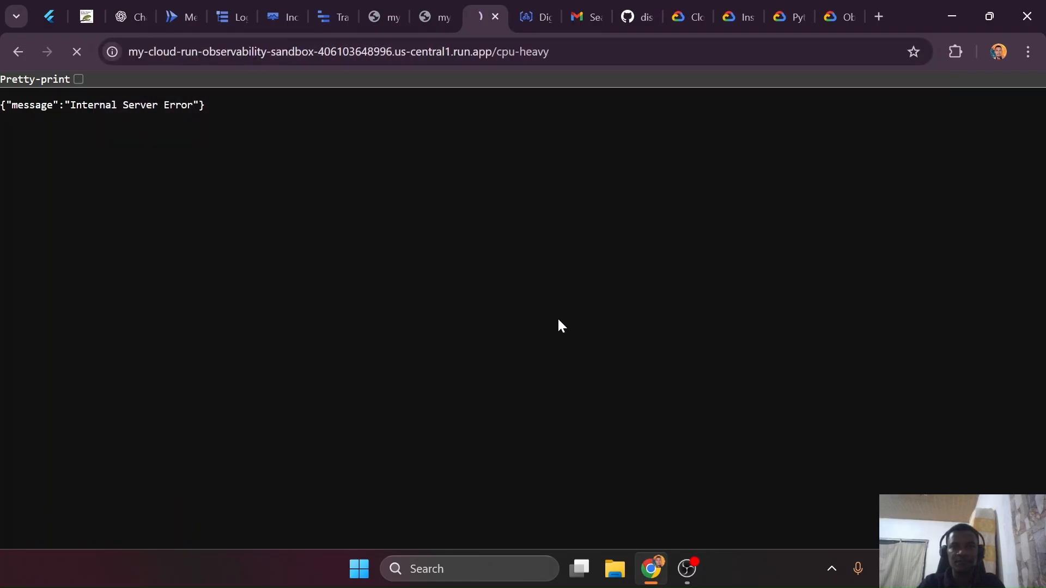
Reload the /flaky endpoint in the second service page and resend the /cpu-heavy request in the third
left_click(437, 22)
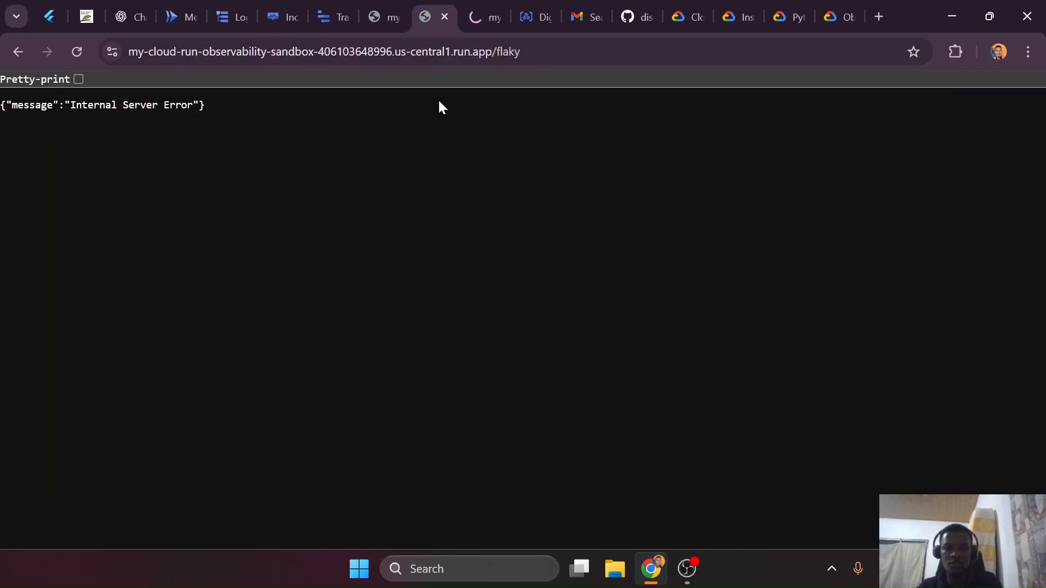
key("ctrl+r")
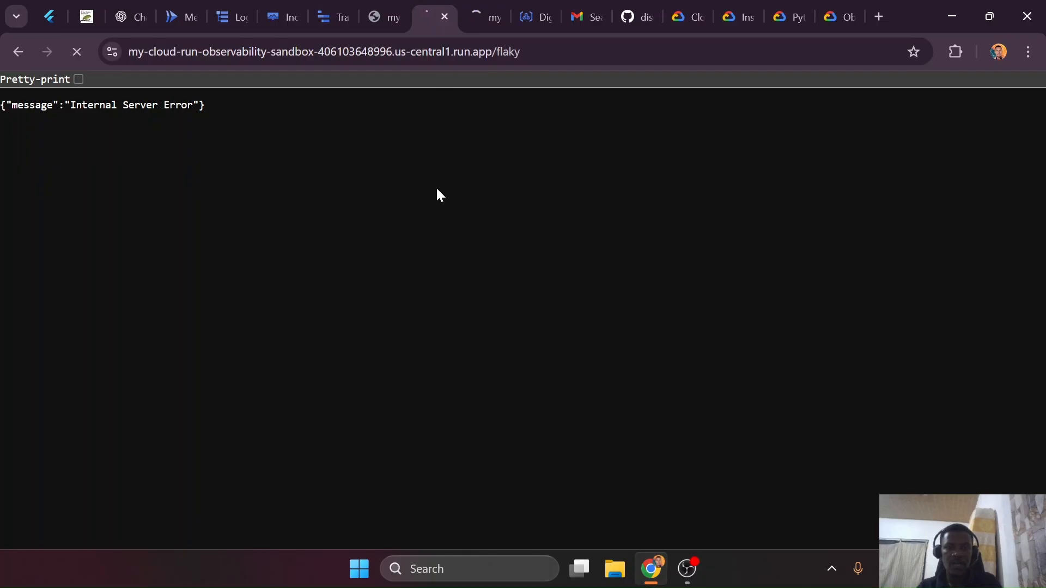
left_click(386, 17)
left_click(426, 25)
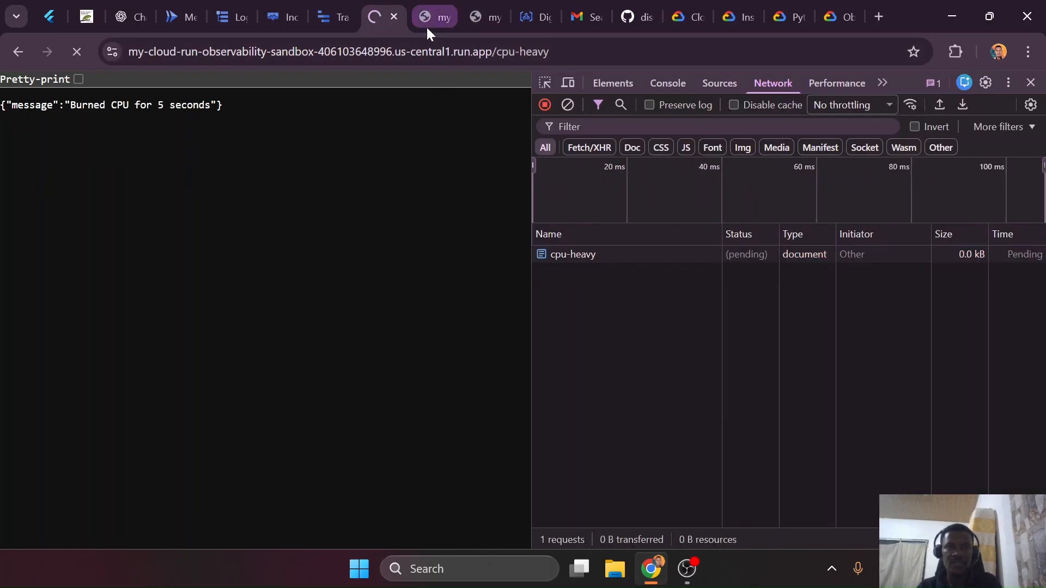
left_click(482, 19)
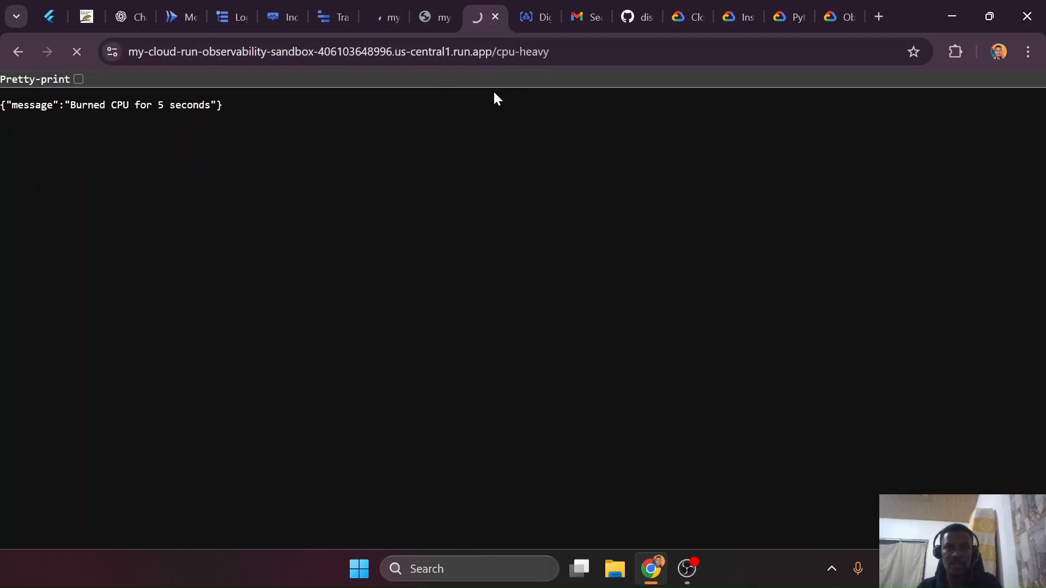
left_click(492, 45)
key("Return")
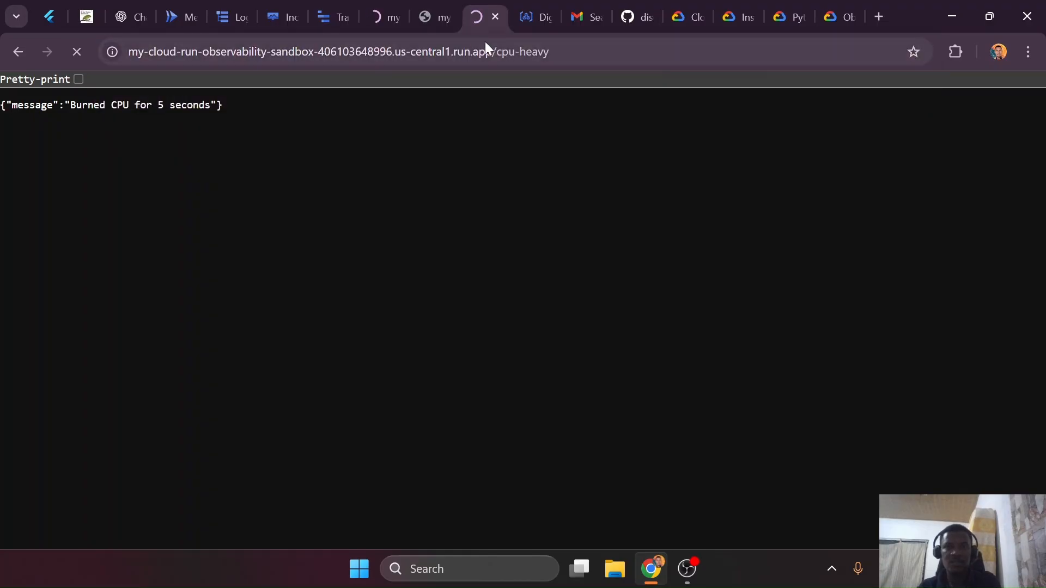
Check the second service page and resend the /cpu-heavy request in the first one
left_click(425, 22)
key("Return")
left_click(381, 19)
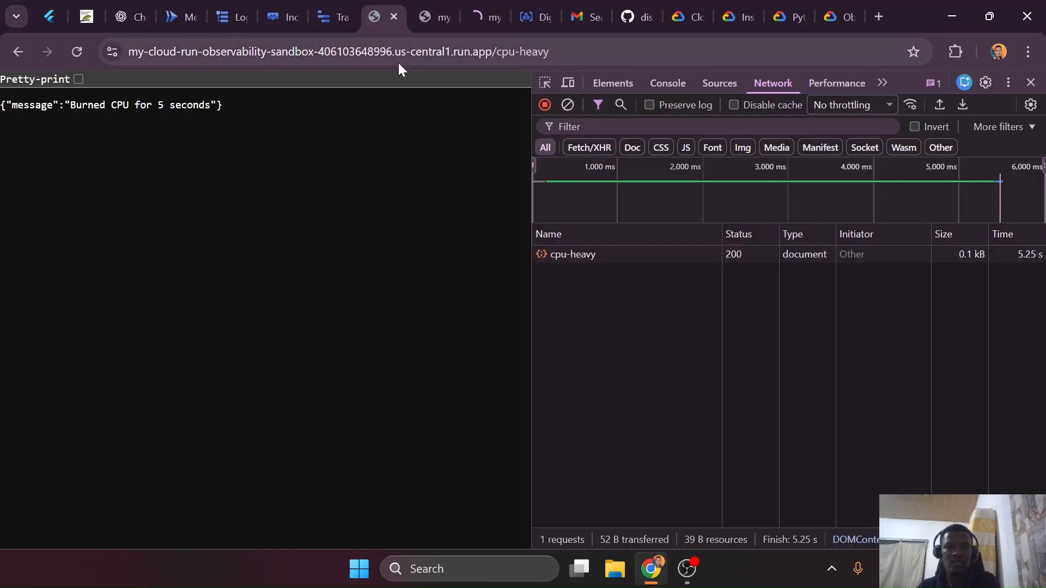
left_click(398, 60)
key("Return")
Resend the /flaky request twice in the second service page
left_click(424, 21)
left_click(434, 52)
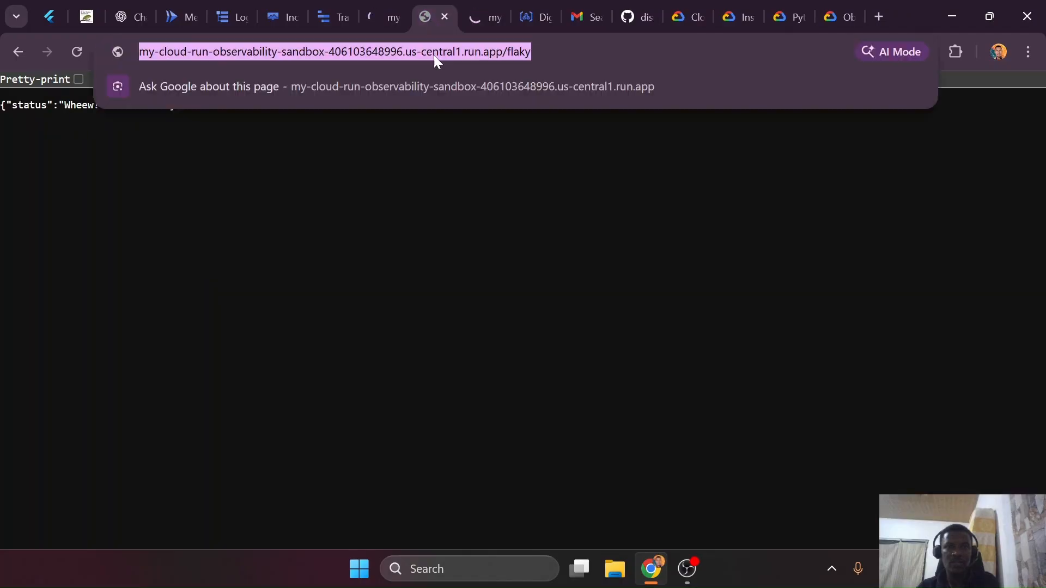
key("Return")
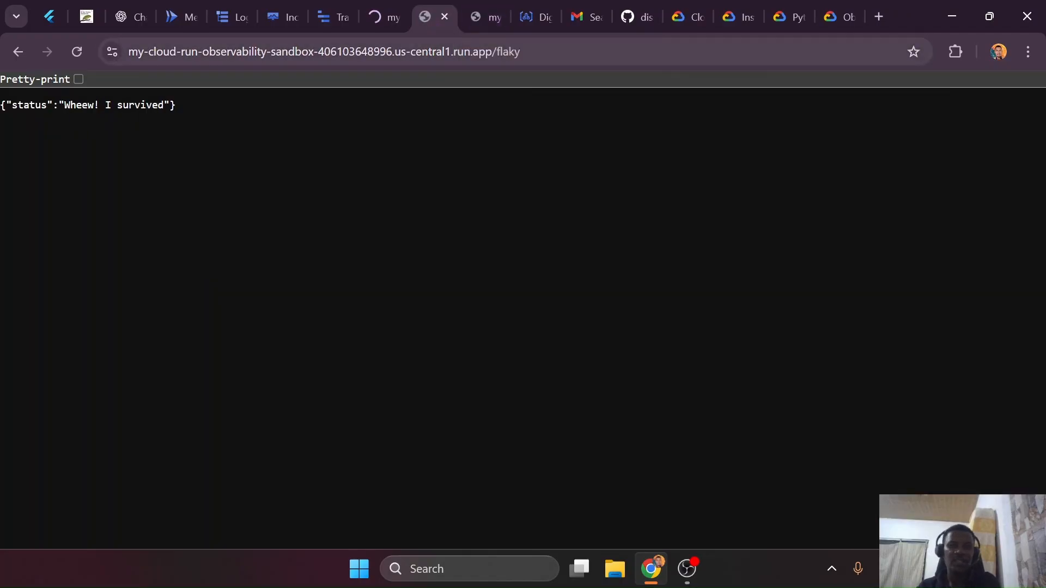
left_click(476, 51)
key("Return")
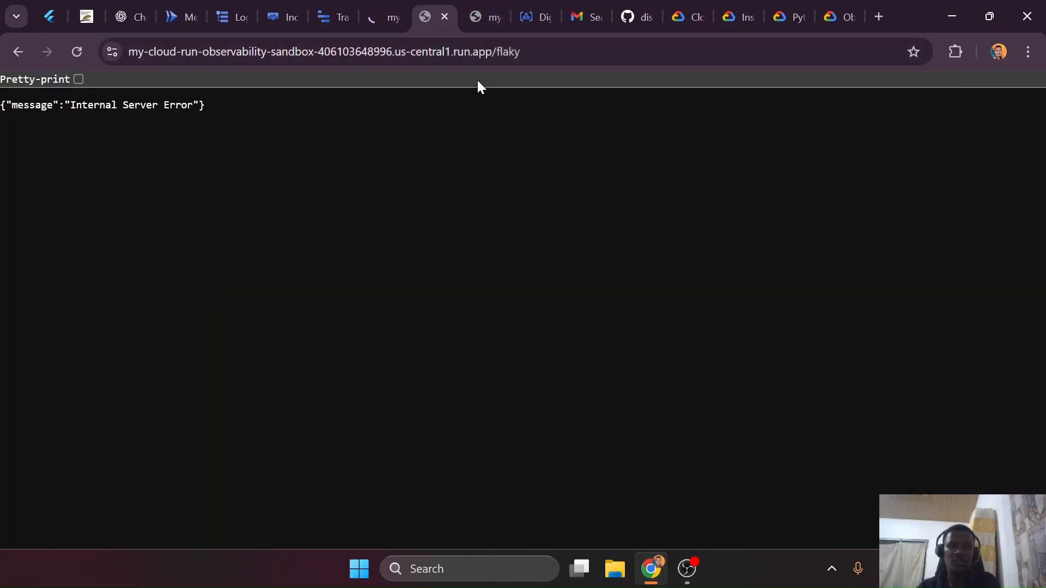
Change the second service page's address from /flaky to /cpu-heavy and load it
double_click(508, 52)
type("cpu-heavy")
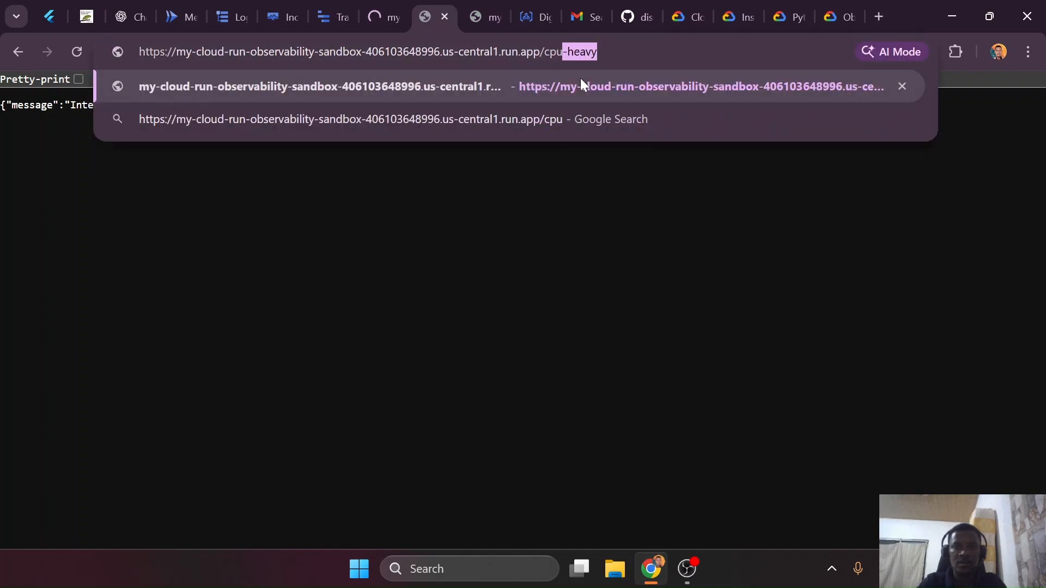
key("Return")
Resend the /cpu-heavy request in the third service page and then in the first
left_click(488, 16)
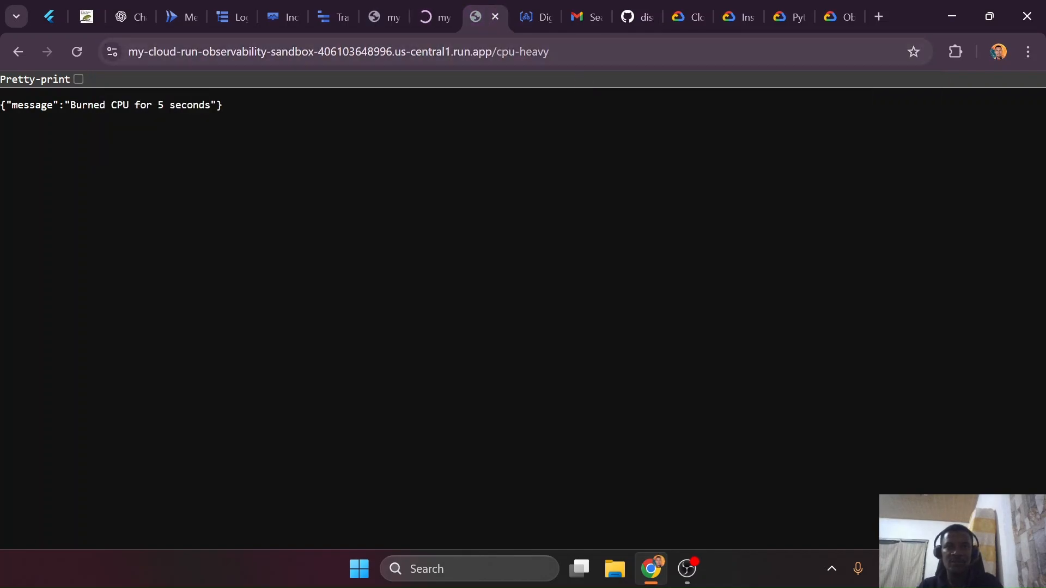
left_click(537, 51)
key("Return")
left_click(382, 18)
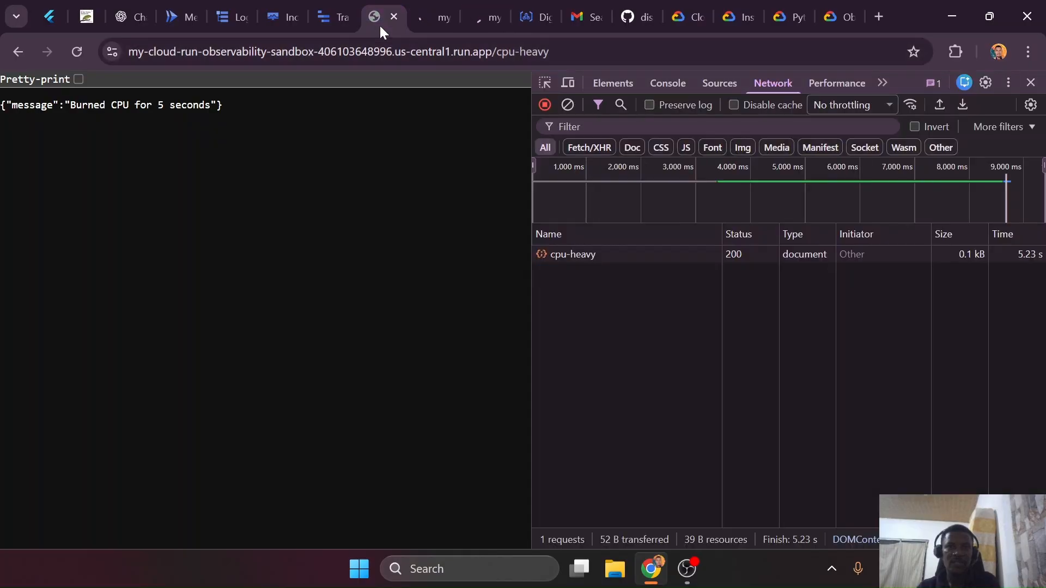
left_click(537, 52)
key("Return")
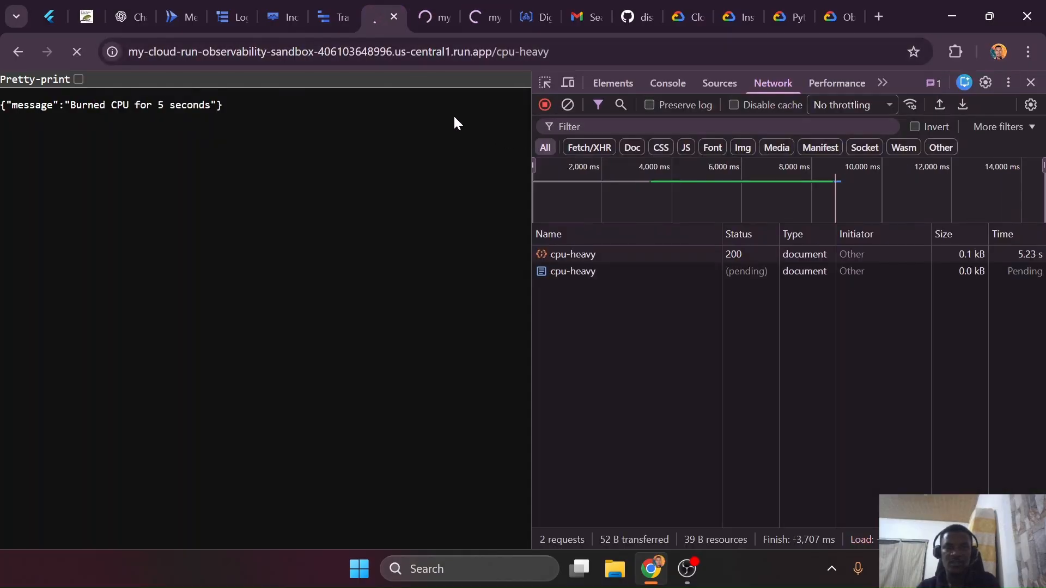
Send another round of /cpu-heavy requests from the second, third, and first service pages
left_click(446, 21)
left_click(450, 51)
key("Return")
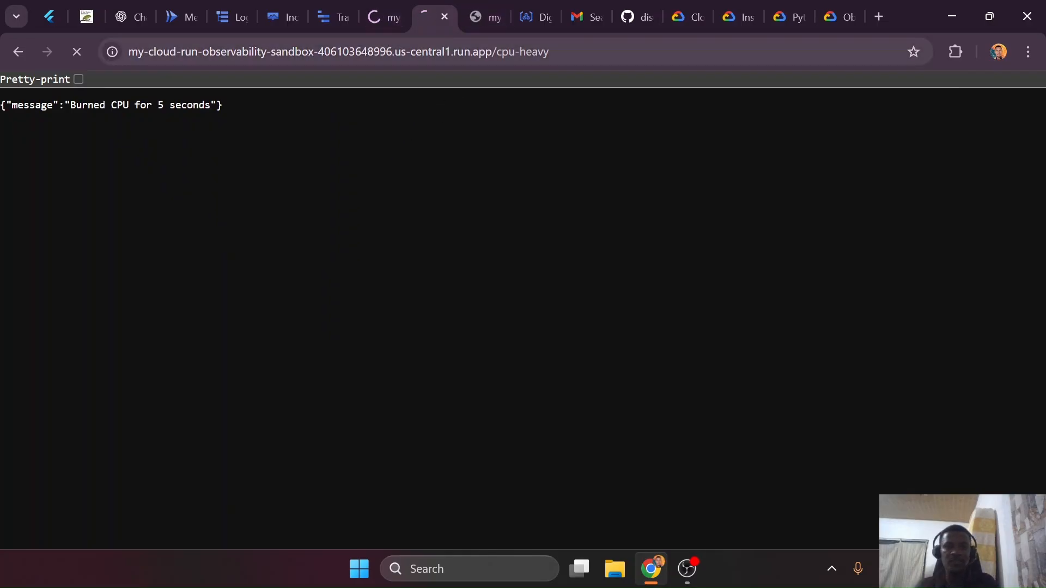
left_click(497, 18)
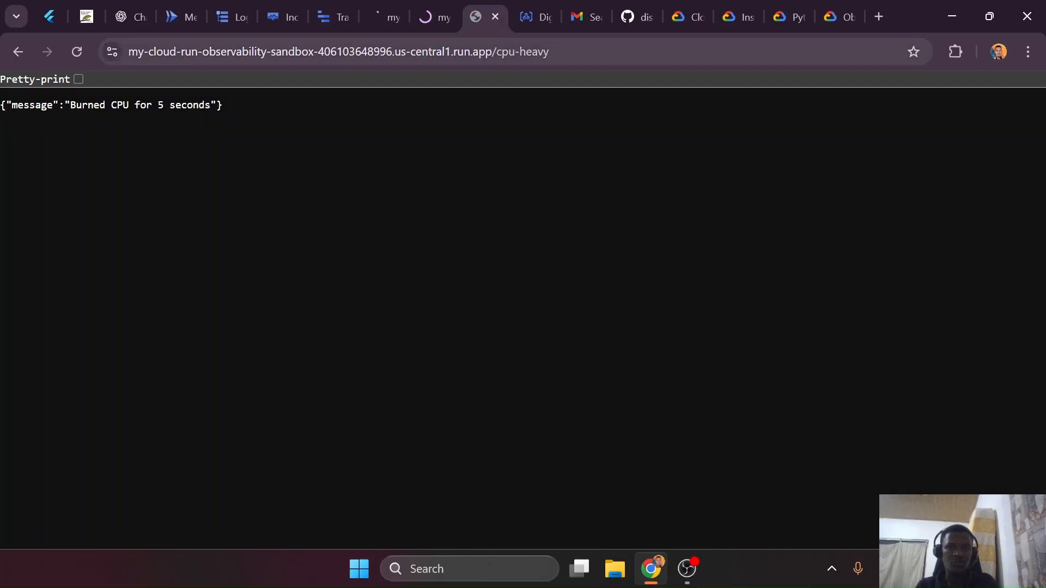
left_click(487, 52)
key("Return")
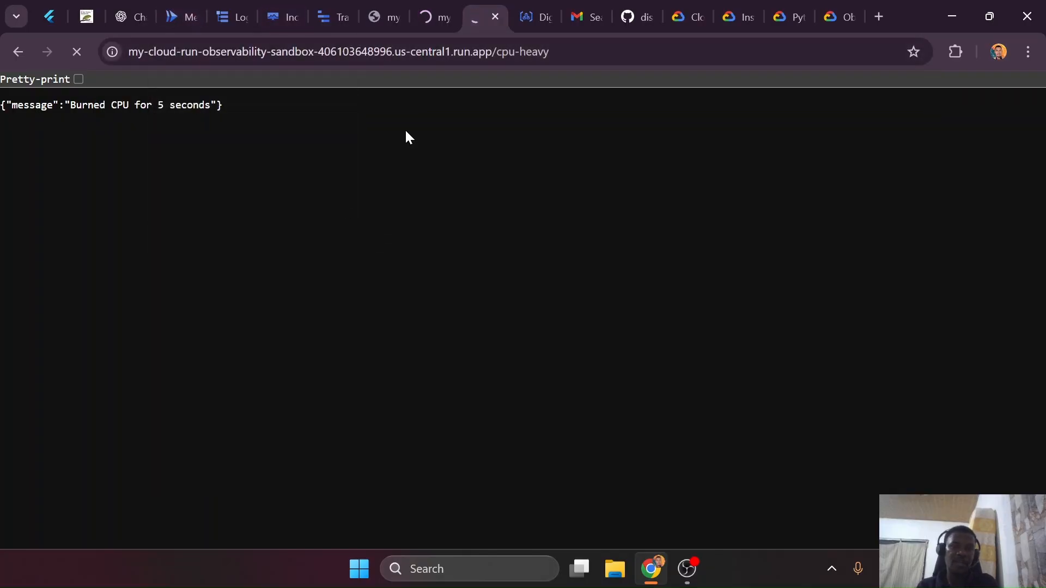
left_click(391, 21)
left_click(393, 56)
key("Return")
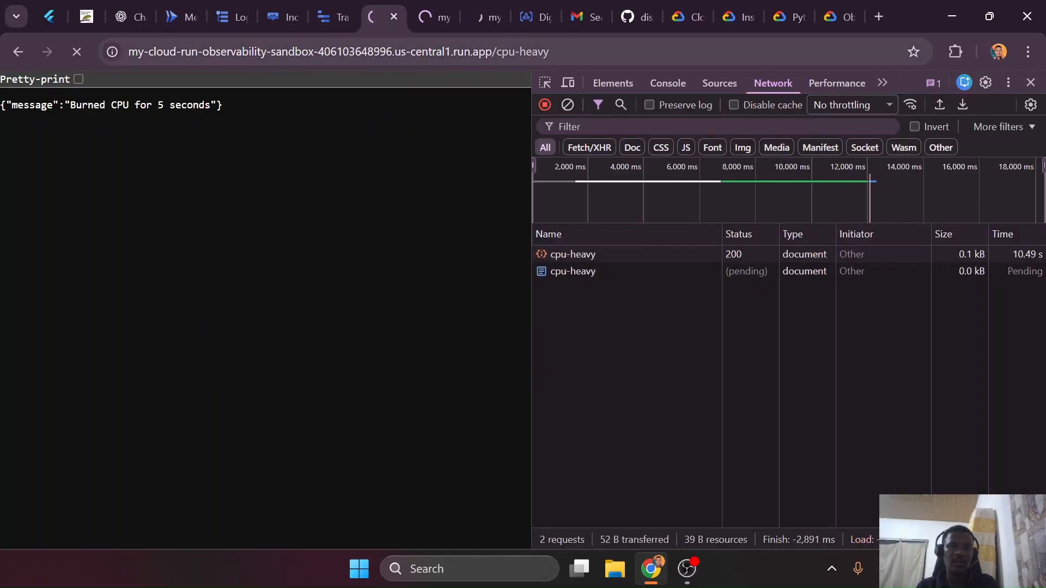
Resend the /cpu-heavy request in the second and third service pages and check the Container CPU utilization chart on the metrics page
left_click(434, 16)
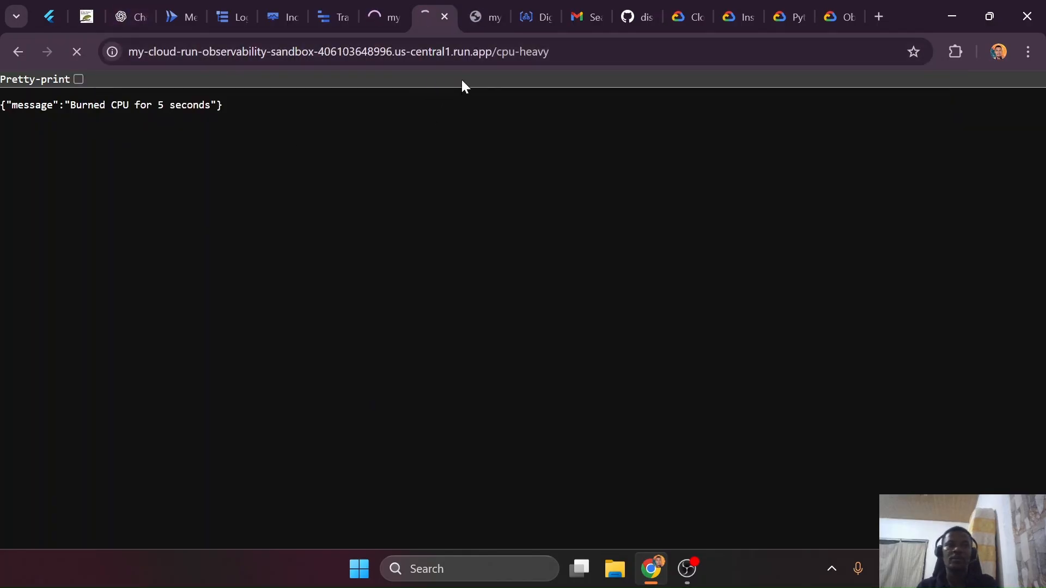
left_click(490, 17)
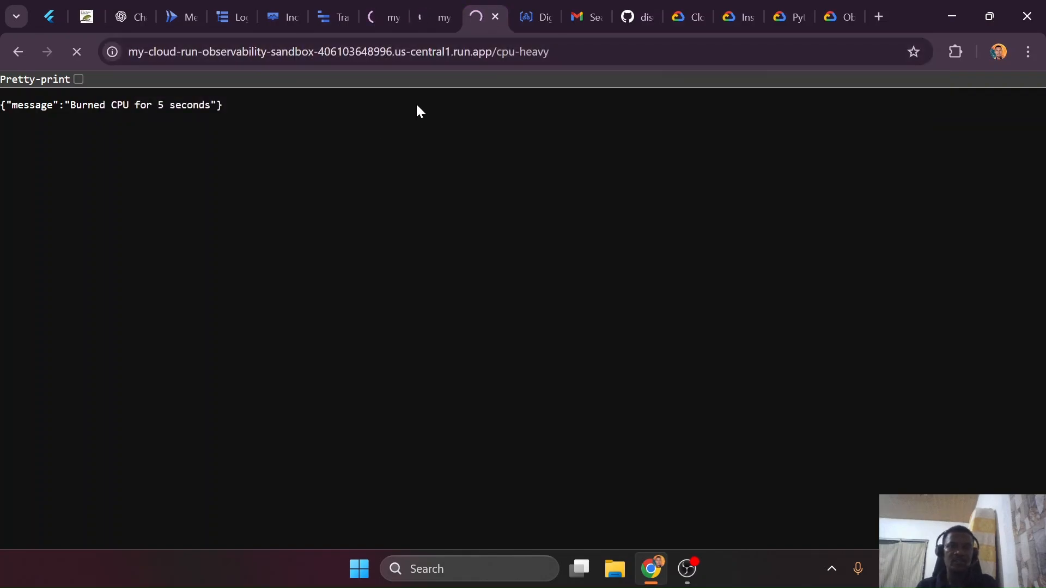
left_click(189, 22)
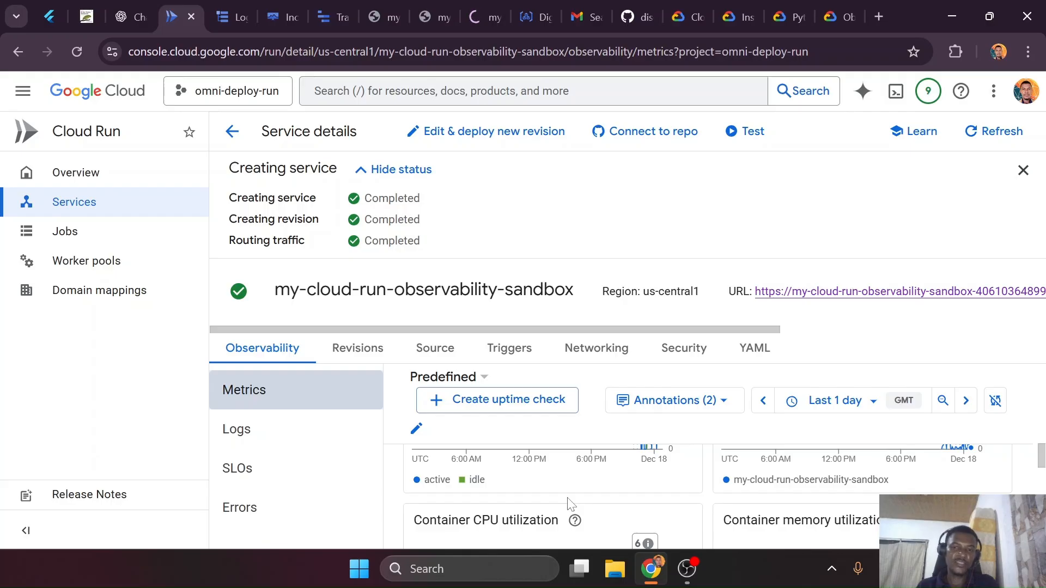
scroll(570, 504, "down", 2)
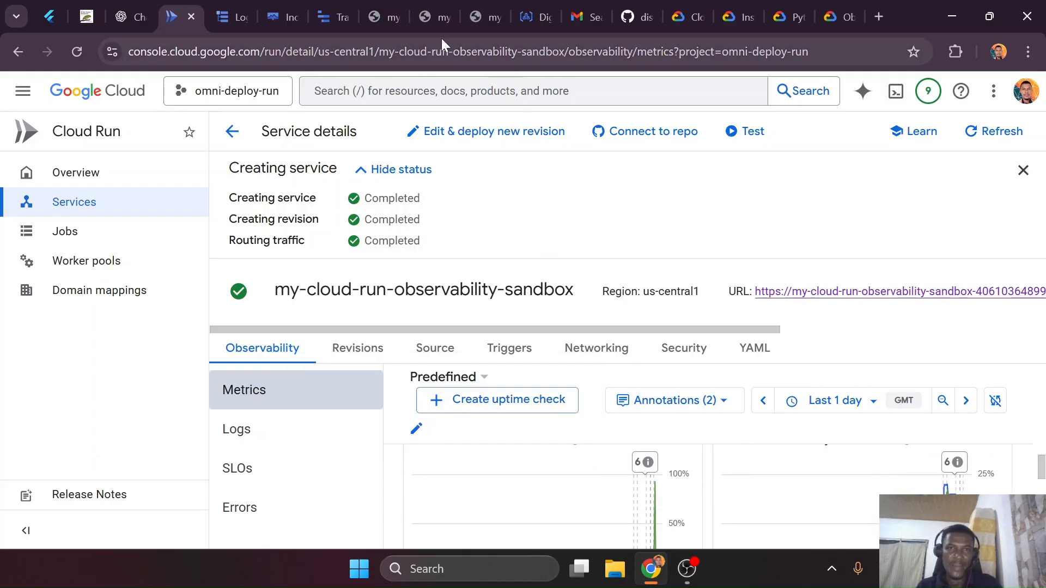
Send a further round of /cpu-heavy requests from the second, third, and first service pages
left_click(418, 22)
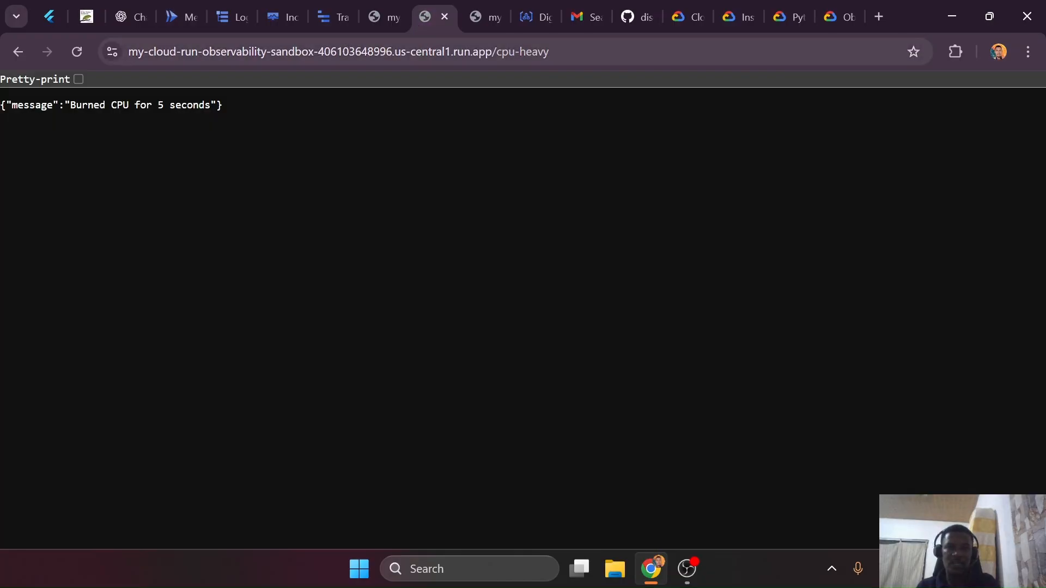
key("ctrl+r")
left_click(468, 25)
left_click(461, 53)
key("Return")
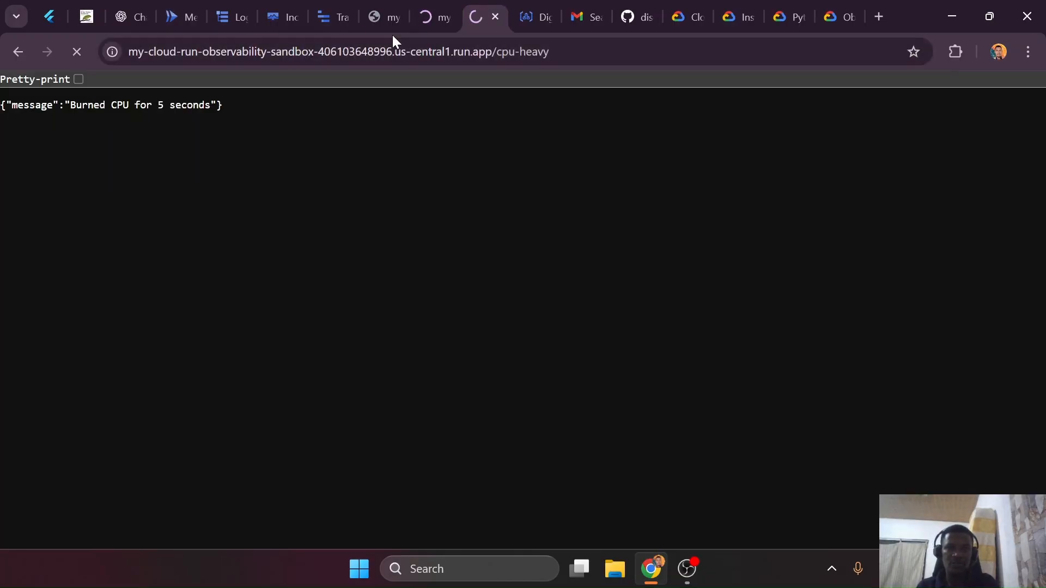
left_click(389, 25)
left_click(389, 44)
key("Return")
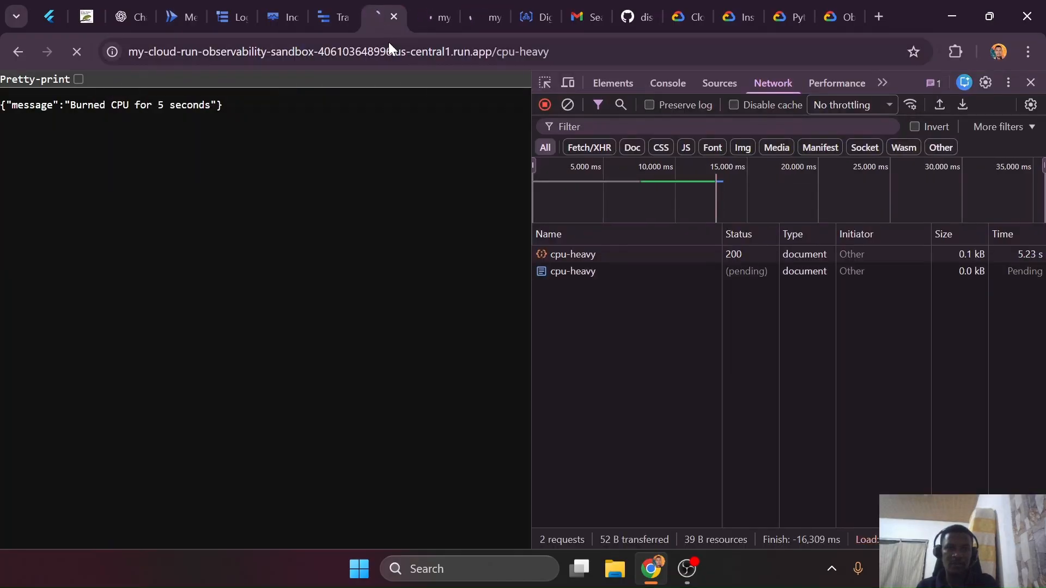
Reload the Cloud Run service's observability metrics page
left_click(197, 17)
left_click(310, 41)
key("Return")
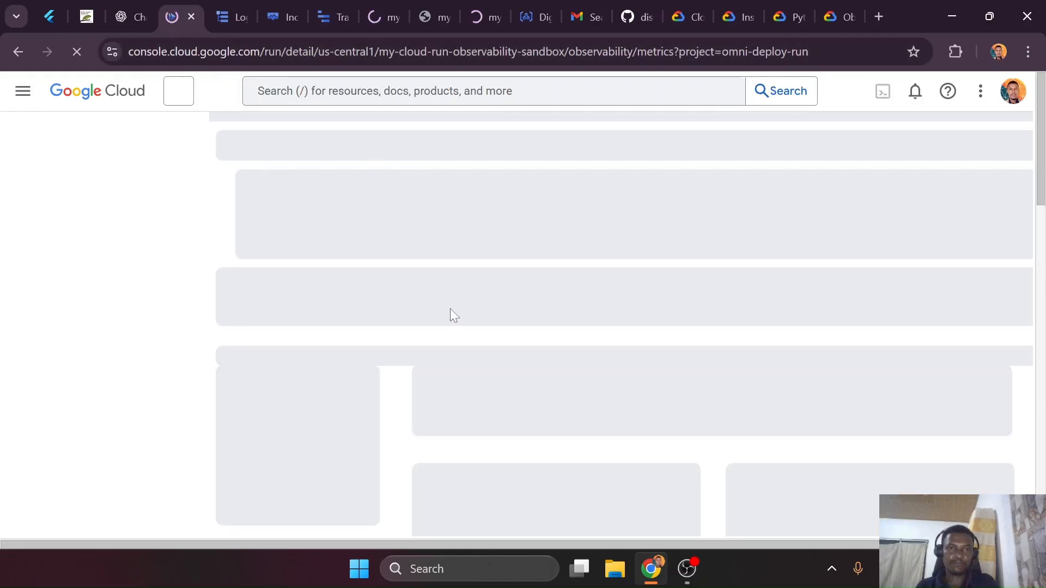
Resend the /cpu-heavy request in the second, third, and first service pages while the metrics page reloads
left_click(460, 18)
left_click(446, 60)
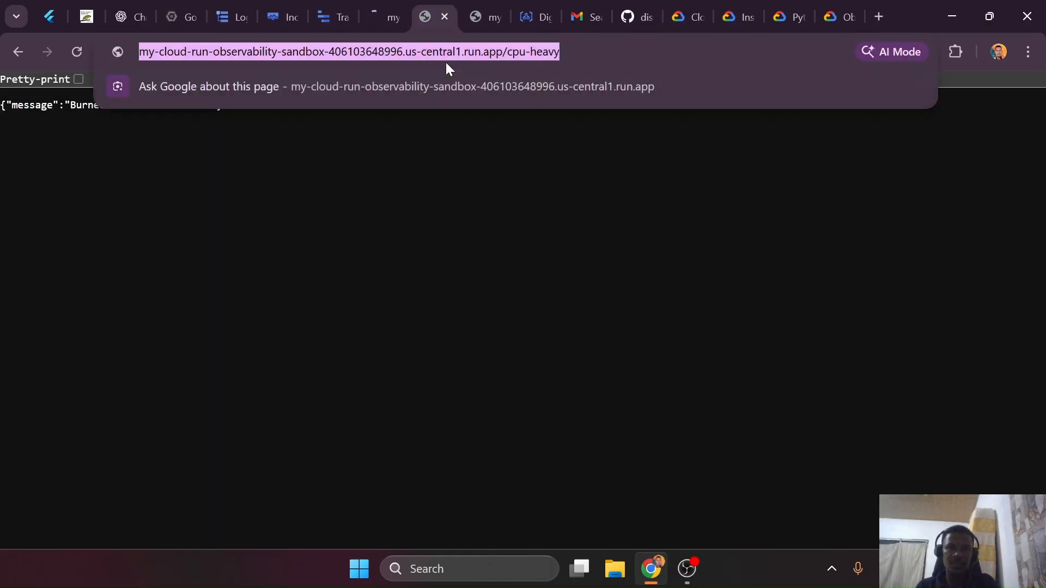
key("Return")
left_click(477, 22)
left_click(475, 57)
key("Return")
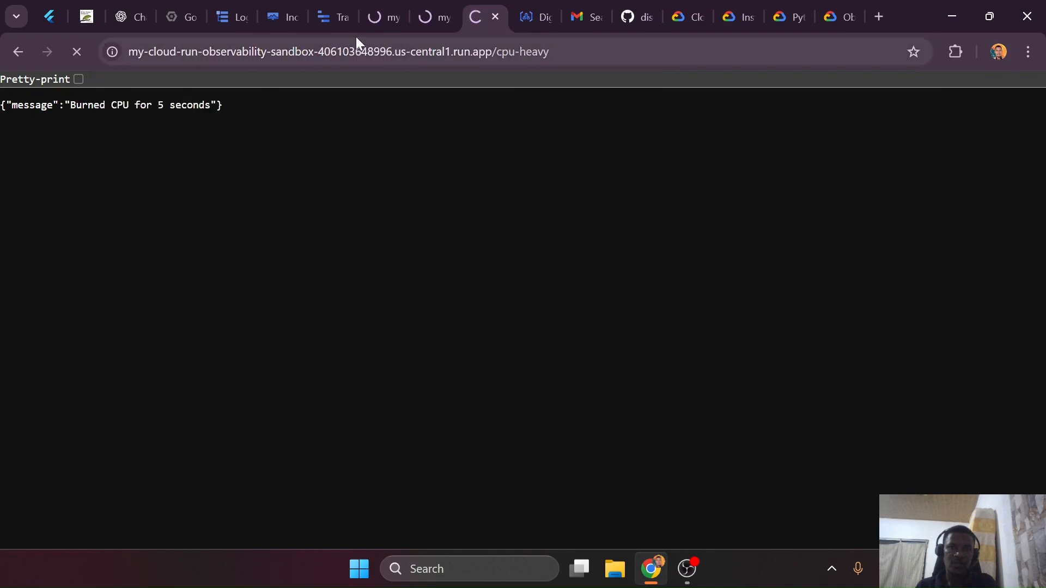
left_click(194, 28)
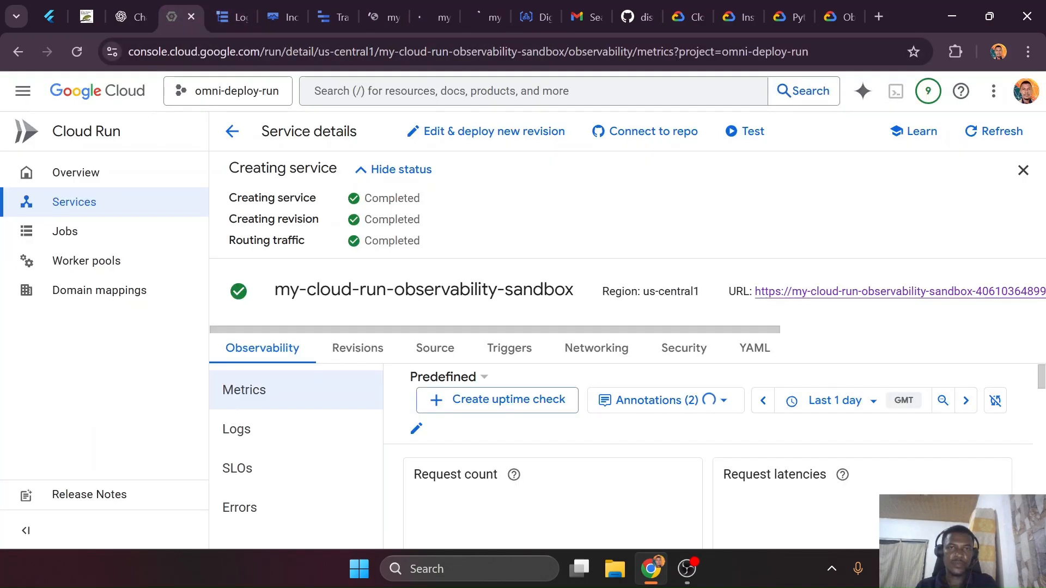
left_click(388, 17)
left_click(400, 44)
key("Return")
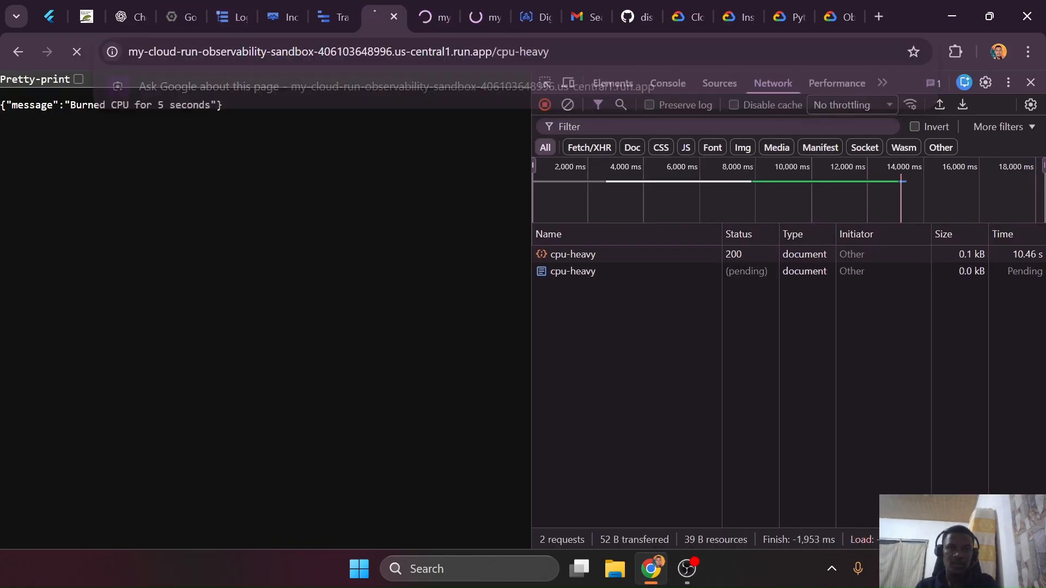
Dismiss the service creation status on the metrics page and view the Container CPU utilization chart in full screen
left_click(182, 16)
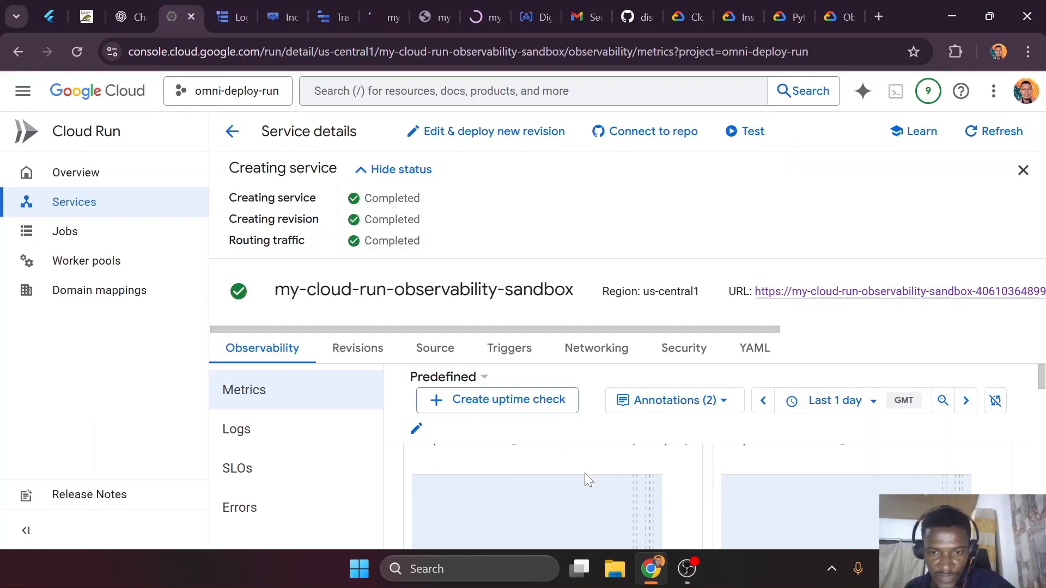
scroll(691, 475, "down", 3)
scroll(692, 485, "down", 3)
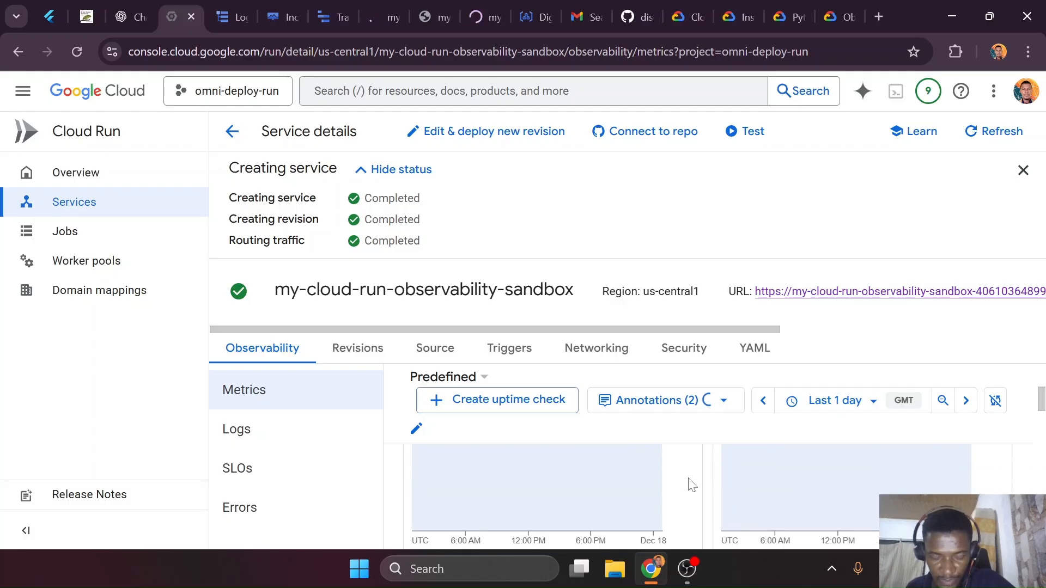
scroll(715, 490, "down", 3)
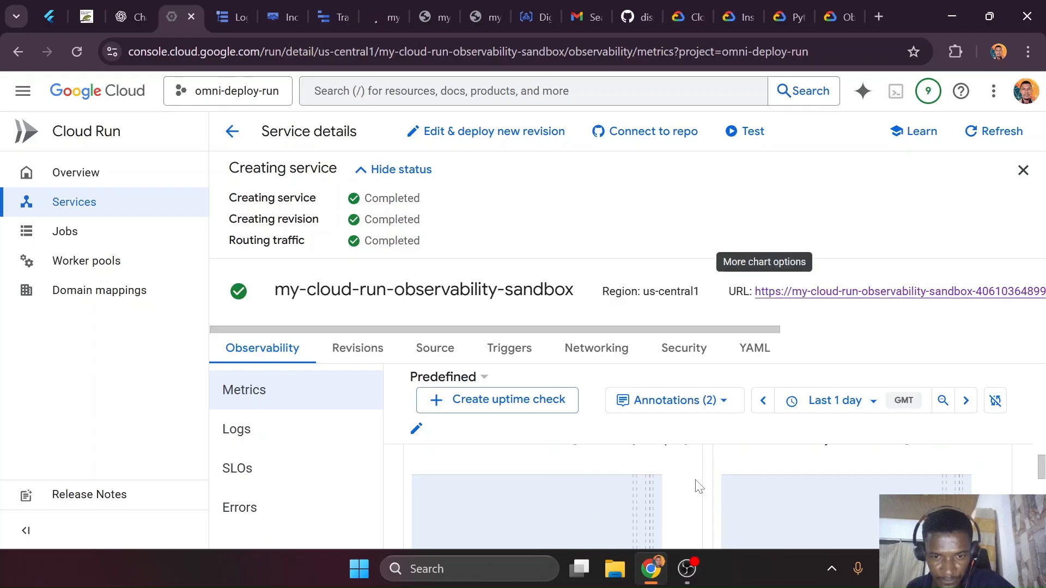
left_click(1024, 170)
scroll(634, 408, "down", 1)
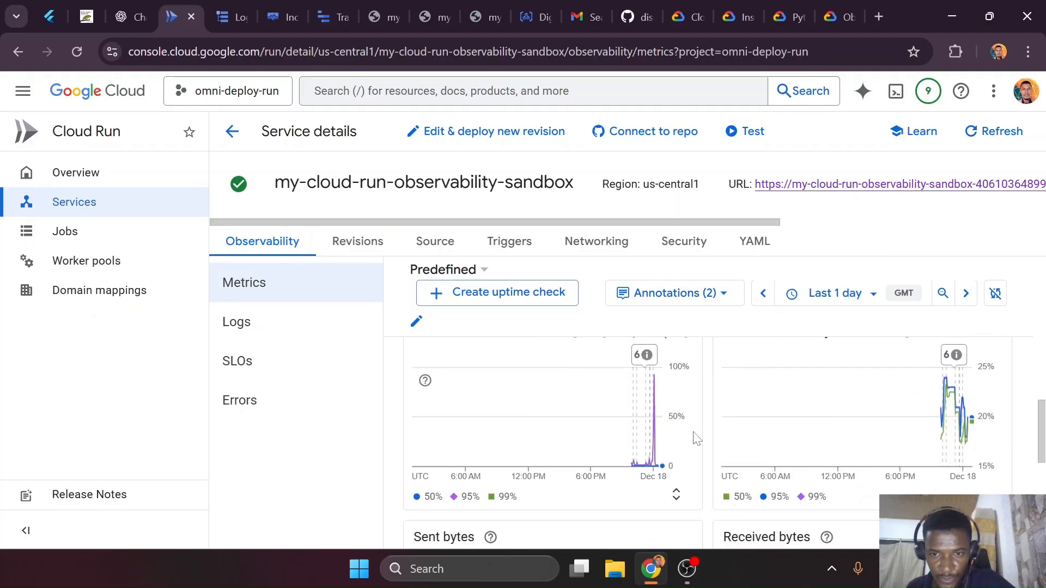
scroll(695, 434, "up", 1)
left_click(686, 414)
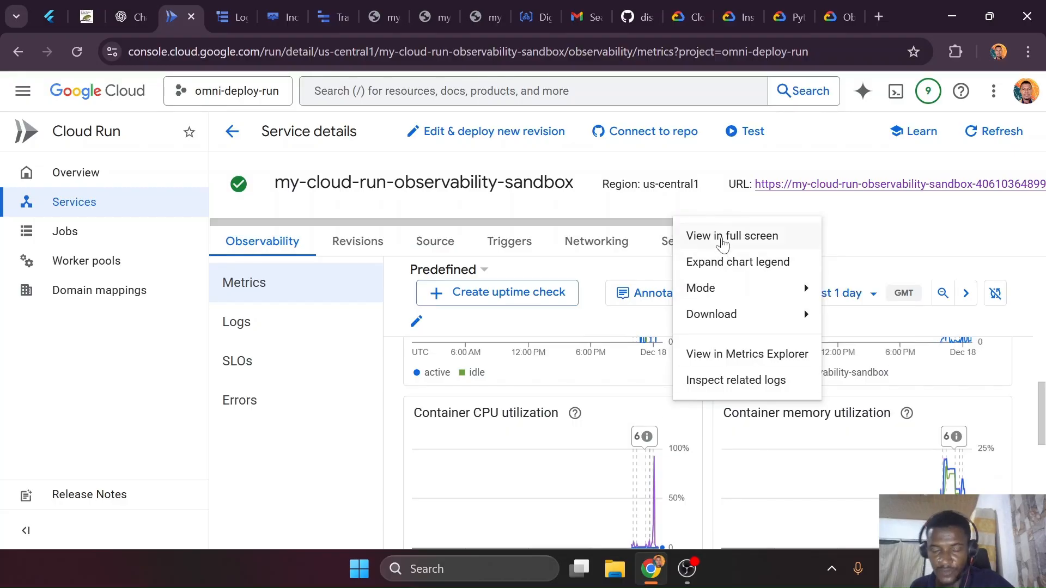
left_click(720, 238)
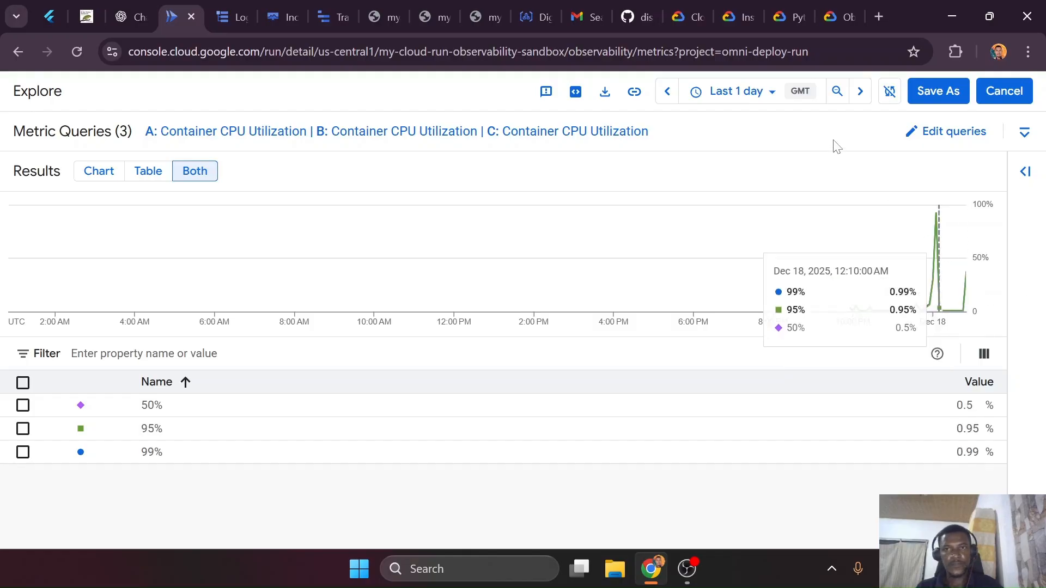
Set the CPU utilization chart's time range to the last 30 minutes and inspect its latest data point
left_click(744, 94)
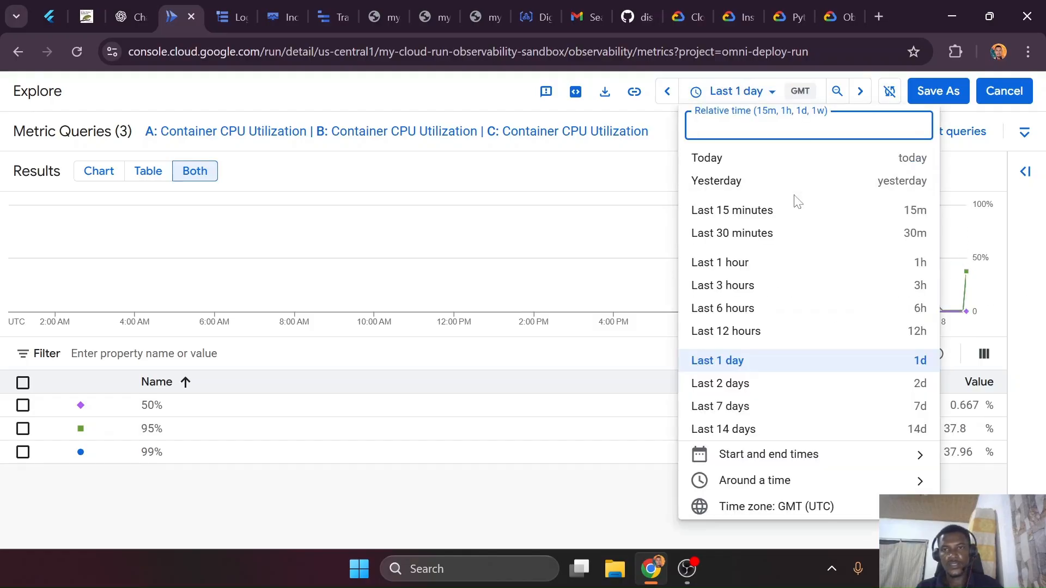
left_click(765, 235)
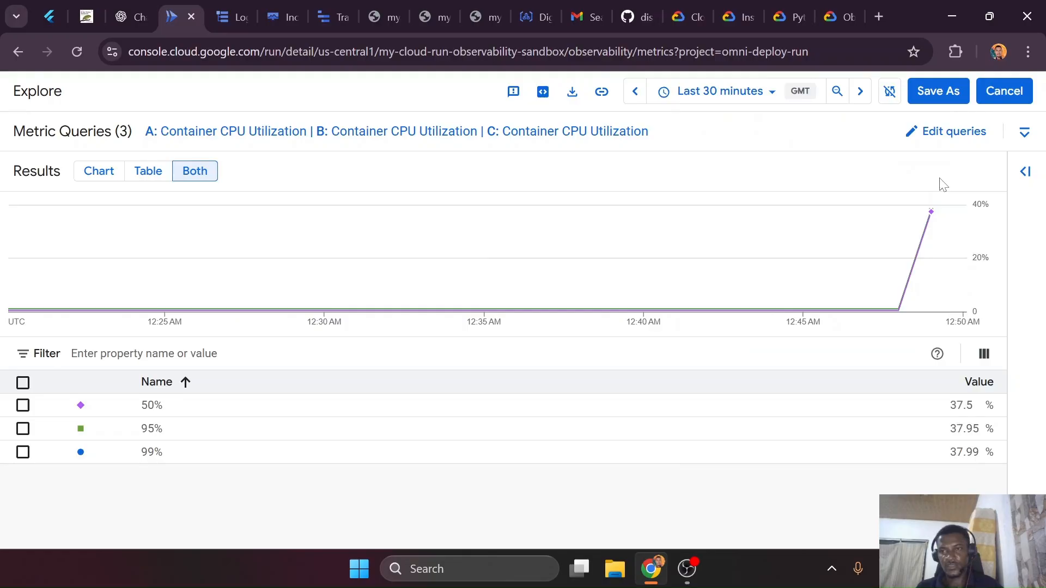
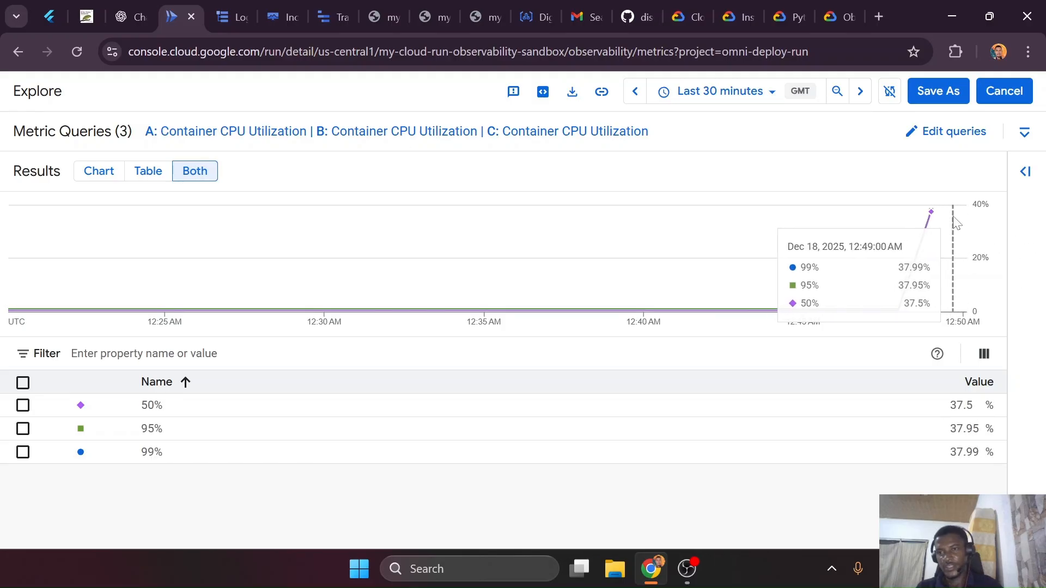
left_click(937, 354)
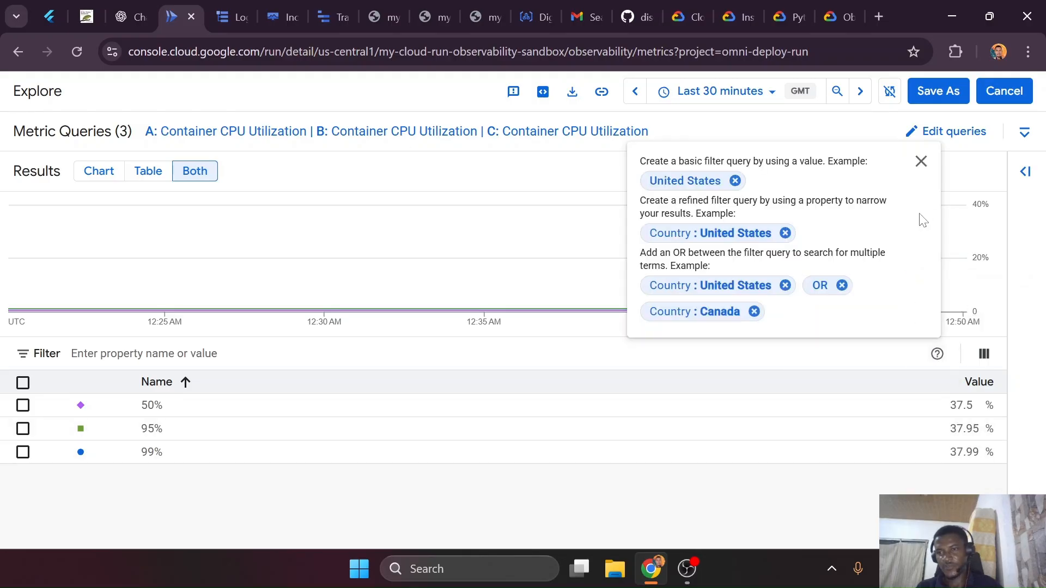
left_click(954, 226)
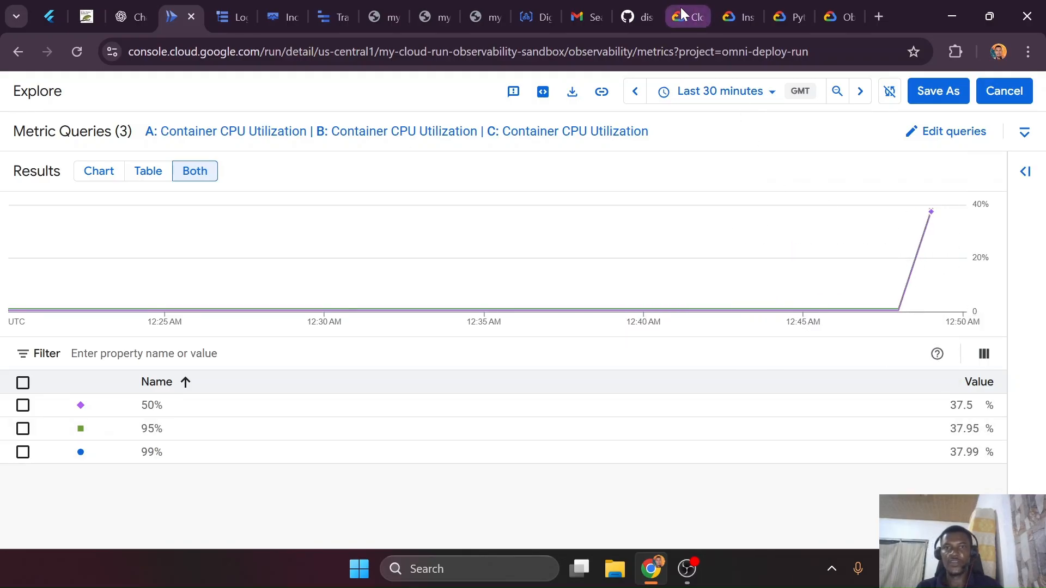
Reload the service's metrics page and view the Container CPU utilization chart in full screen again
key("ctrl+l")
key("Return")
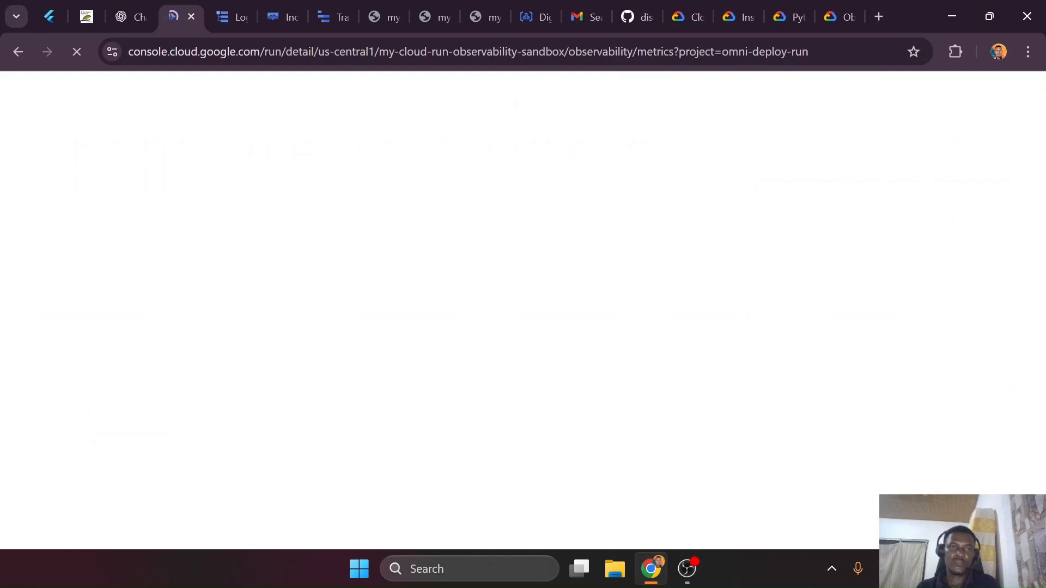
left_click(389, 14)
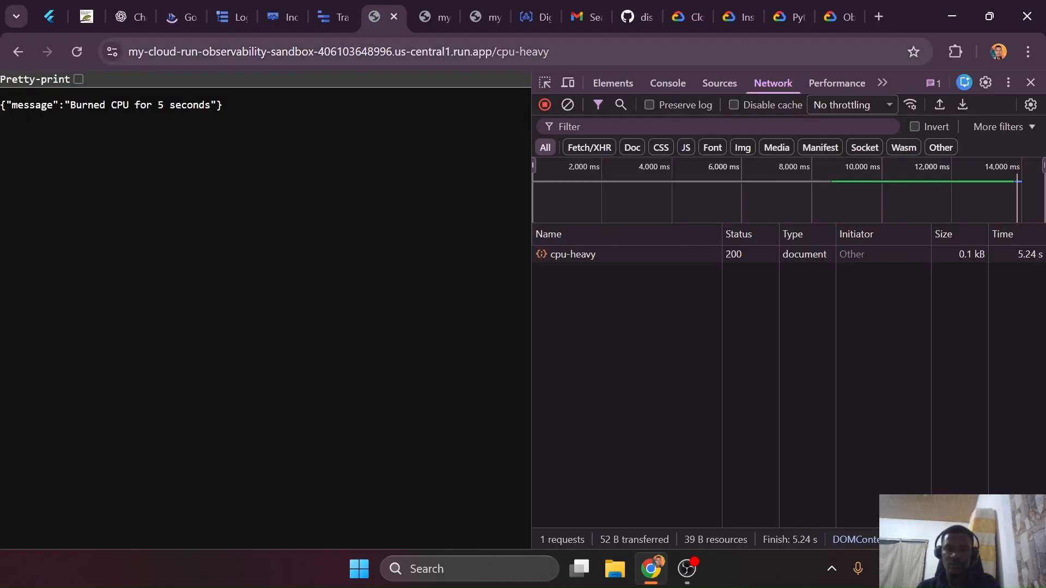
left_click(198, 11)
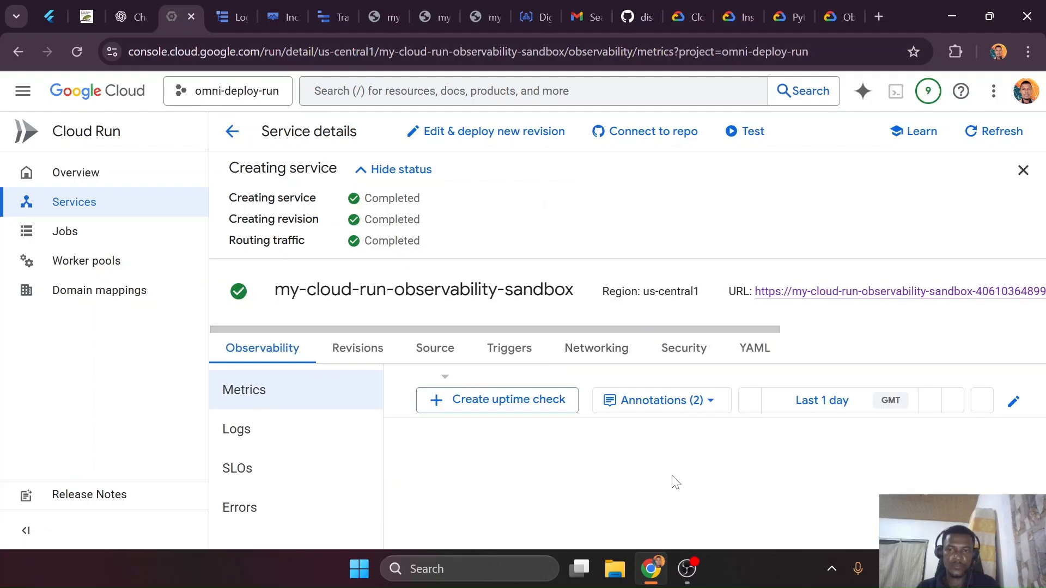
scroll(675, 484, "down", 5)
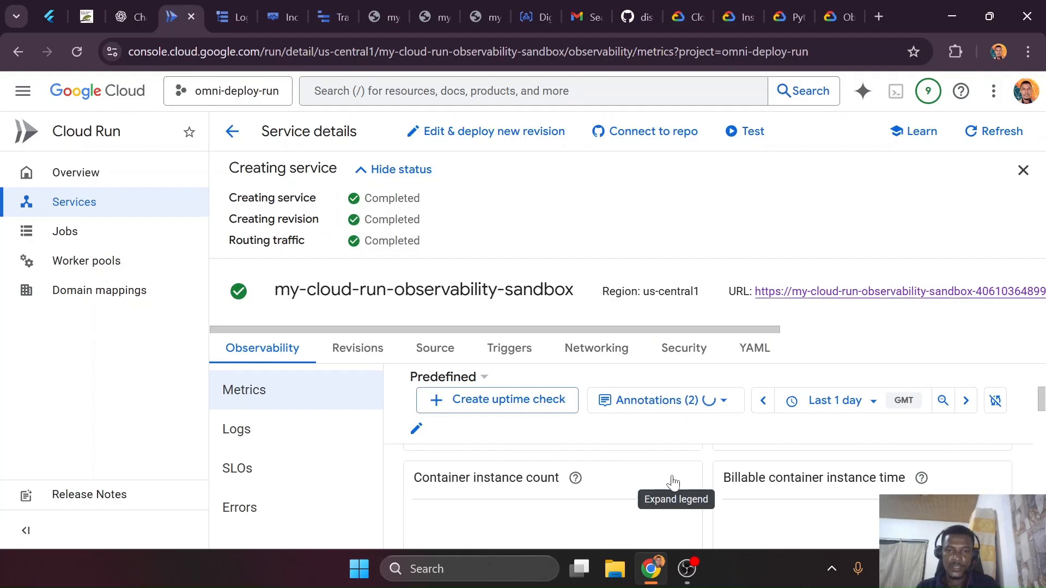
scroll(674, 483, "down", 2)
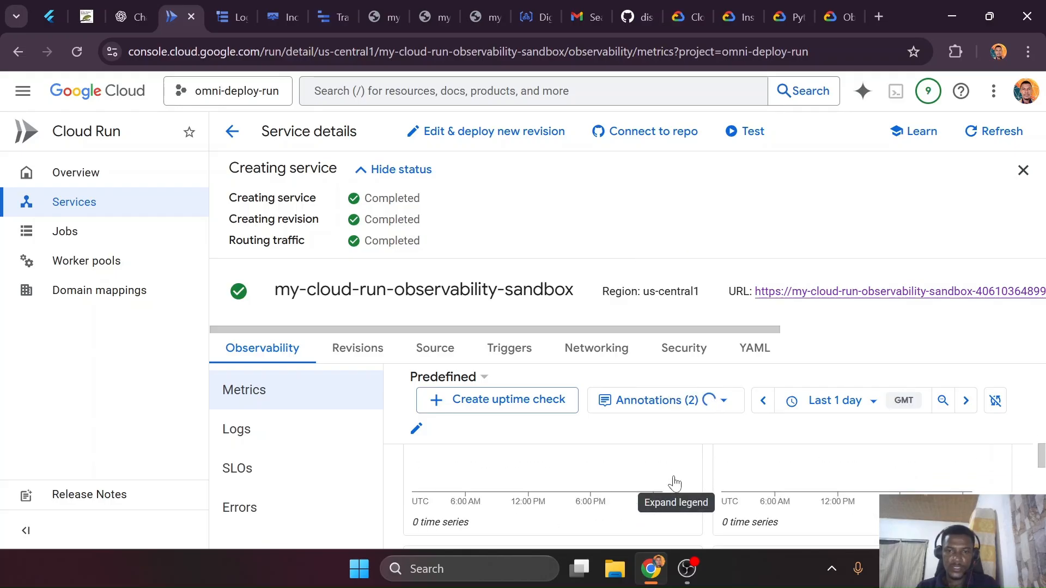
scroll(676, 485, "down", 3)
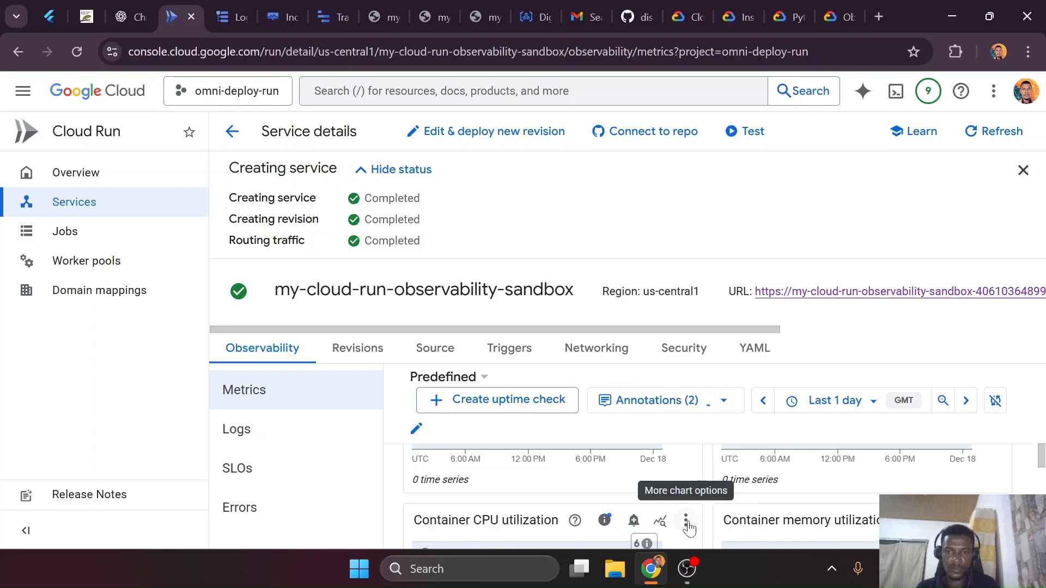
left_click(686, 521)
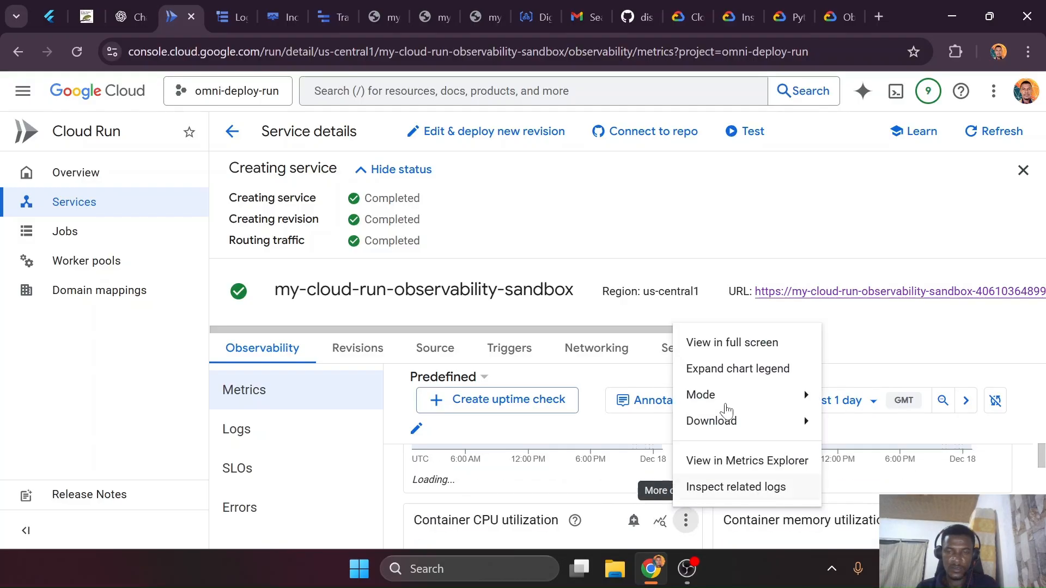
key("Escape")
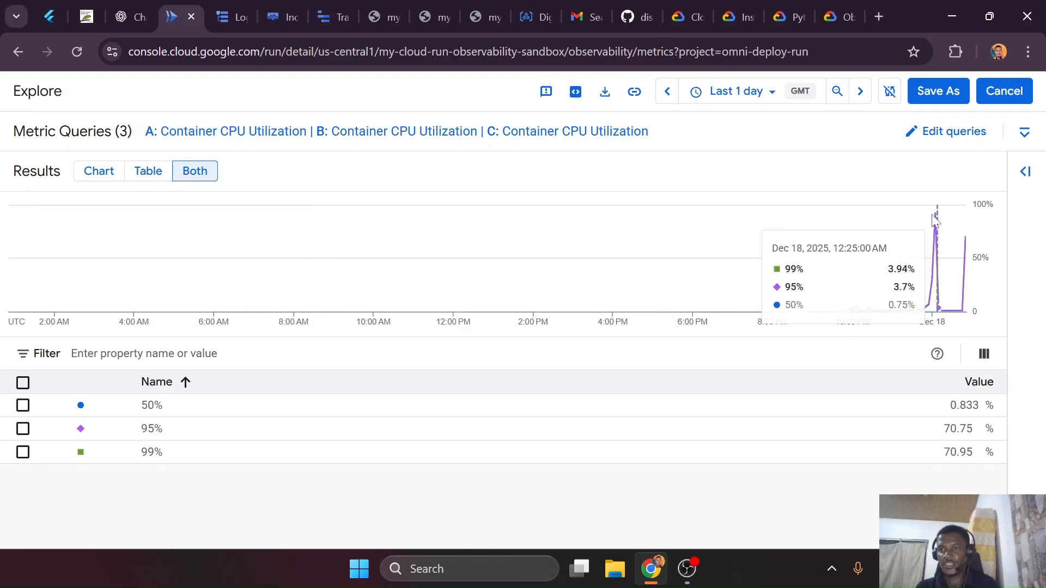
Compare the percentile values at the two most recent CPU utilization spikes on the chart
mouse_move(940, 221)
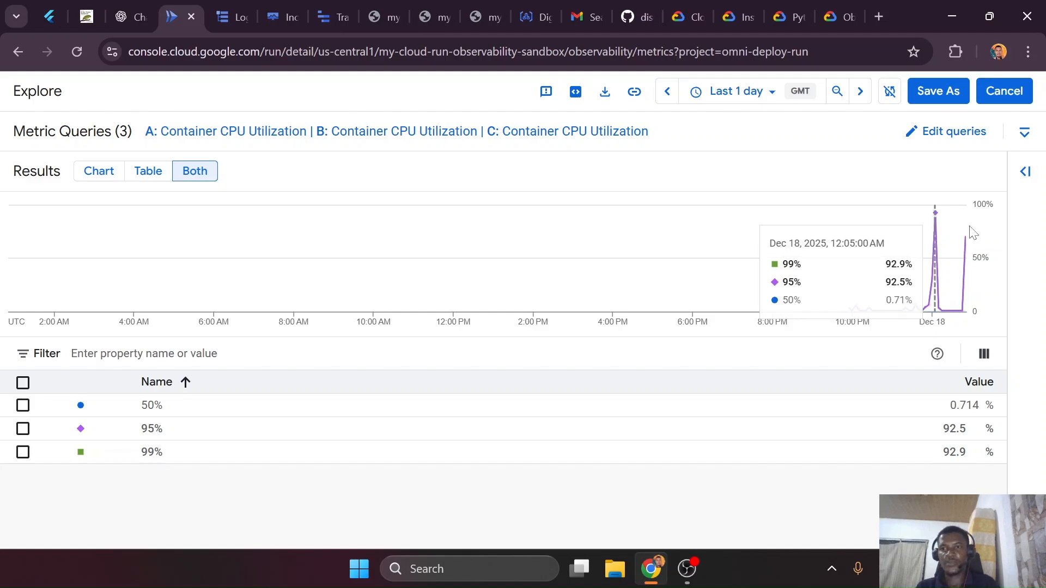
mouse_move(969, 239)
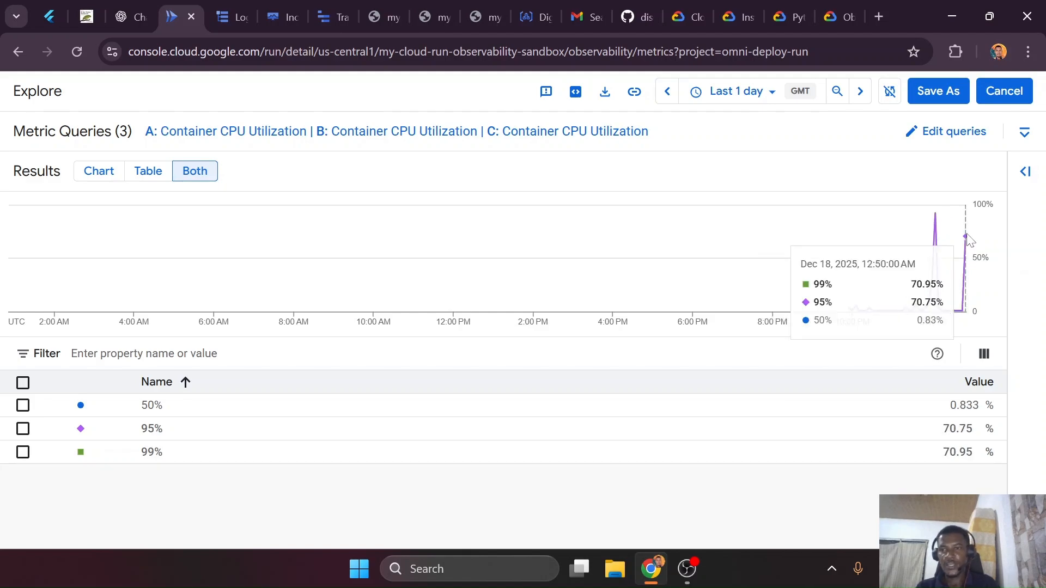
left_click(970, 240)
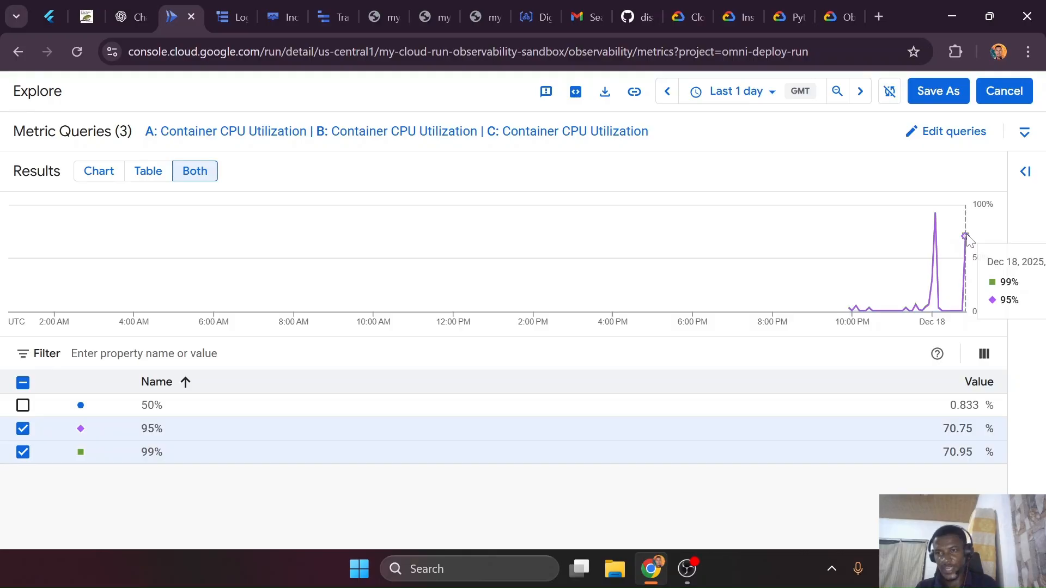
Narrow the CPU utilization chart's time range to the last 30 minutes and inspect the percentile values at the newest spike
left_click(760, 91)
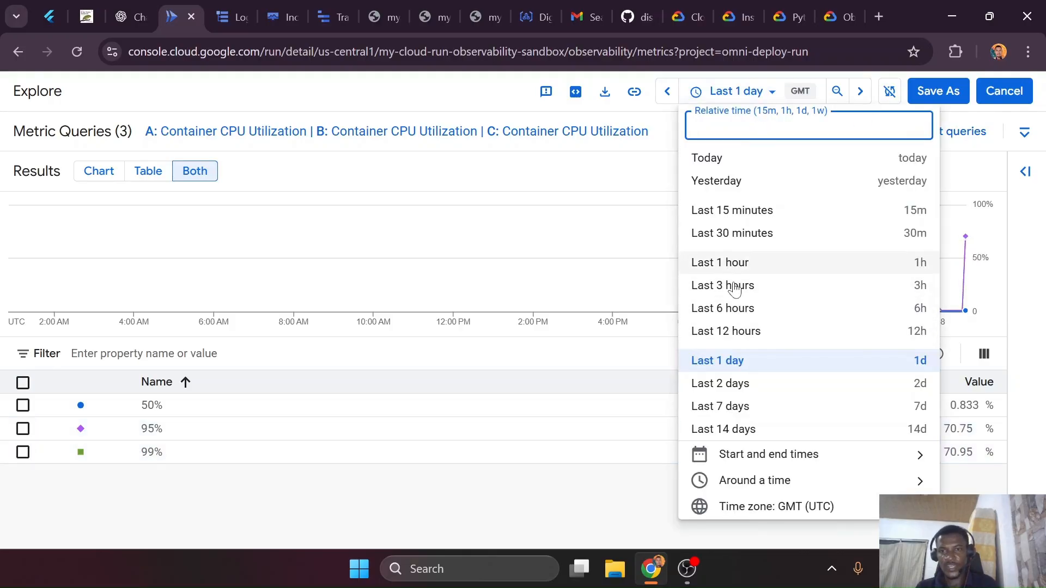
left_click(724, 233)
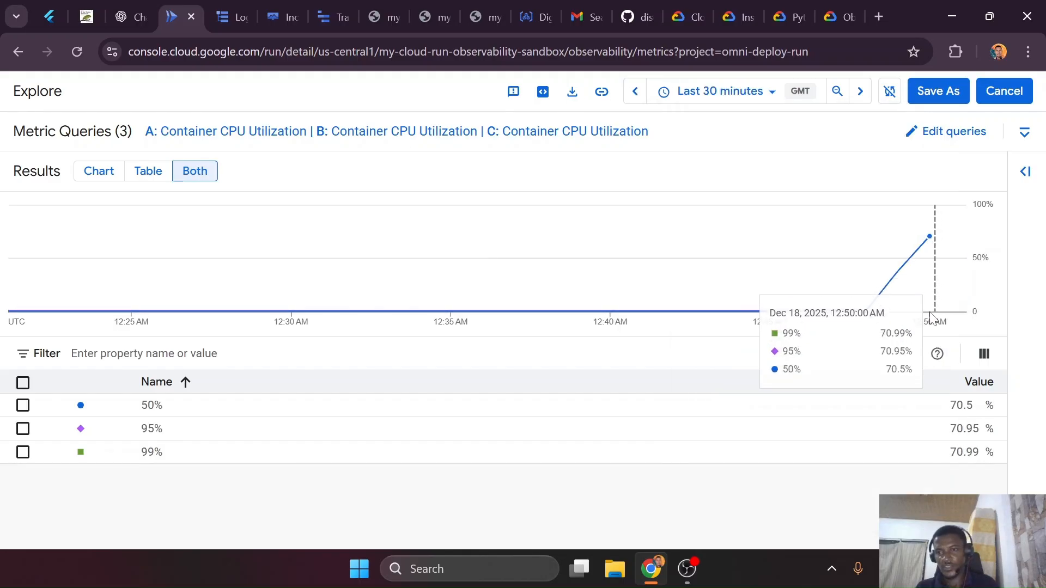
mouse_move(938, 241)
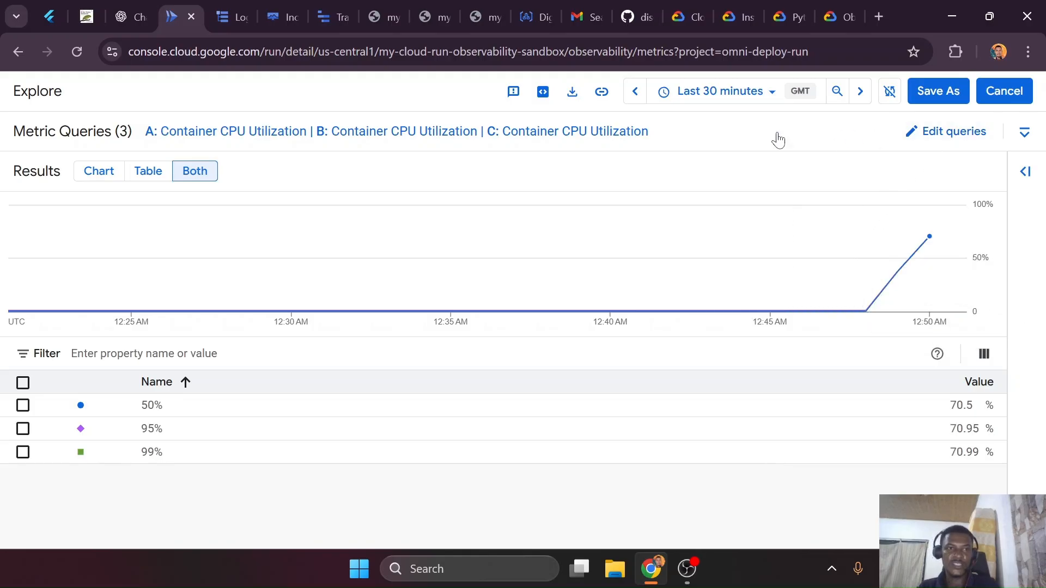
View the CPU utilization results as a table only and as a chart only, and close the full-screen chart
left_click(165, 176)
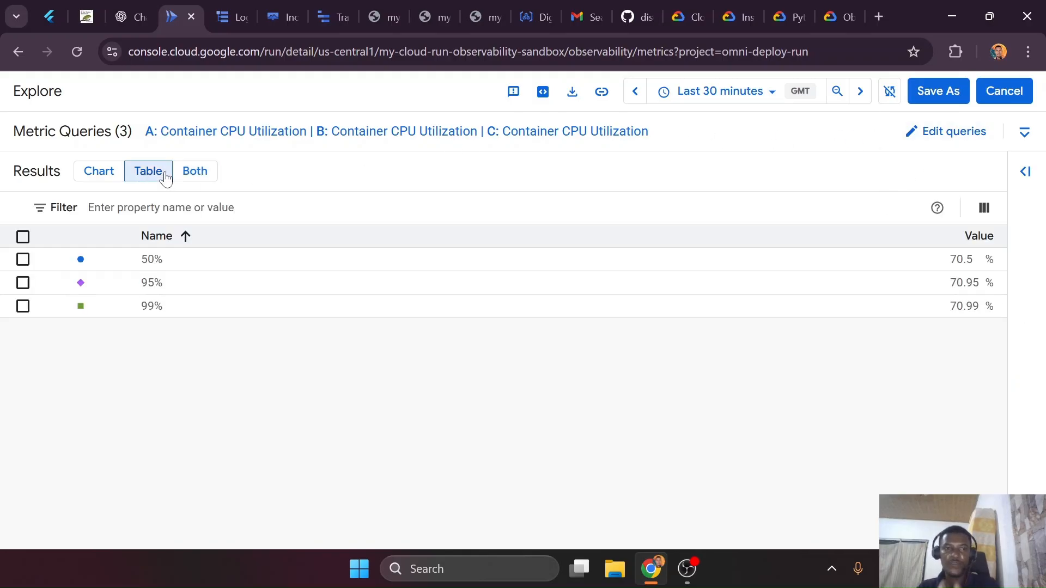
left_click(104, 172)
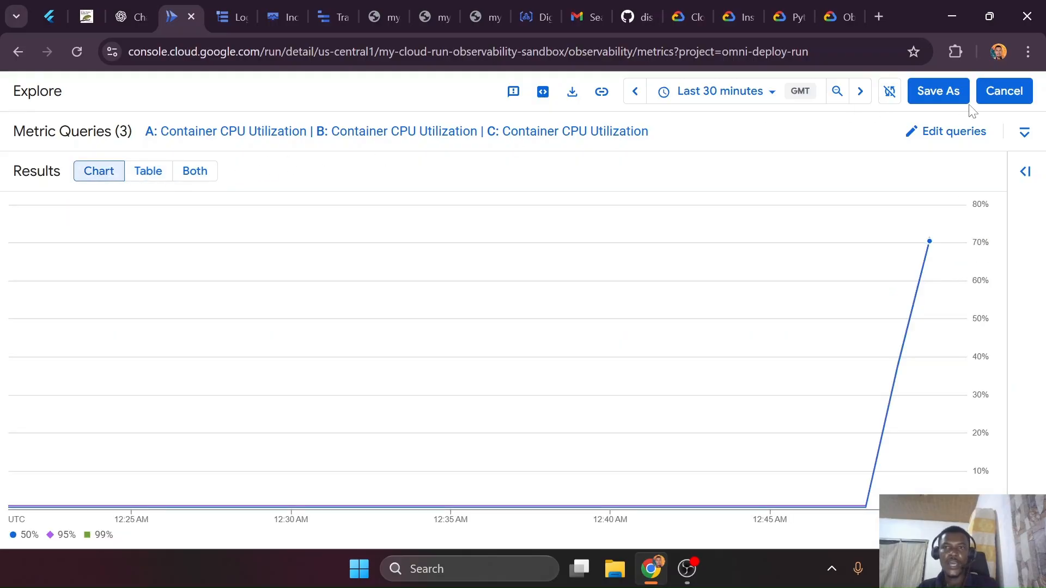
left_click(1008, 93)
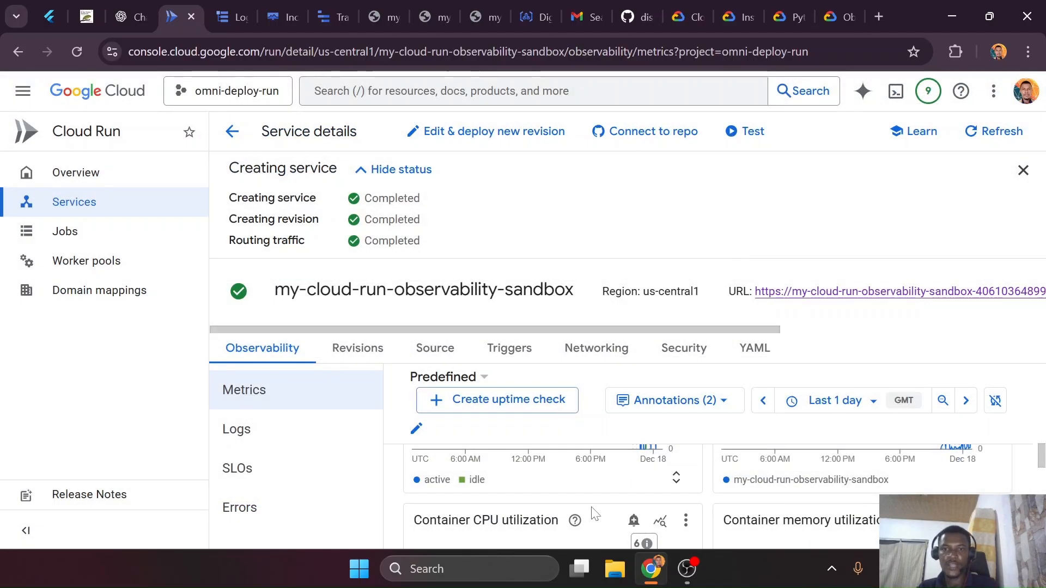
Start an alerting policy from the Container CPU utilization chart and set its time series aggregation to the 95th percentile
mouse_move(632, 514)
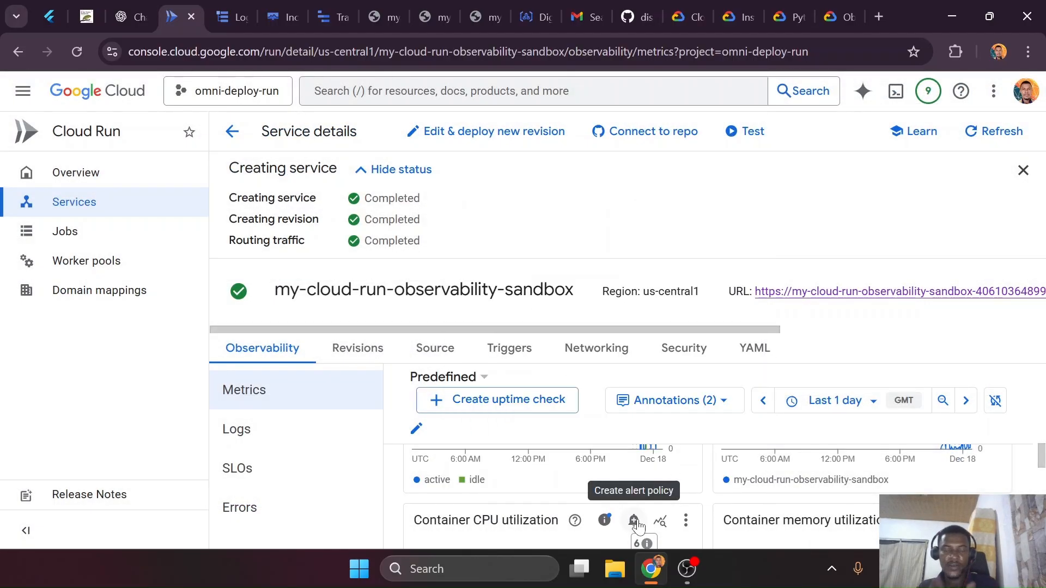
left_click(636, 523)
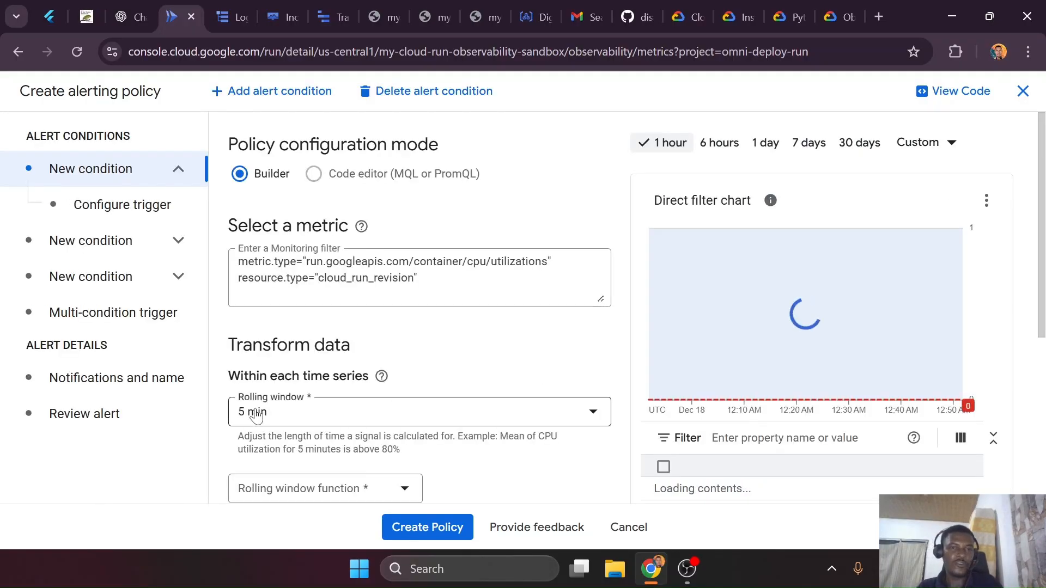
scroll(432, 397, "down", 3)
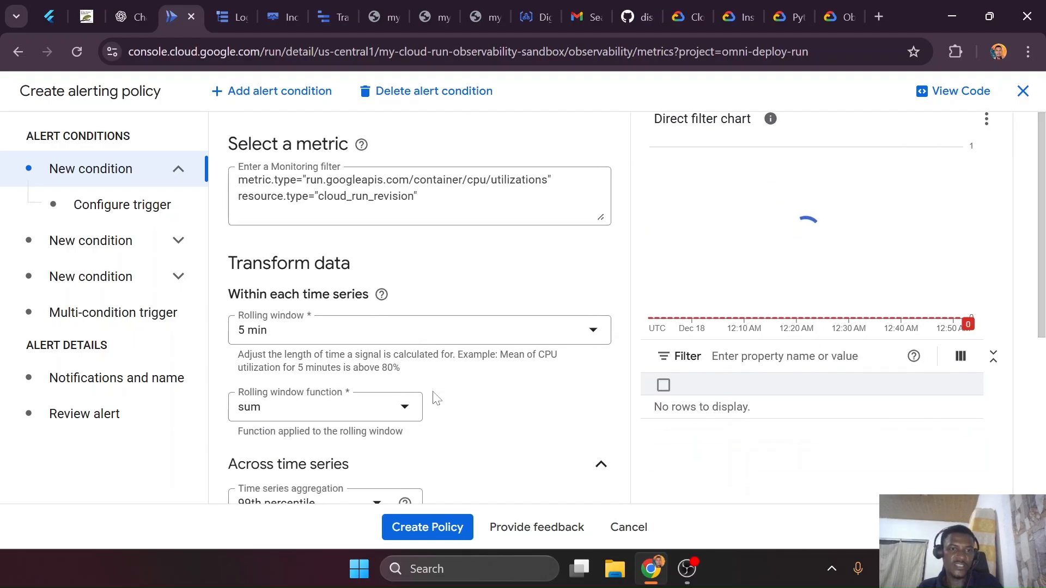
left_click(380, 428)
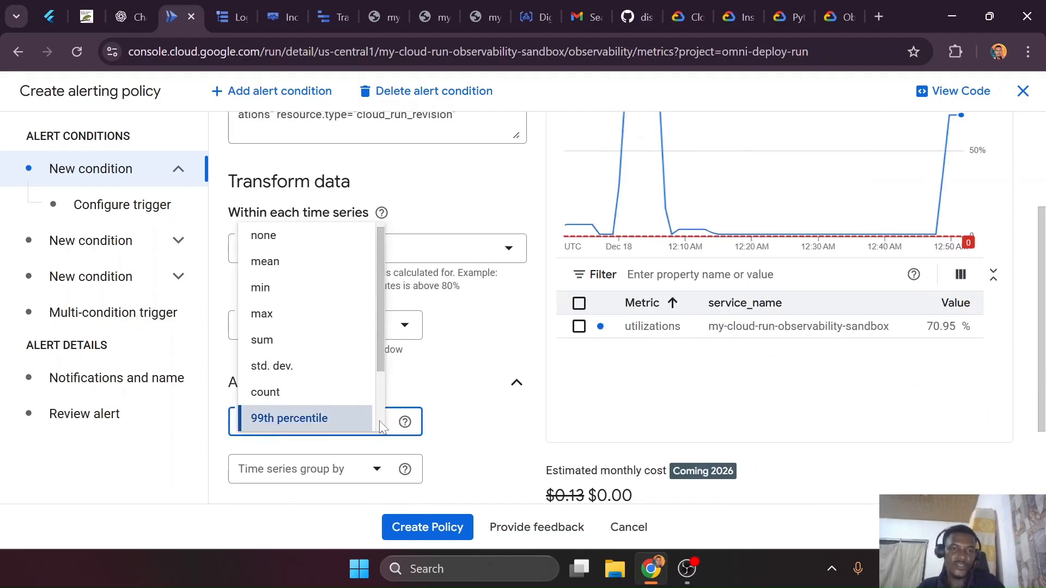
scroll(306, 412, "down", 2)
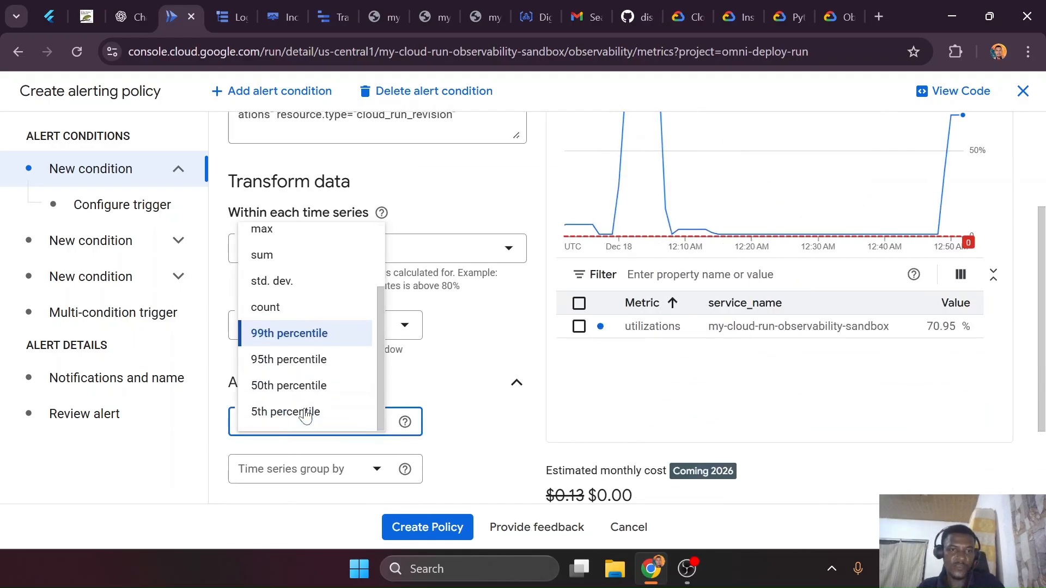
left_click(318, 359)
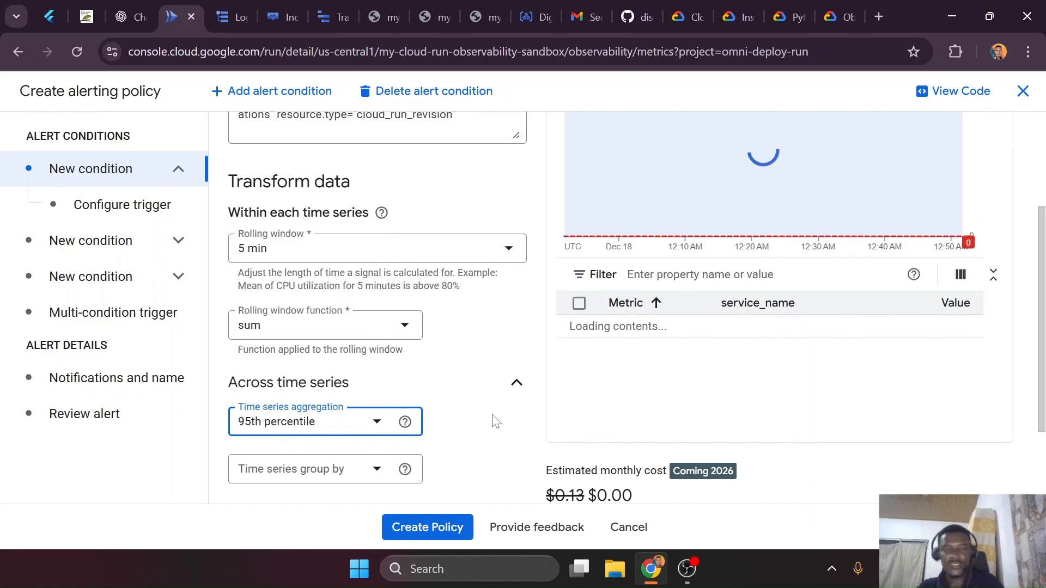
scroll(492, 420, "down", 2)
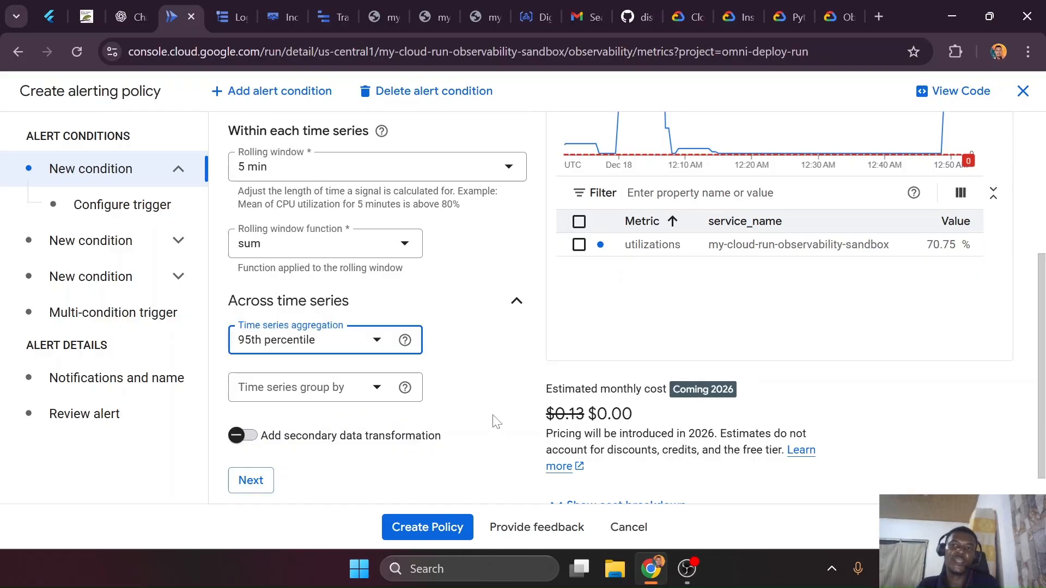
scroll(506, 423, "up", 3)
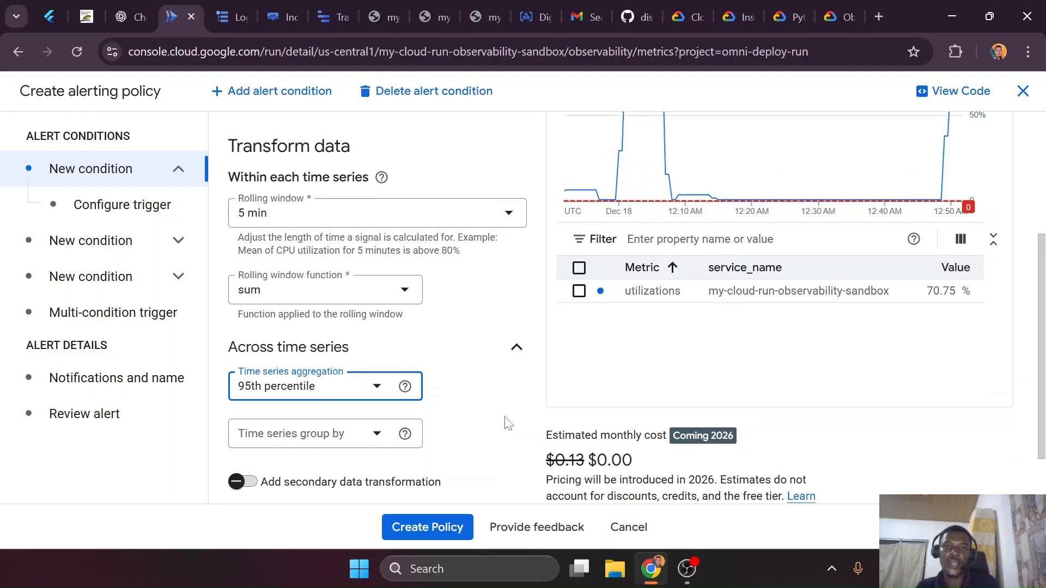
scroll(531, 431, "down", 3)
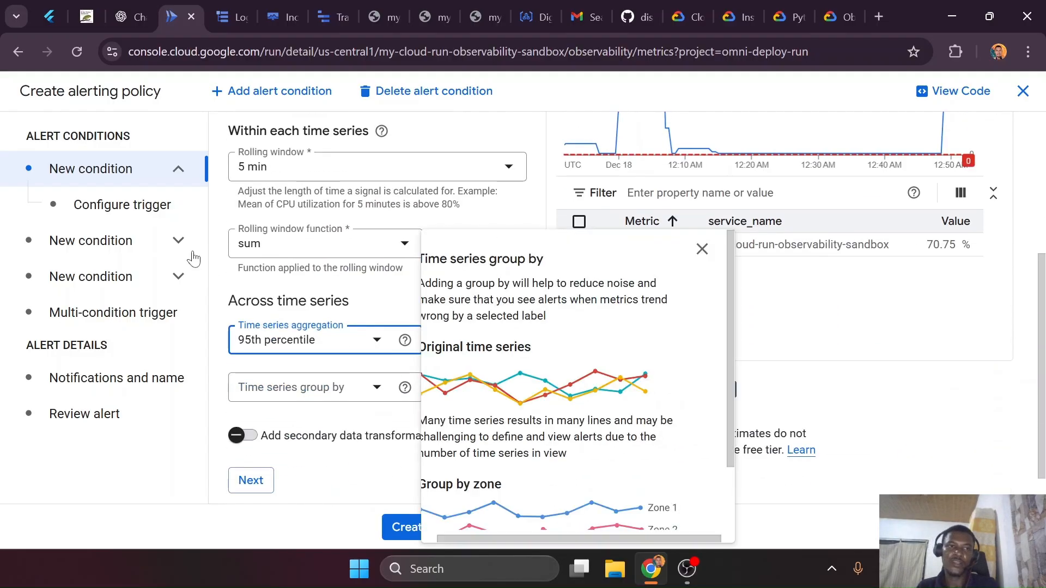
Look through the alerting policy's trigger, second condition and notification settings, and discard the policy
left_click(180, 214)
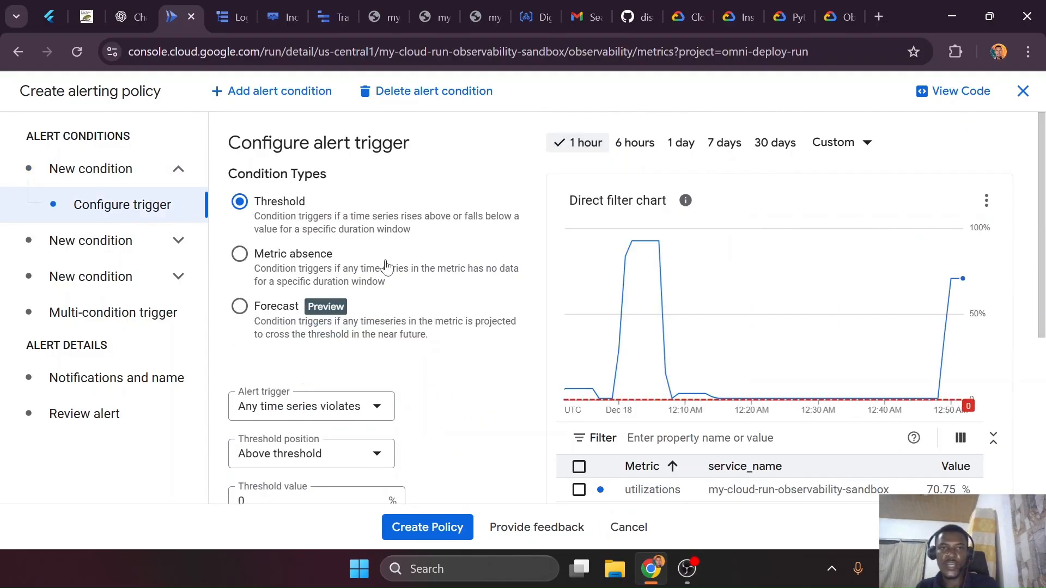
scroll(335, 337, "down", 2)
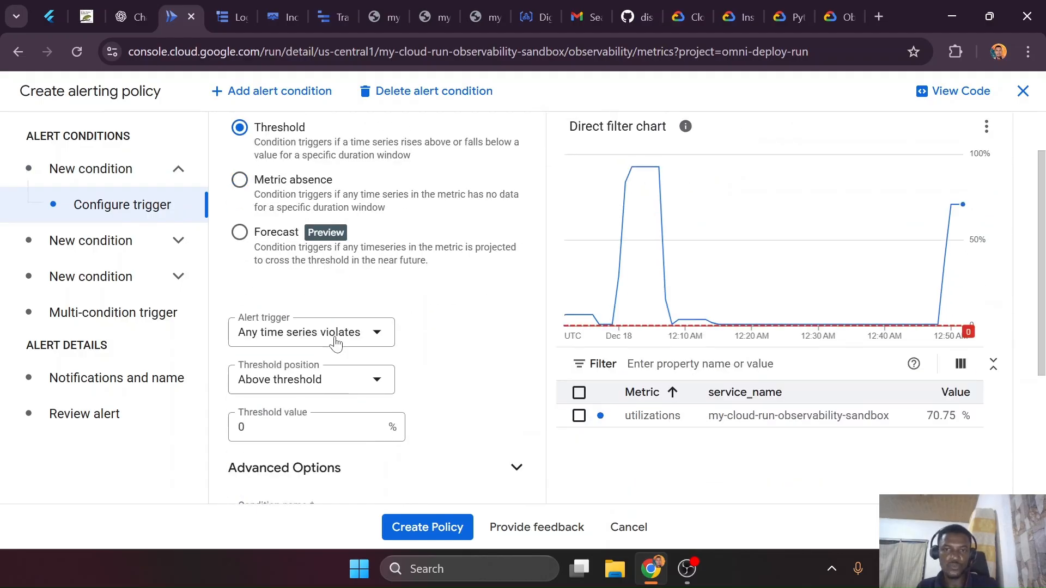
scroll(341, 446, "down", 2)
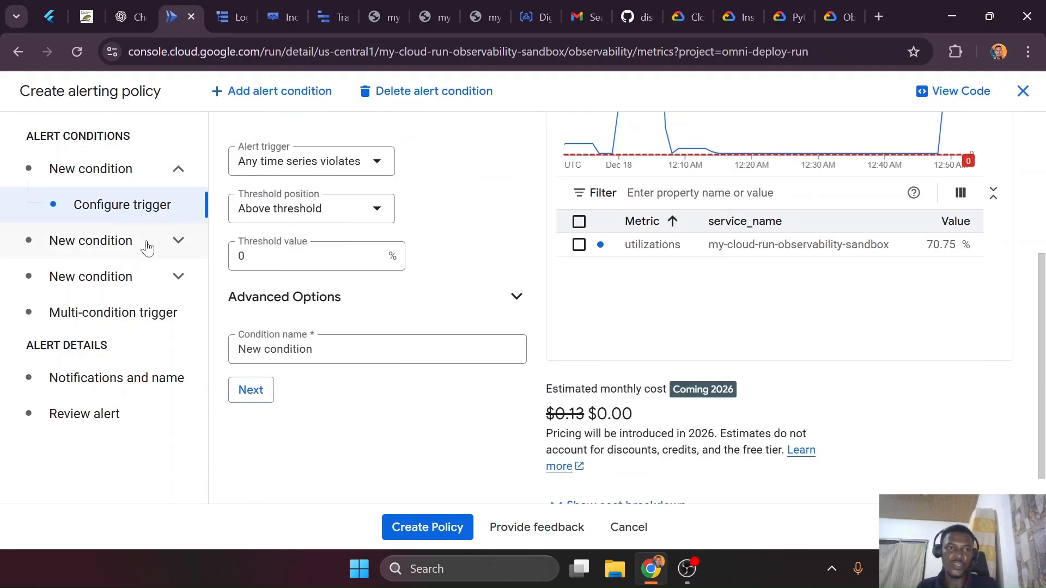
left_click(154, 242)
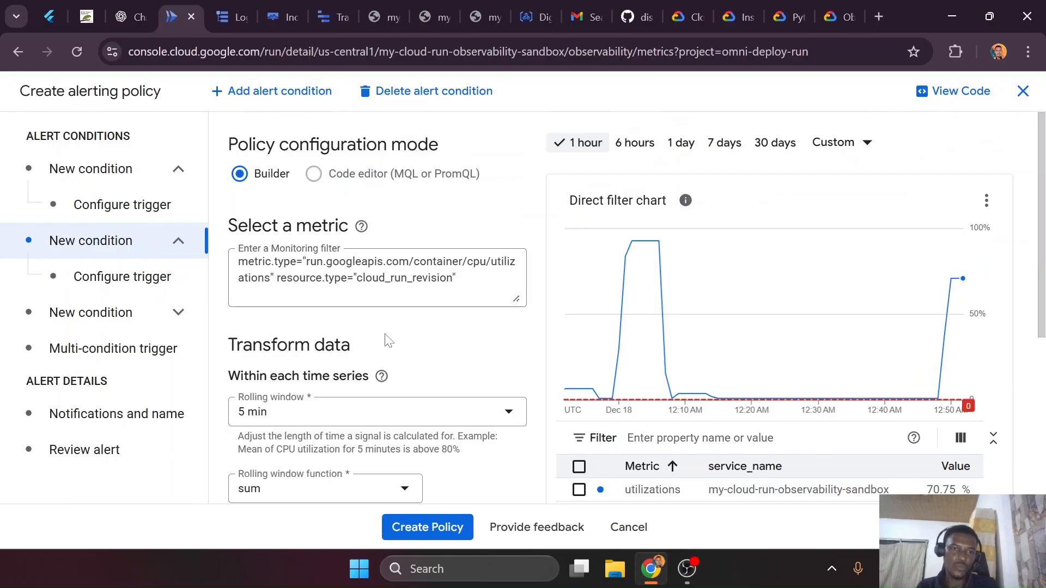
left_click(140, 414)
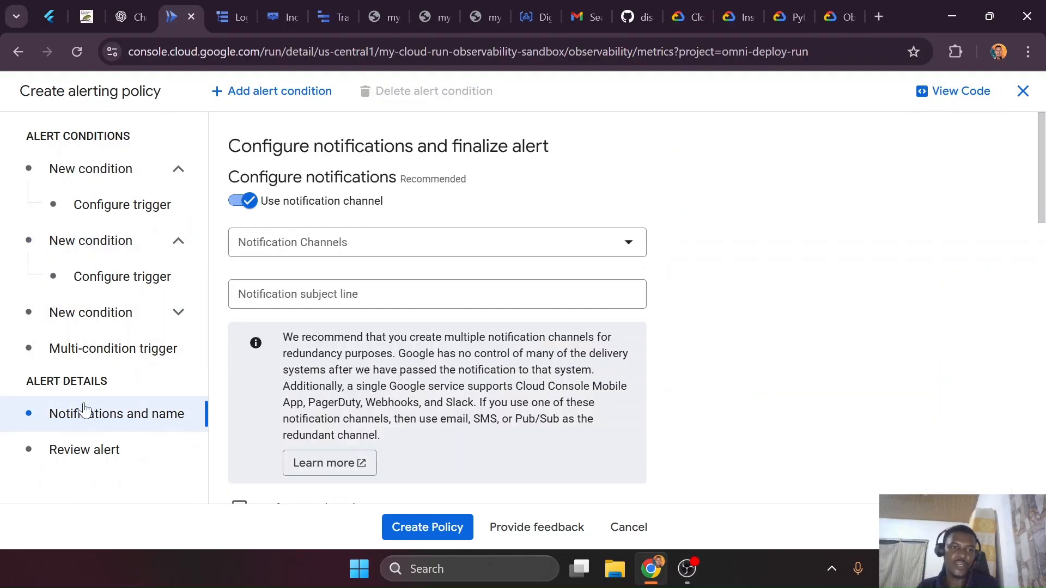
left_click(632, 529)
left_click(615, 368)
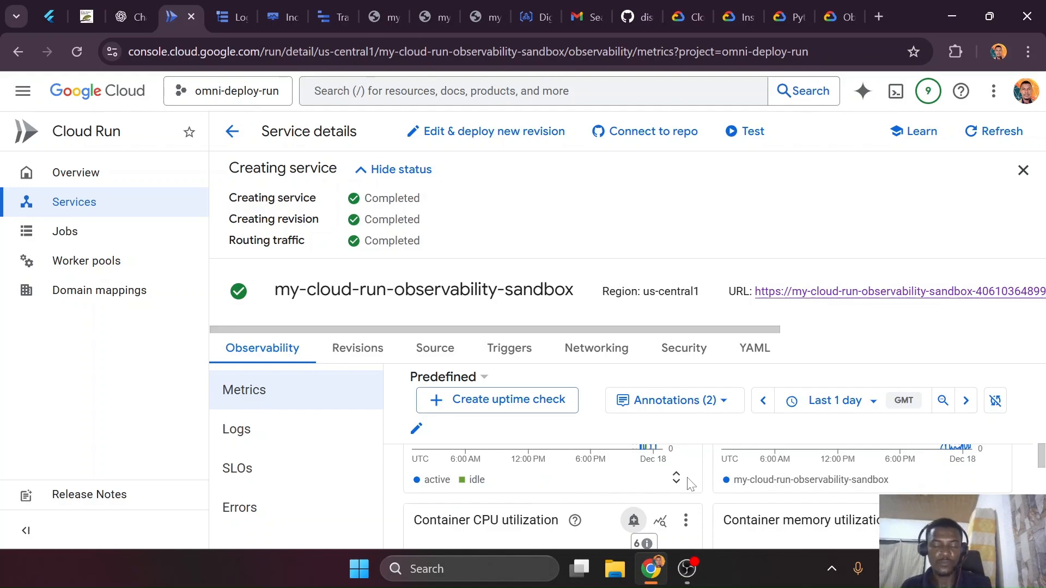
scroll(695, 487, "up", 4)
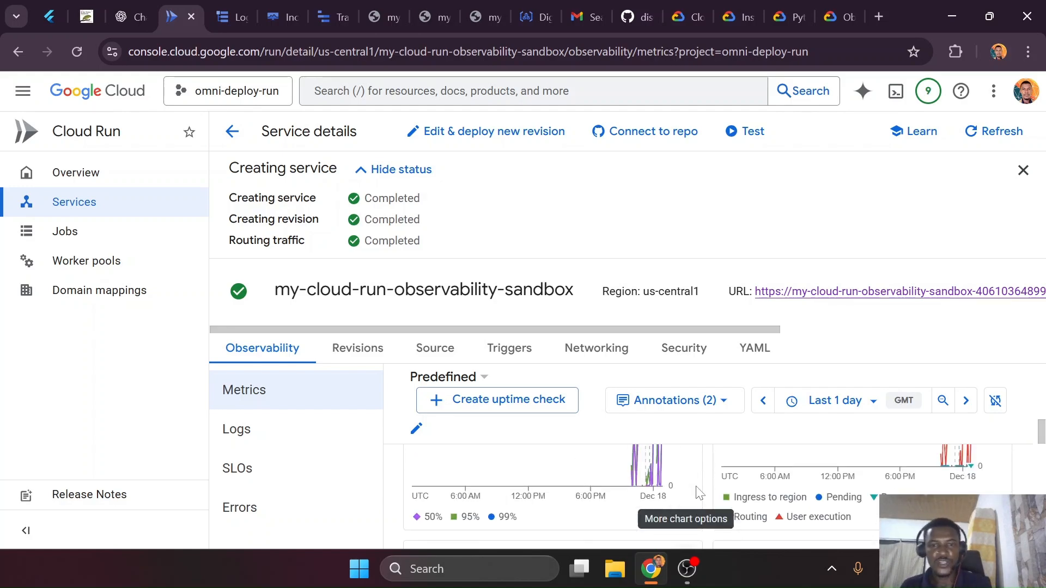
scroll(700, 493, "up", 2)
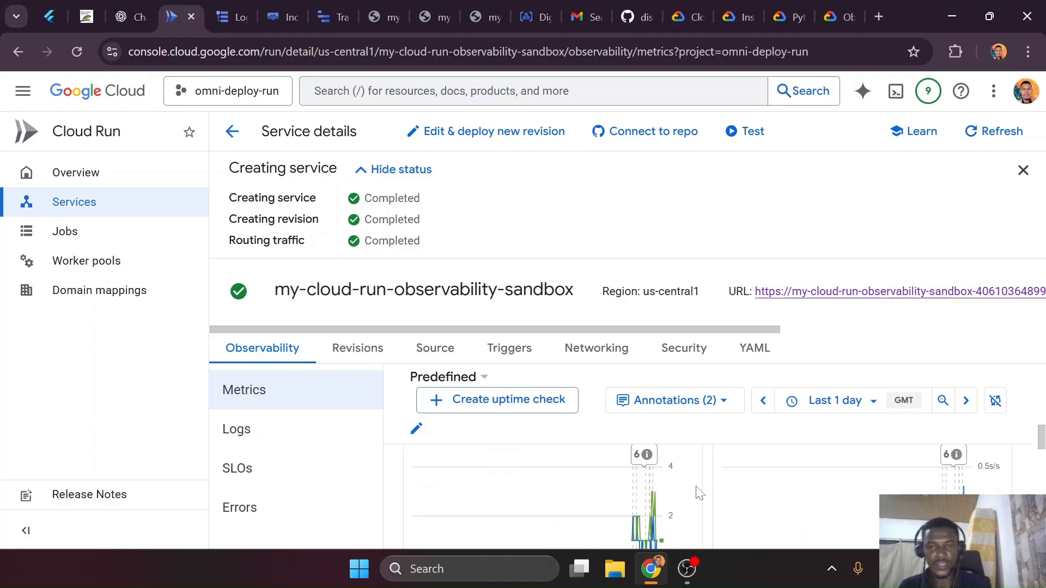
scroll(700, 493, "down", 1)
scroll(700, 493, "down", 2)
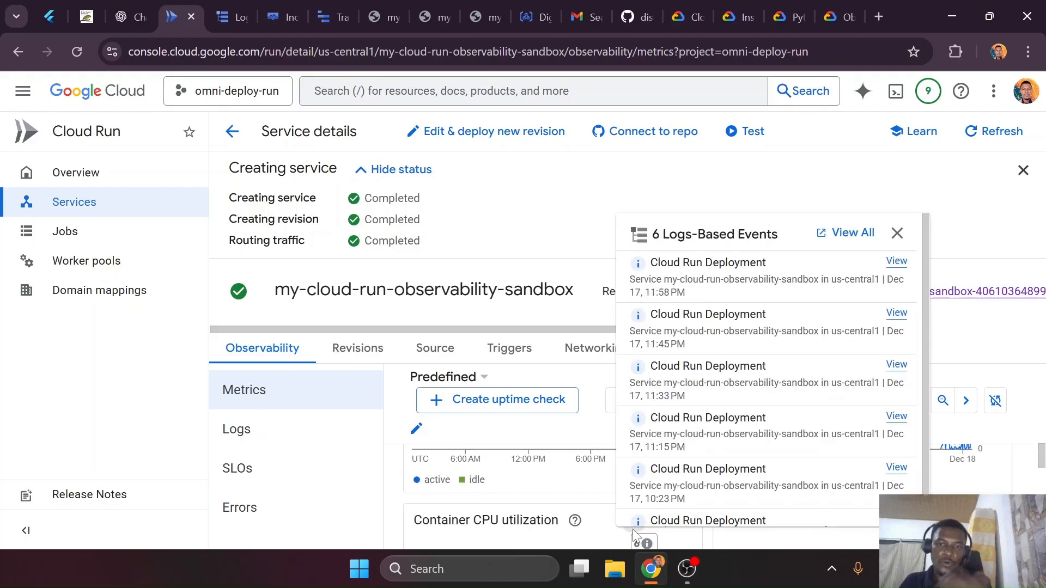
Start a new SLO for the service with a request-based Availability indicator and accept its SLI details
left_click(314, 480)
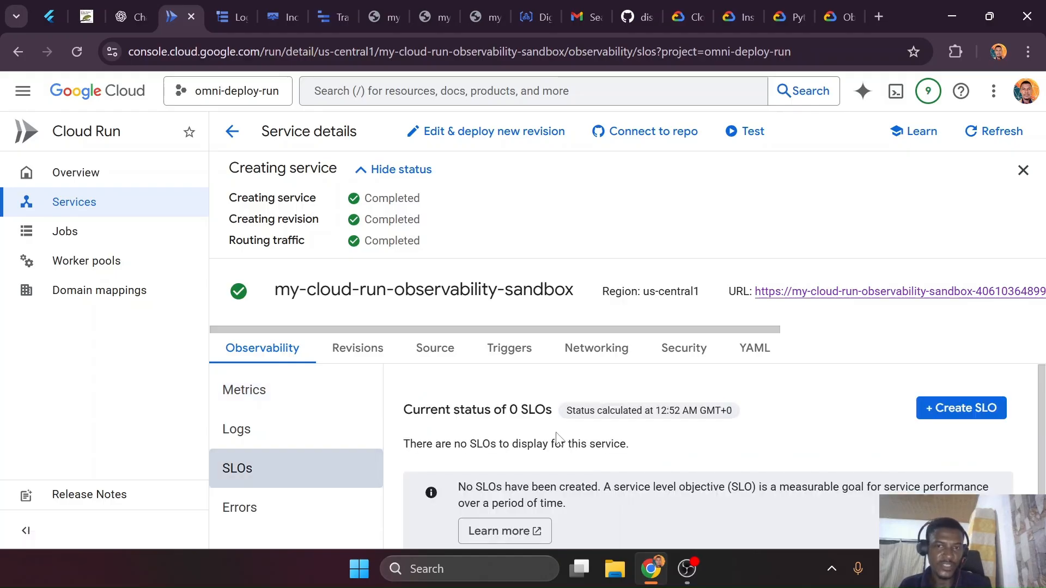
left_click(945, 414)
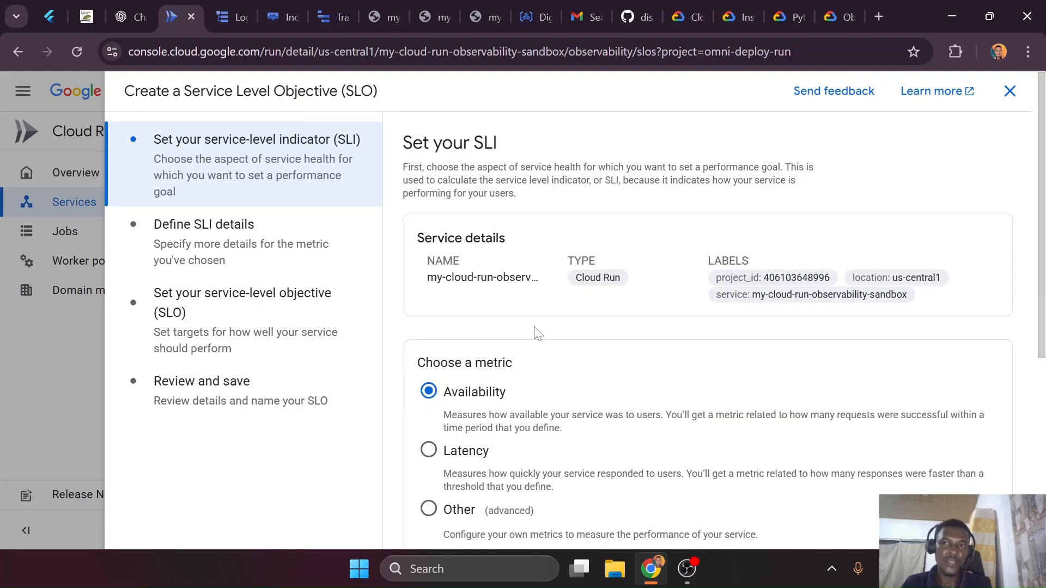
scroll(536, 329, "down", 3)
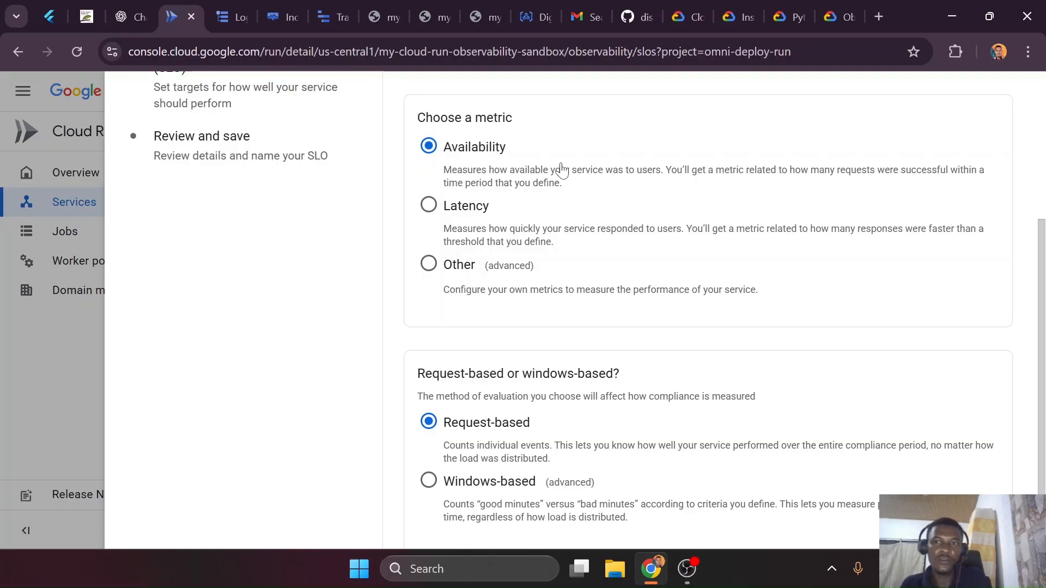
scroll(477, 164, "down", 1)
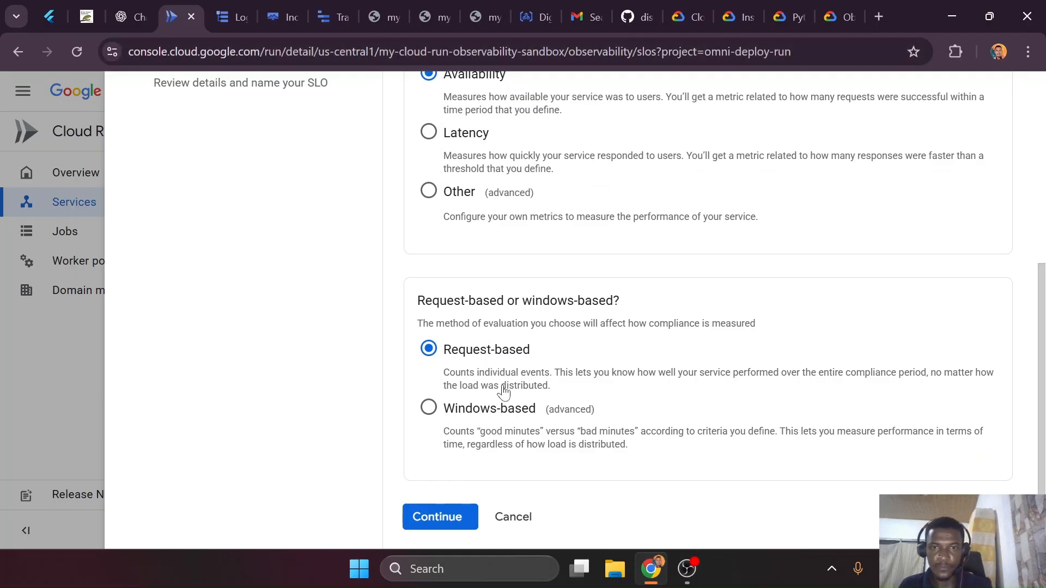
left_click(481, 410)
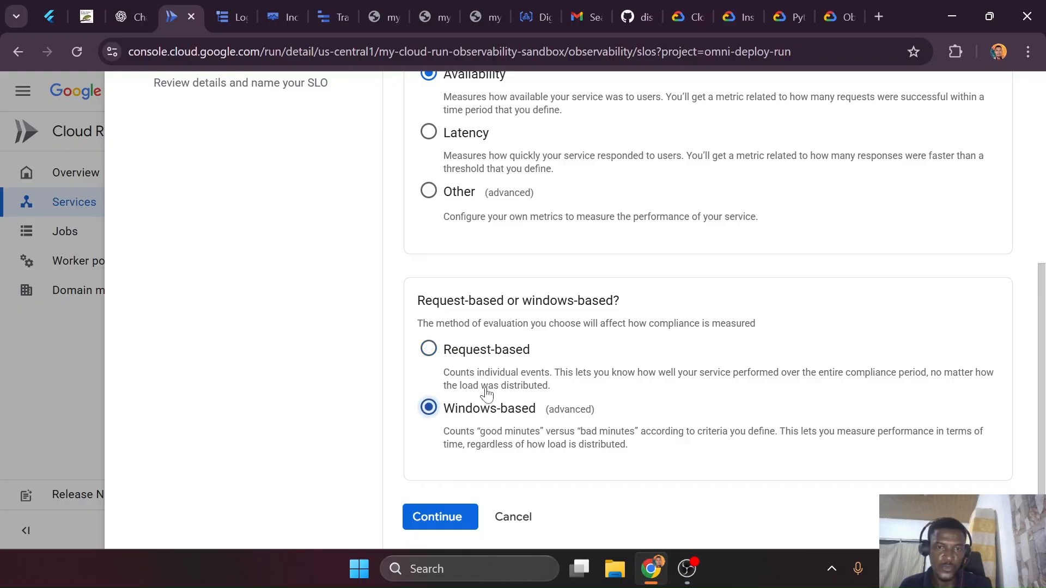
left_click(493, 352)
left_click(451, 517)
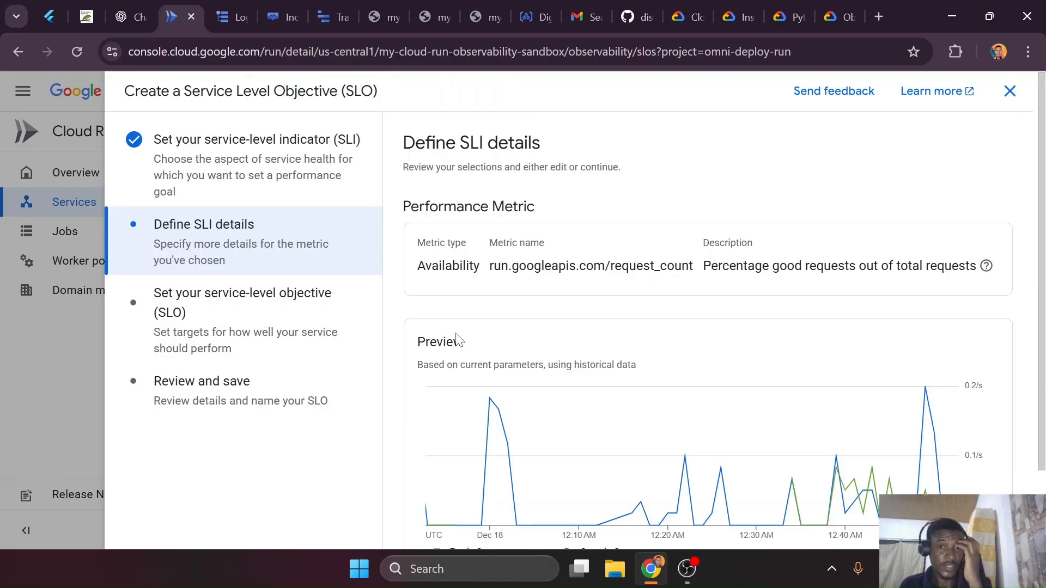
scroll(459, 339, "down", 2)
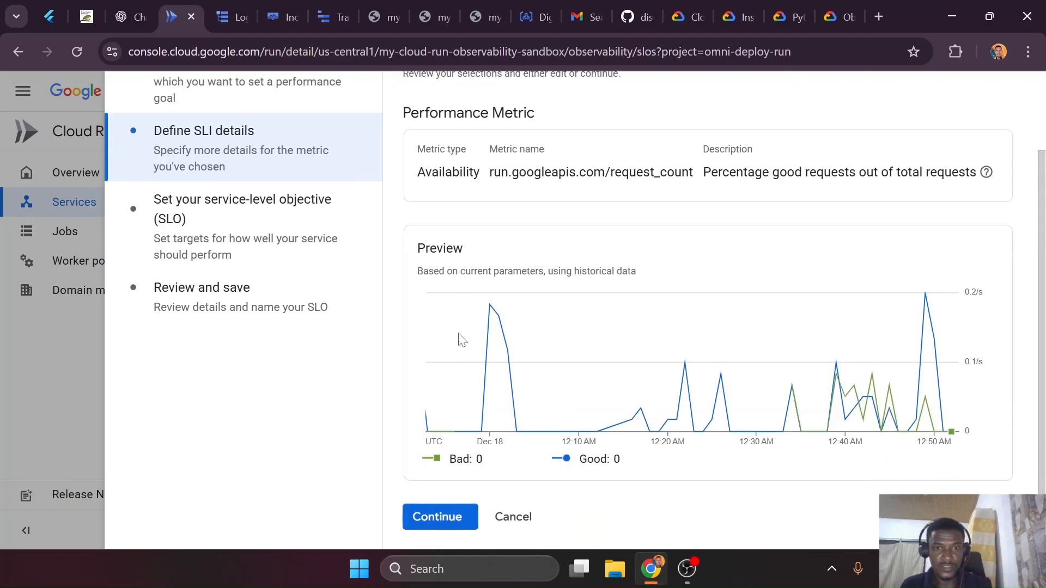
left_click(424, 526)
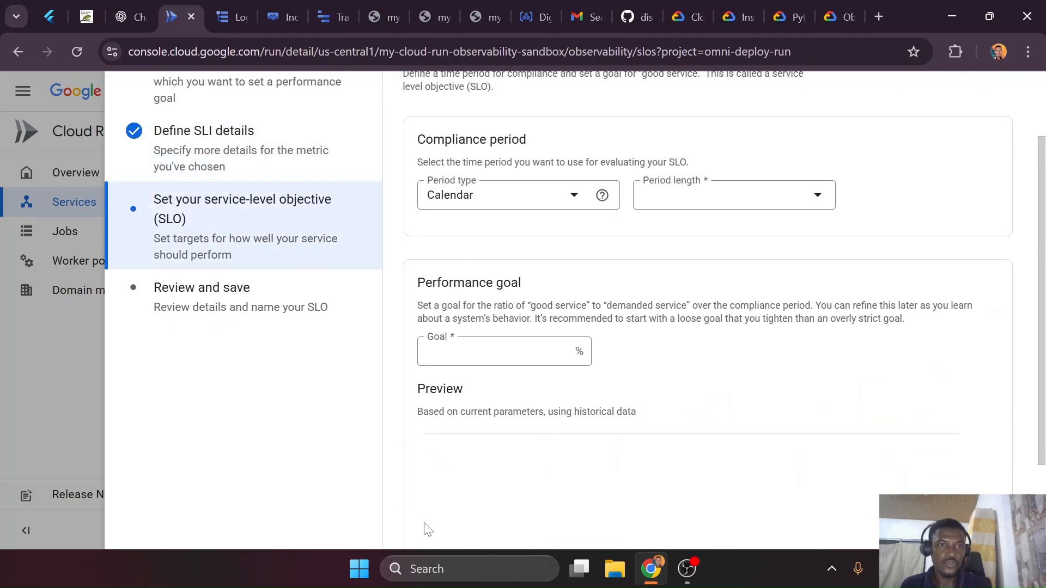
Set the SLO's compliance period to the Calendar type with a length of Calendar day, and its performance goal to 90%
left_click(490, 207)
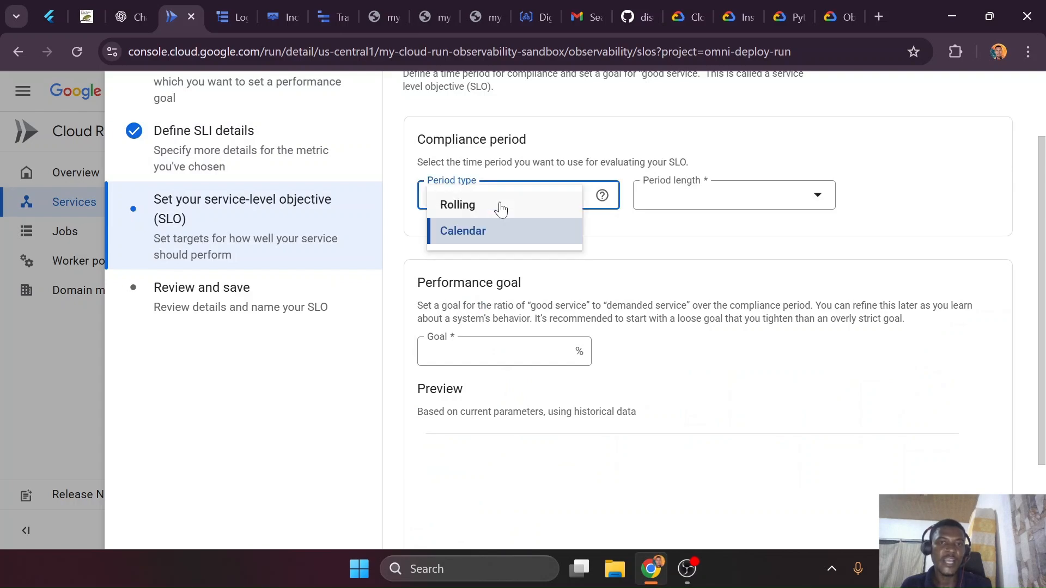
left_click(500, 210)
left_click(498, 208)
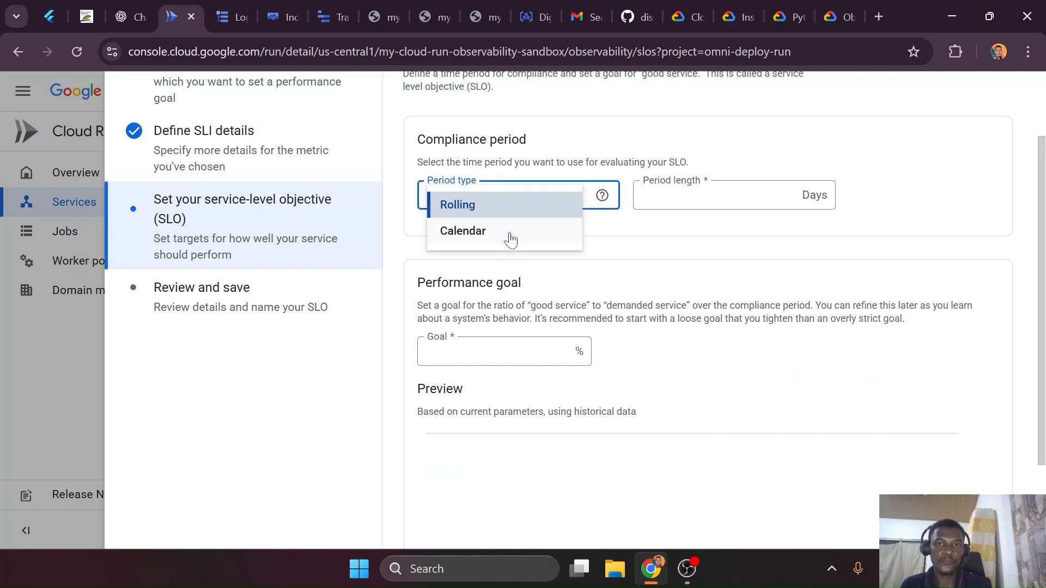
left_click(509, 235)
left_click(665, 199)
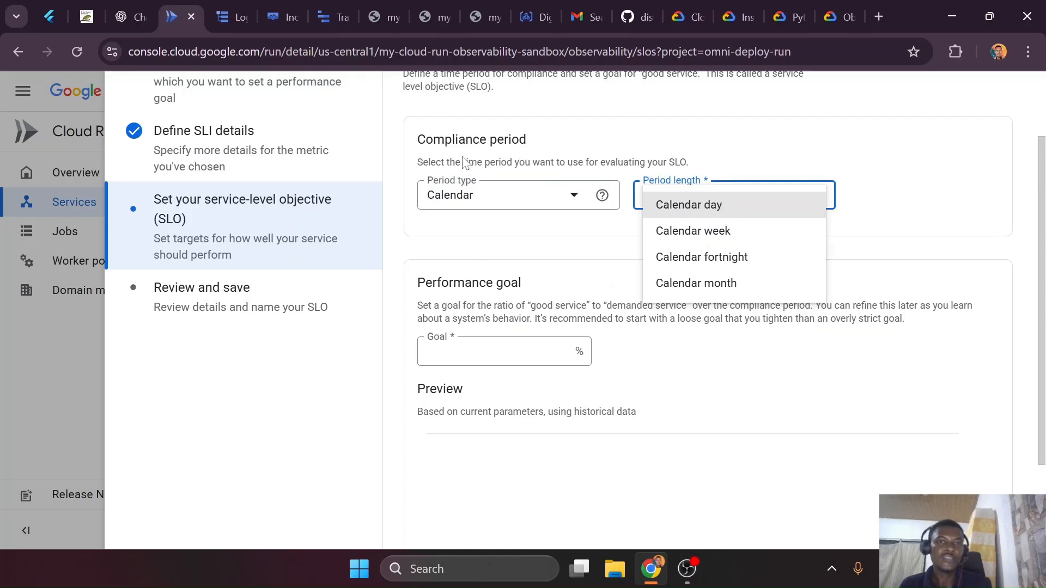
left_click(678, 207)
left_click(492, 354)
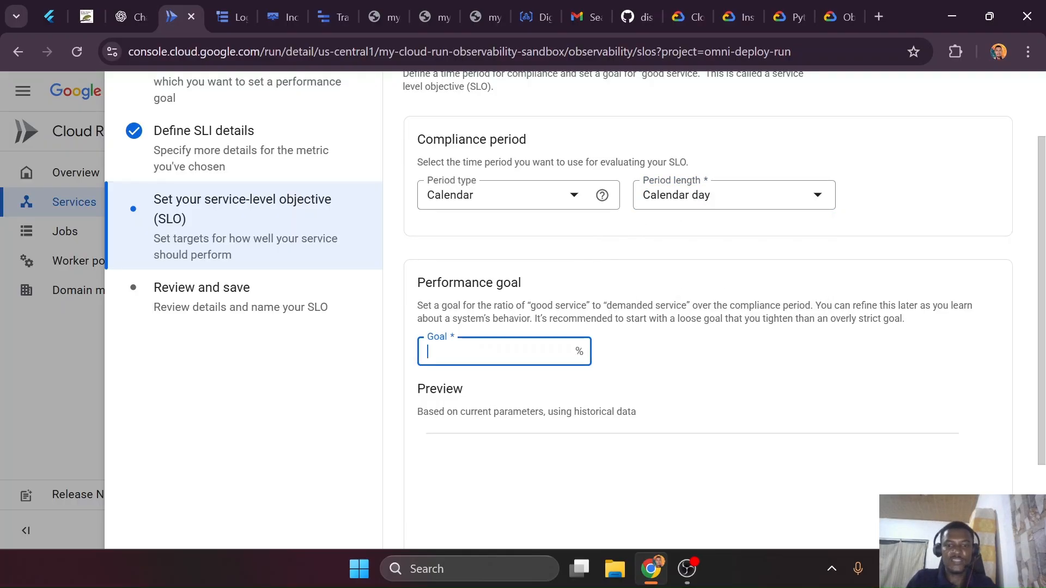
type("90")
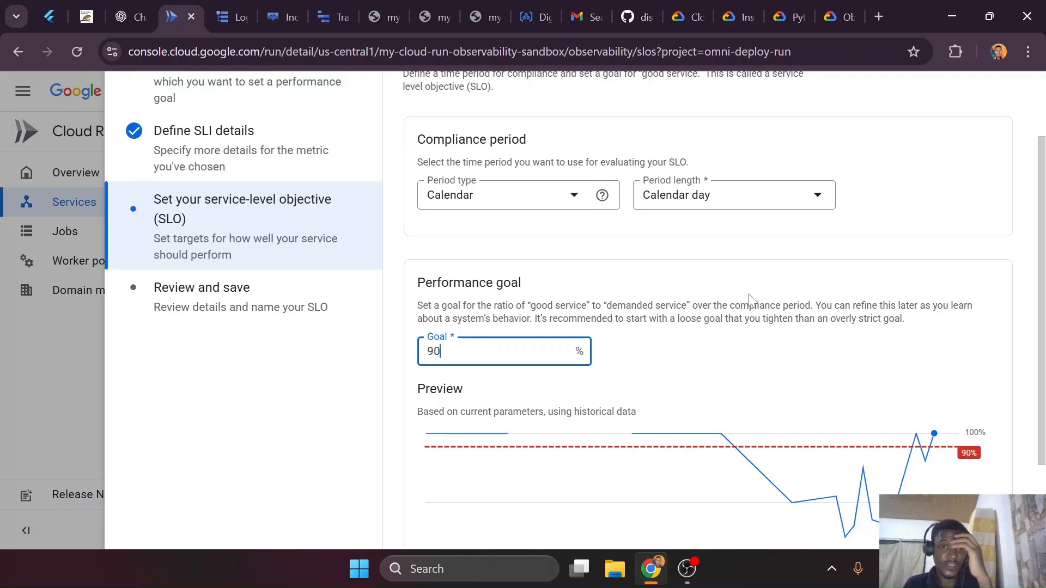
scroll(757, 305, "down", 2)
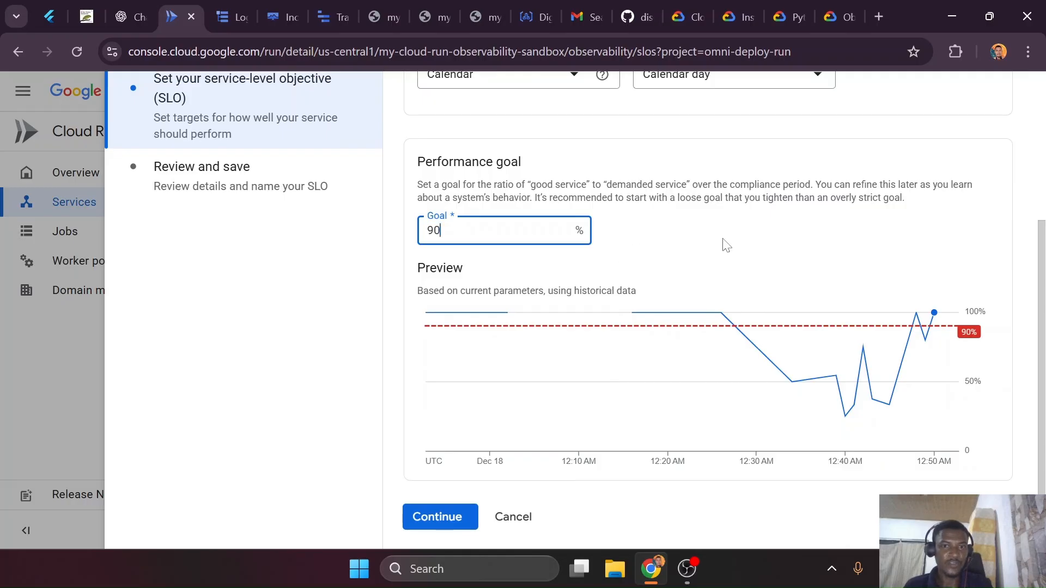
scroll(725, 251, "up", 4)
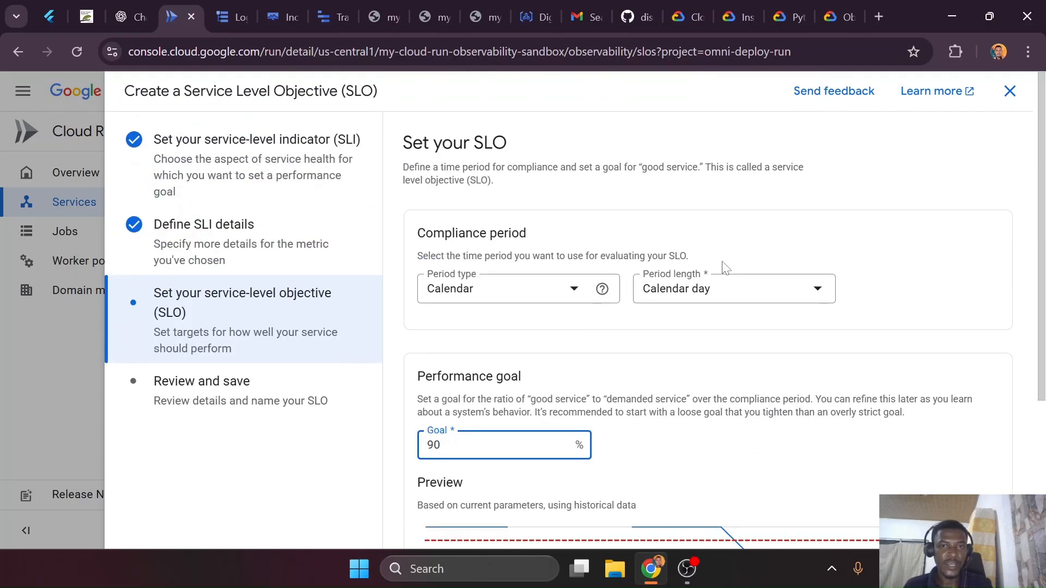
Go back to the SLI details and read the metric's description and how good and bad requests are defined
left_click(278, 242)
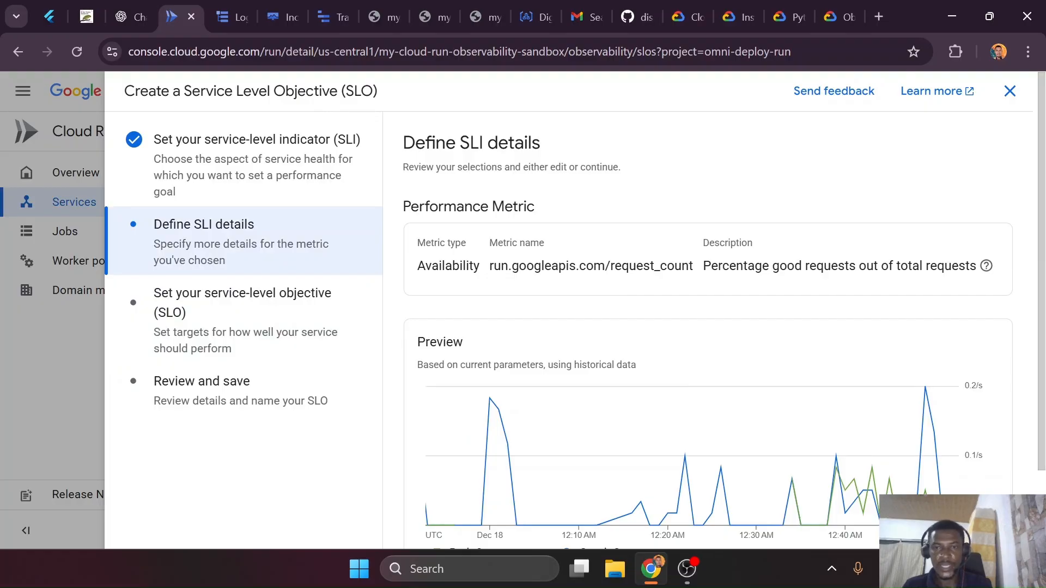
left_click_drag(489, 266, 976, 267)
left_click(489, 397)
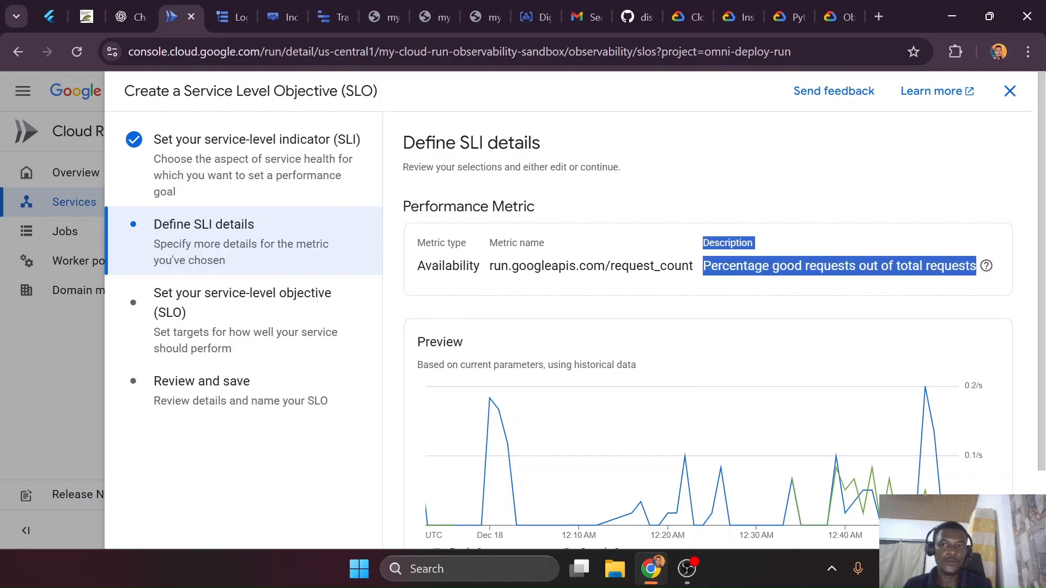
mouse_move(986, 270)
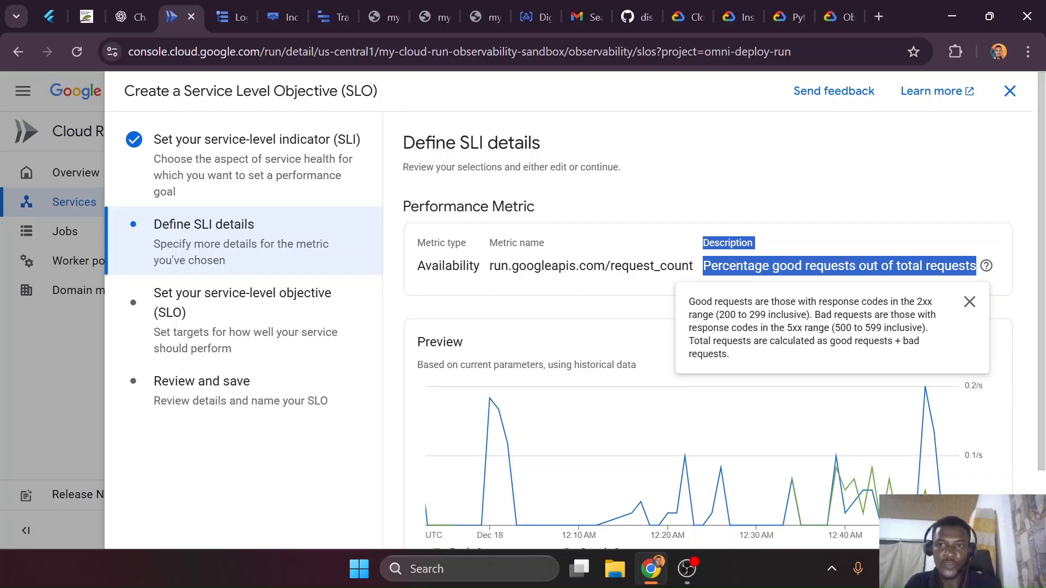
Return to the objective settings, continue to the review and create the SLO under its suggested display name
left_click(287, 334)
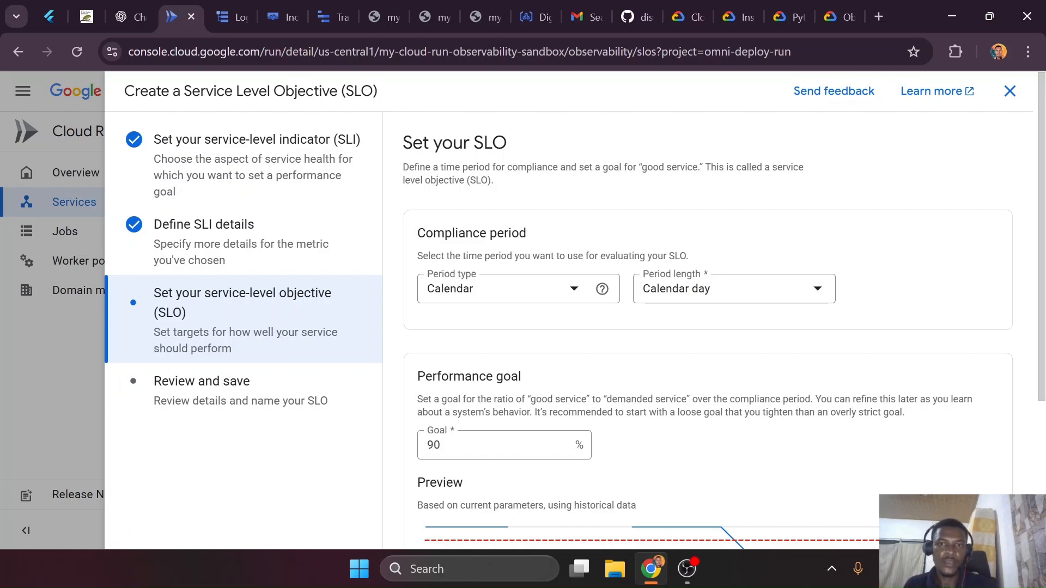
scroll(708, 327, "down", 4)
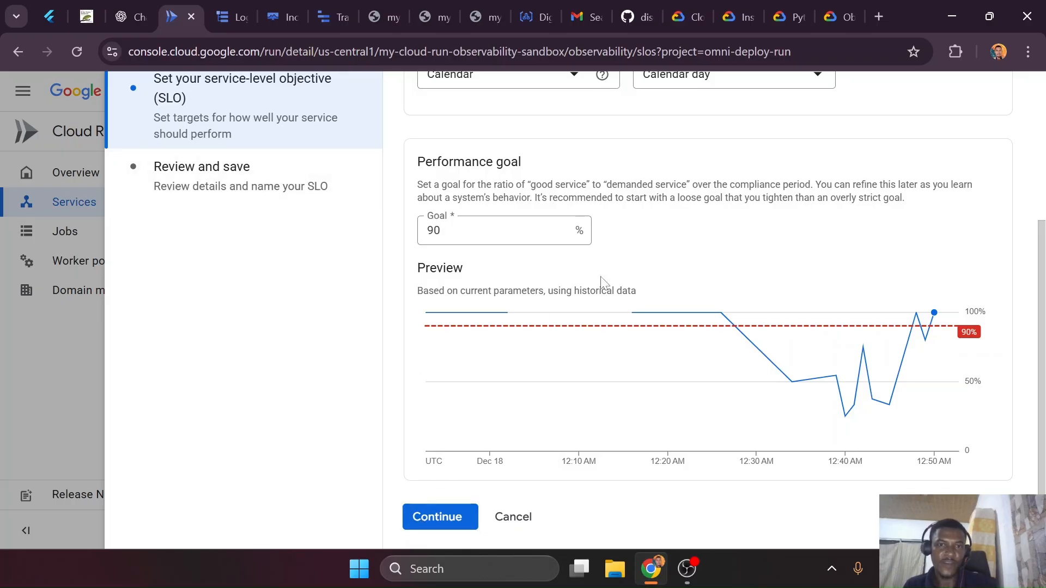
left_click(456, 515)
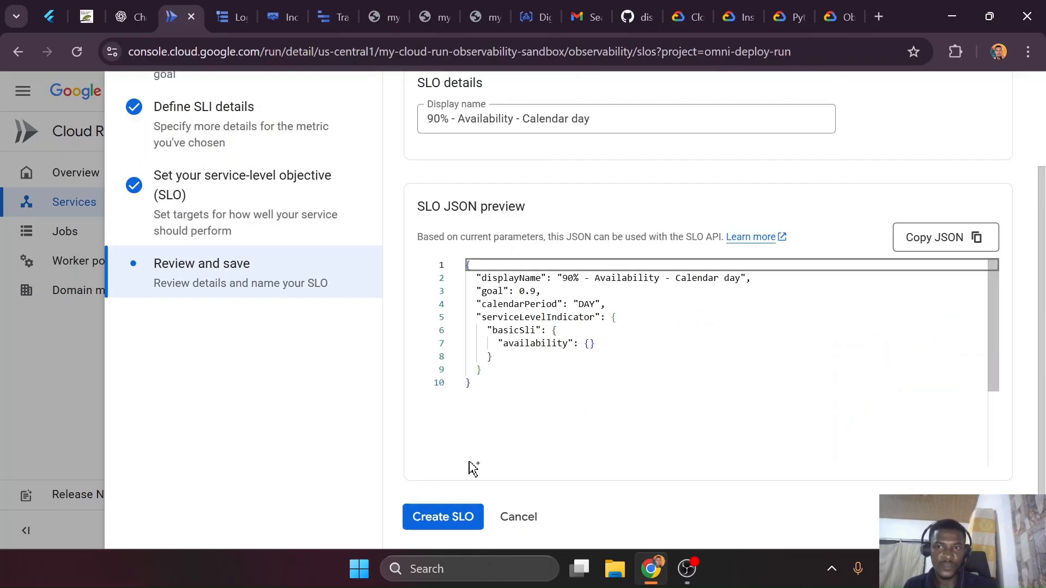
left_click(457, 515)
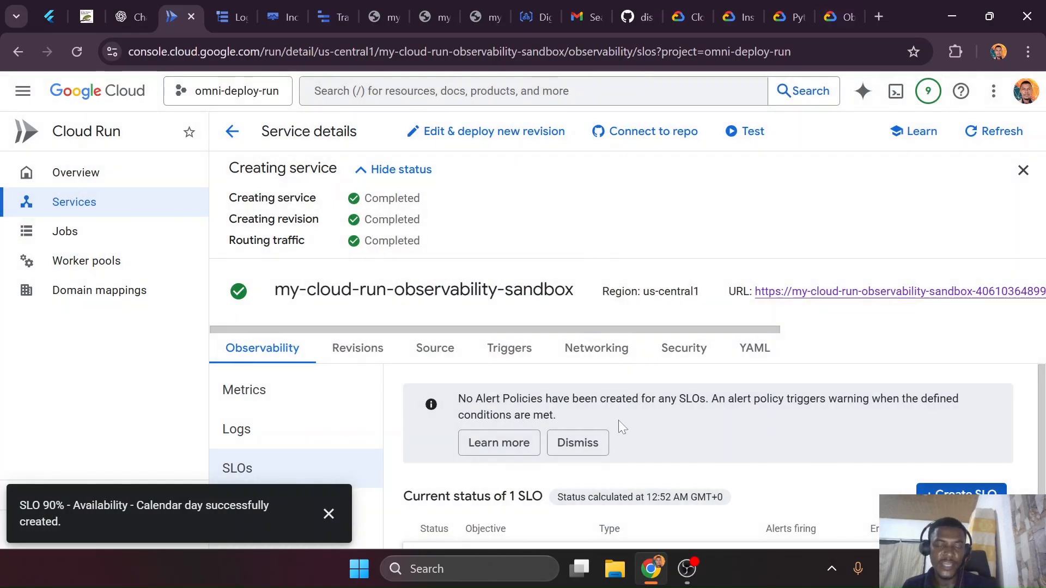
Examine the new availability SLO's service level indicator and error budget charts
scroll(620, 423, "down", 1)
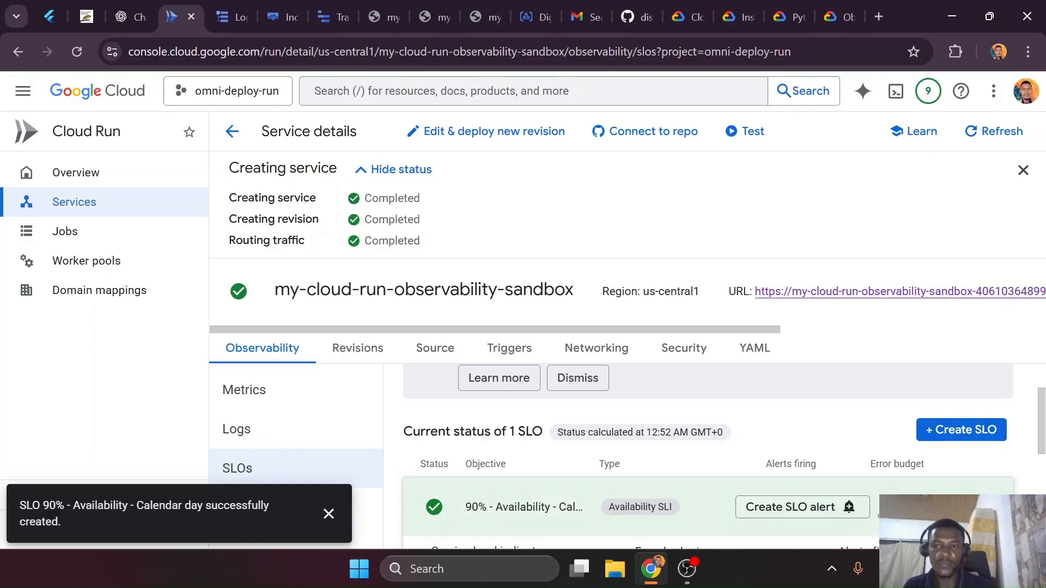
scroll(911, 495, "down", 2)
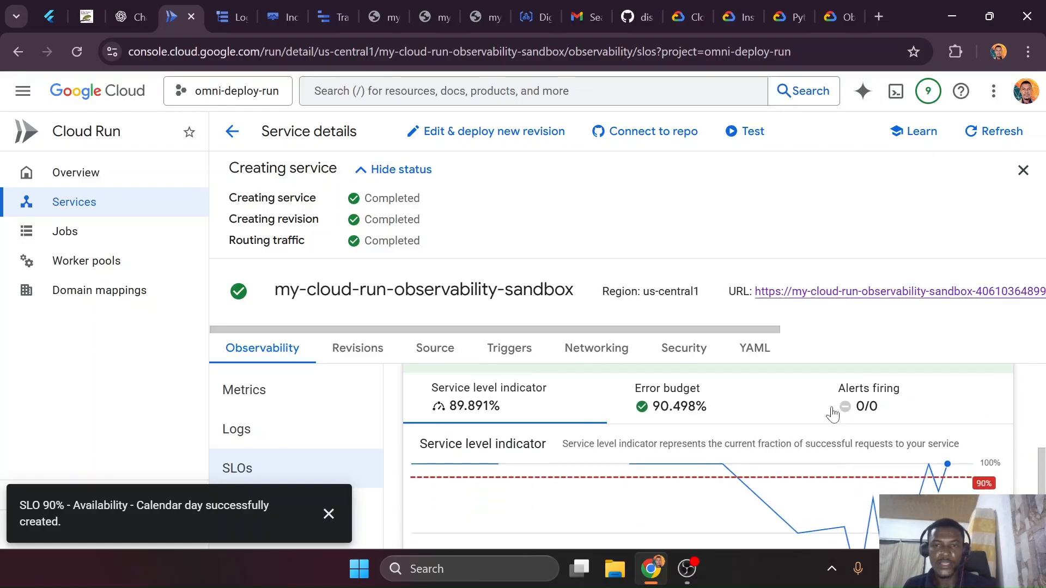
left_click(685, 416)
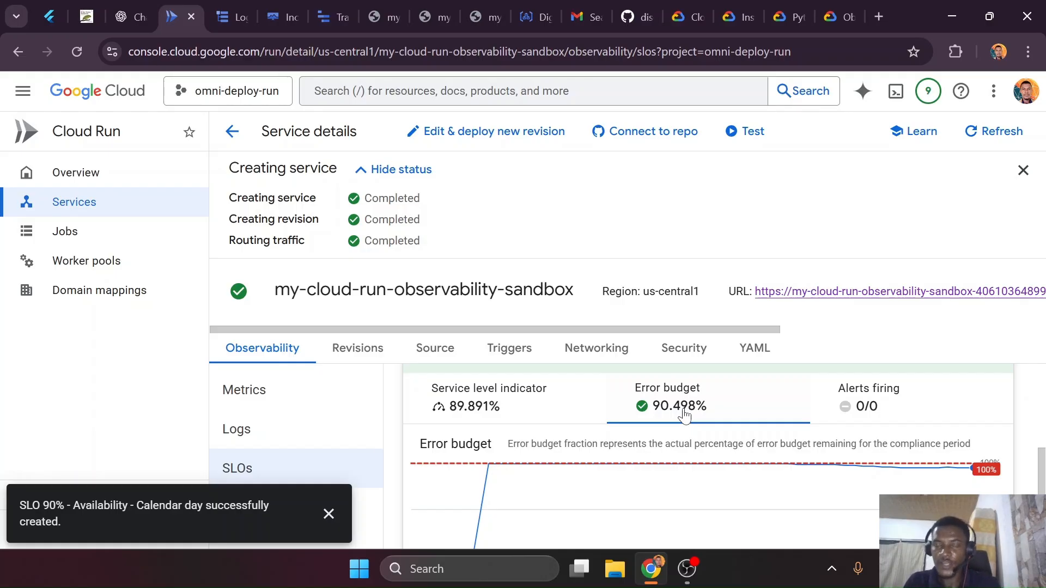
left_click(509, 408)
scroll(578, 442, "up", 5)
scroll(861, 483, "down", 3)
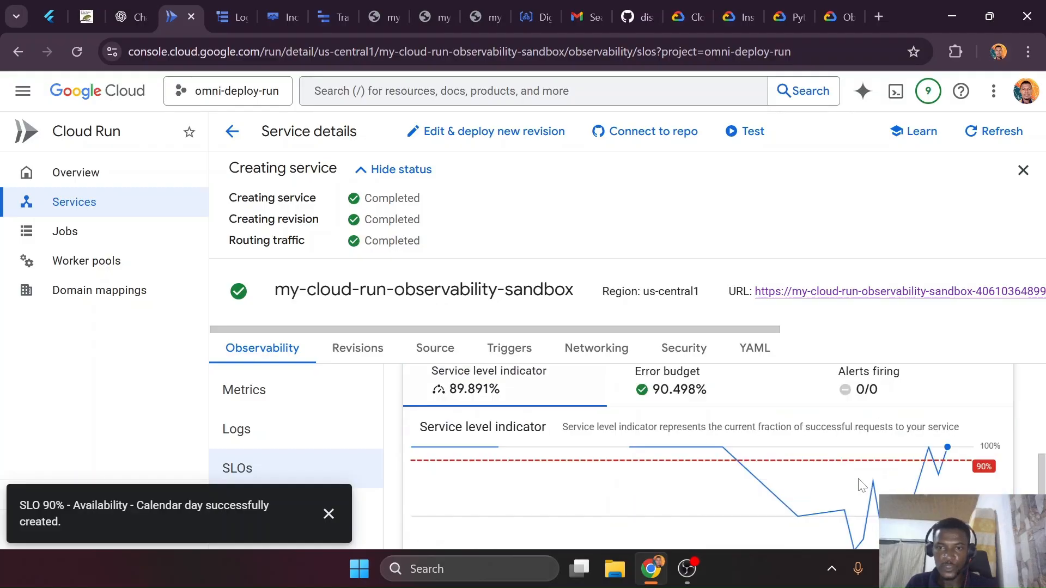
scroll(860, 467, "up", 1)
left_click(718, 403)
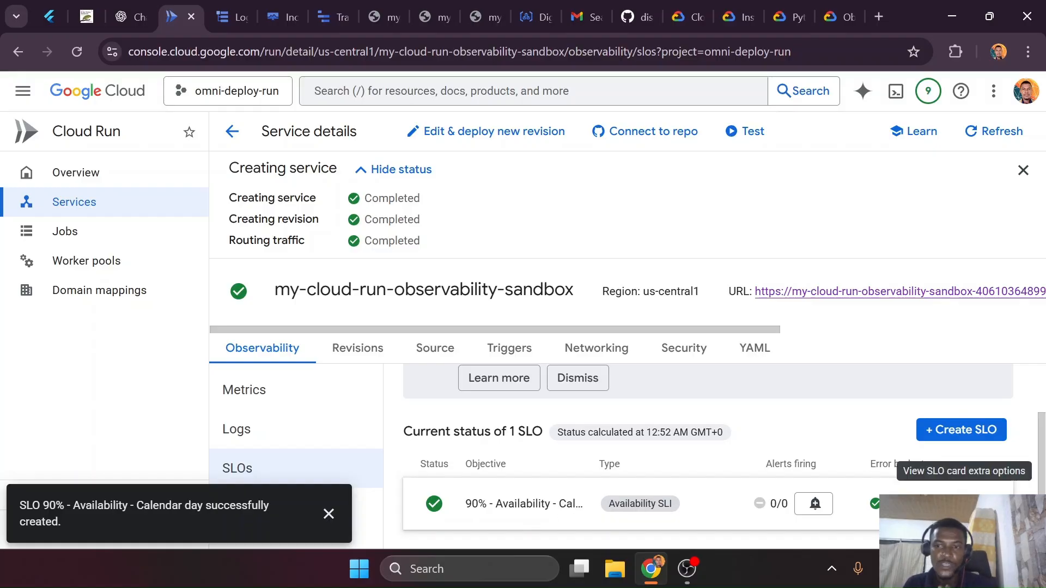
Expand the availability SLO's details again and compare its service level indicator with its remaining error budget
left_click(964, 504)
scroll(872, 479, "down", 5)
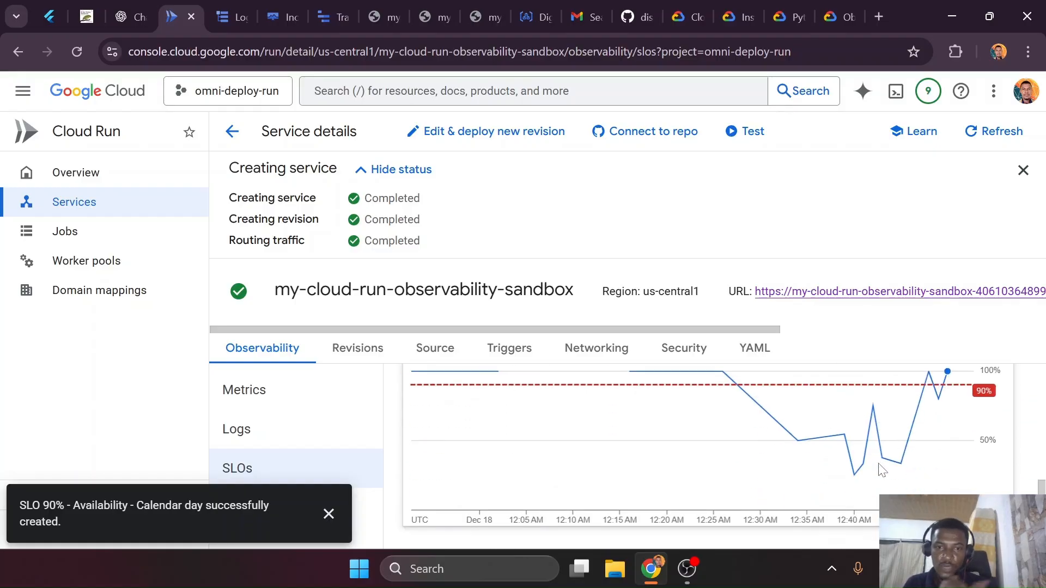
scroll(801, 474, "up", 3)
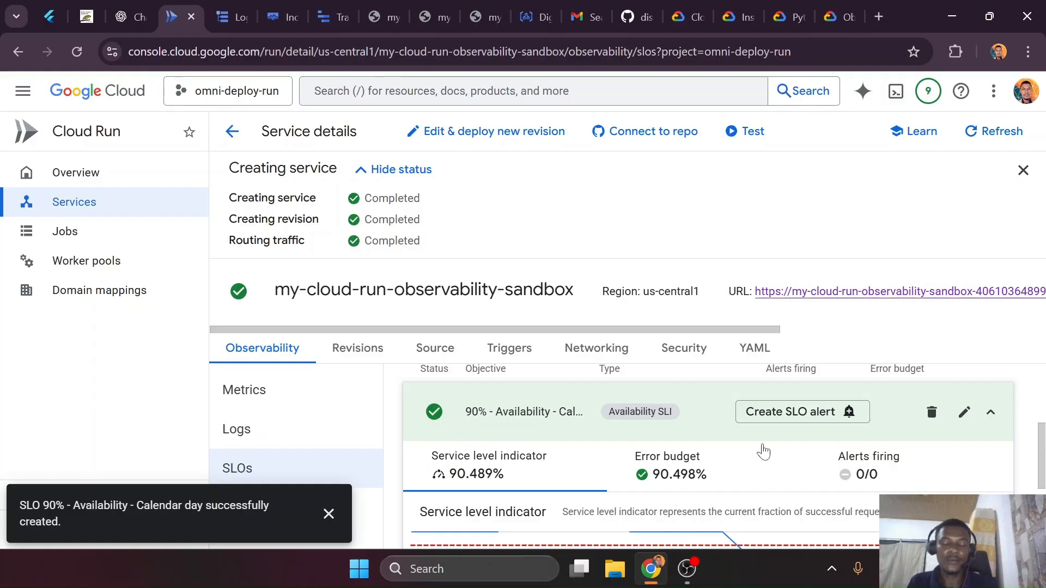
scroll(763, 452, "up", 2)
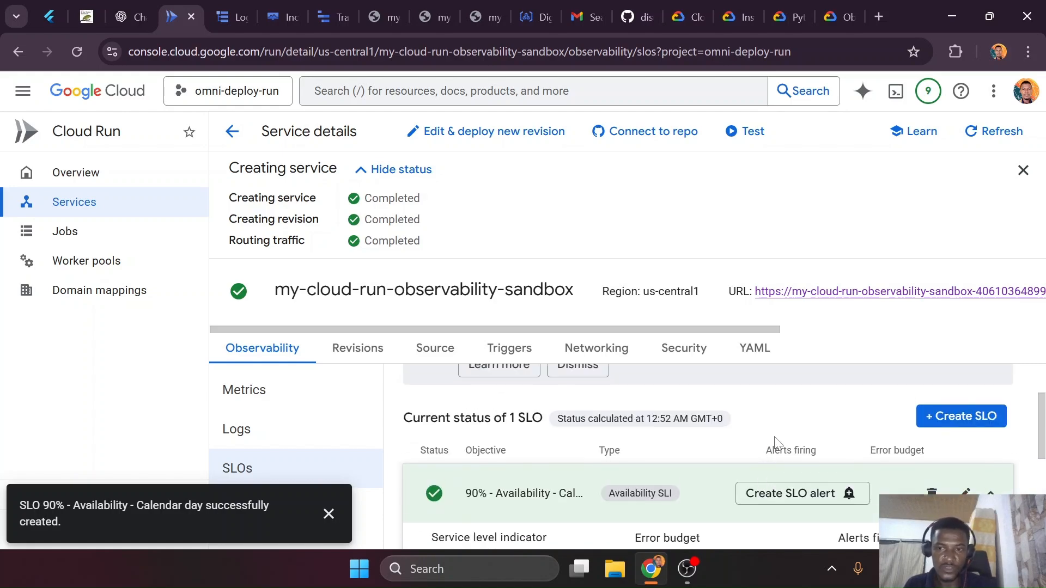
scroll(615, 490, "down", 2)
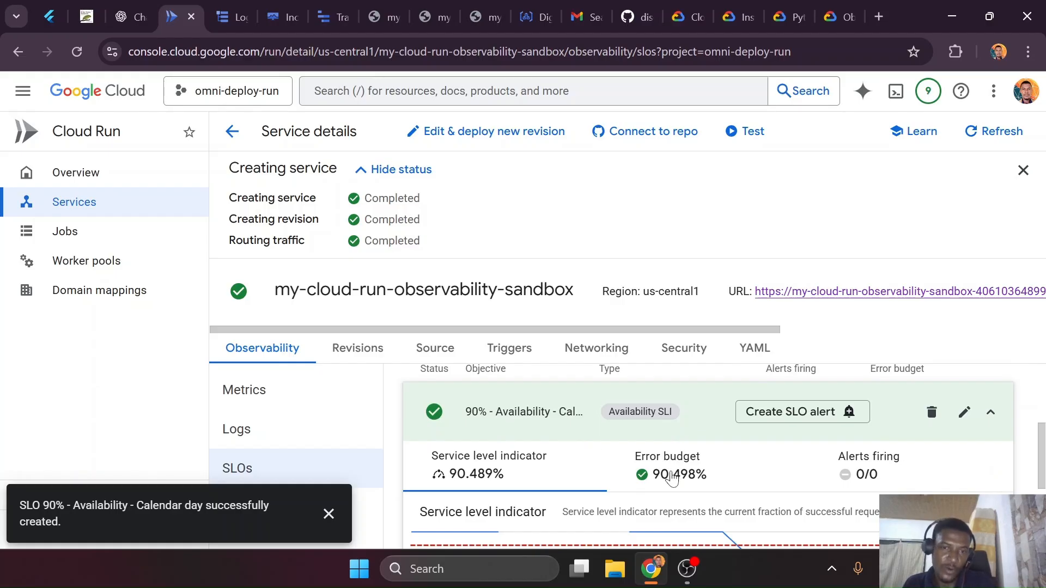
left_click(673, 477)
left_click(561, 480)
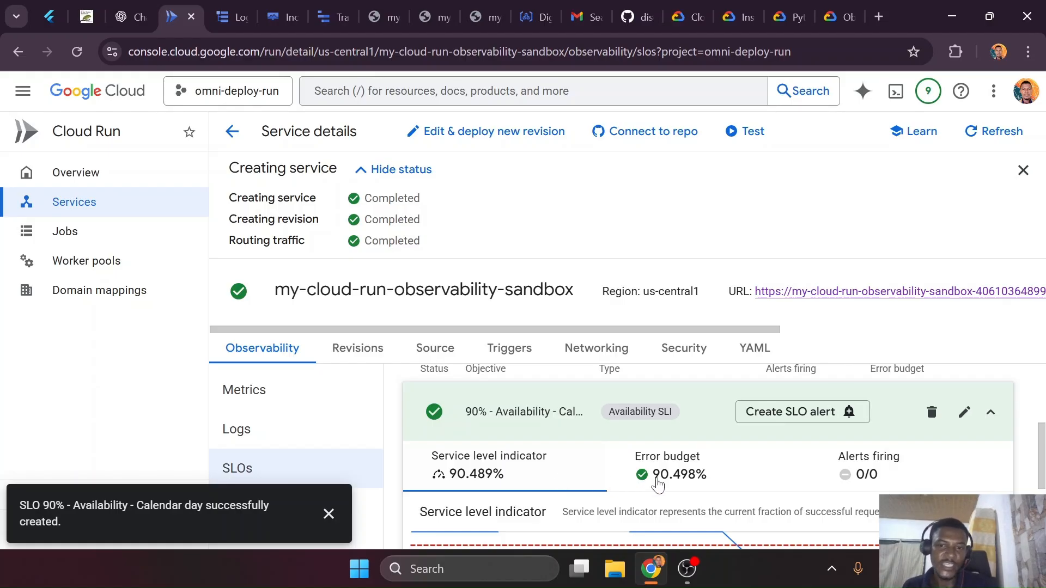
left_click(679, 476)
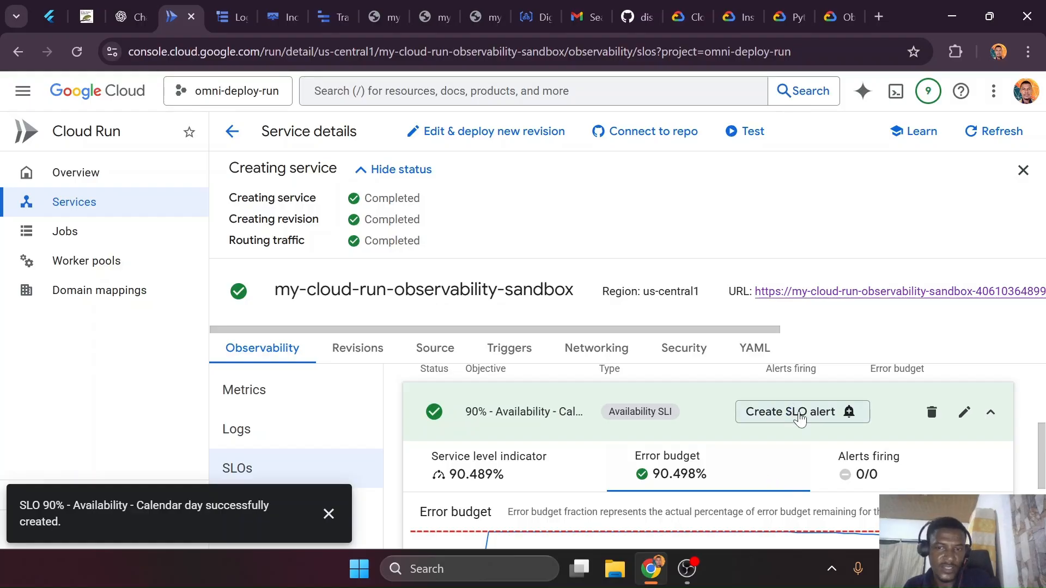
Look through the burn rate alert conditions offered for the availability SLO and close the alert setup without saving
left_click(800, 417)
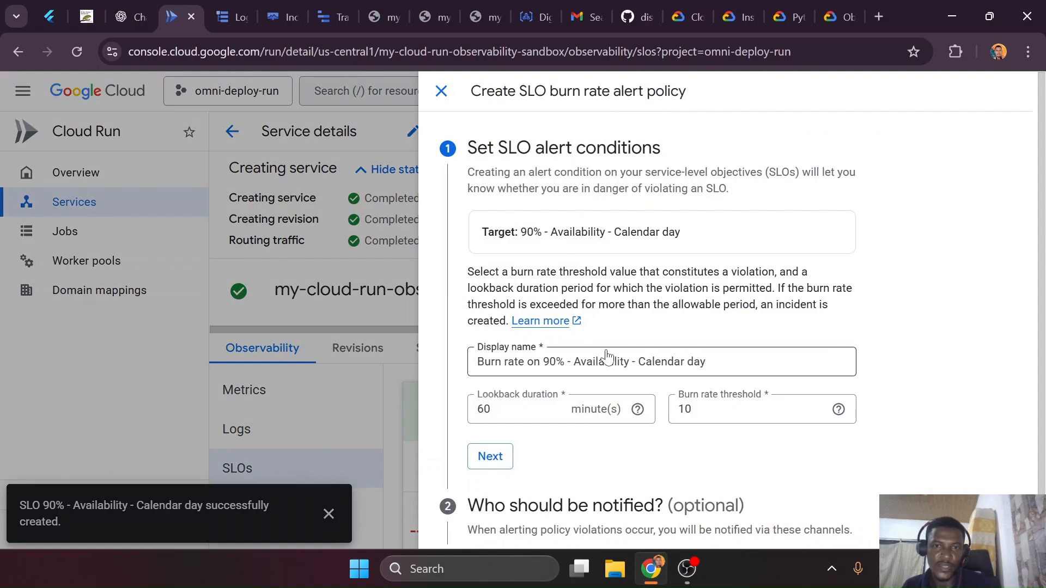
scroll(556, 368, "down", 1)
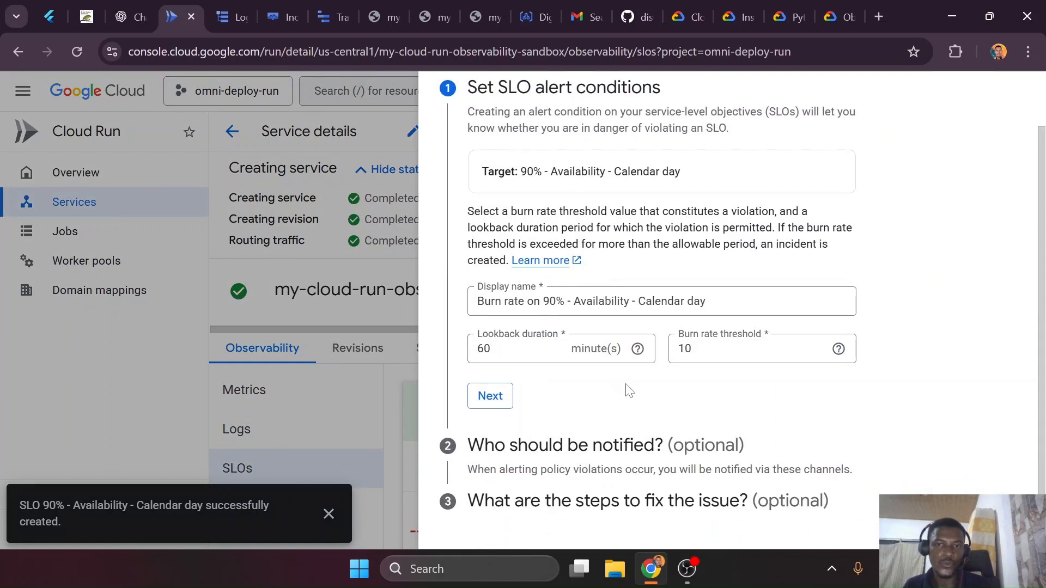
left_click(351, 361)
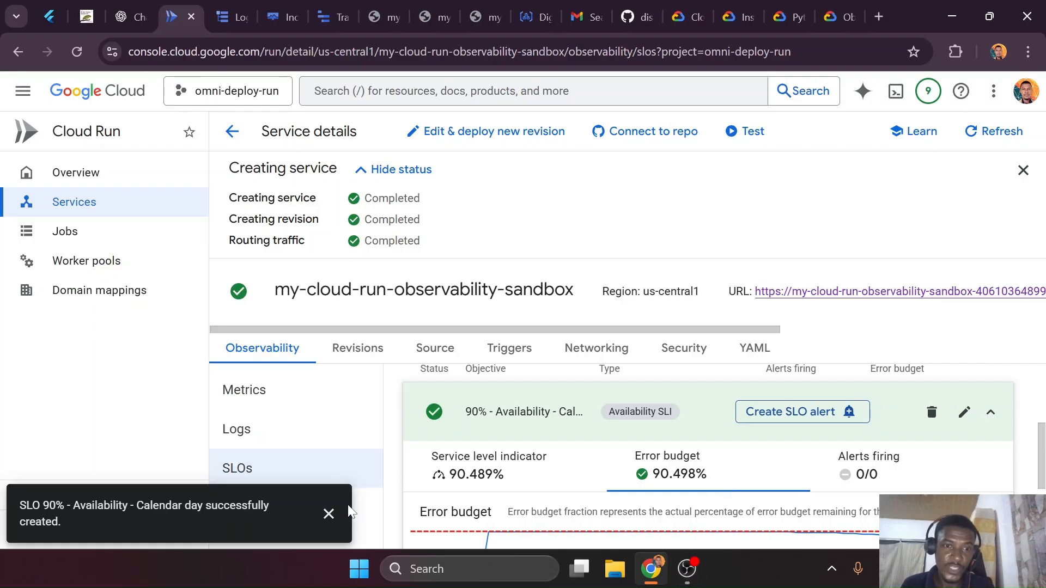
Check the service's error reports for the past hour and return to its metrics
left_click(330, 513)
left_click(333, 510)
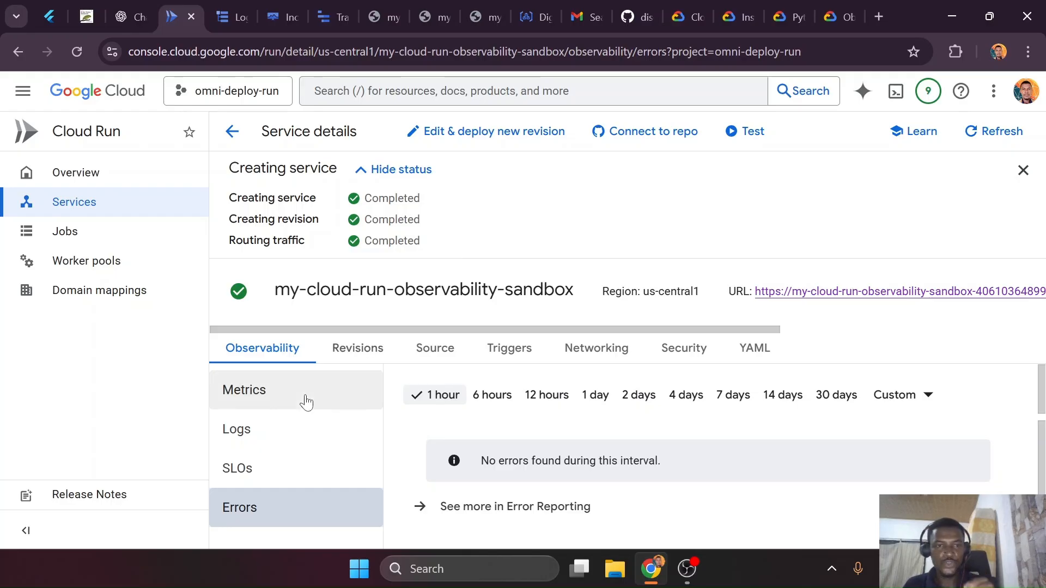
left_click(289, 399)
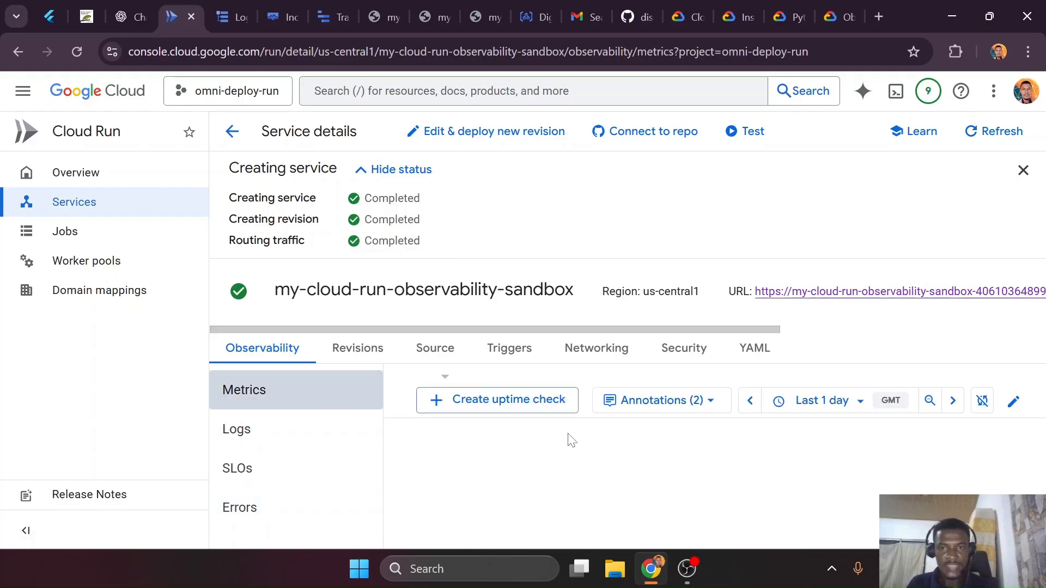